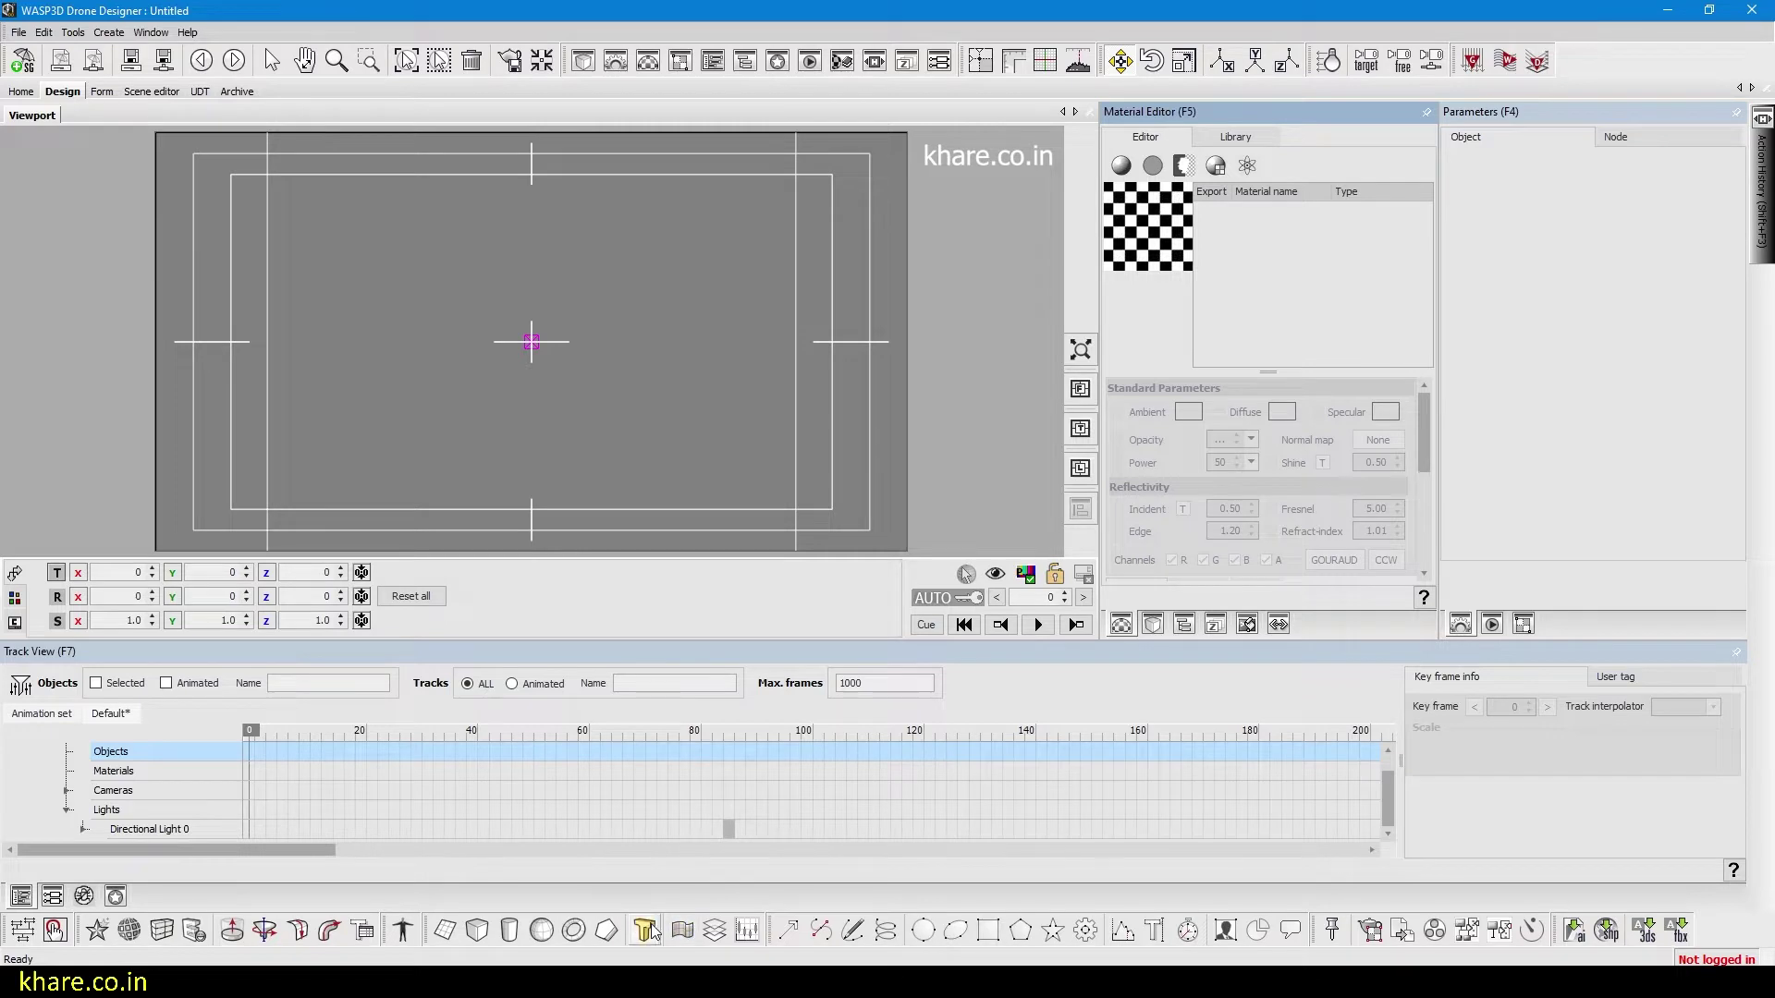
- Add a 3D text object at the centre of the scene and rename it DataText 1
click(644, 932)
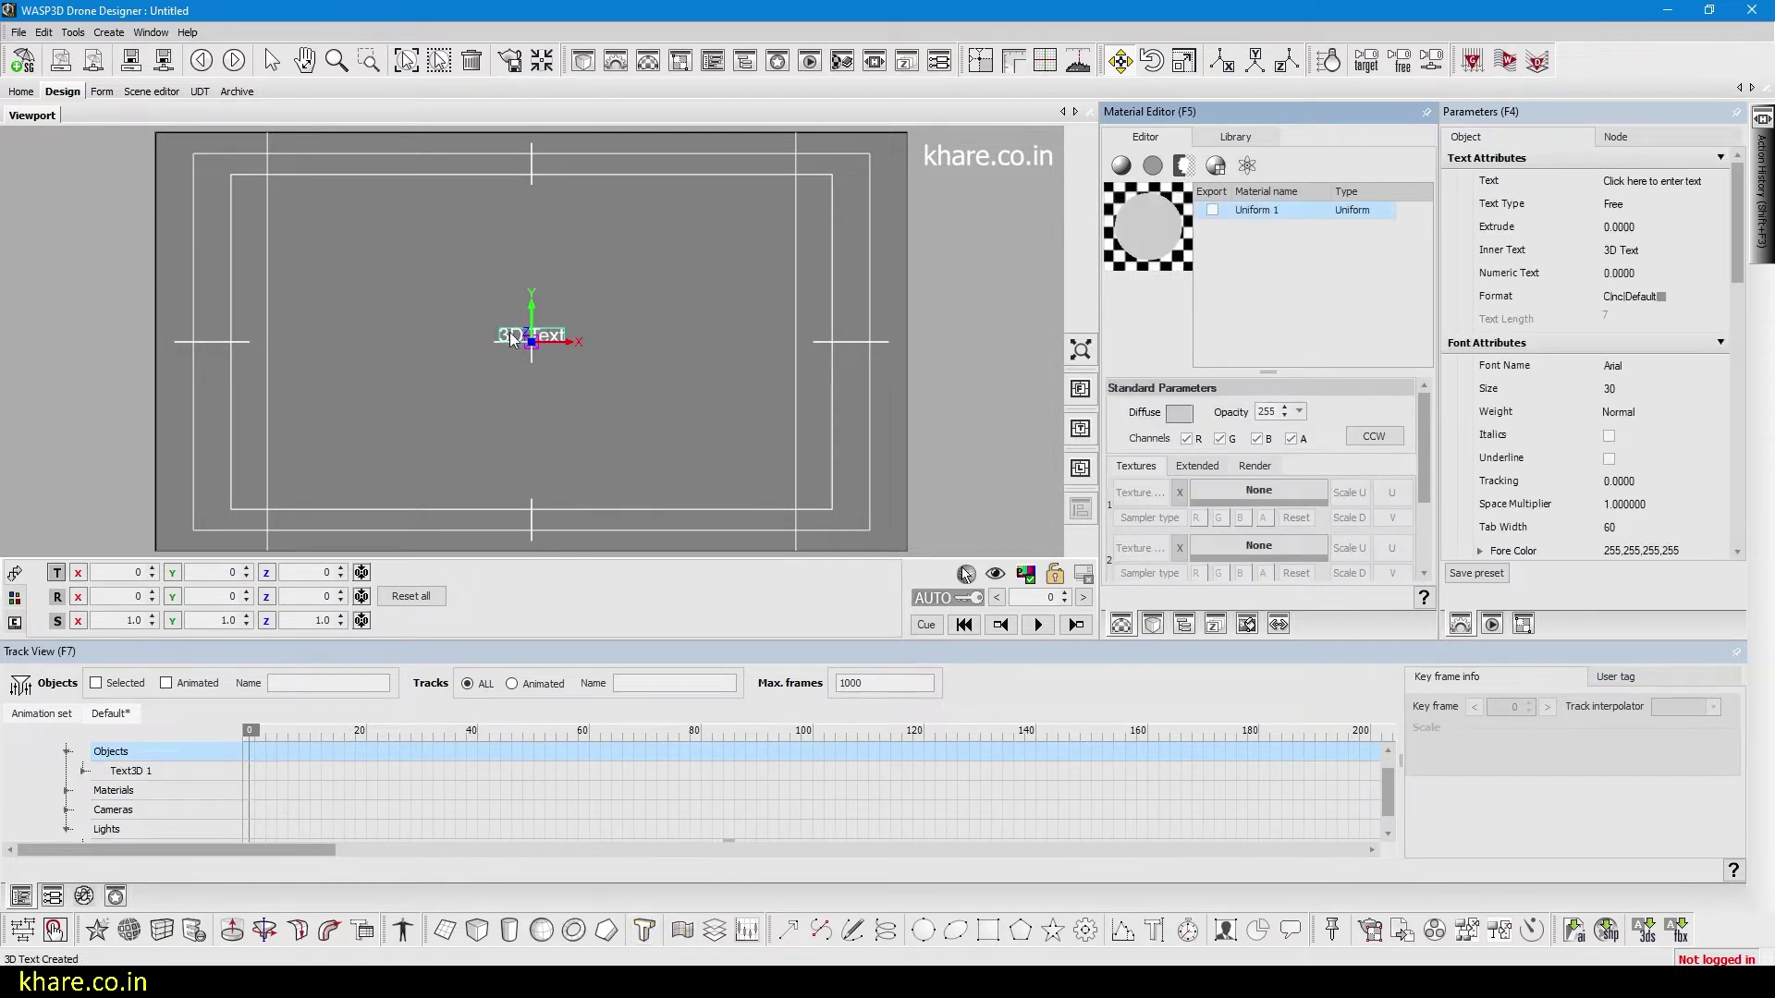
mouse_move(510, 335)
mouse_down()
mouse_move(421, 276)
mouse_move(506, 342)
mouse_up()
click(1184, 624)
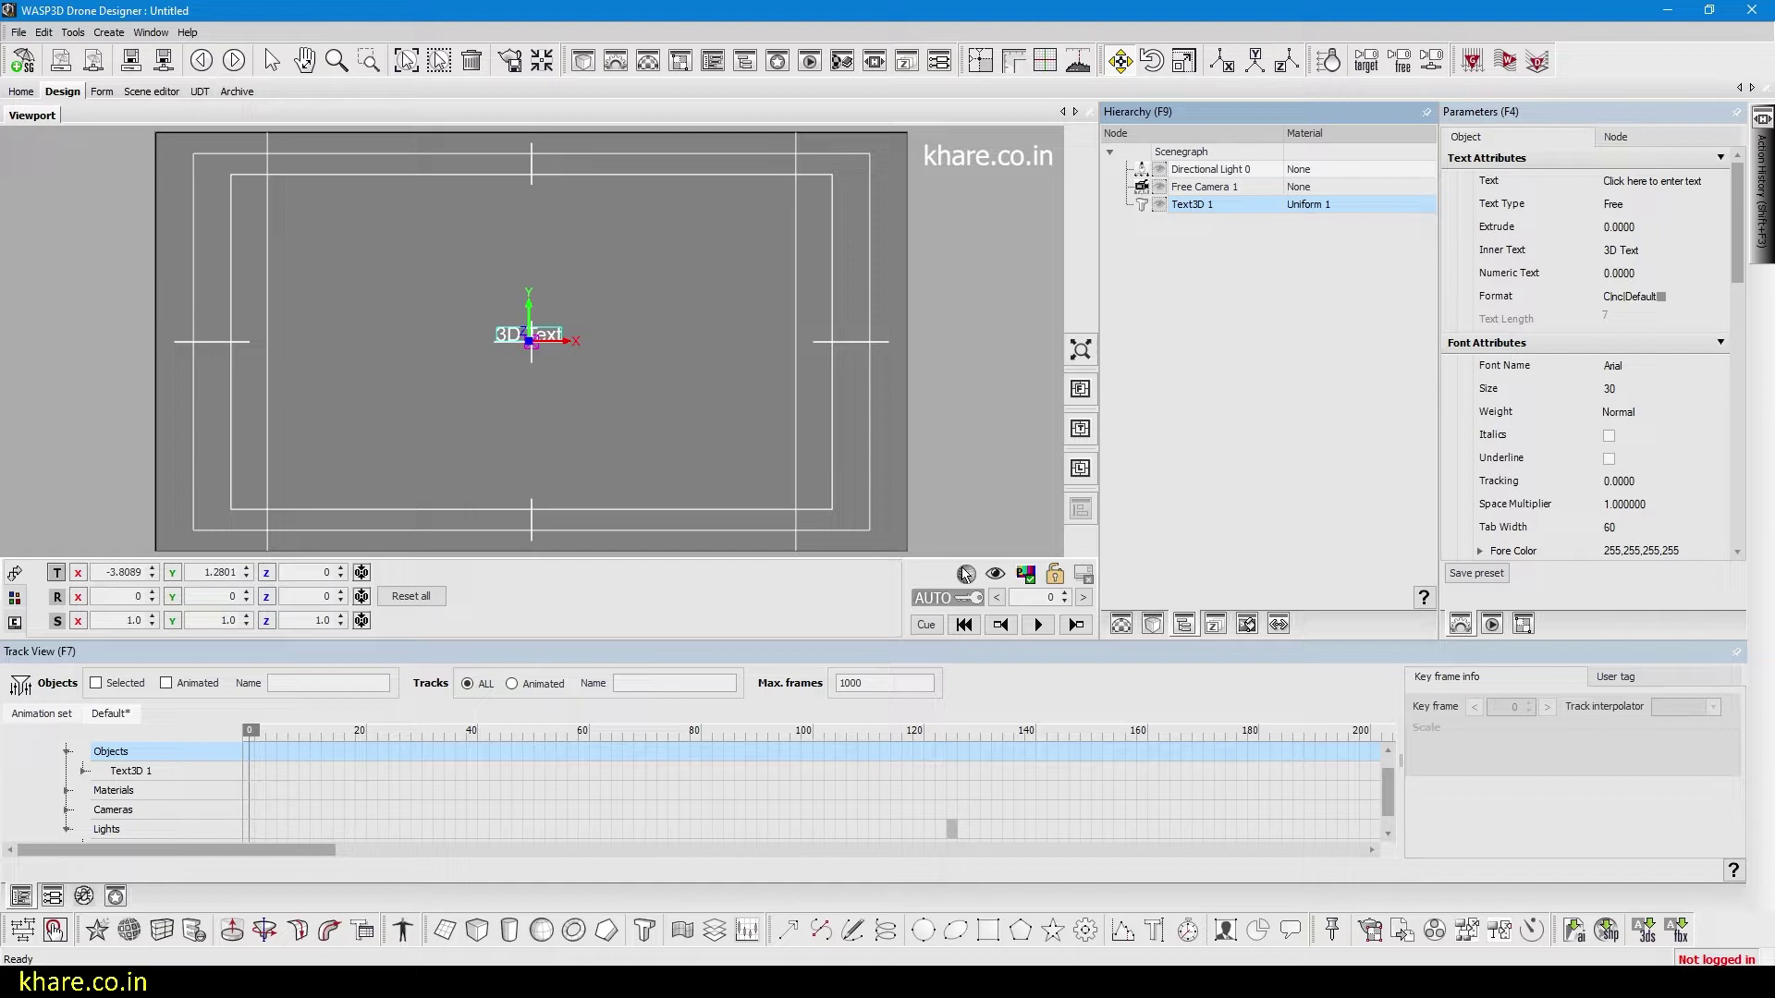
double_click(1187, 206)
text(Data)
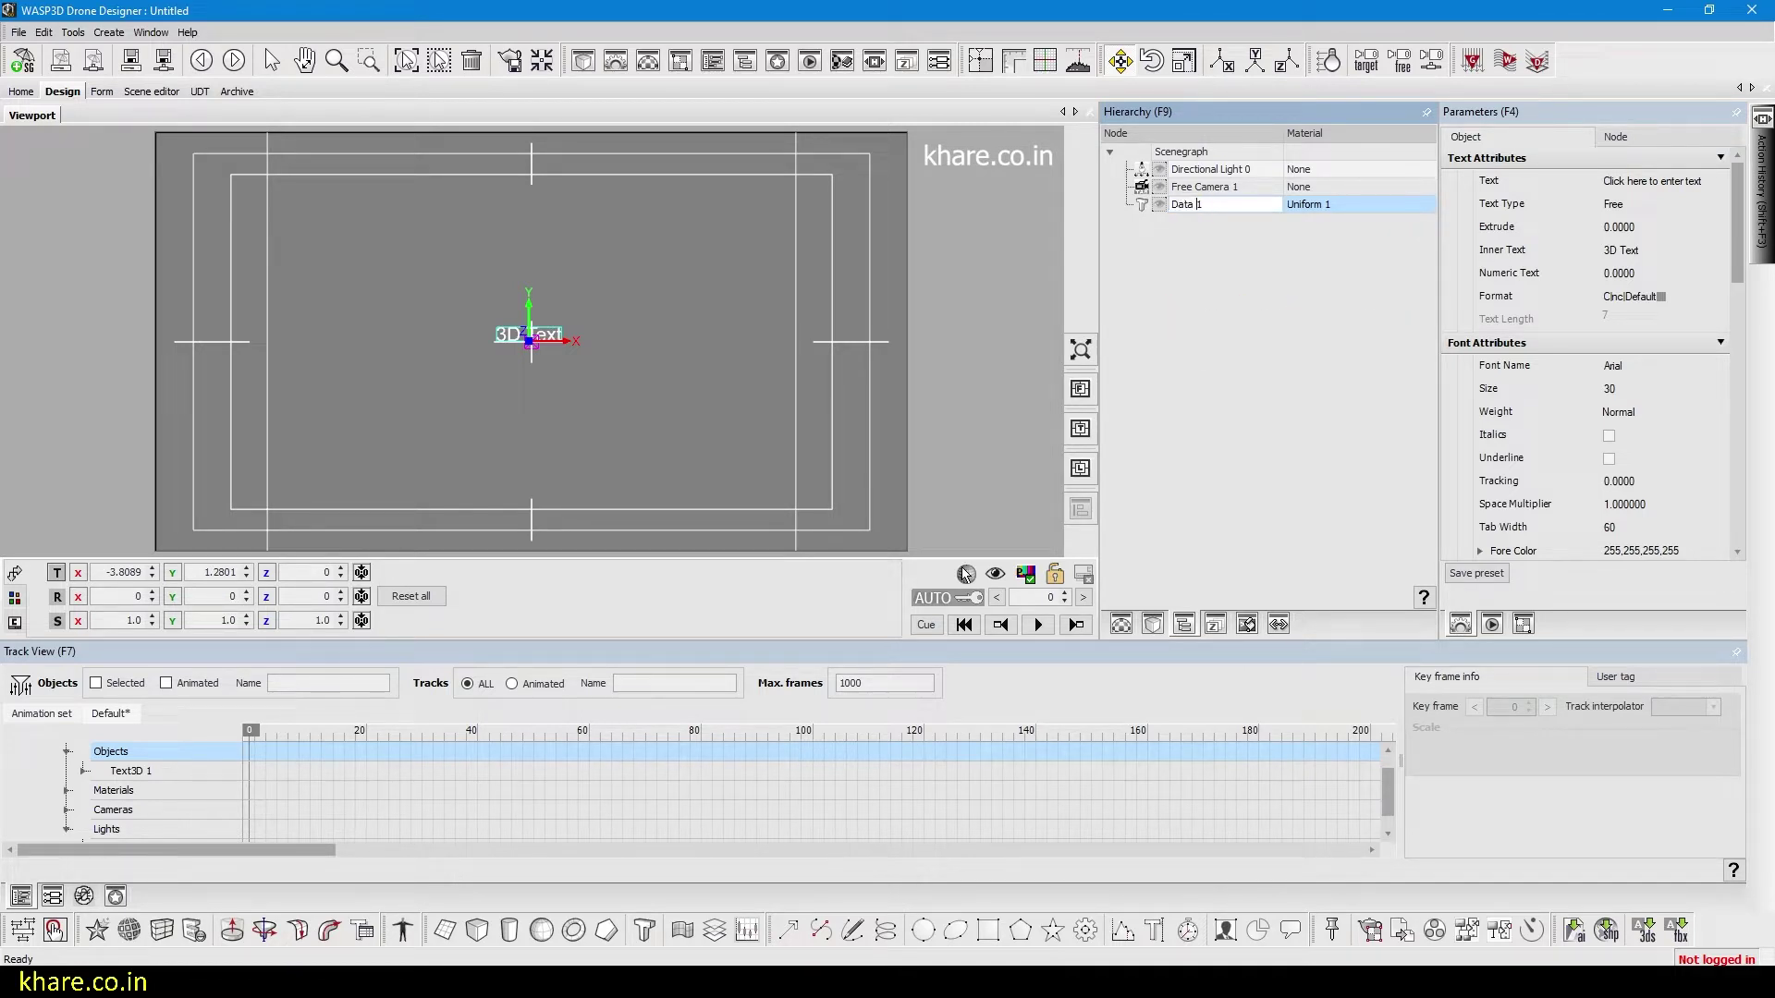
text(Tx)
text(xt)
key(Return)
- Rename the text's Uniform 1 material to DataText Mat 1
click(1122, 629)
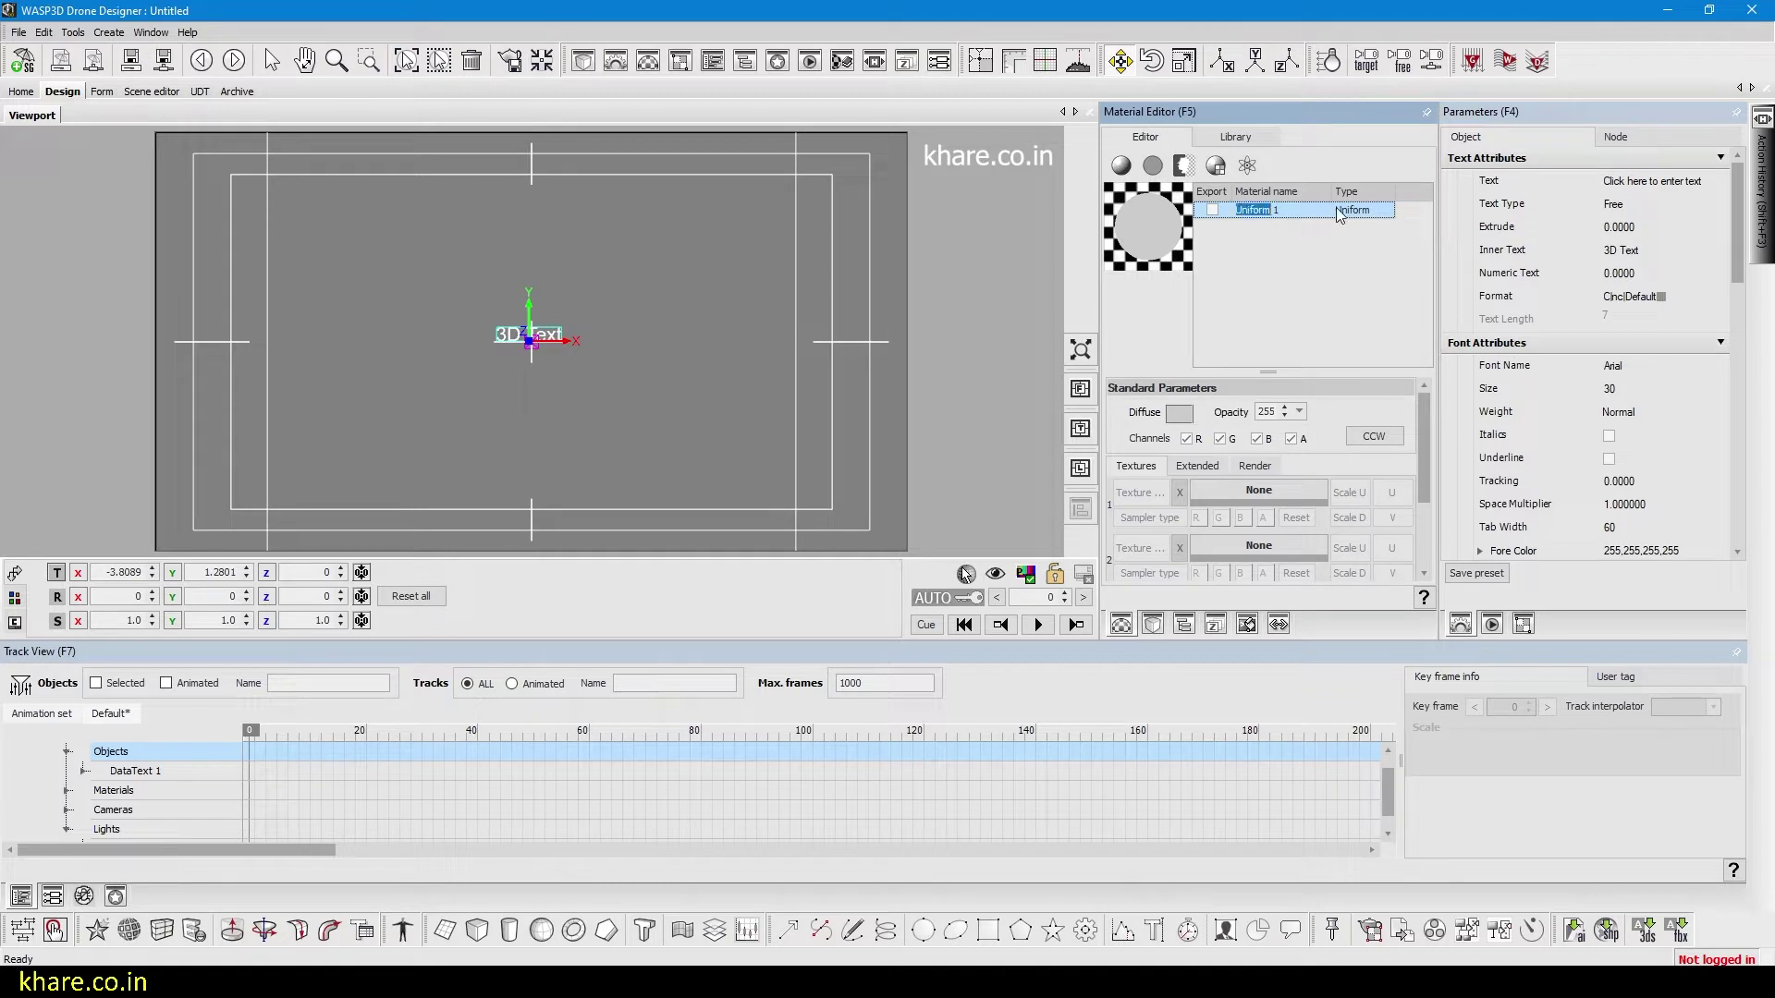
text(DataText Mat)
click(1184, 625)
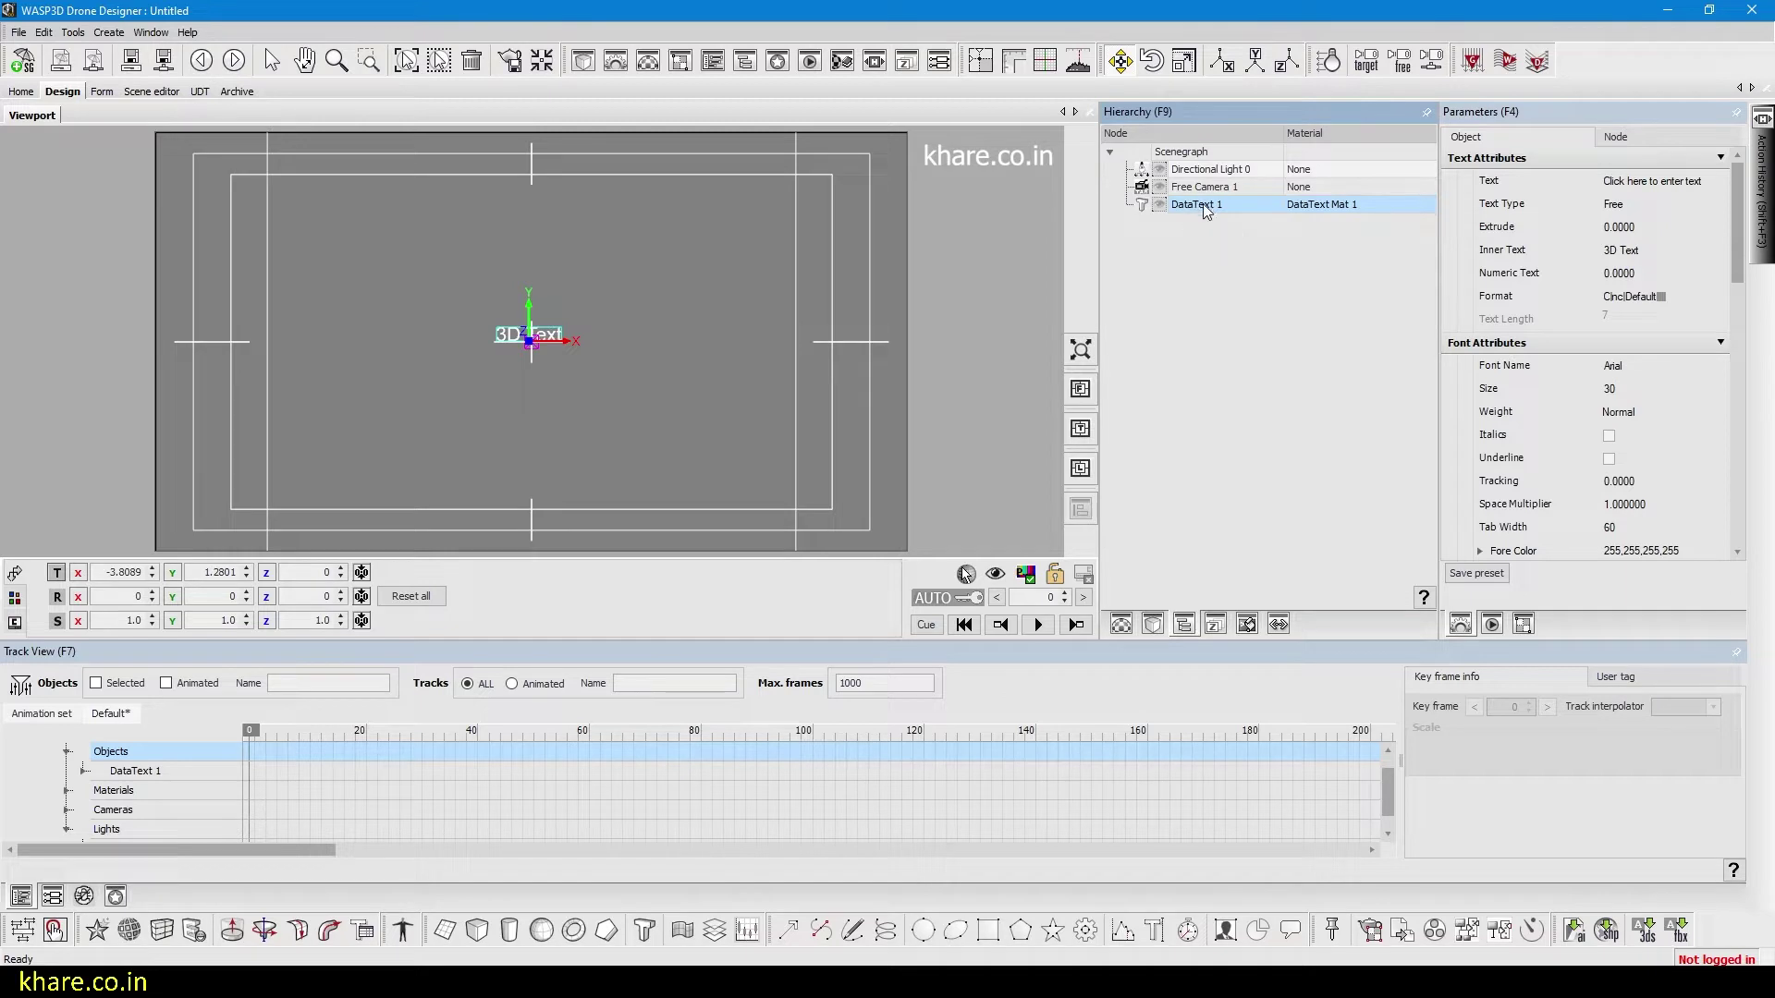
click(1119, 626)
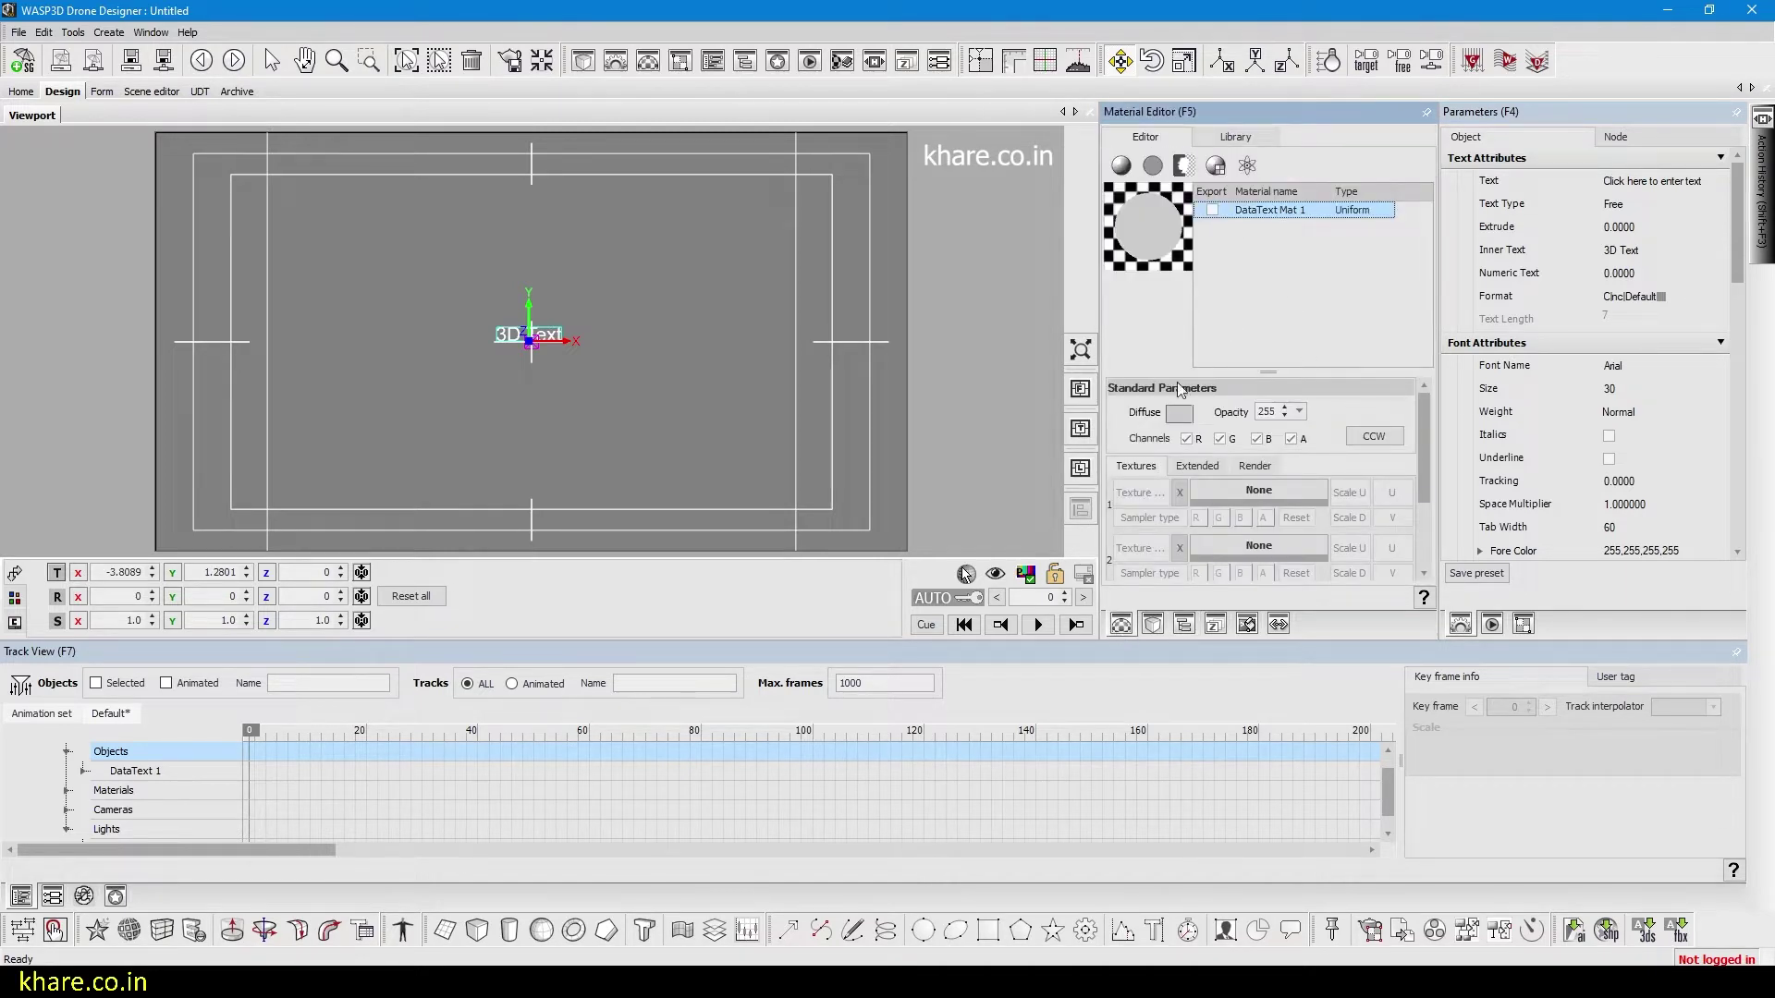
- Increase the font size of DataText 1 to 229
click(1609, 389)
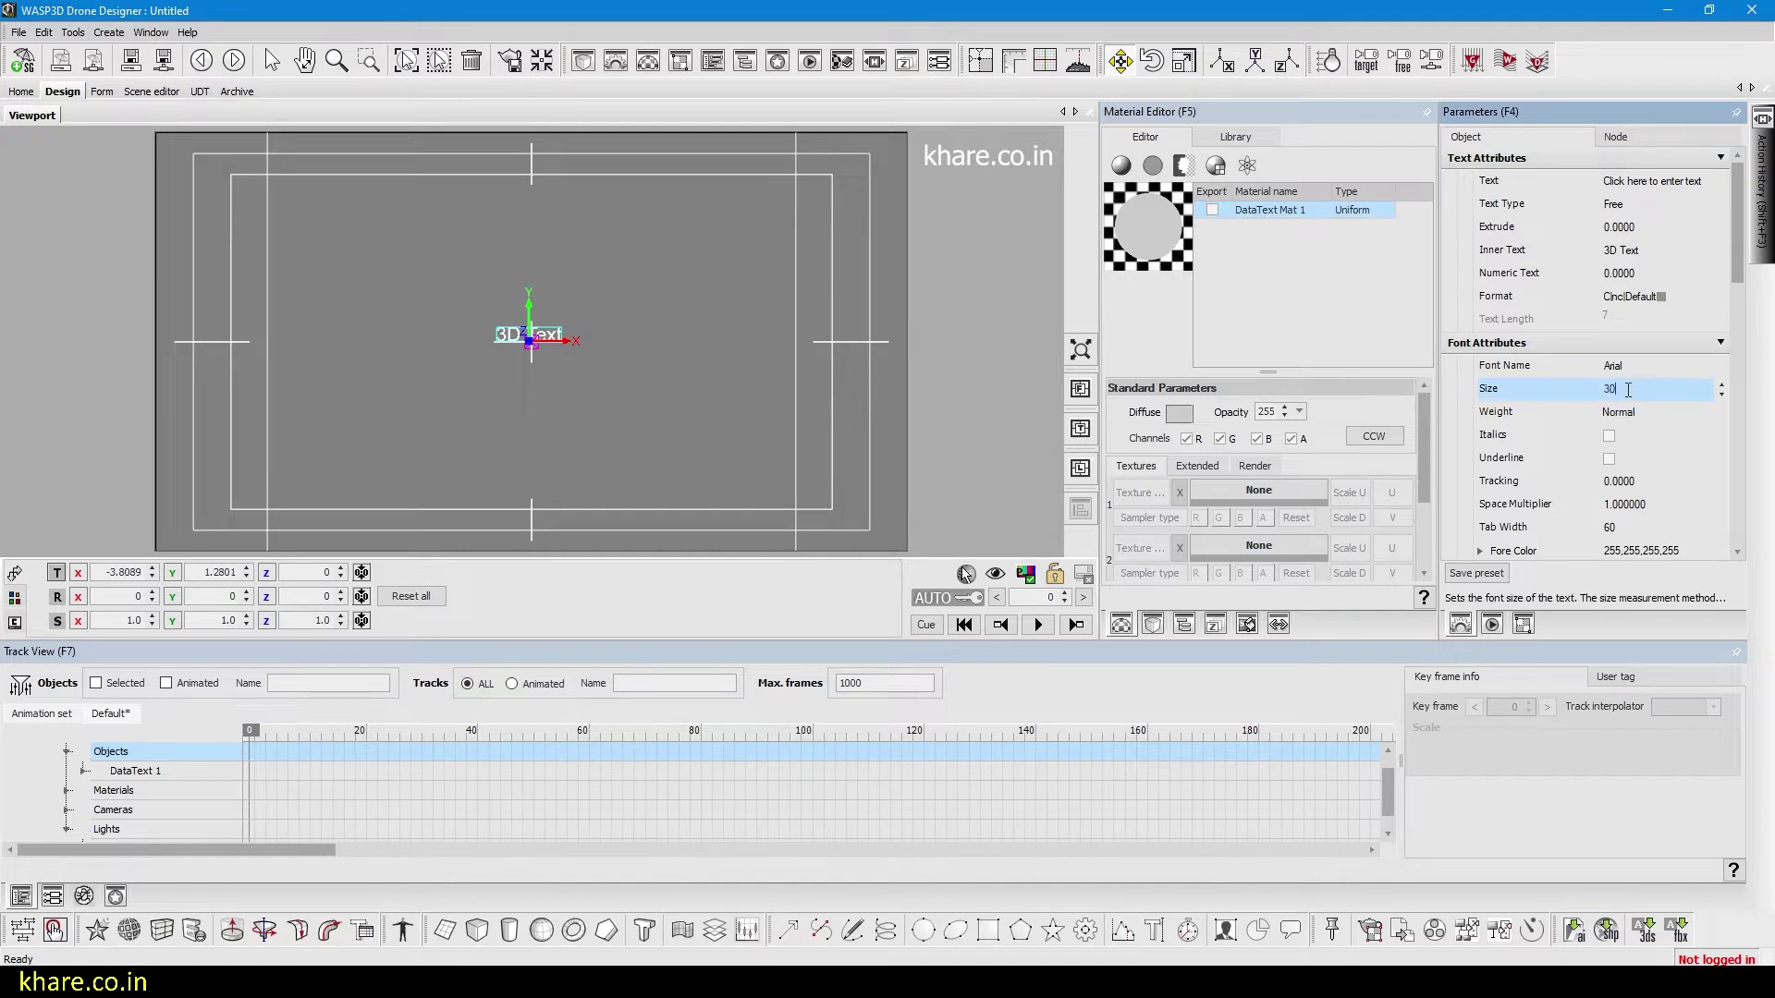
key(BackSpace)
key(BackSpace)
drag(1628, 390, 1648, 384)
- Set the diffuse colour of the DataText Mat 1 material to dark red
click(1184, 624)
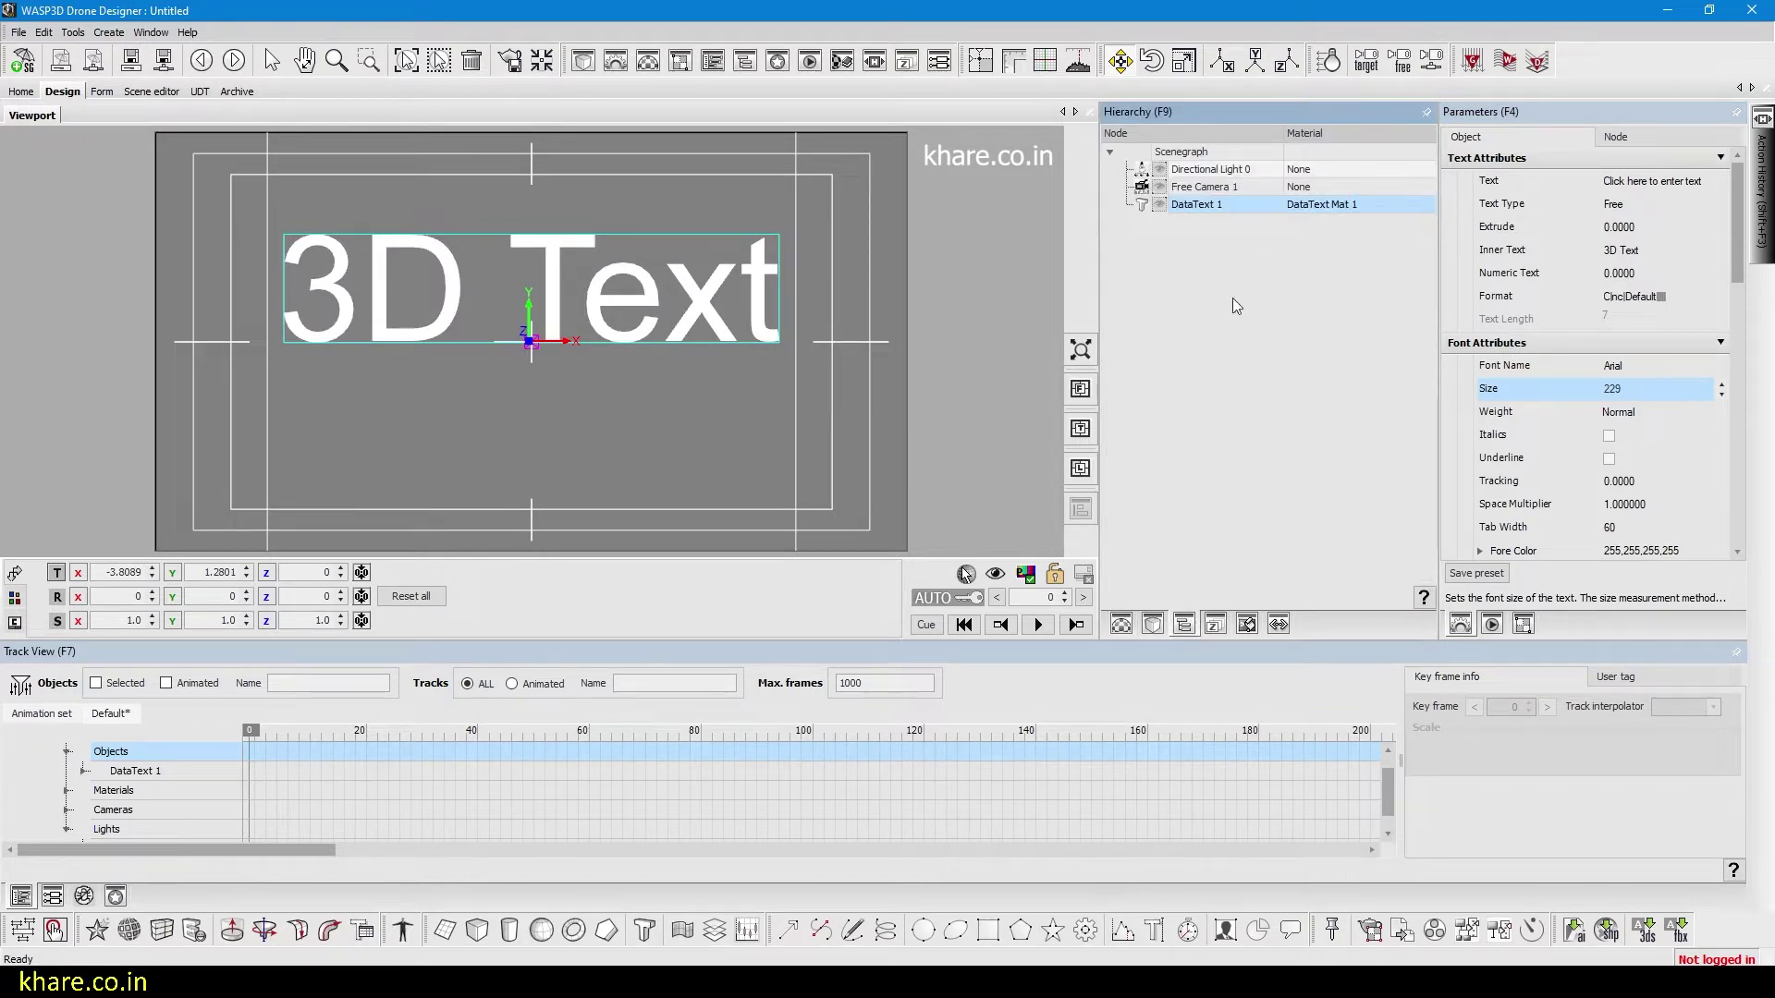
click(1121, 624)
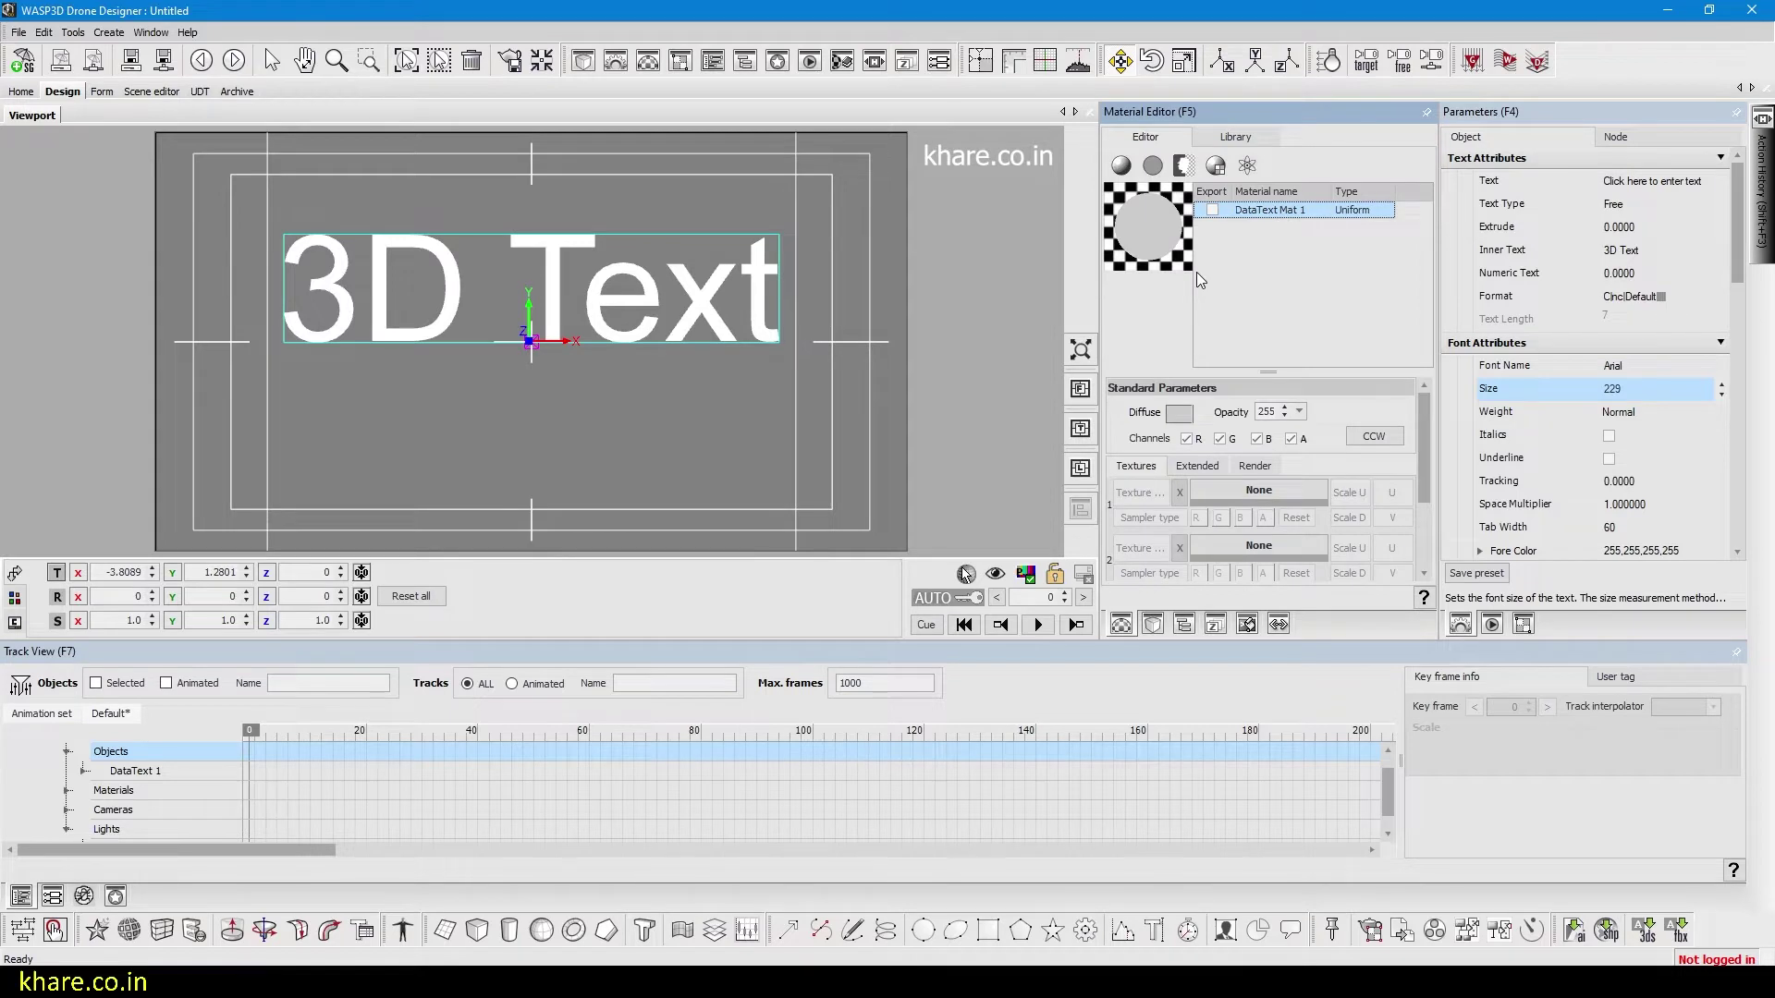
click(1179, 412)
click(1292, 477)
click(1344, 497)
click(1535, 431)
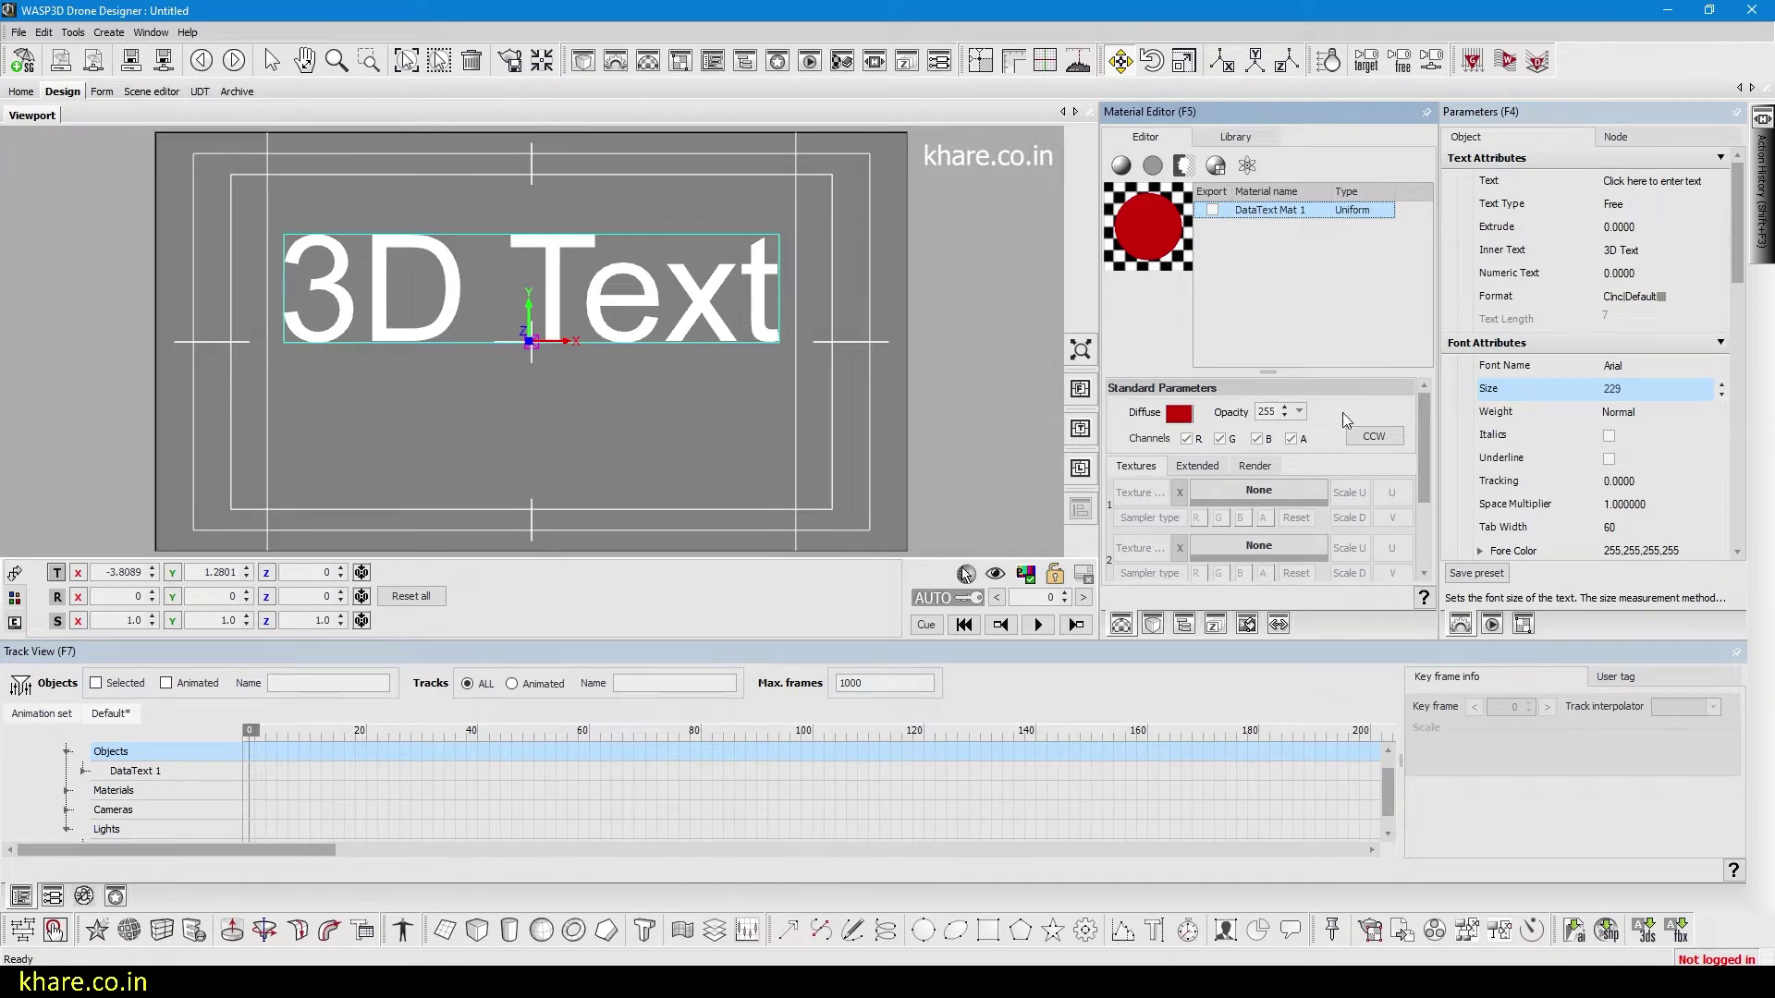
- Enable Material Color Front in the extended parameters of DataText 1
click(1183, 624)
click(1196, 205)
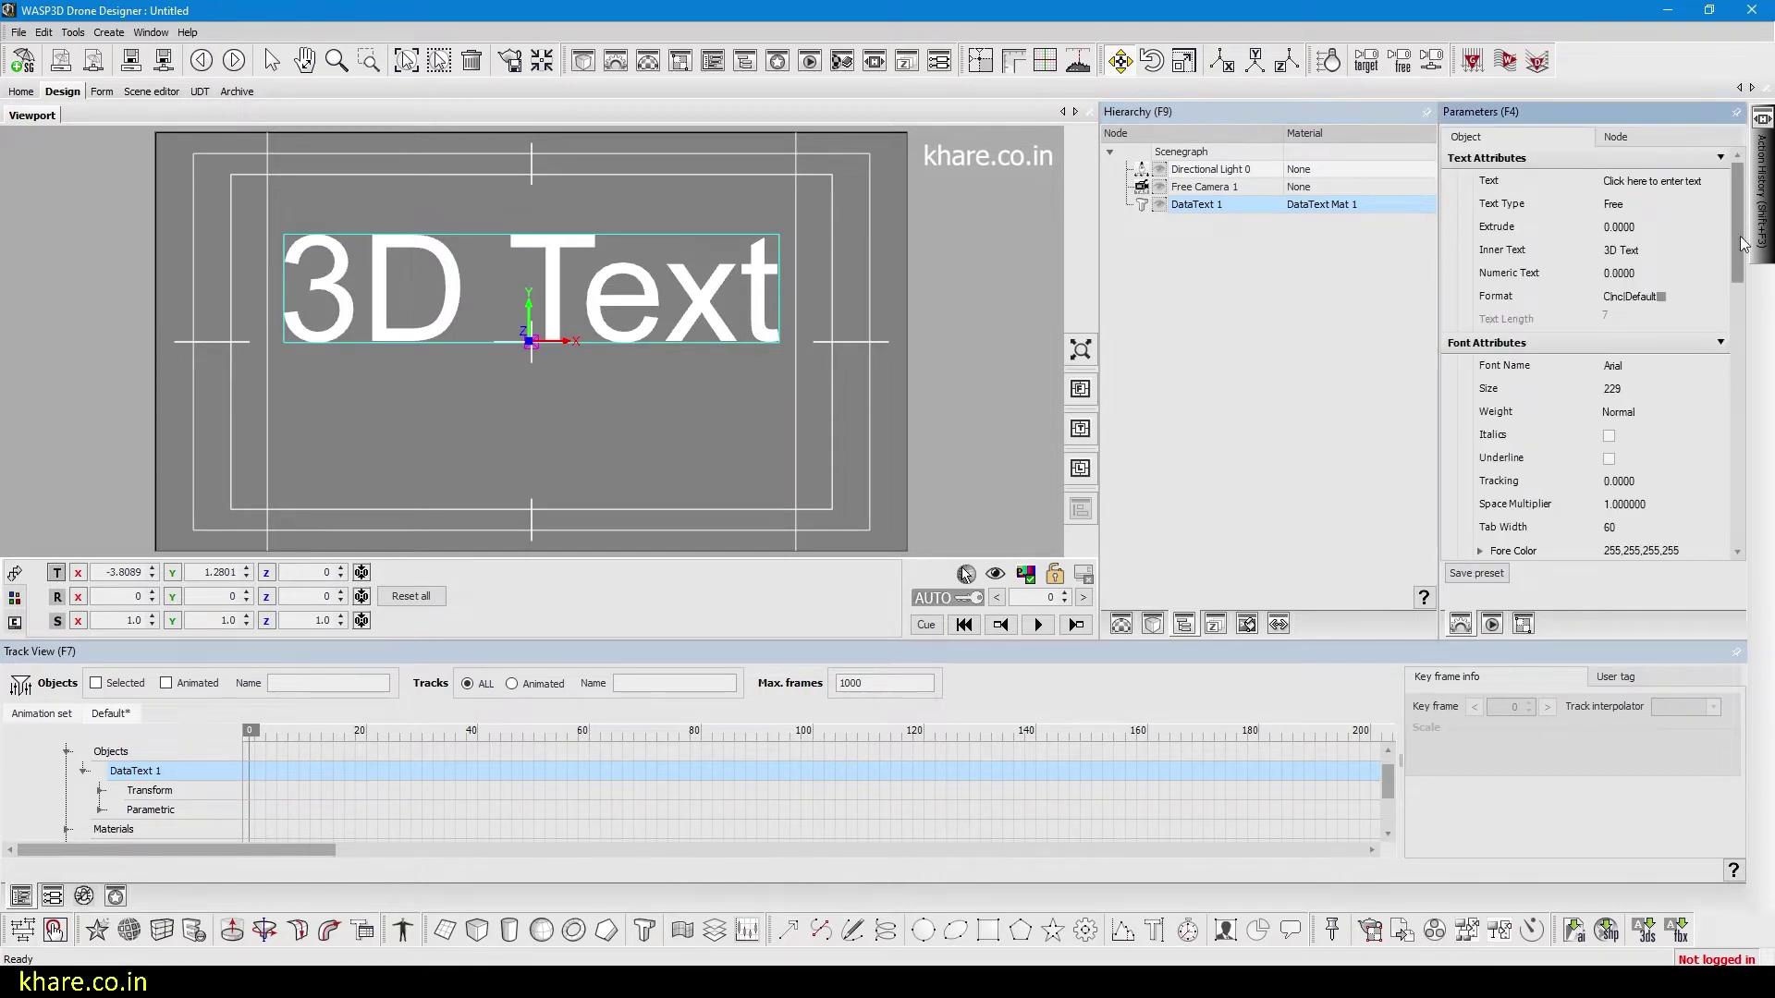
drag(1738, 242, 1740, 462)
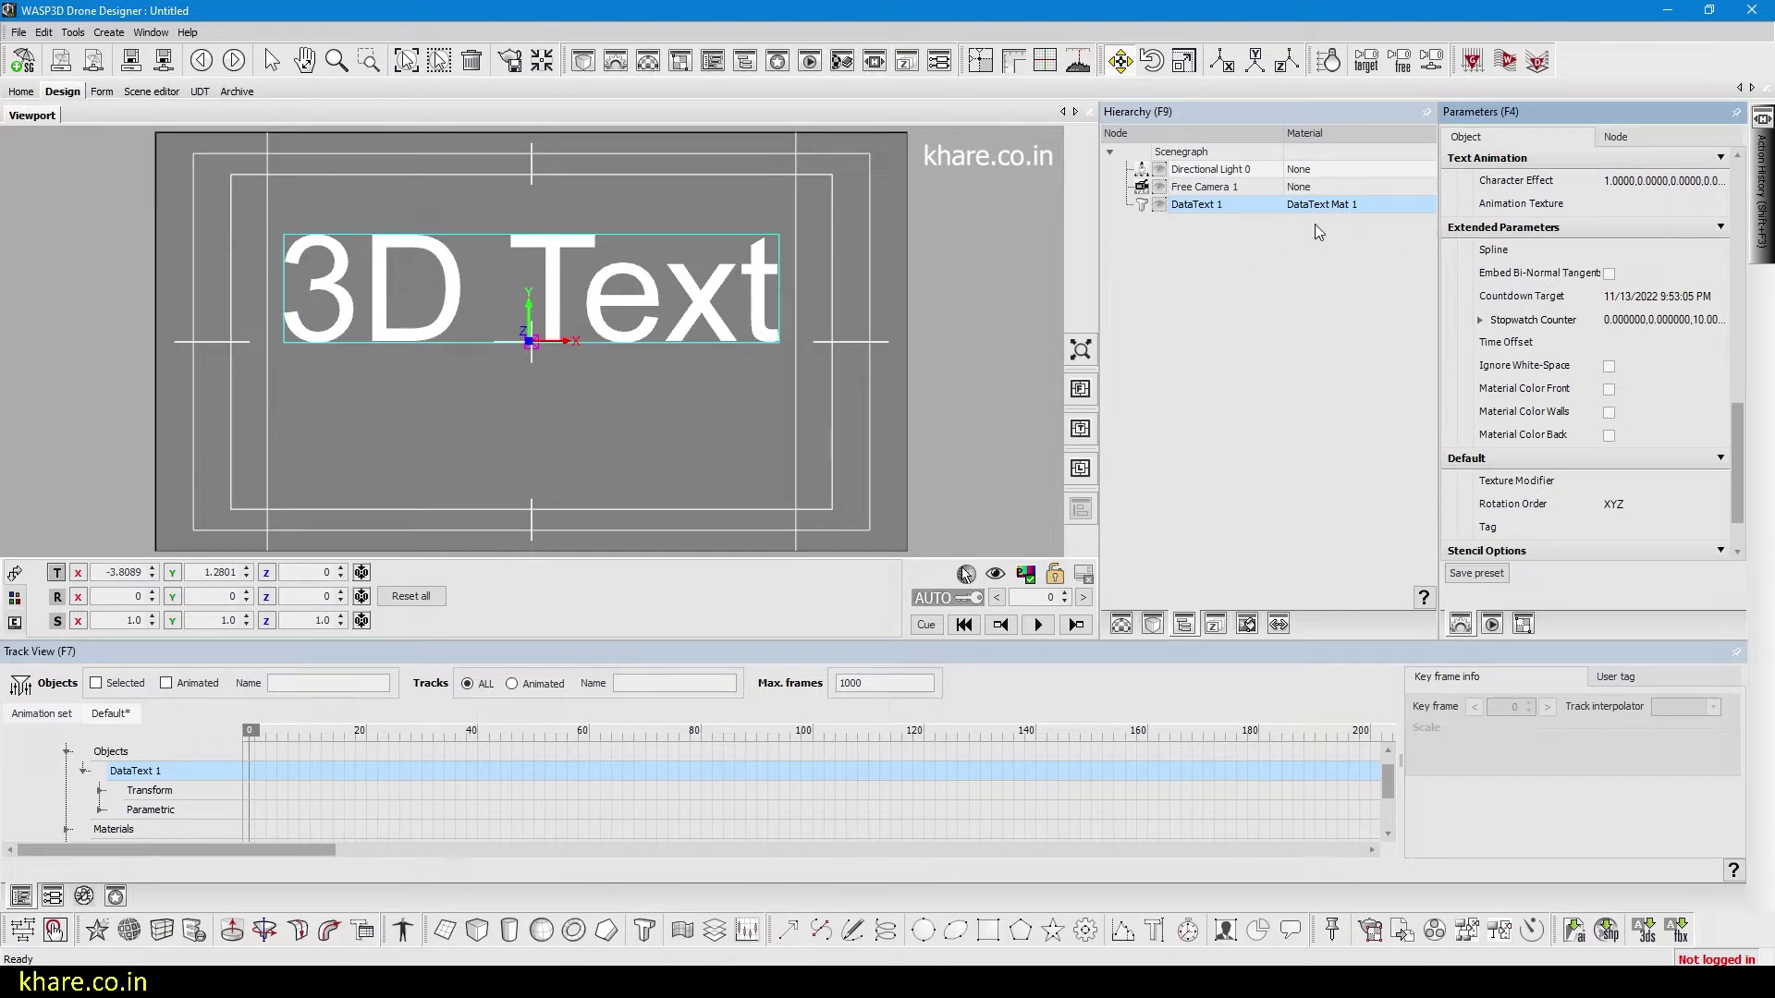
click(1610, 366)
click(1608, 389)
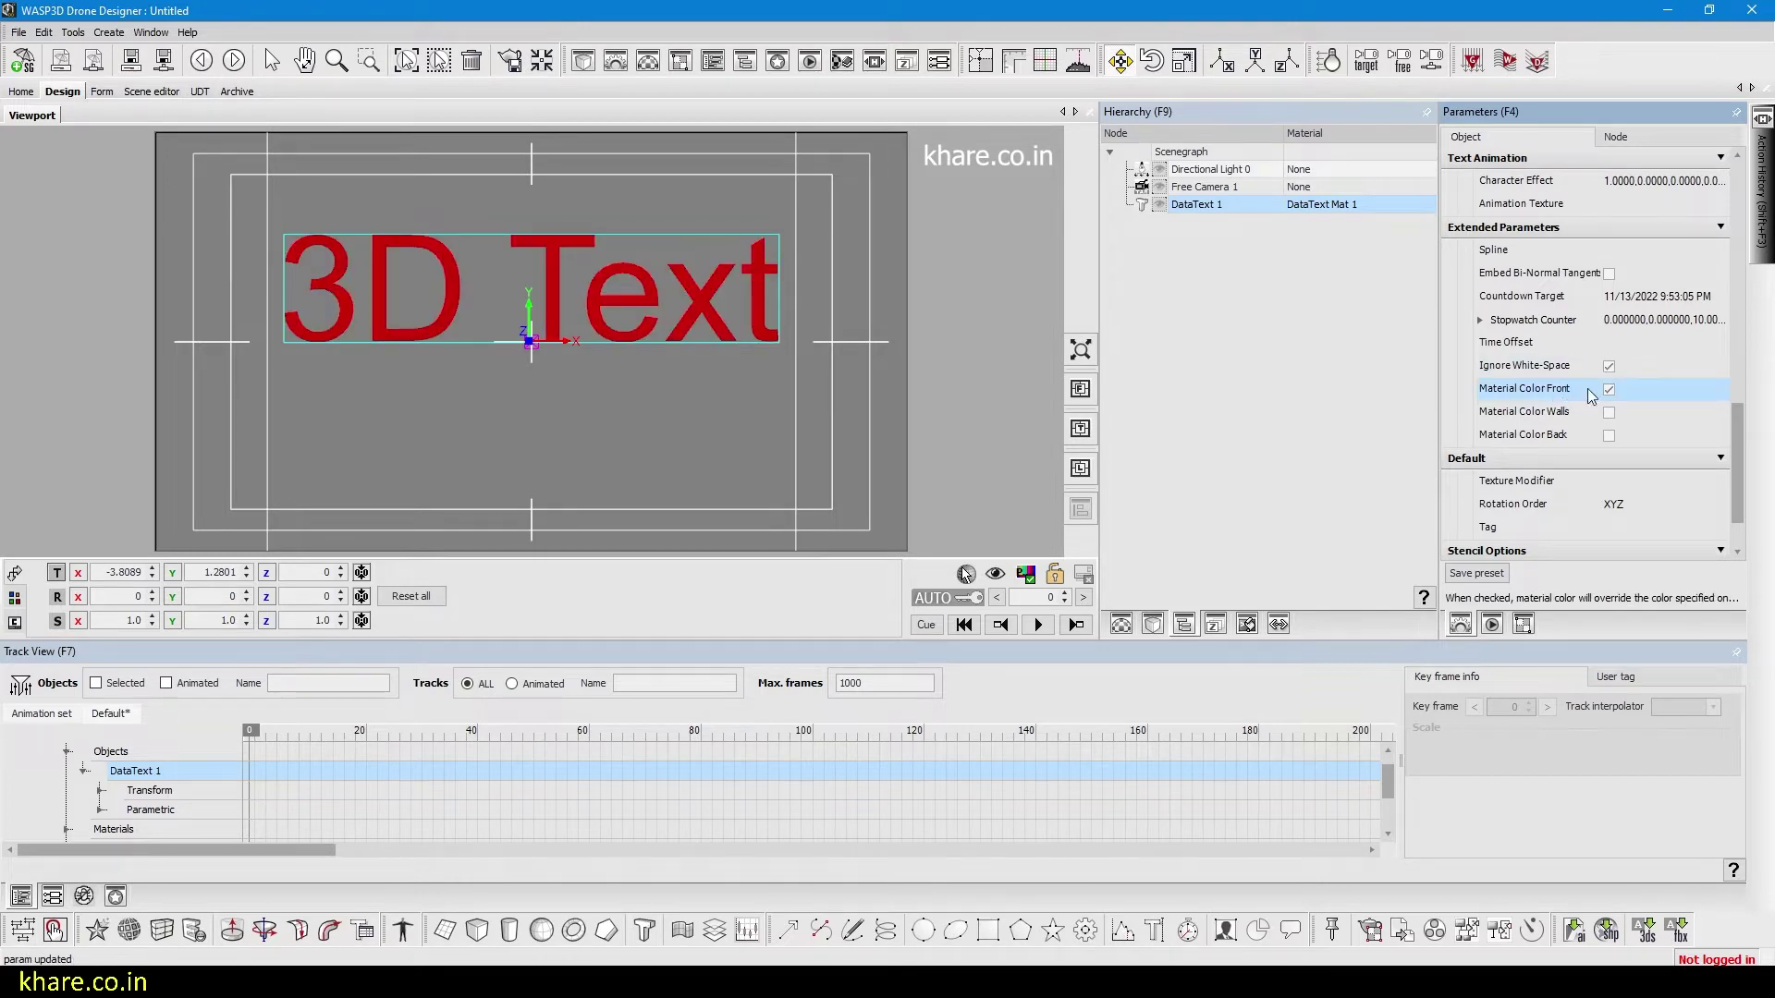
click(1610, 390)
click(1611, 388)
- Try rotating DataText 1 about its X axis
click(124, 596)
text(100)
key(Return)
mouse_move(149, 605)
mouse_down()
mouse_move(126, 595)
mouse_move(157, 598)
mouse_up()
right_click(155, 597)
- Set the extrude depth of DataText 1 to 50
click(1735, 203)
click(1735, 199)
click(1639, 222)
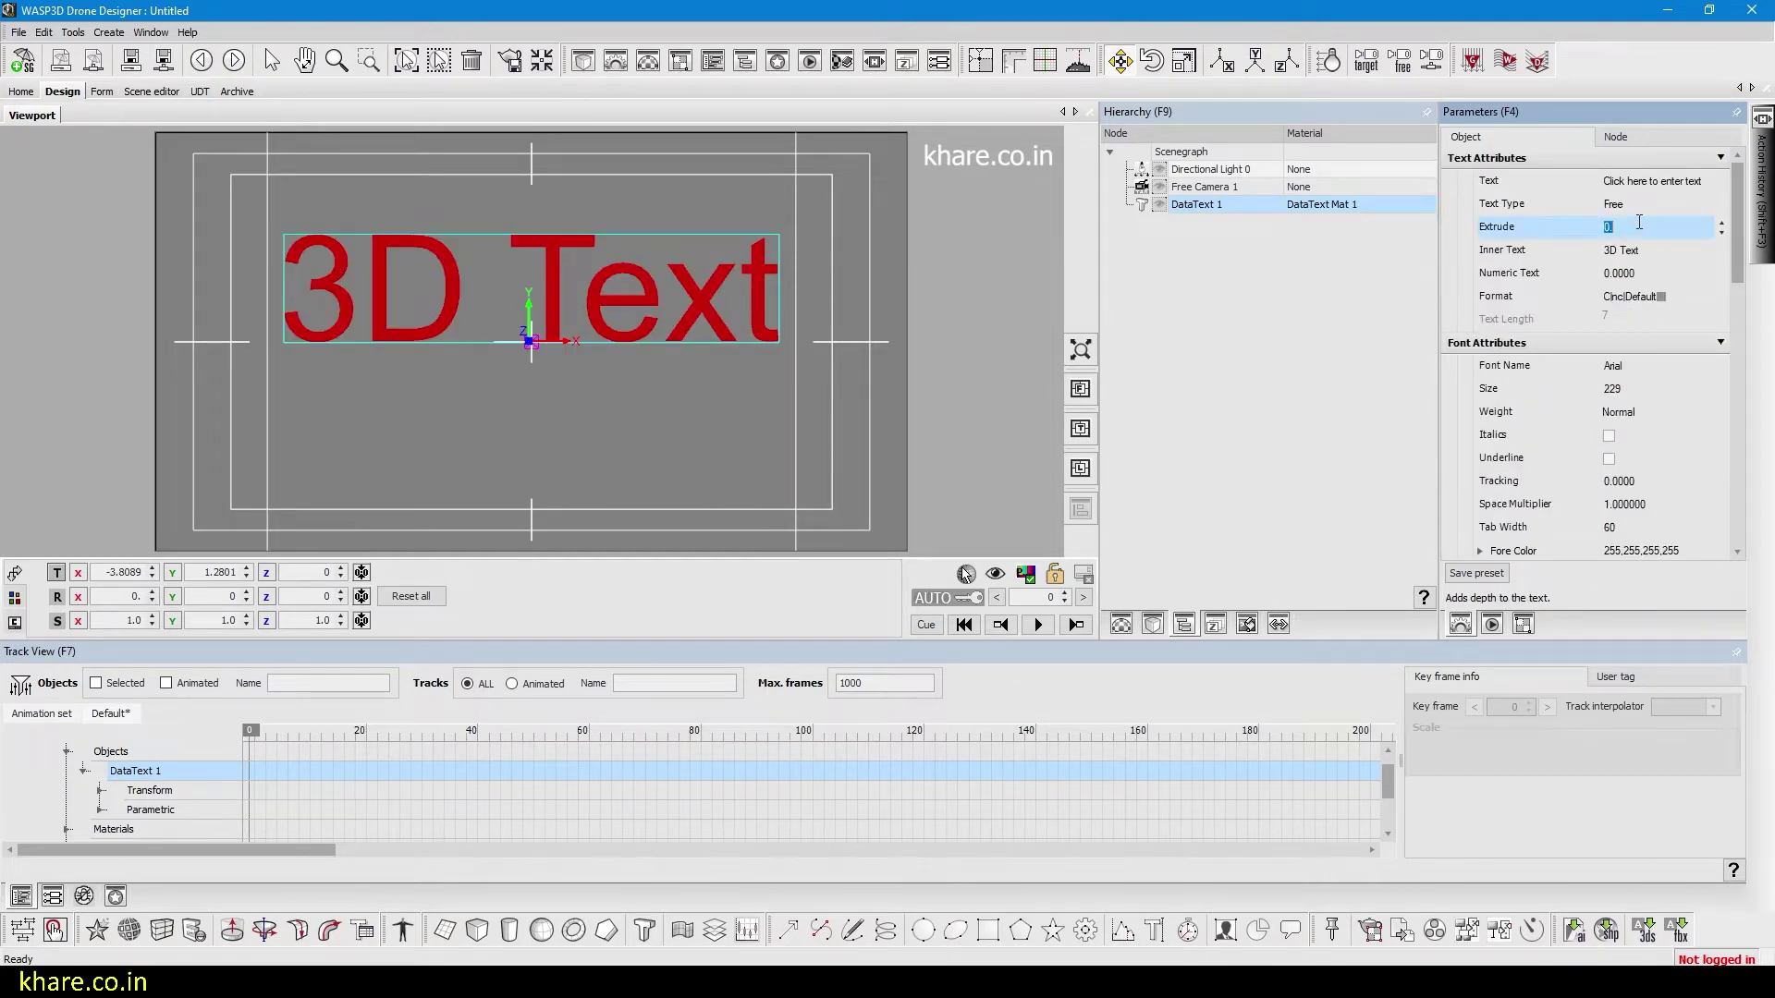
text(50.)
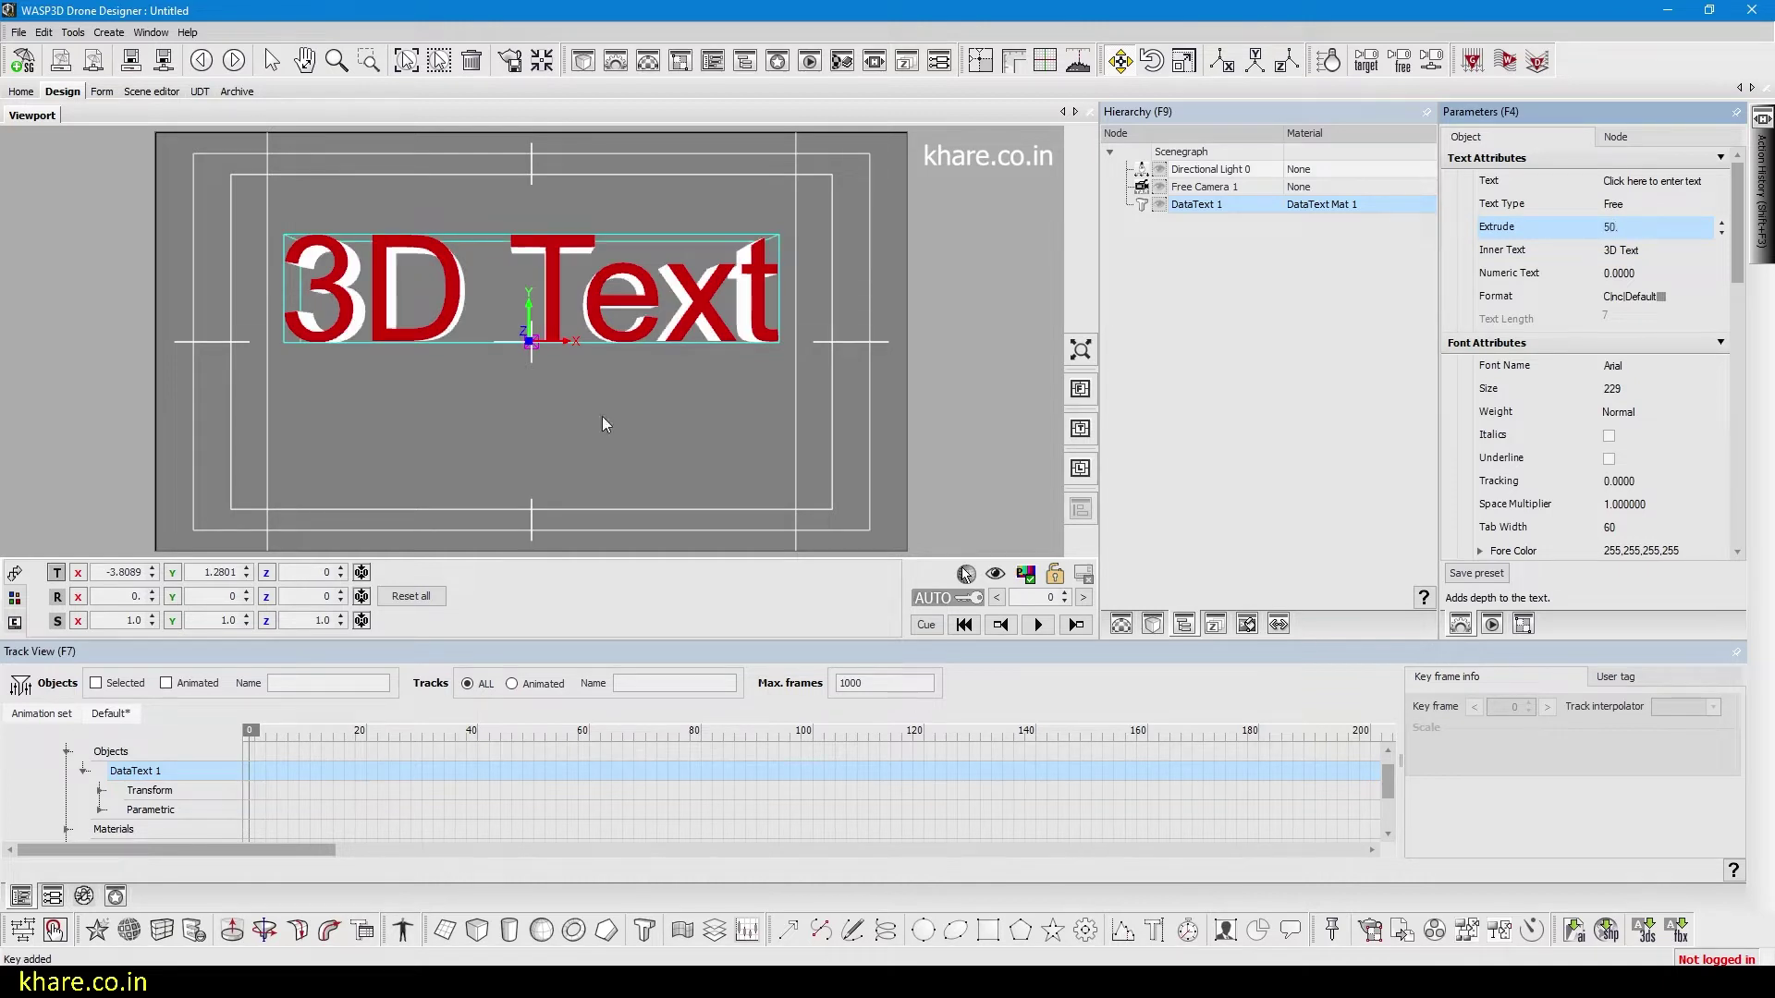
- Tilt the extruded text about the X axis and enable Material Color Back and Material Color Walls for it
drag(132, 597, 118, 597)
drag(1734, 279, 1723, 495)
click(1609, 389)
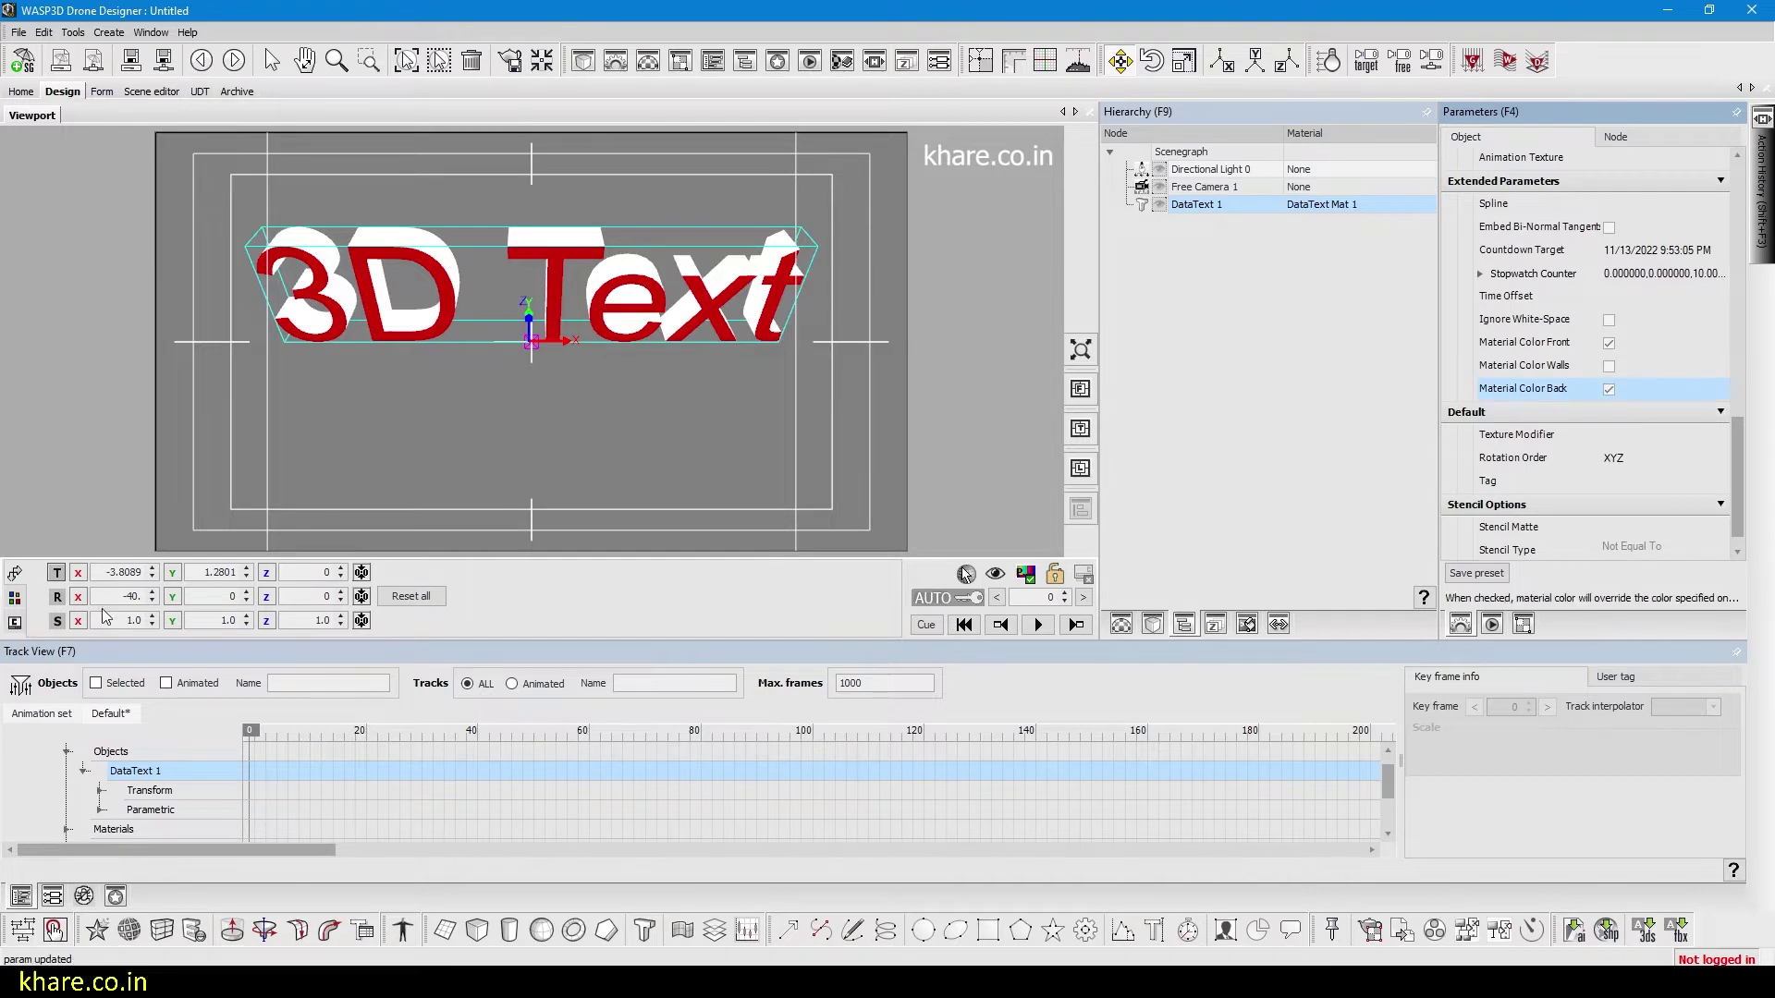
mouse_move(134, 597)
mouse_down()
mouse_move(161, 596)
mouse_move(109, 584)
mouse_up()
click(1610, 366)
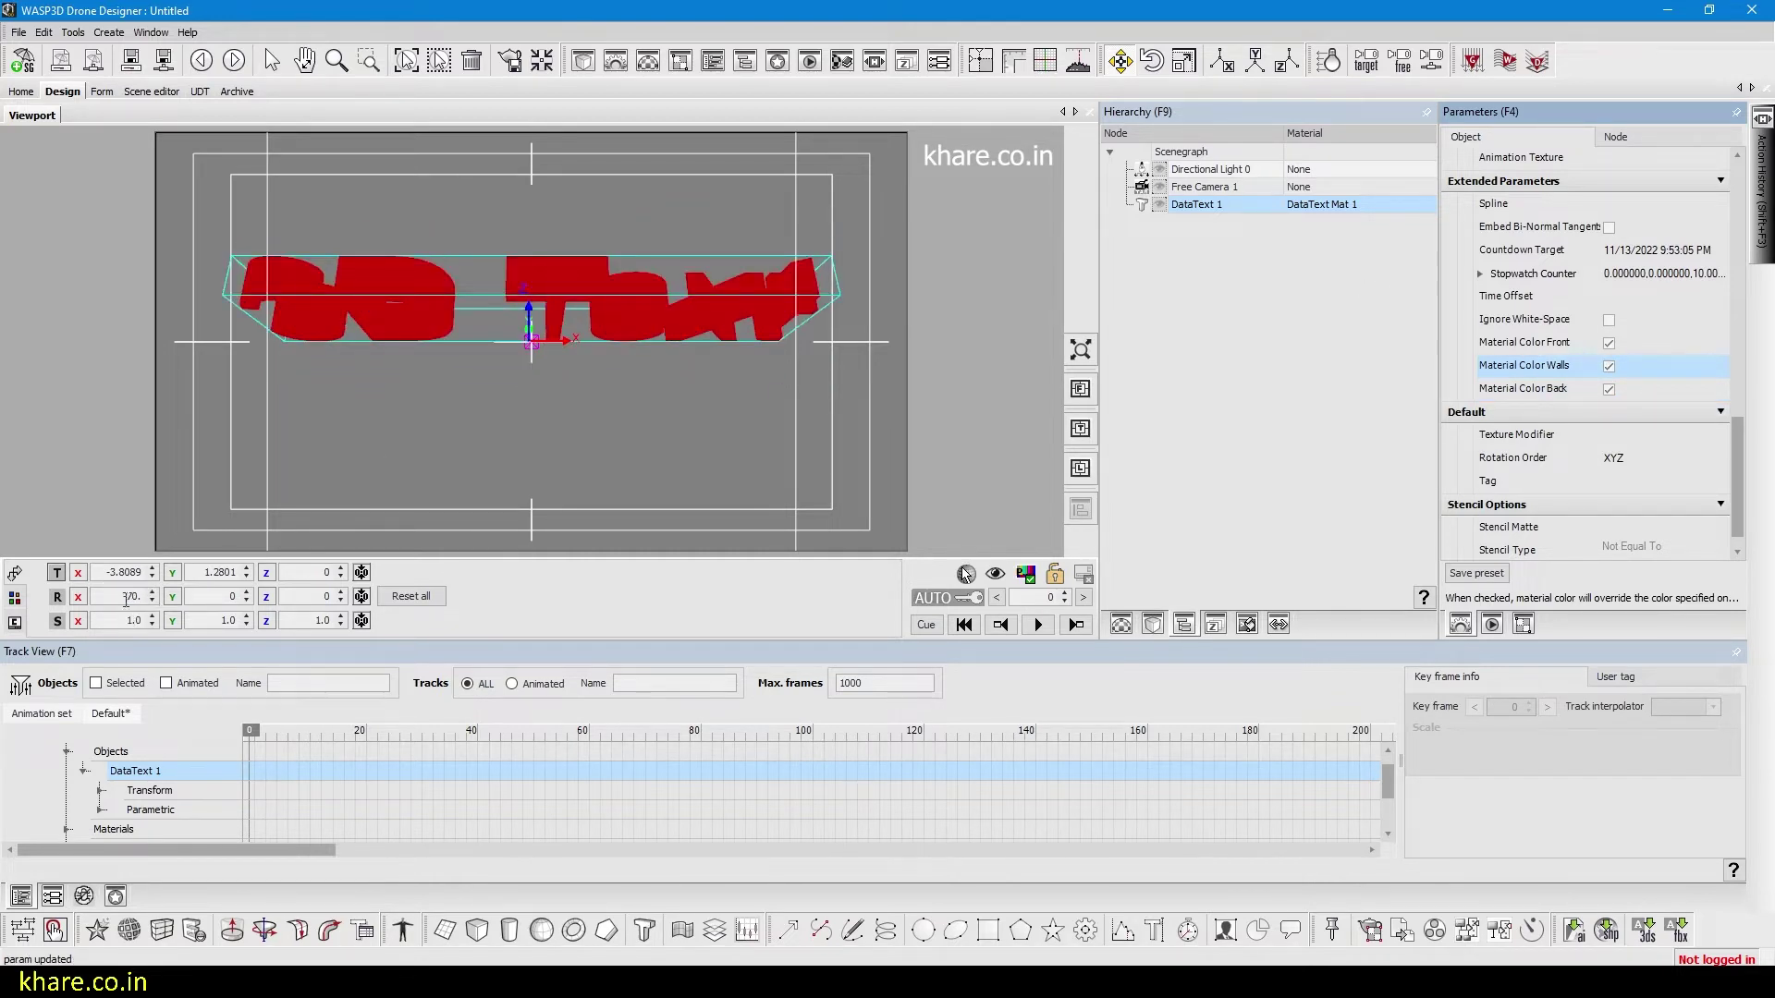
- Return the text's X rotation to 0
drag(146, 597, 20, 571)
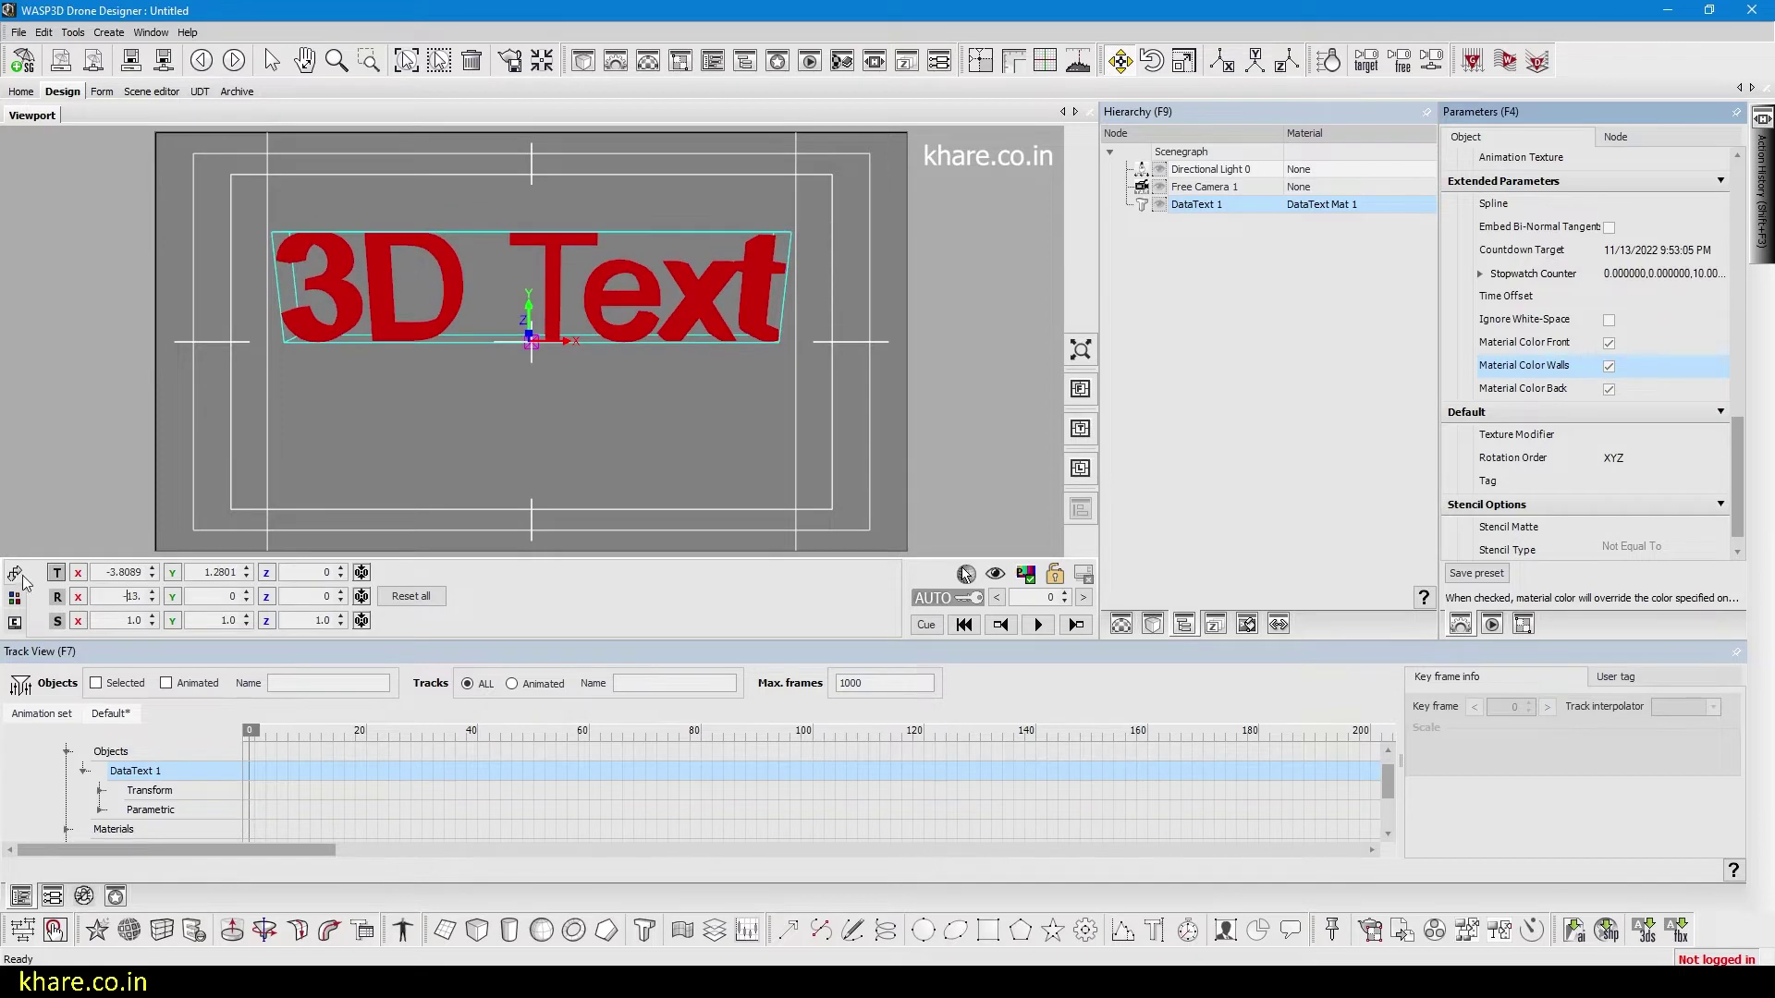
drag(123, 599, 1459, 451)
drag(1028, 244, 245, 592)
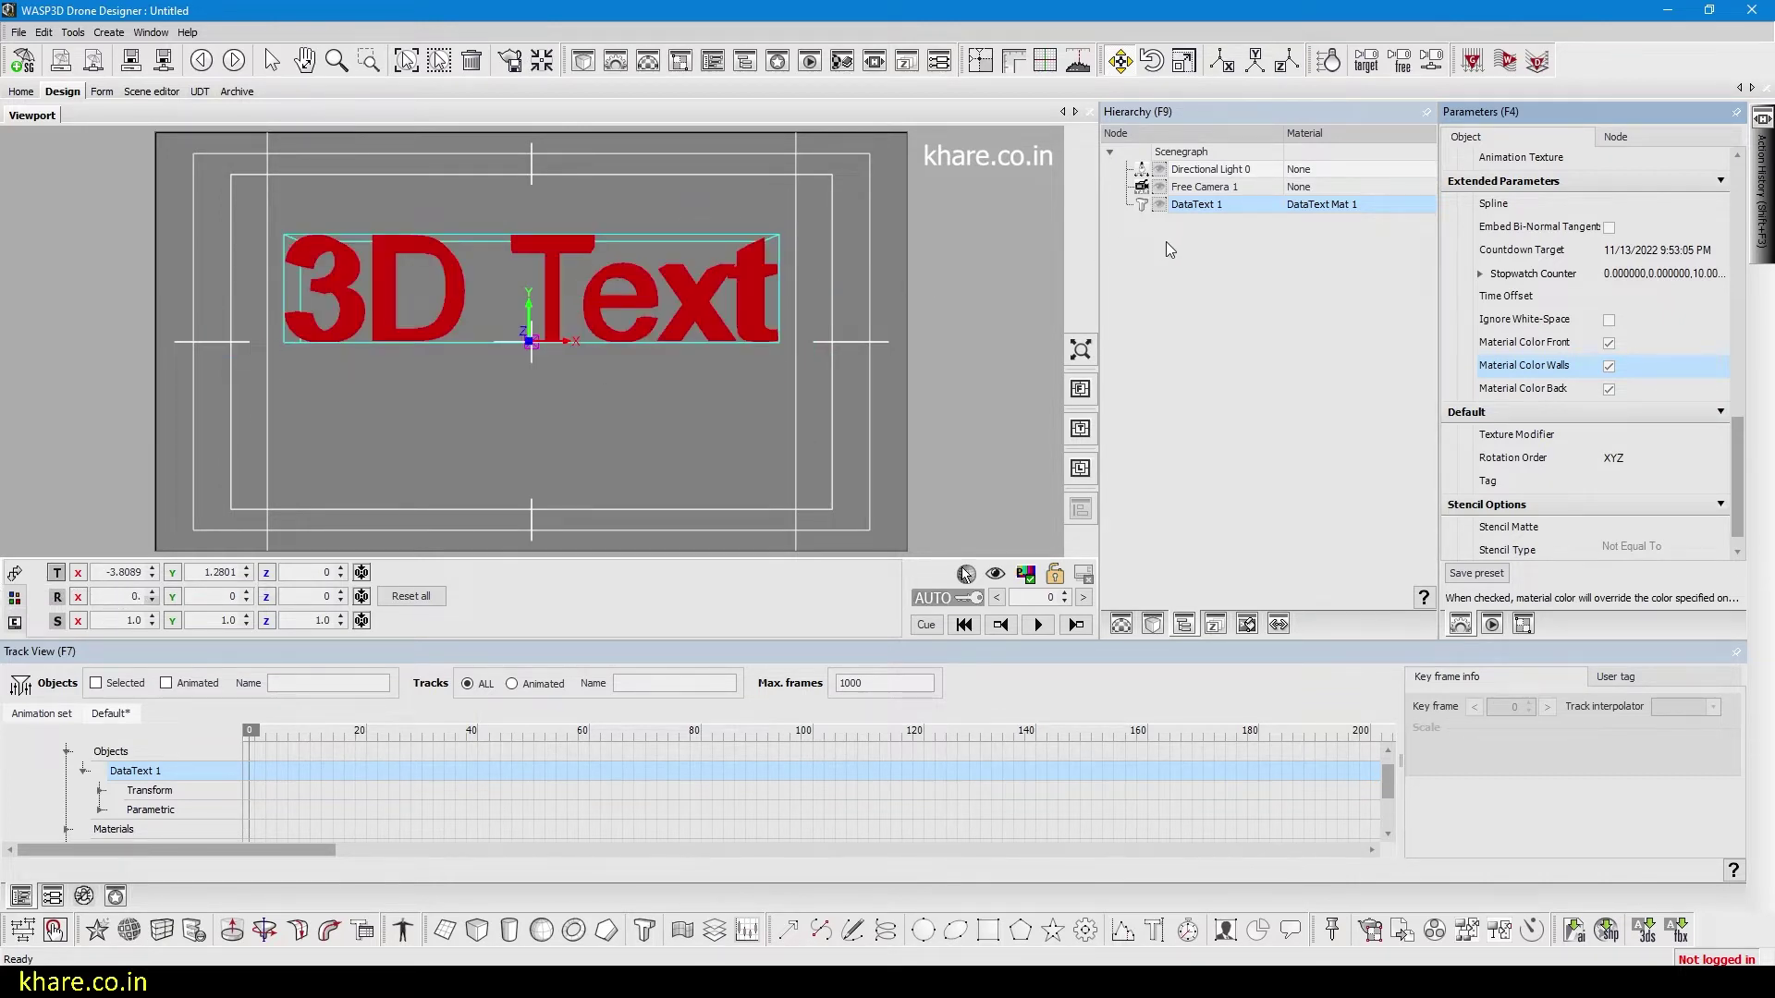
- Create a standard material named DataText Mat3d 1 and apply it to the 3D text
click(1205, 209)
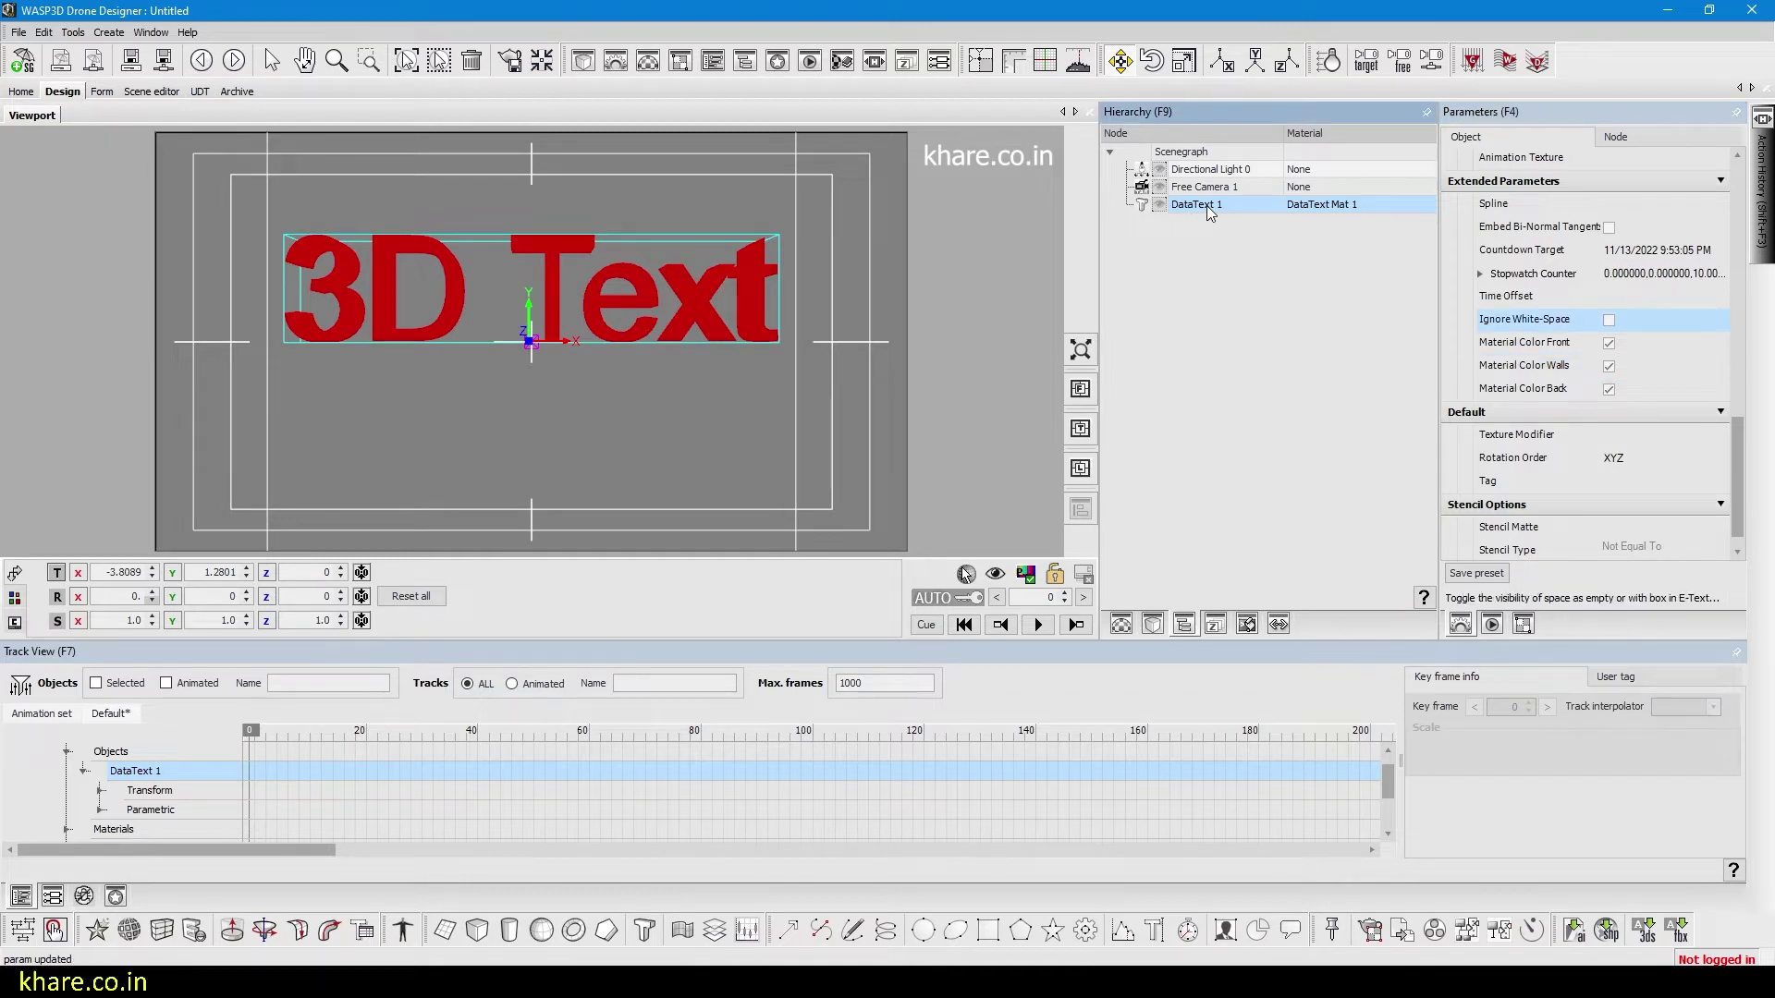
click(1122, 625)
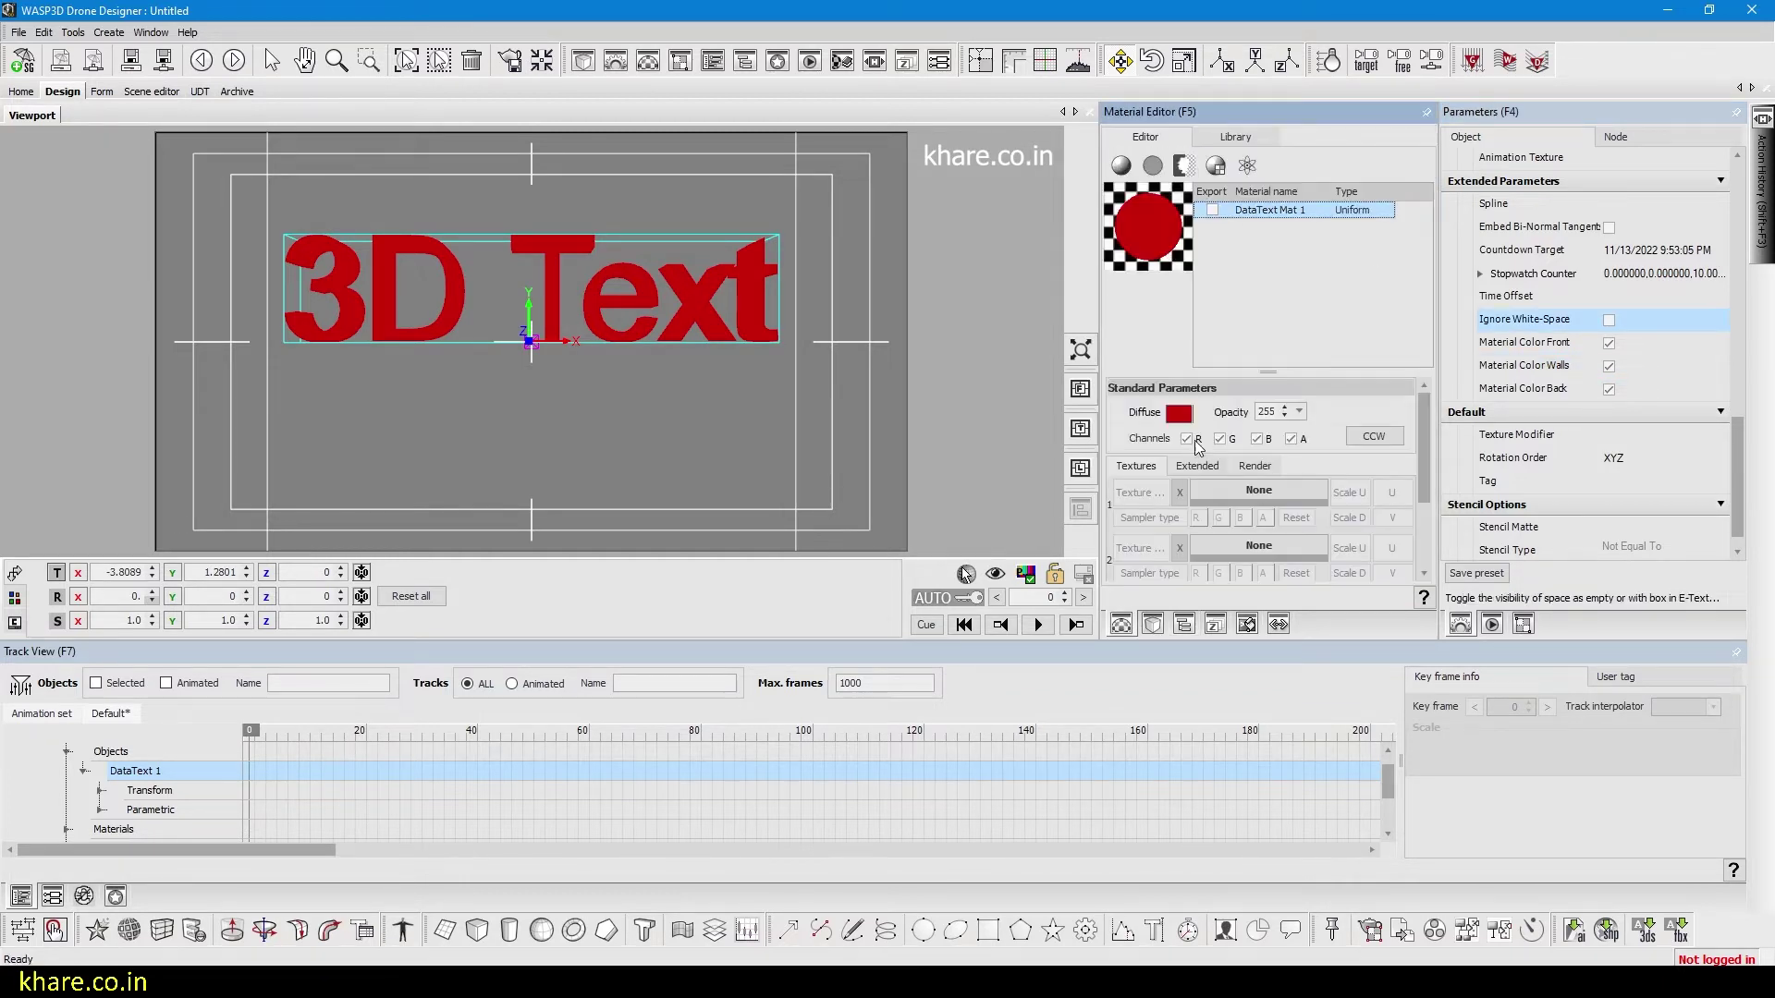
click(1118, 166)
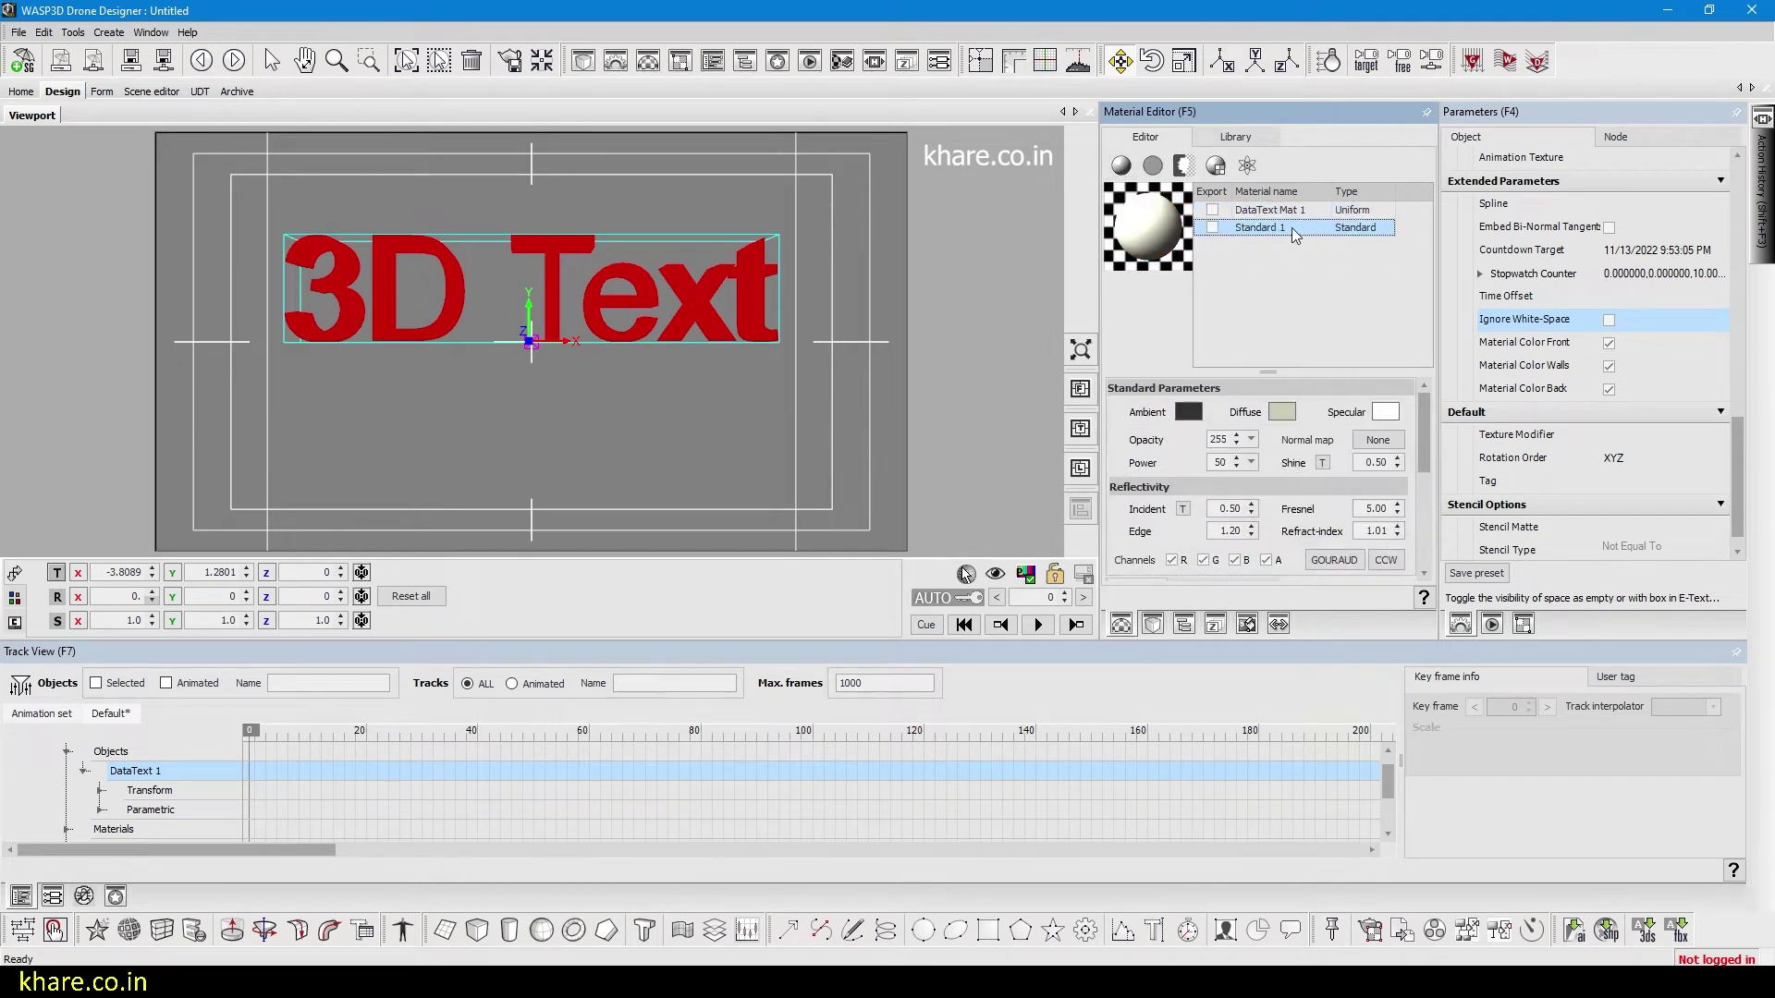
double_click(1291, 228)
text(DataText Mat3d)
drag(1291, 233, 704, 298)
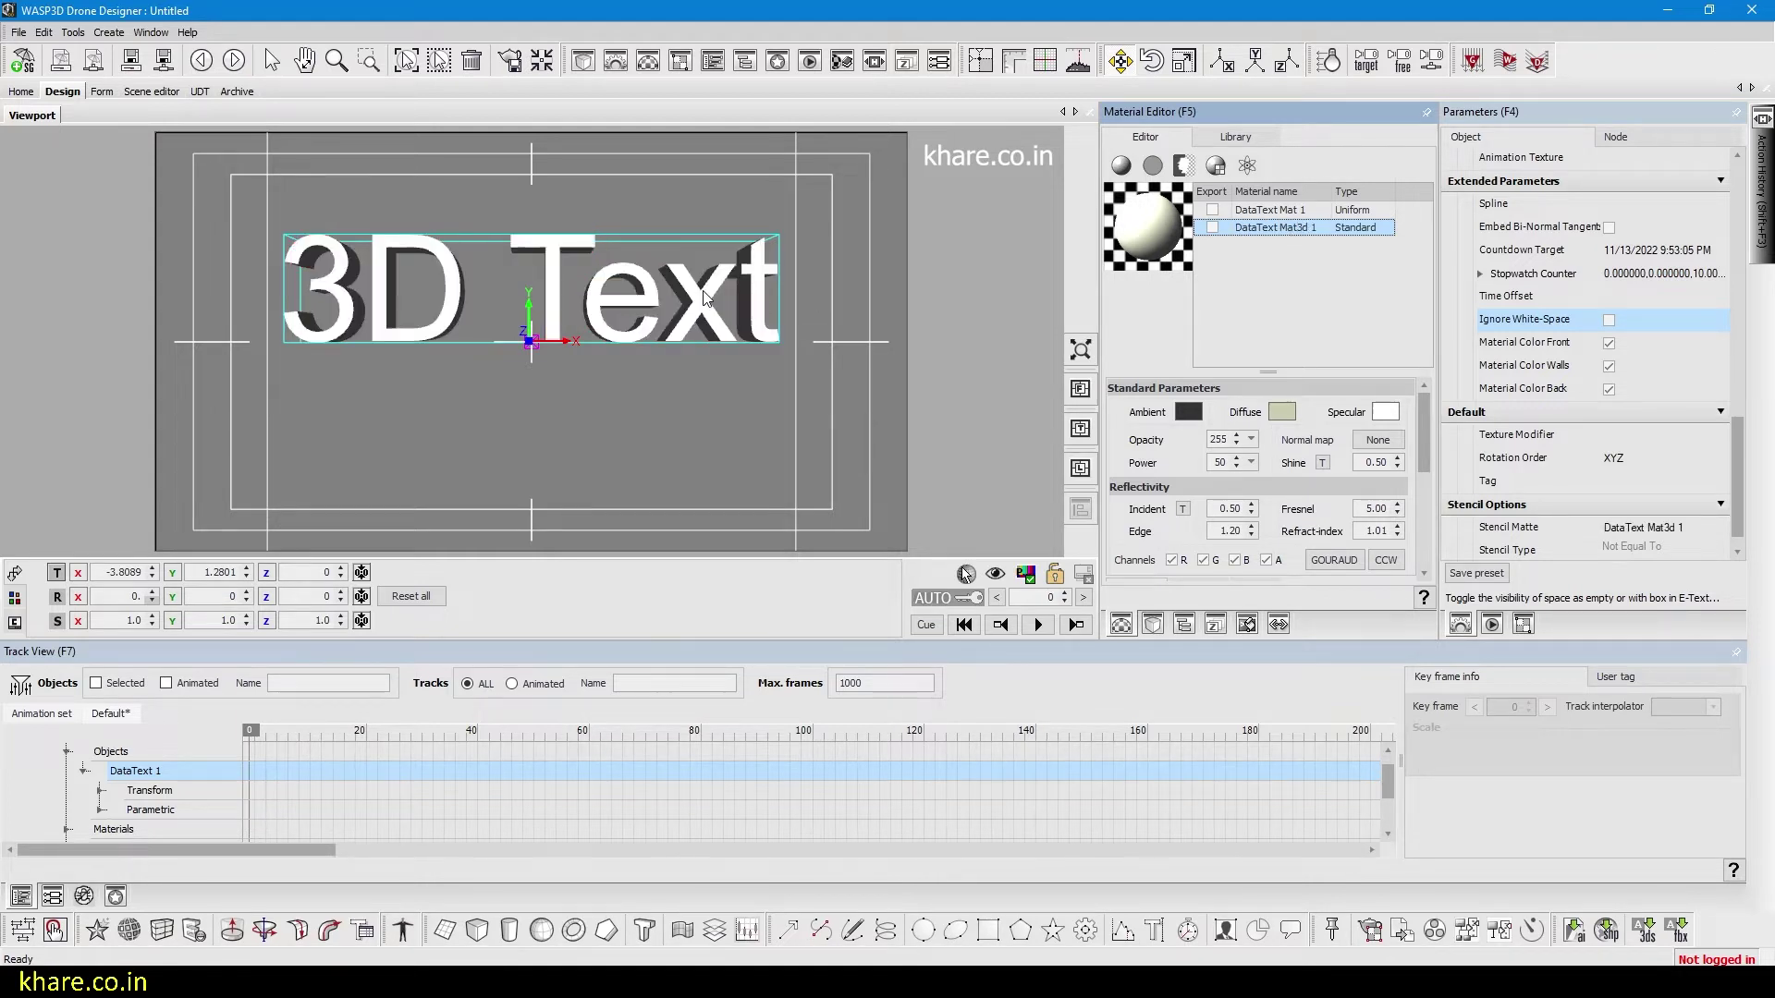
- Switch the material of DataText 1 to DataText Mat 1 and back to DataText Mat3d 1
click(1184, 625)
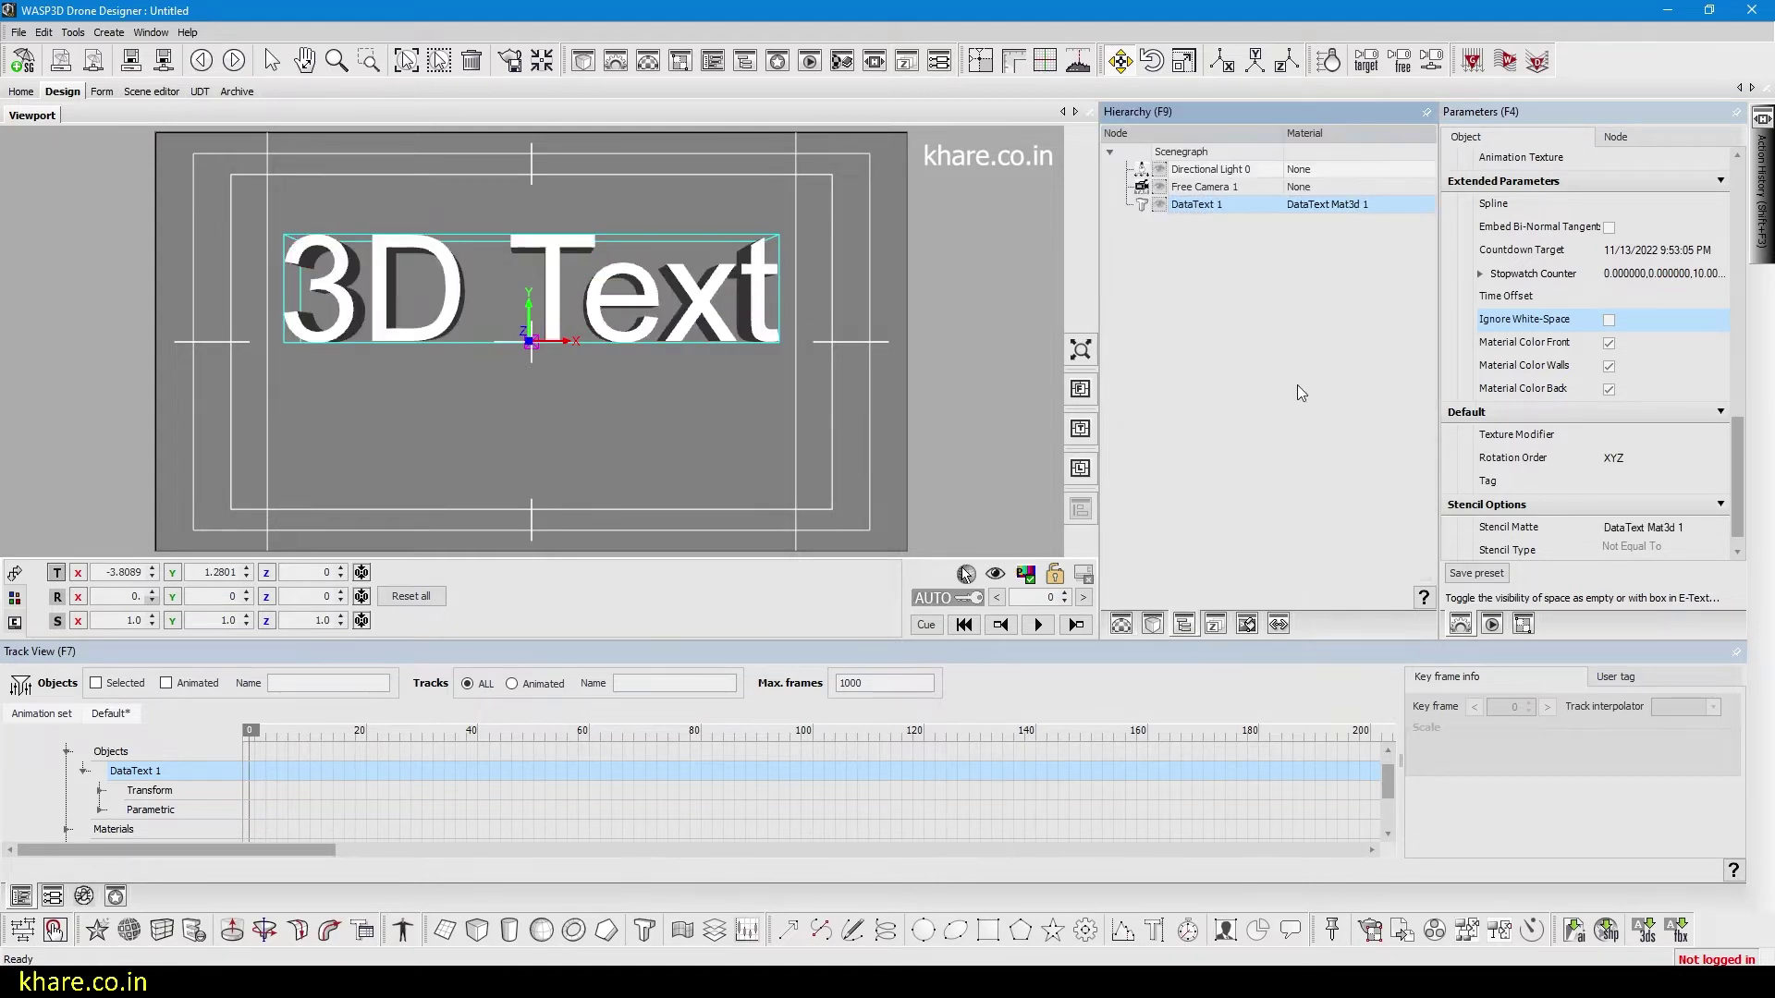
click(1322, 207)
click(1331, 221)
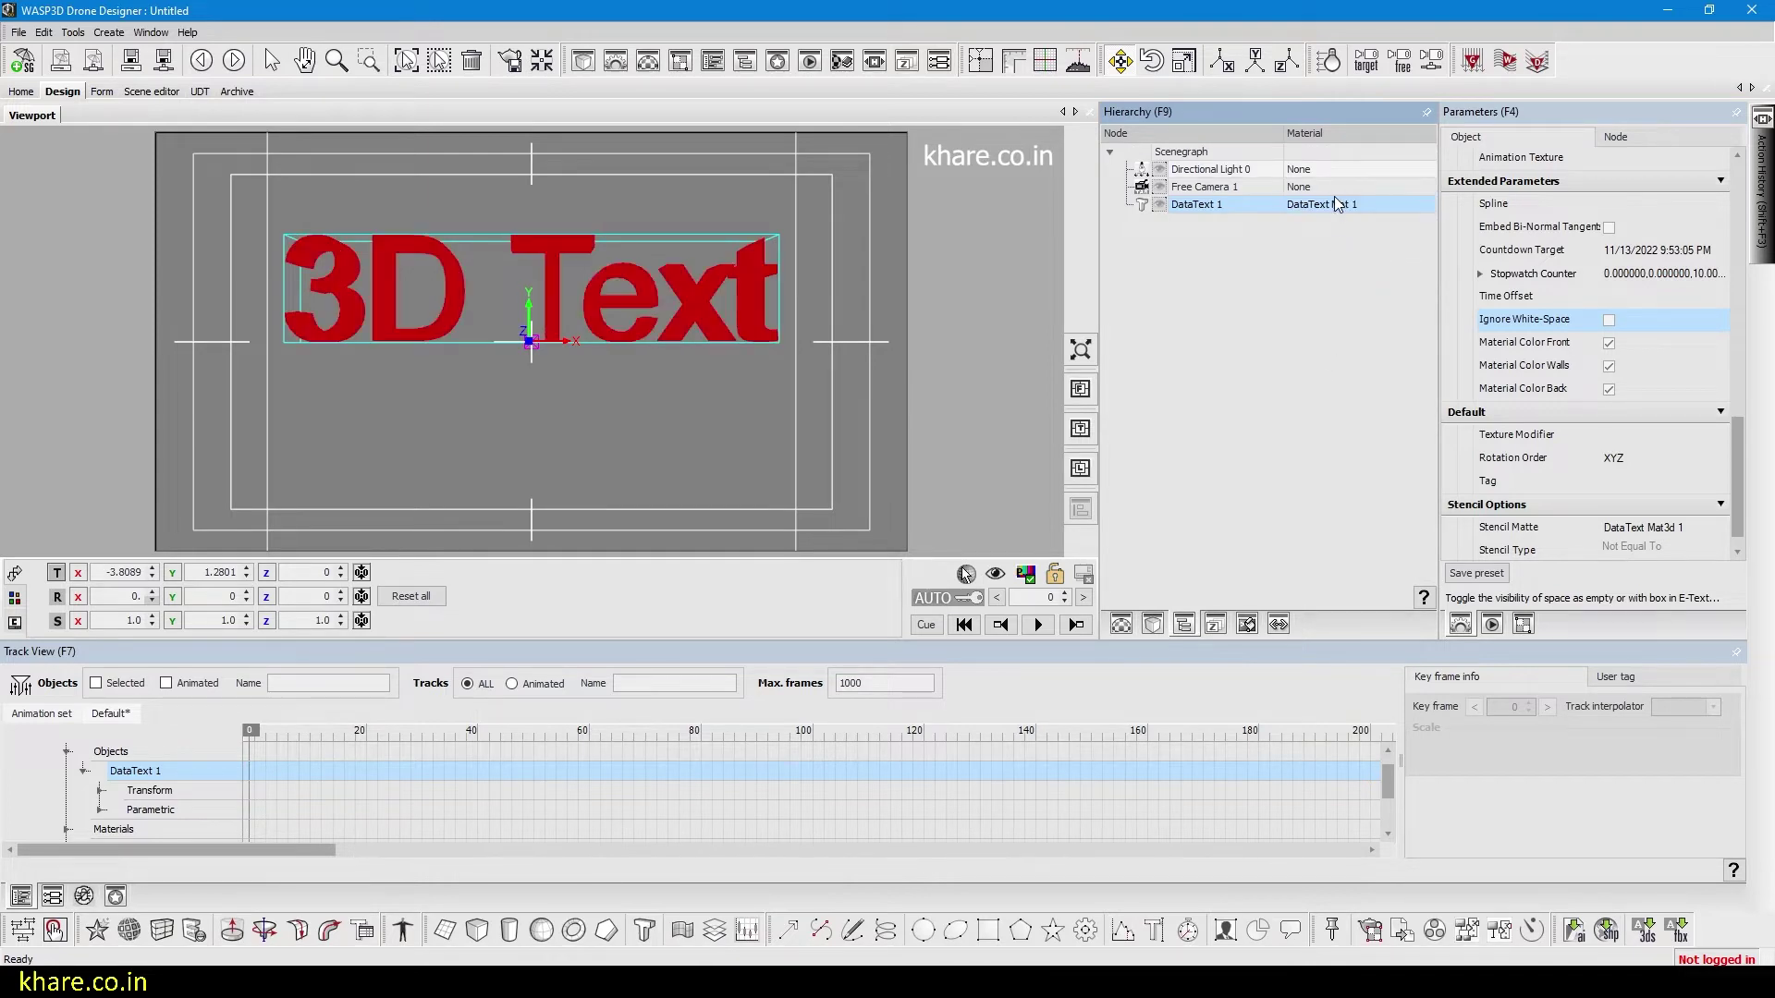
click(1321, 207)
click(1322, 221)
- Remove the unused DataText Mat 1 material, keeping only DataText Mat3d 1
click(1121, 625)
right_click(1257, 236)
click(1284, 238)
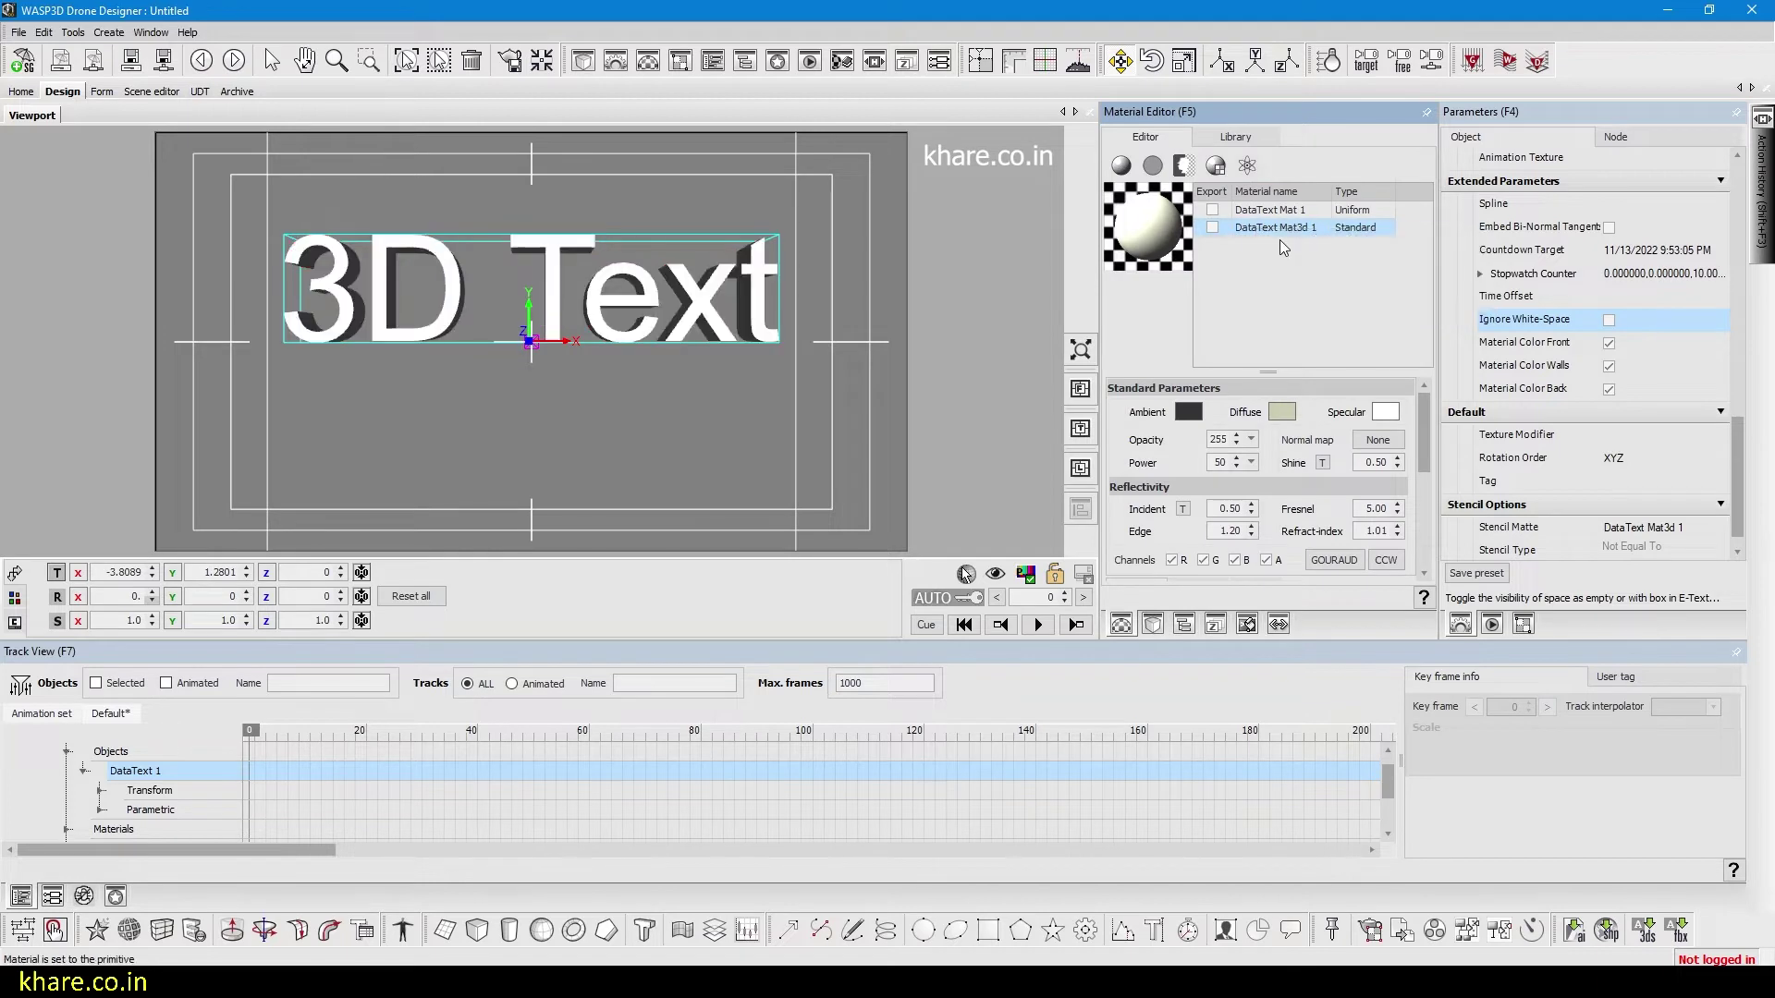
right_click(1274, 315)
click(1339, 379)
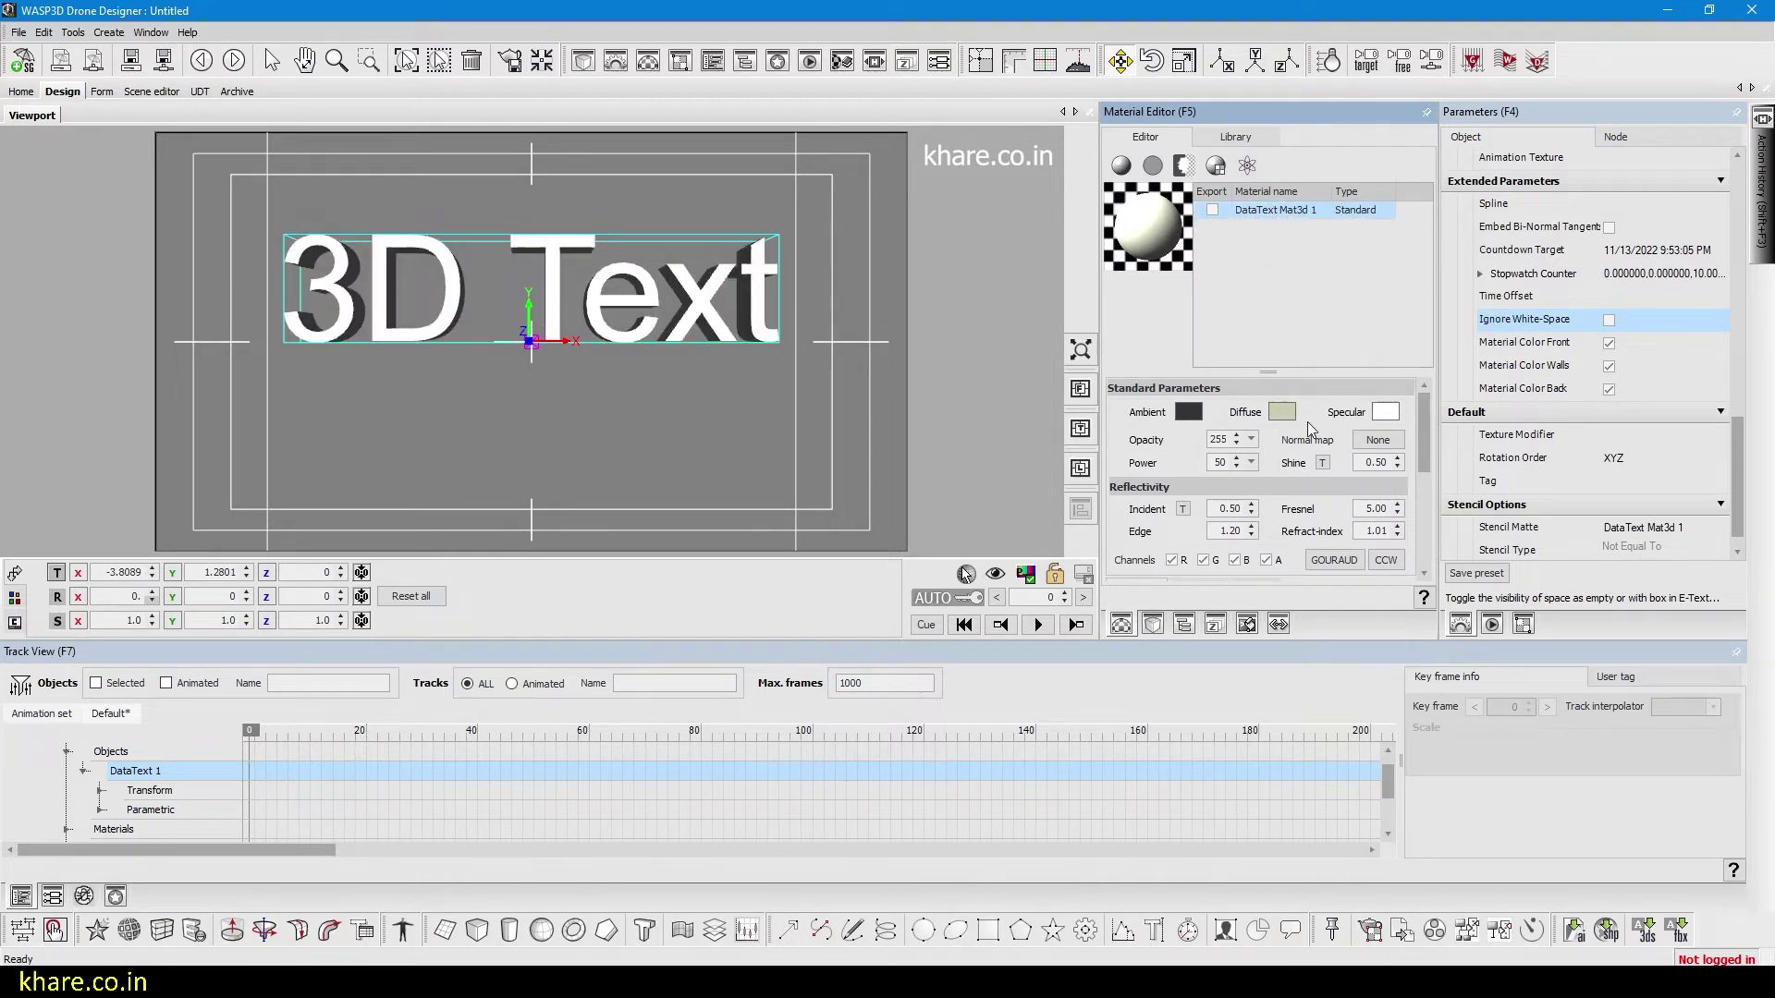
- Set the text's X rotation to -29 and the ambient colour of DataText Mat3d 1 to nearly black
drag(152, 597, 233, 607)
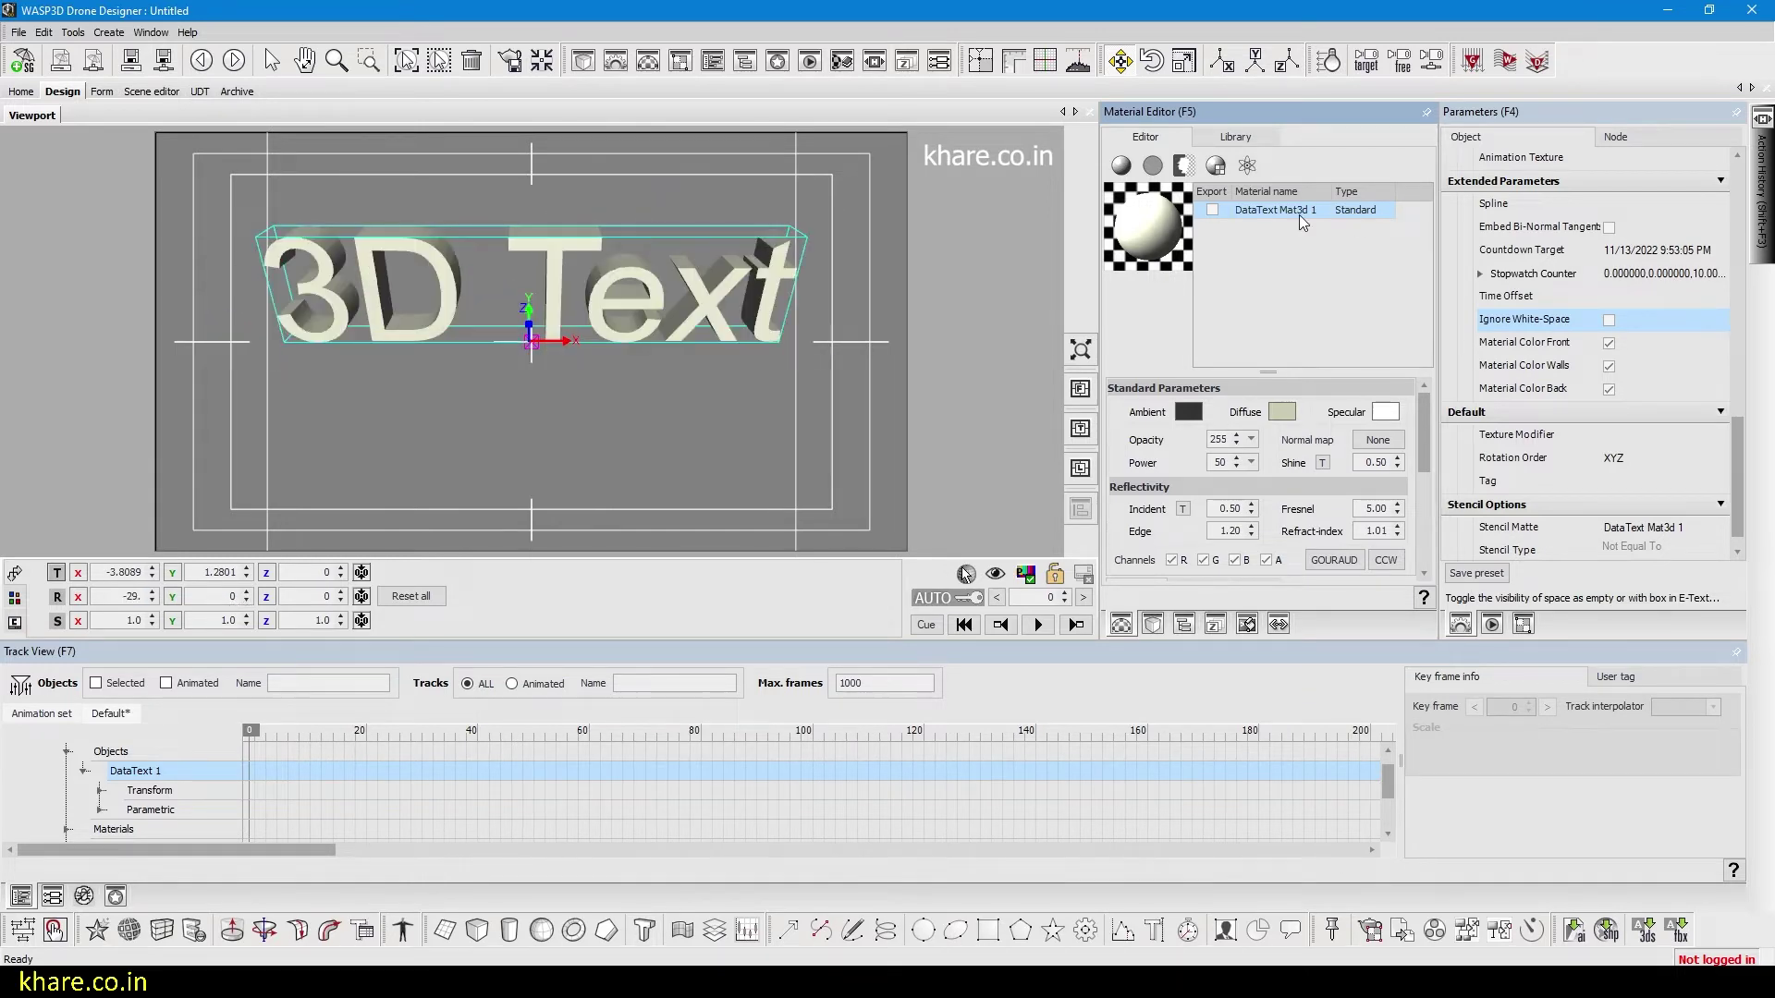
click(1300, 215)
click(1189, 412)
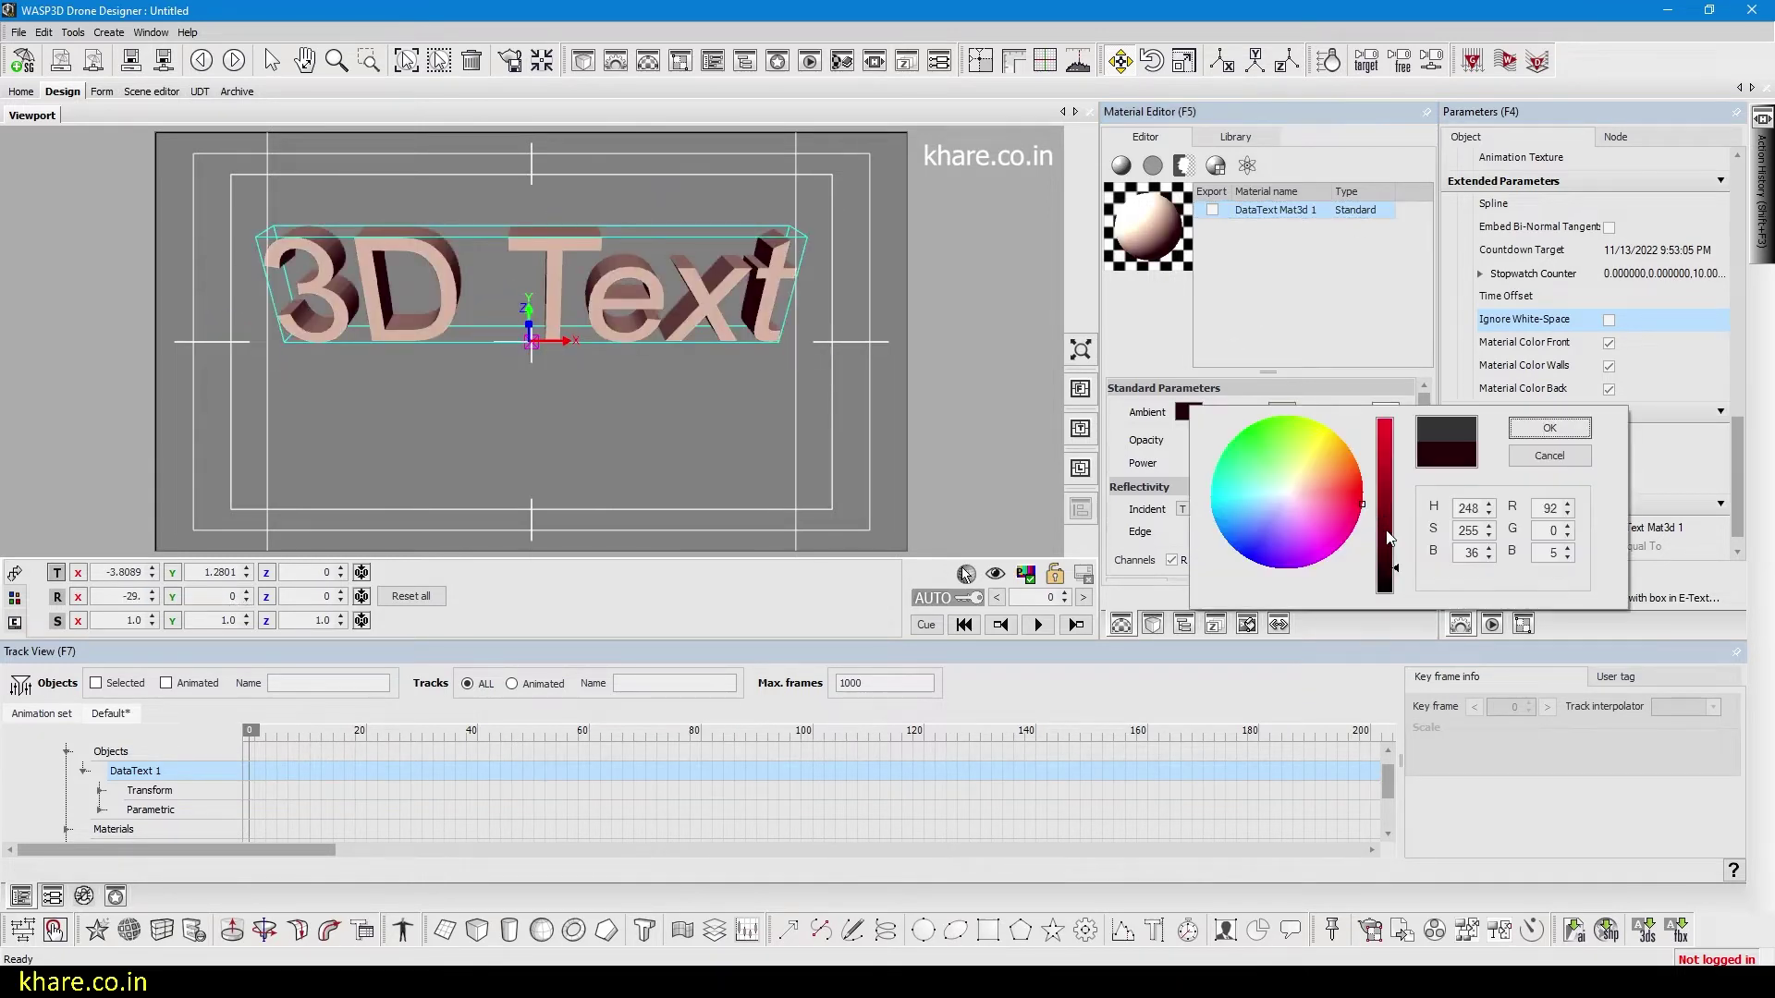
drag(1387, 513, 1389, 596)
click(1549, 427)
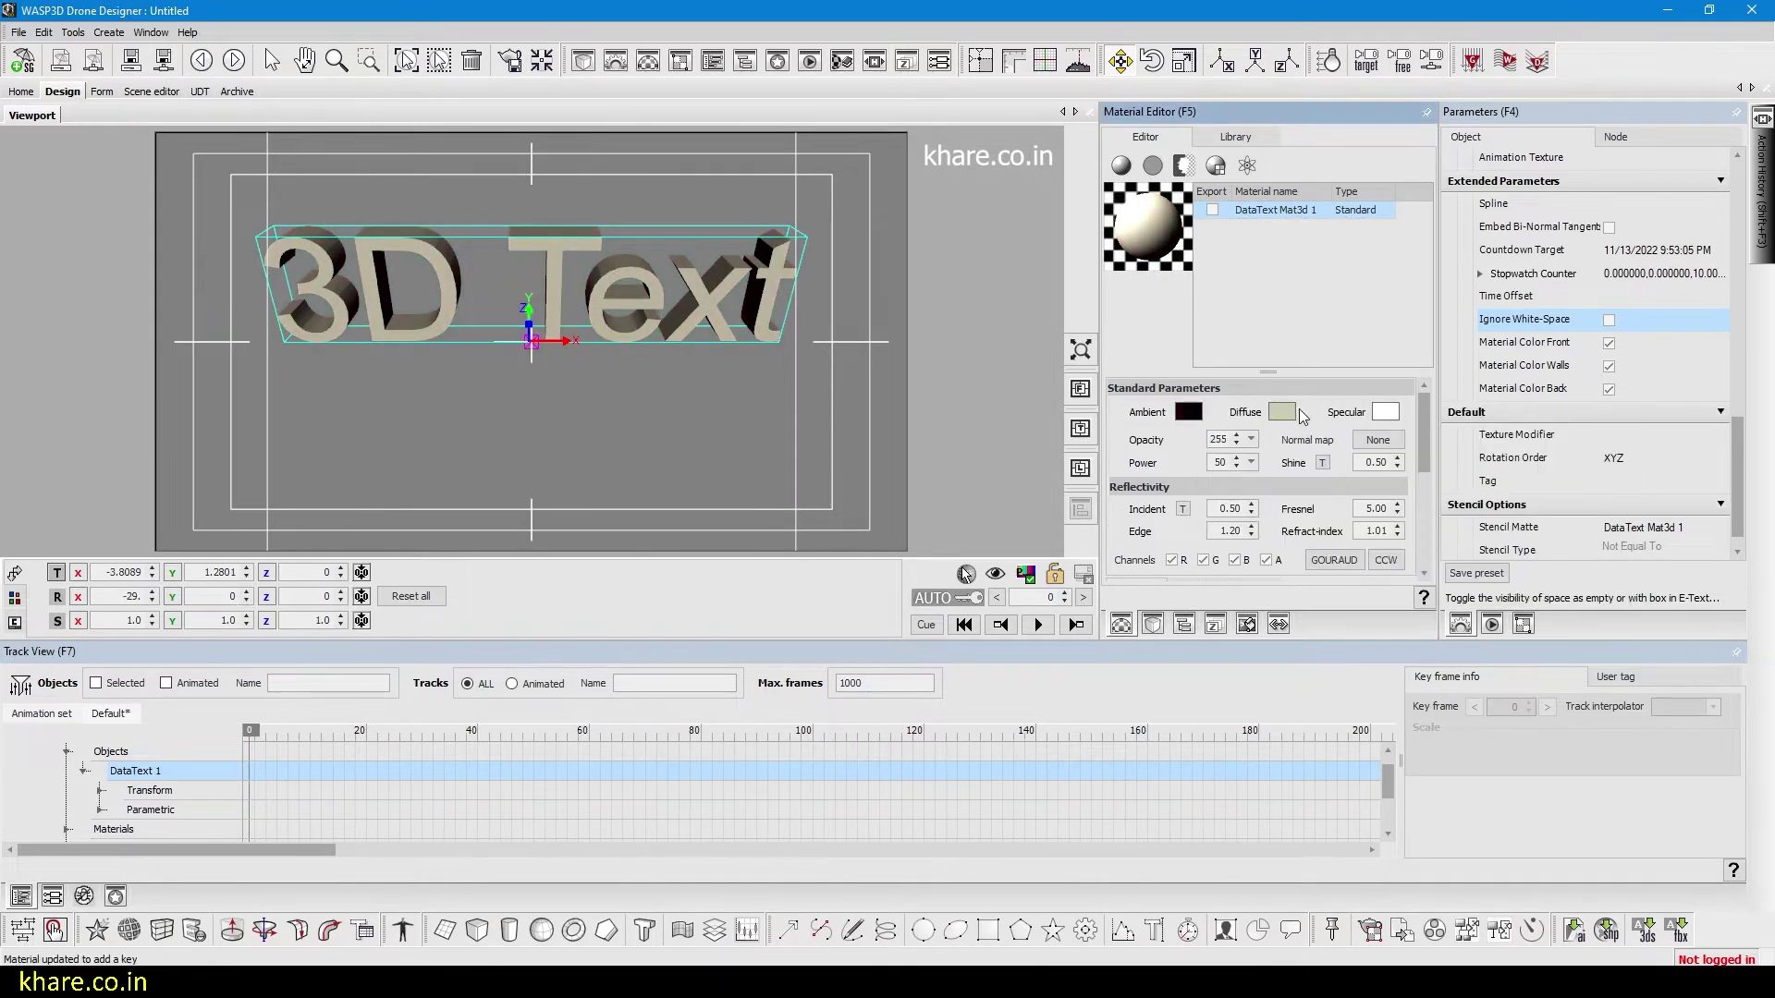
- Set the diffuse colour of DataText Mat3d 1 to bright red
click(1281, 411)
drag(1411, 499, 1462, 504)
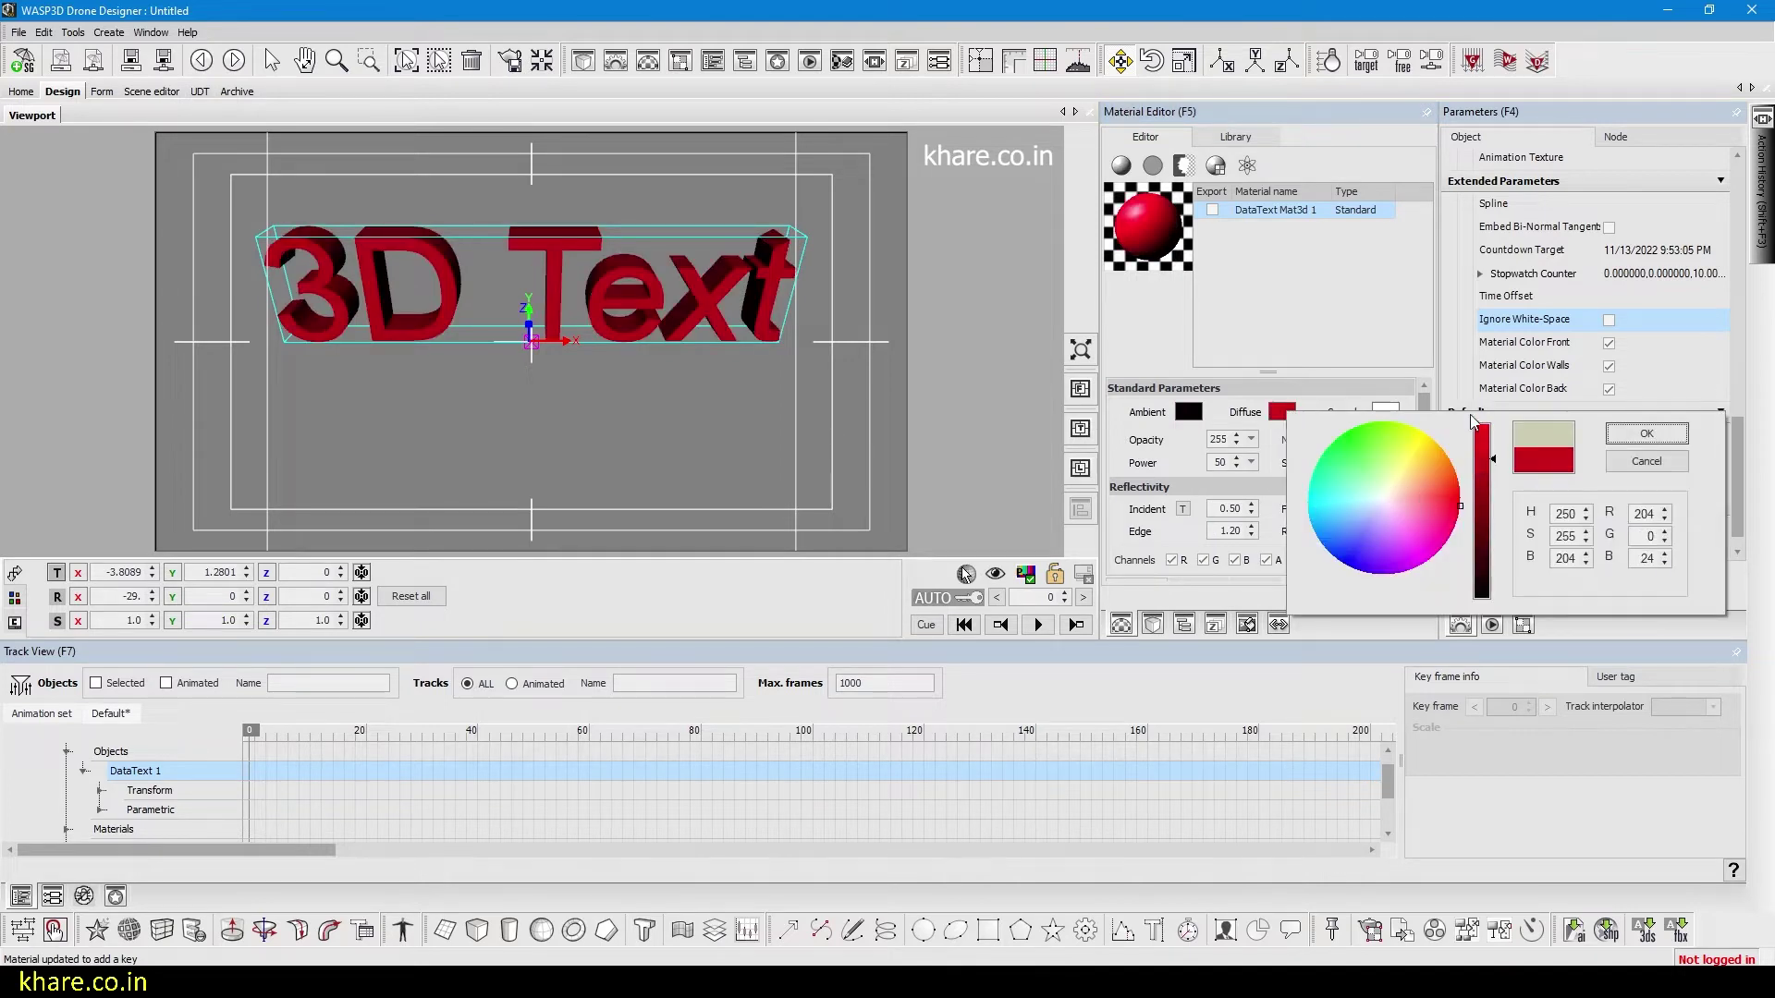
click(1634, 434)
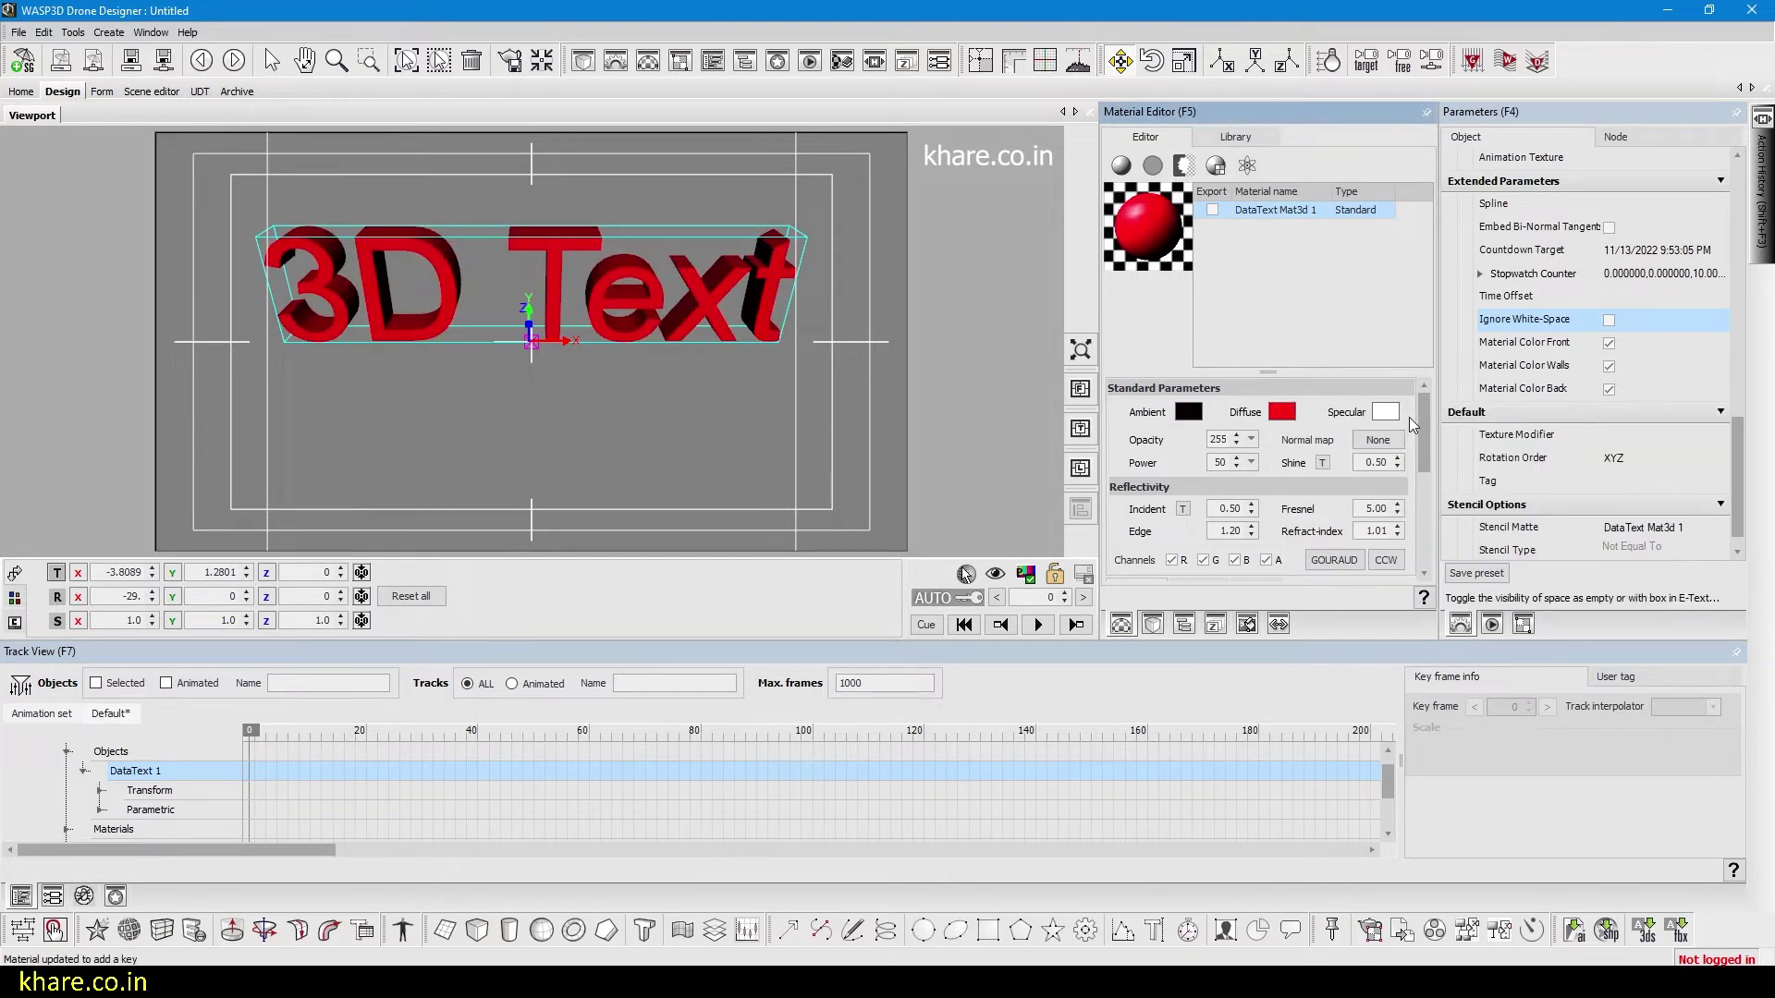
- Set the specular colour of DataText Mat3d 1 to bright red
click(1394, 413)
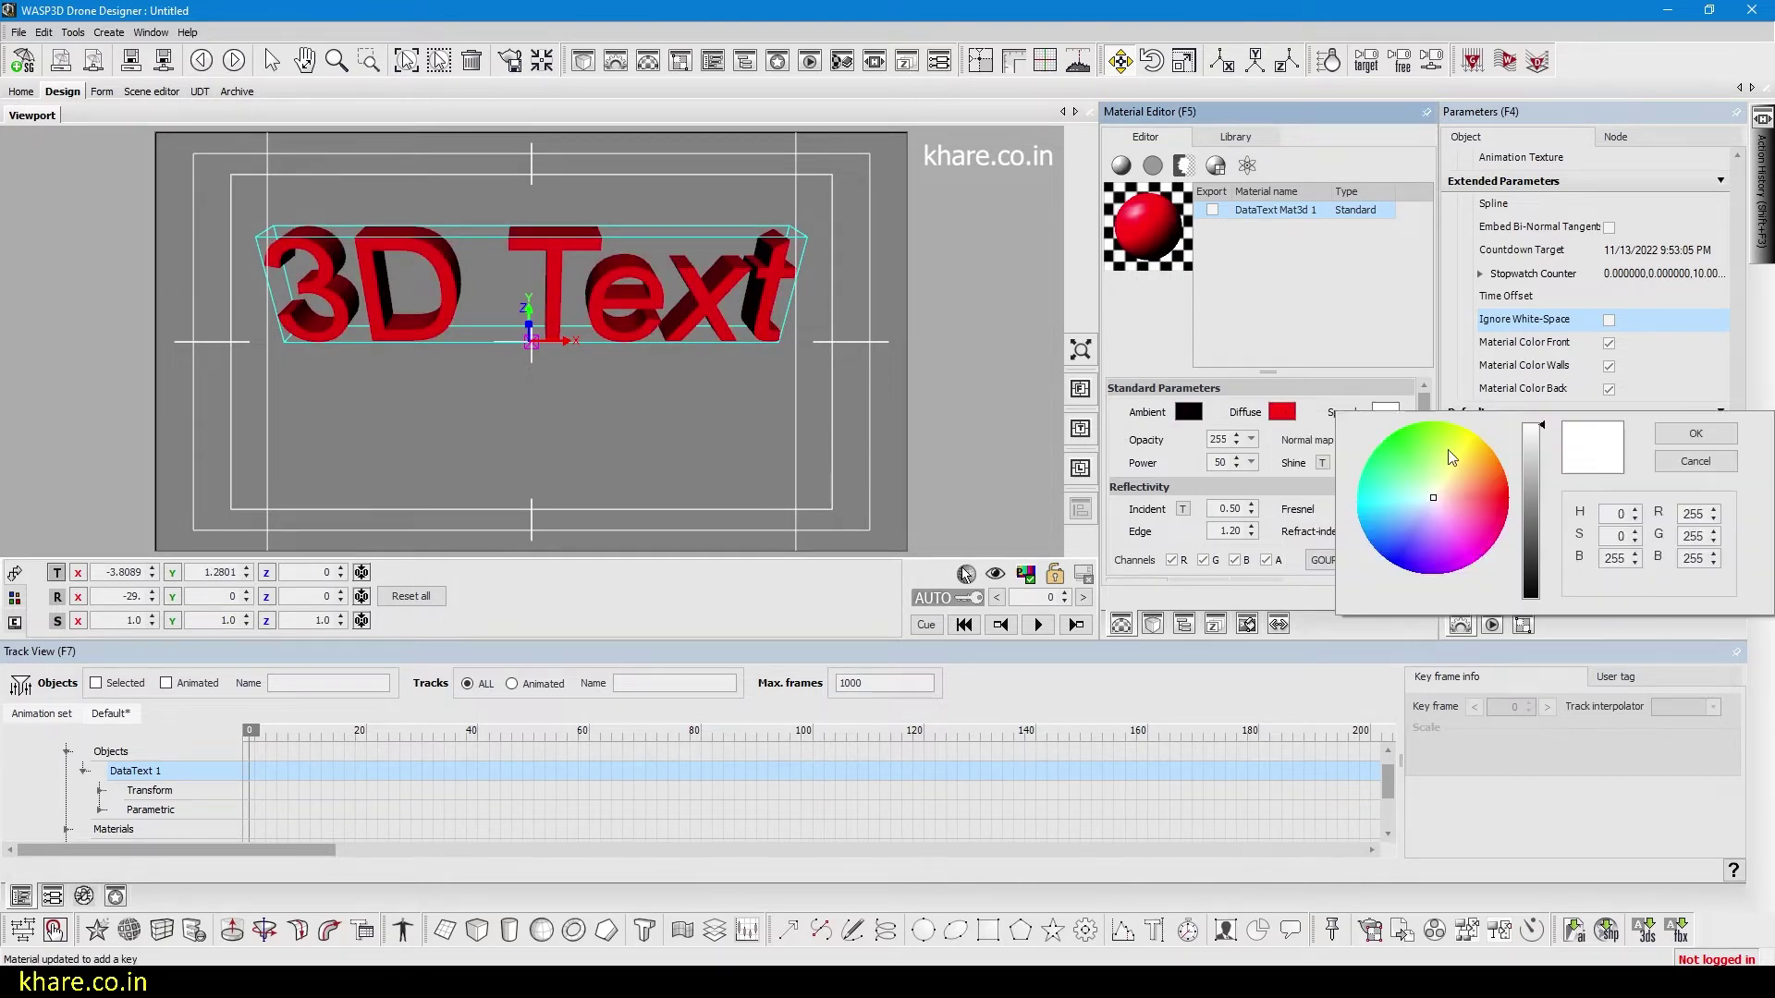
click(1505, 493)
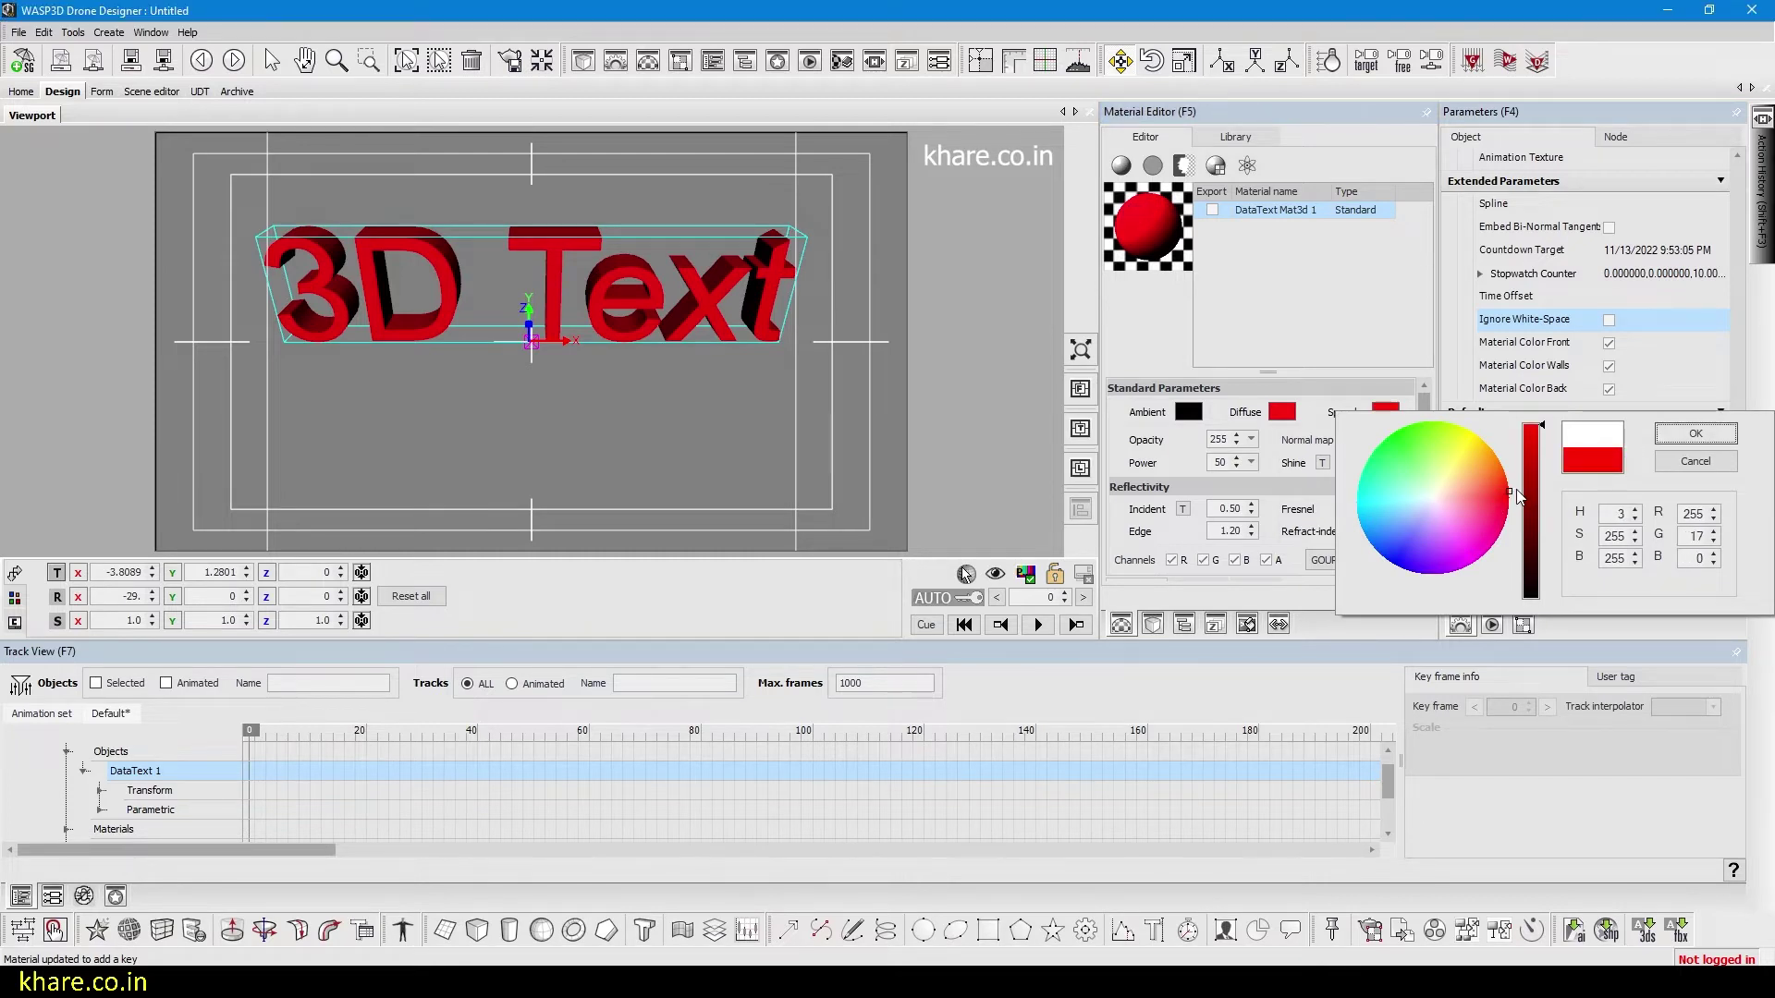
mouse_move(1516, 496)
mouse_down()
mouse_move(1494, 453)
mouse_move(1440, 492)
mouse_move(1512, 491)
mouse_up()
click(1679, 446)
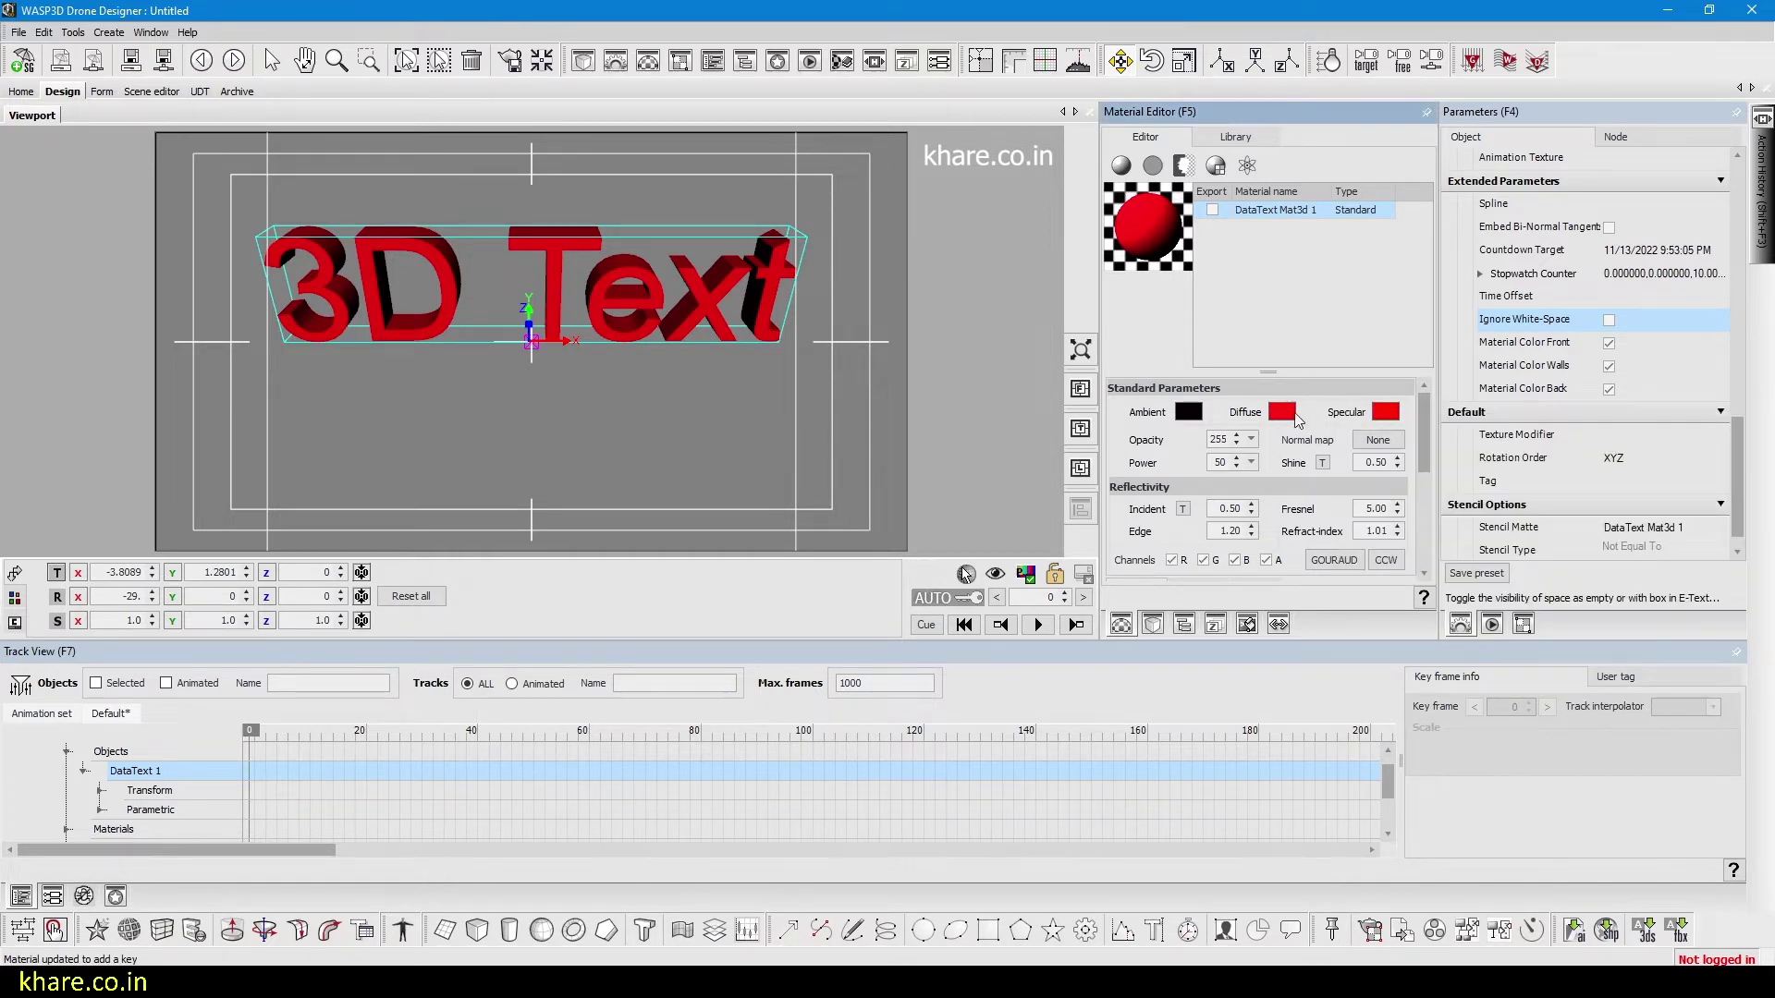
- Set the diffuse colour of DataText Mat3d 1 to dark red and reset the text's X rotation to 0
click(1293, 412)
click(1490, 510)
click(1656, 437)
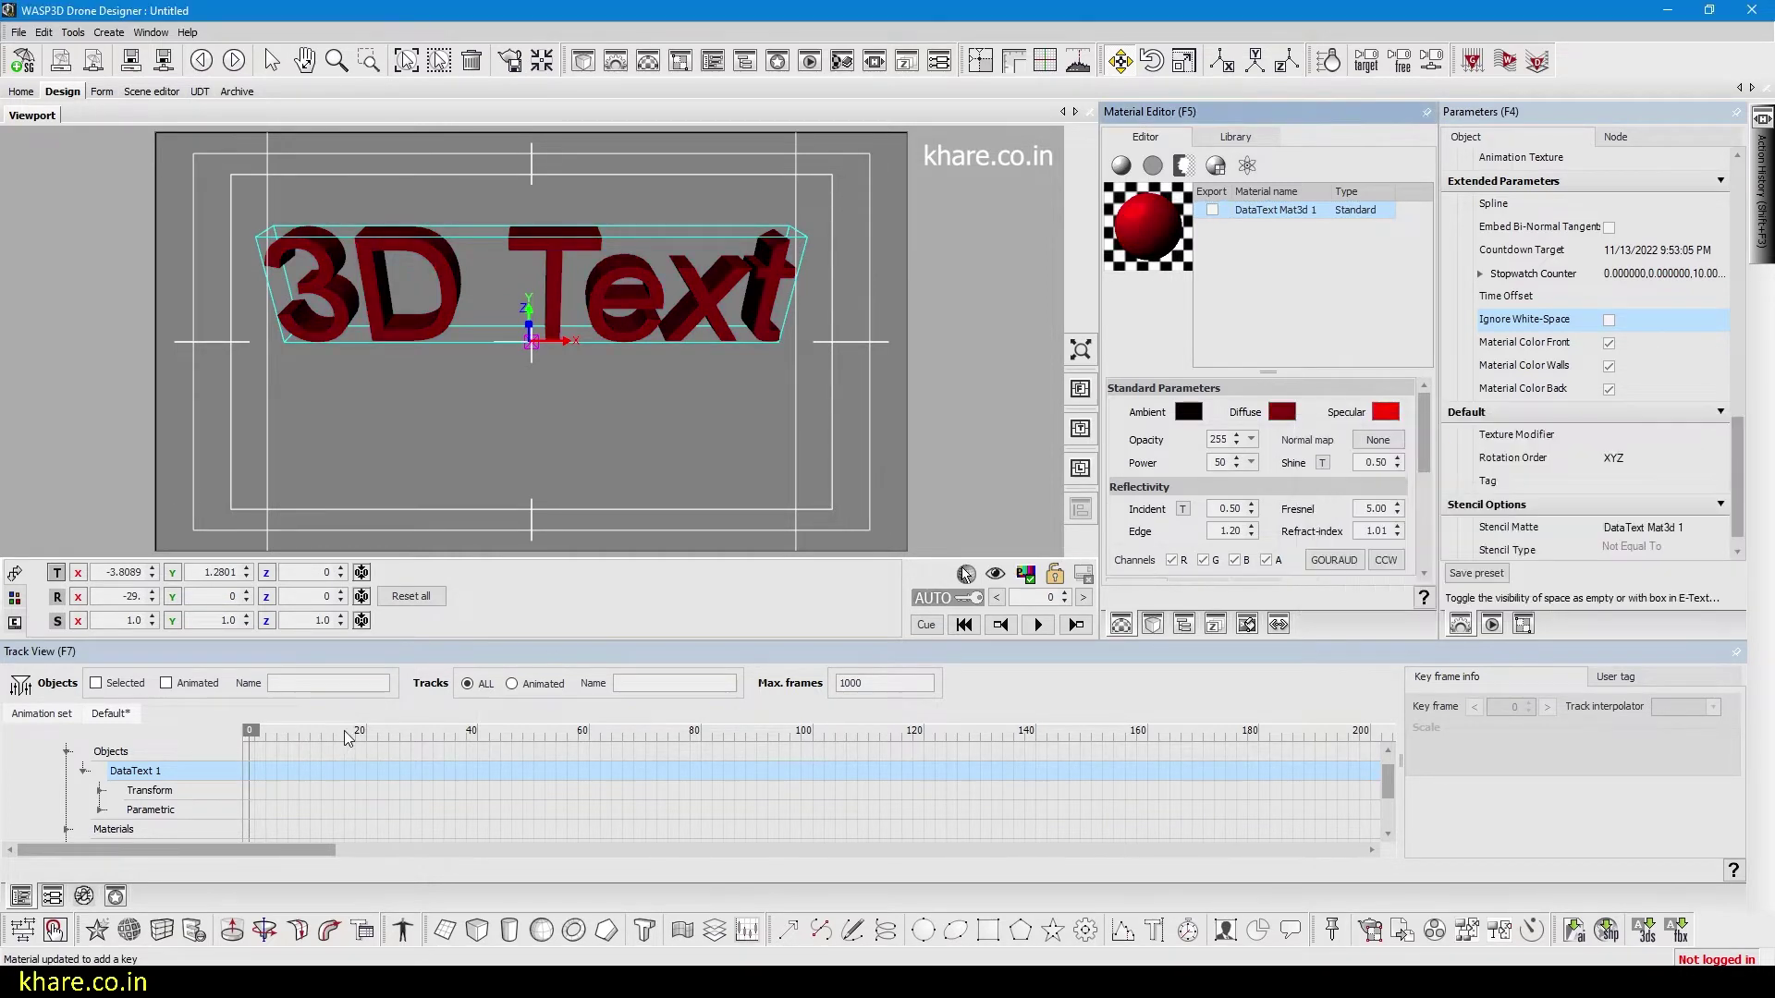
drag(141, 597, 140, 597)
right_click(152, 600)
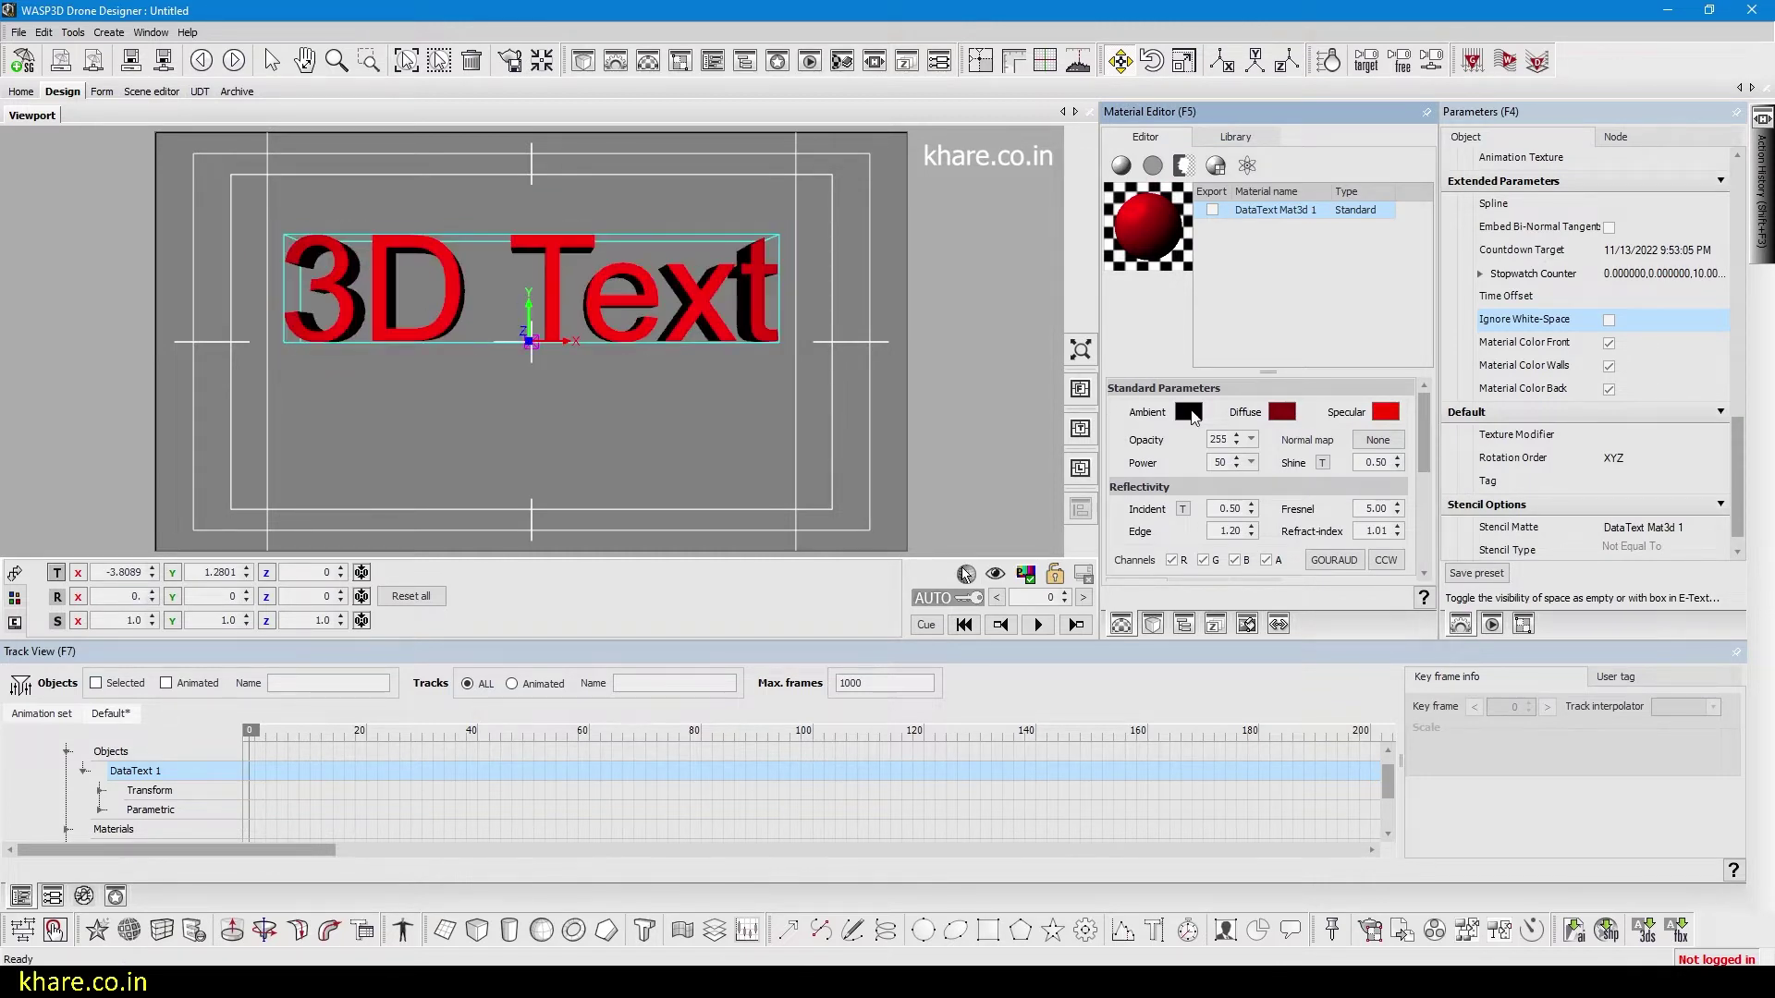
- Turn off Material Color Front, Material Color Walls and Material Color Back for DataText 1
click(1183, 624)
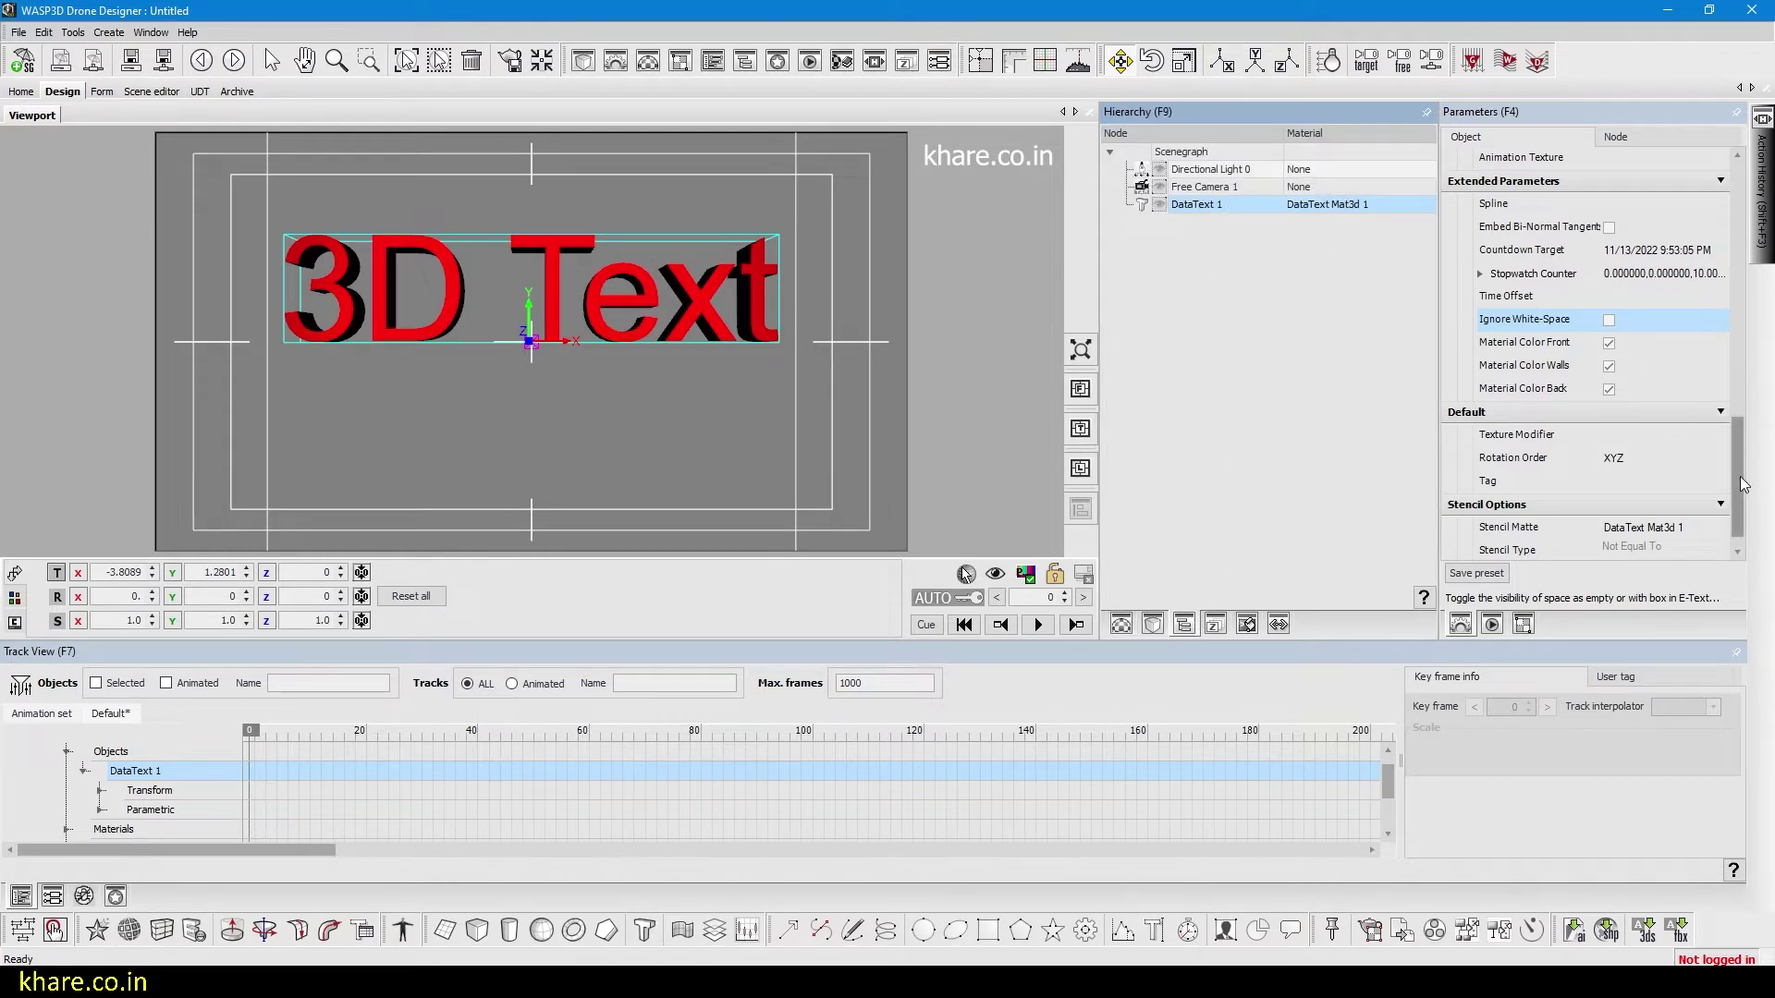
drag(1740, 475, 1743, 465)
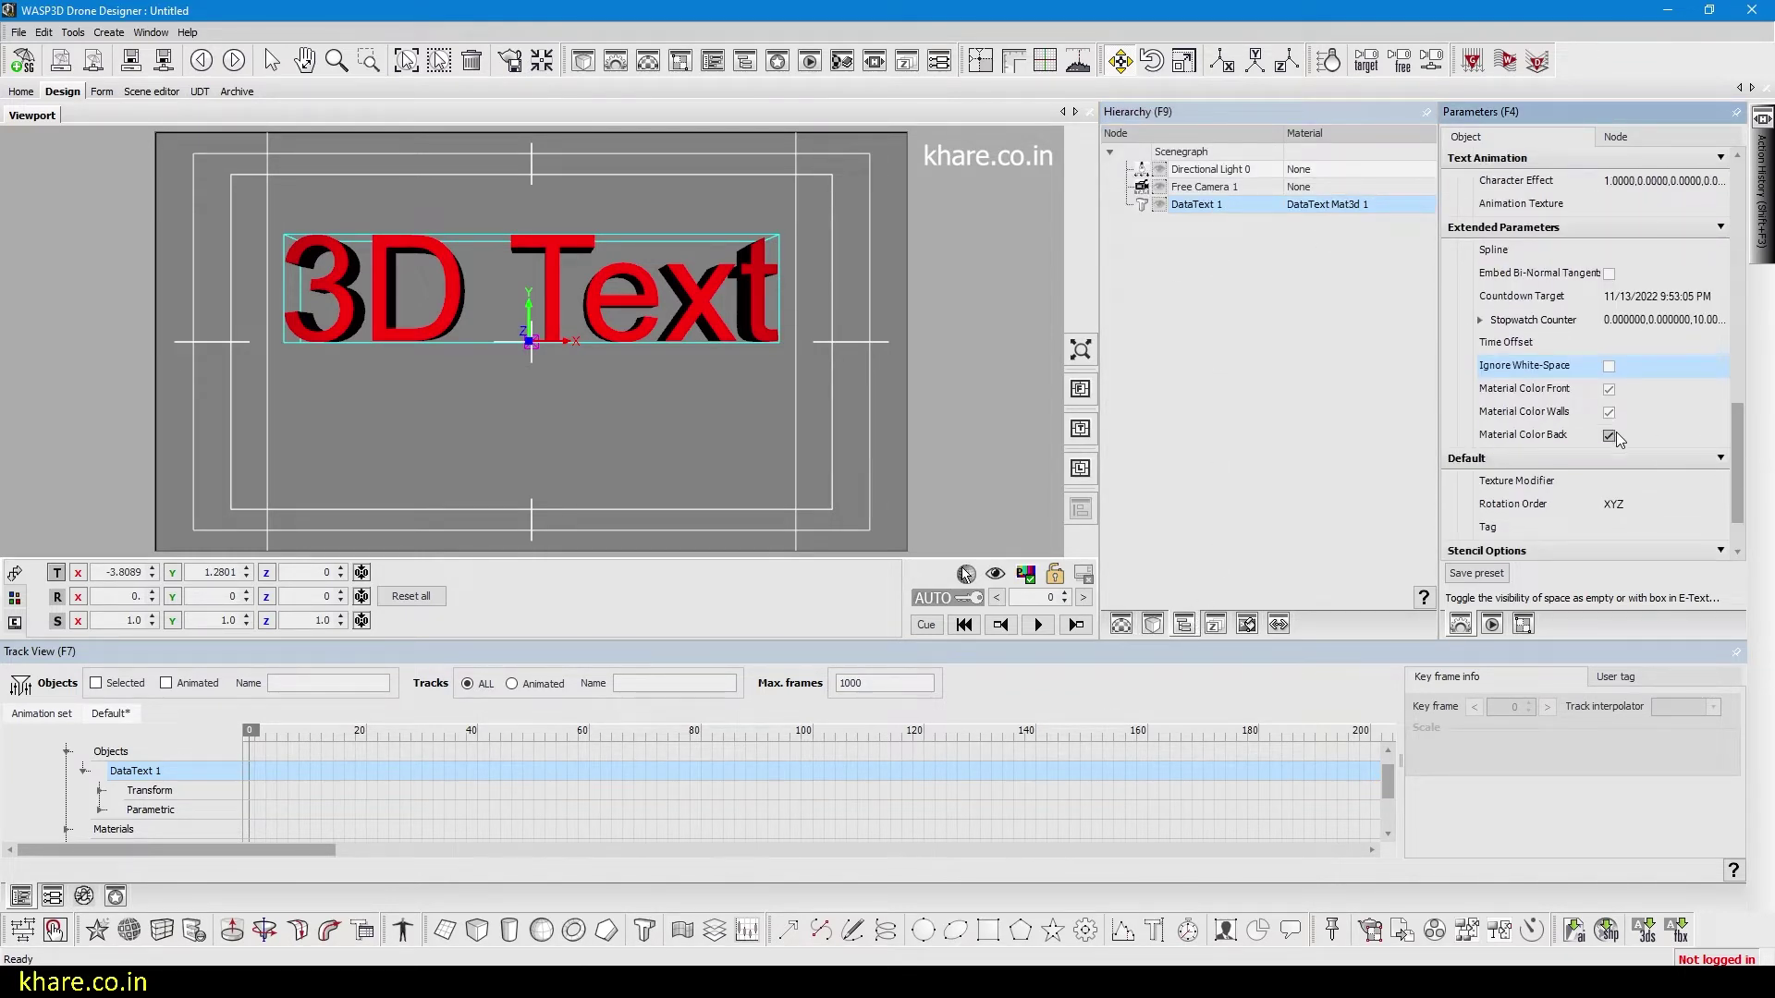
click(1609, 389)
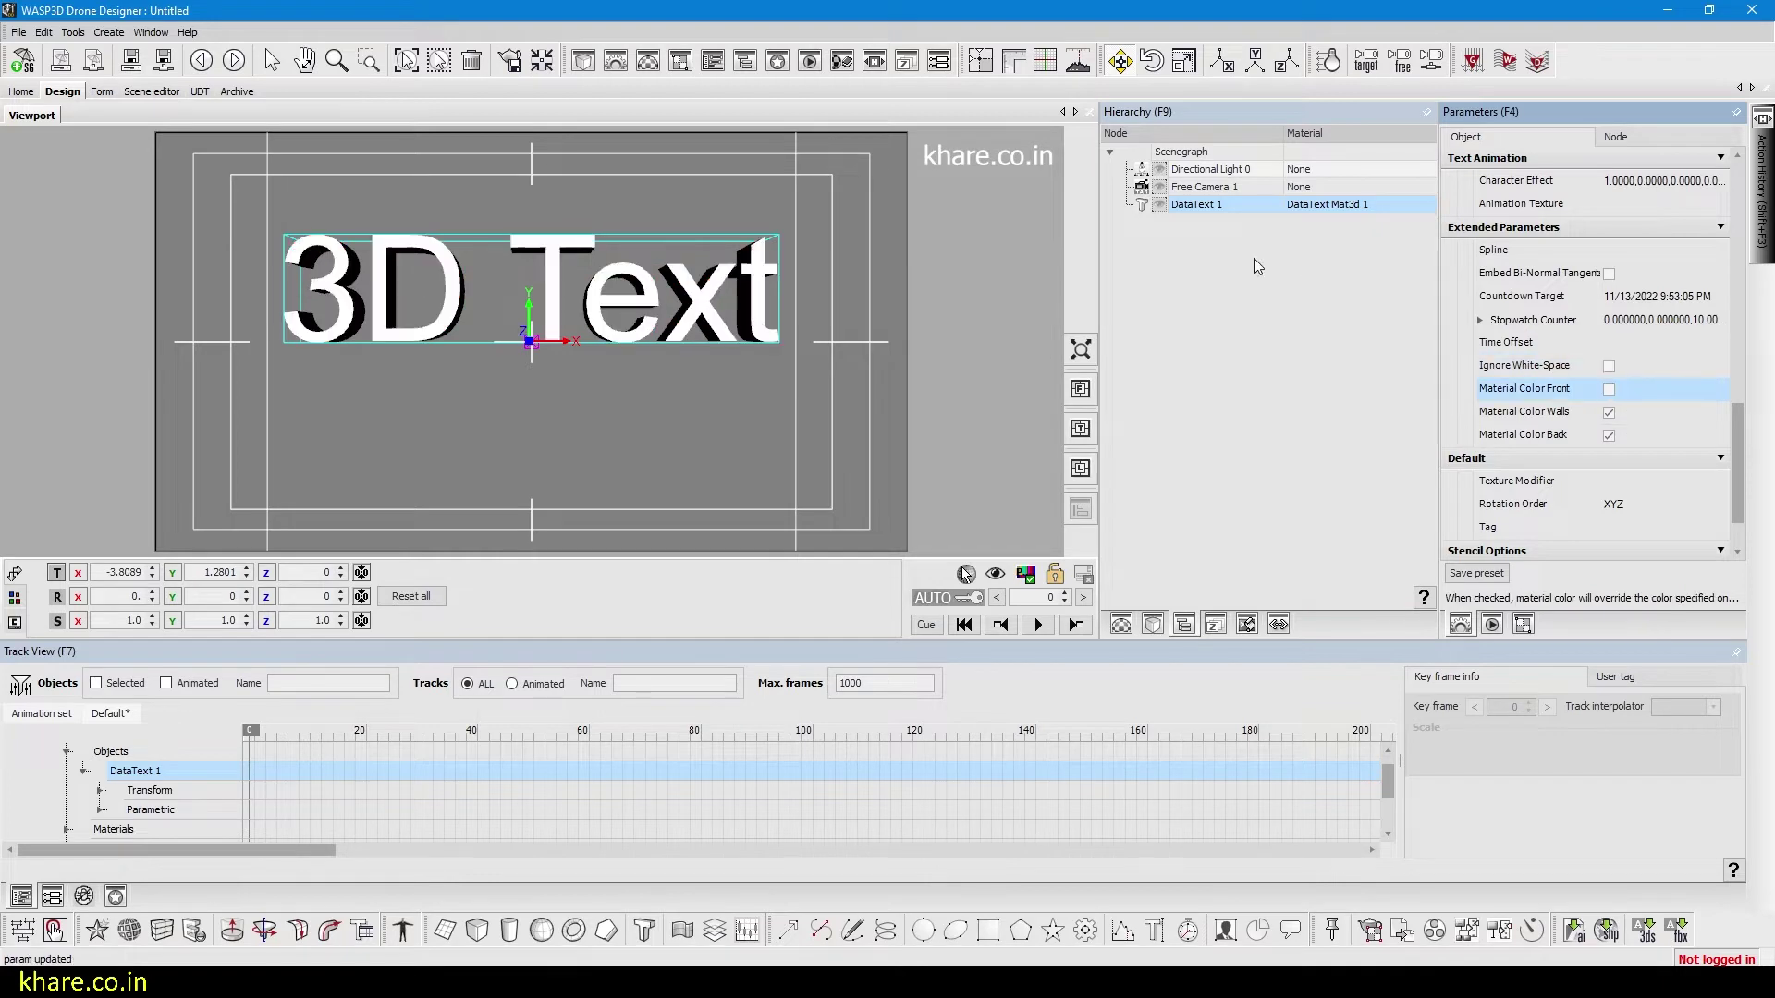
mouse_move(140, 592)
mouse_down()
mouse_move(174, 592)
mouse_move(129, 580)
mouse_move(163, 575)
mouse_move(171, 596)
mouse_move(154, 601)
mouse_up()
click(1609, 413)
click(1608, 436)
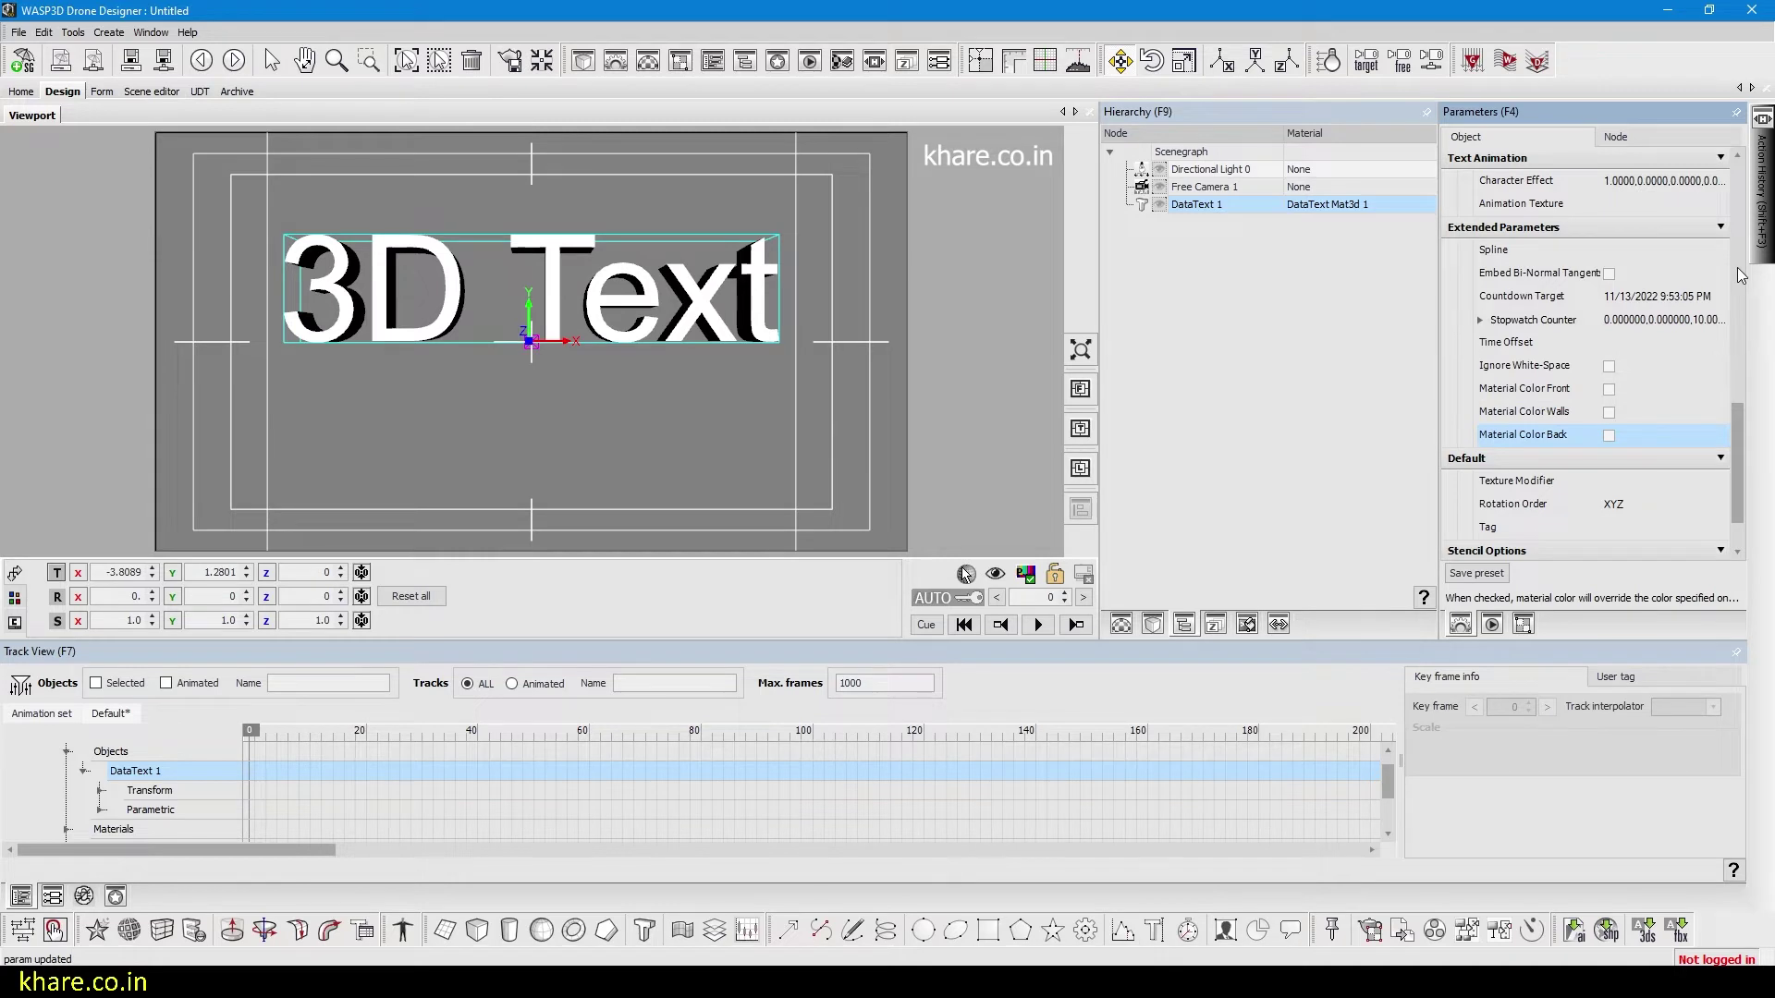
- Open DataText 1 in the text editor and set the font colour of the word "Text" to yellow
scroll(1710, 240, up, 10)
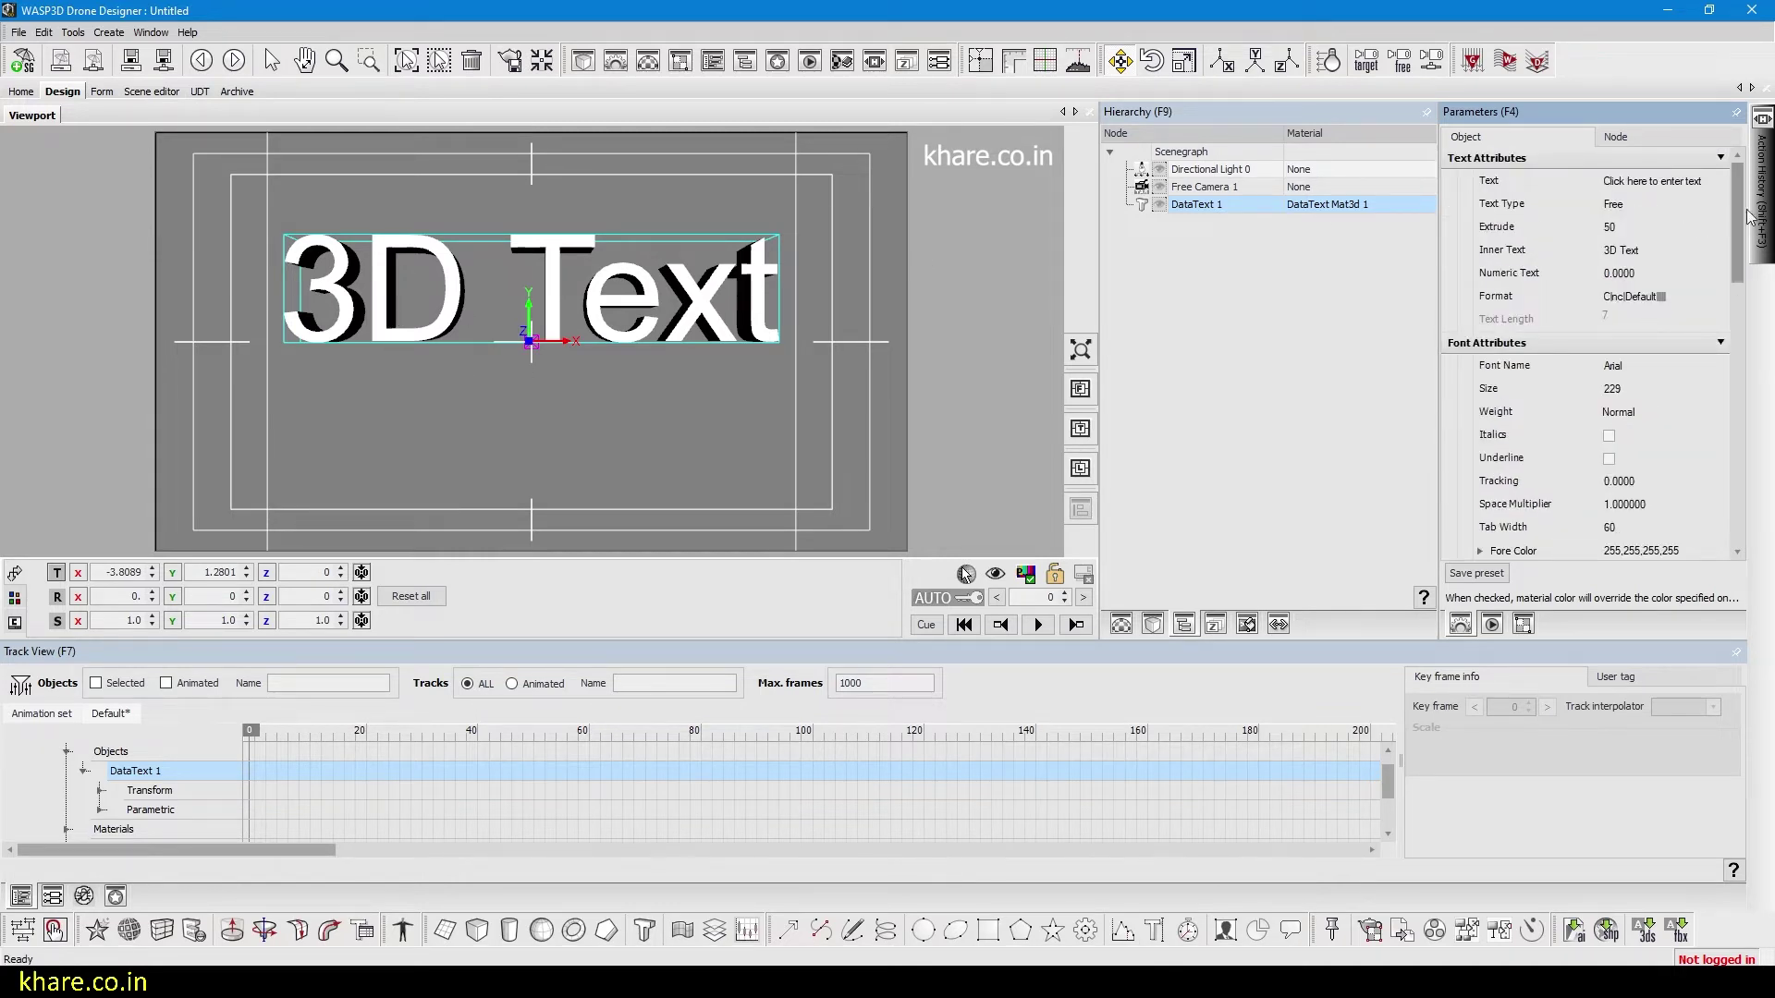
click(1720, 181)
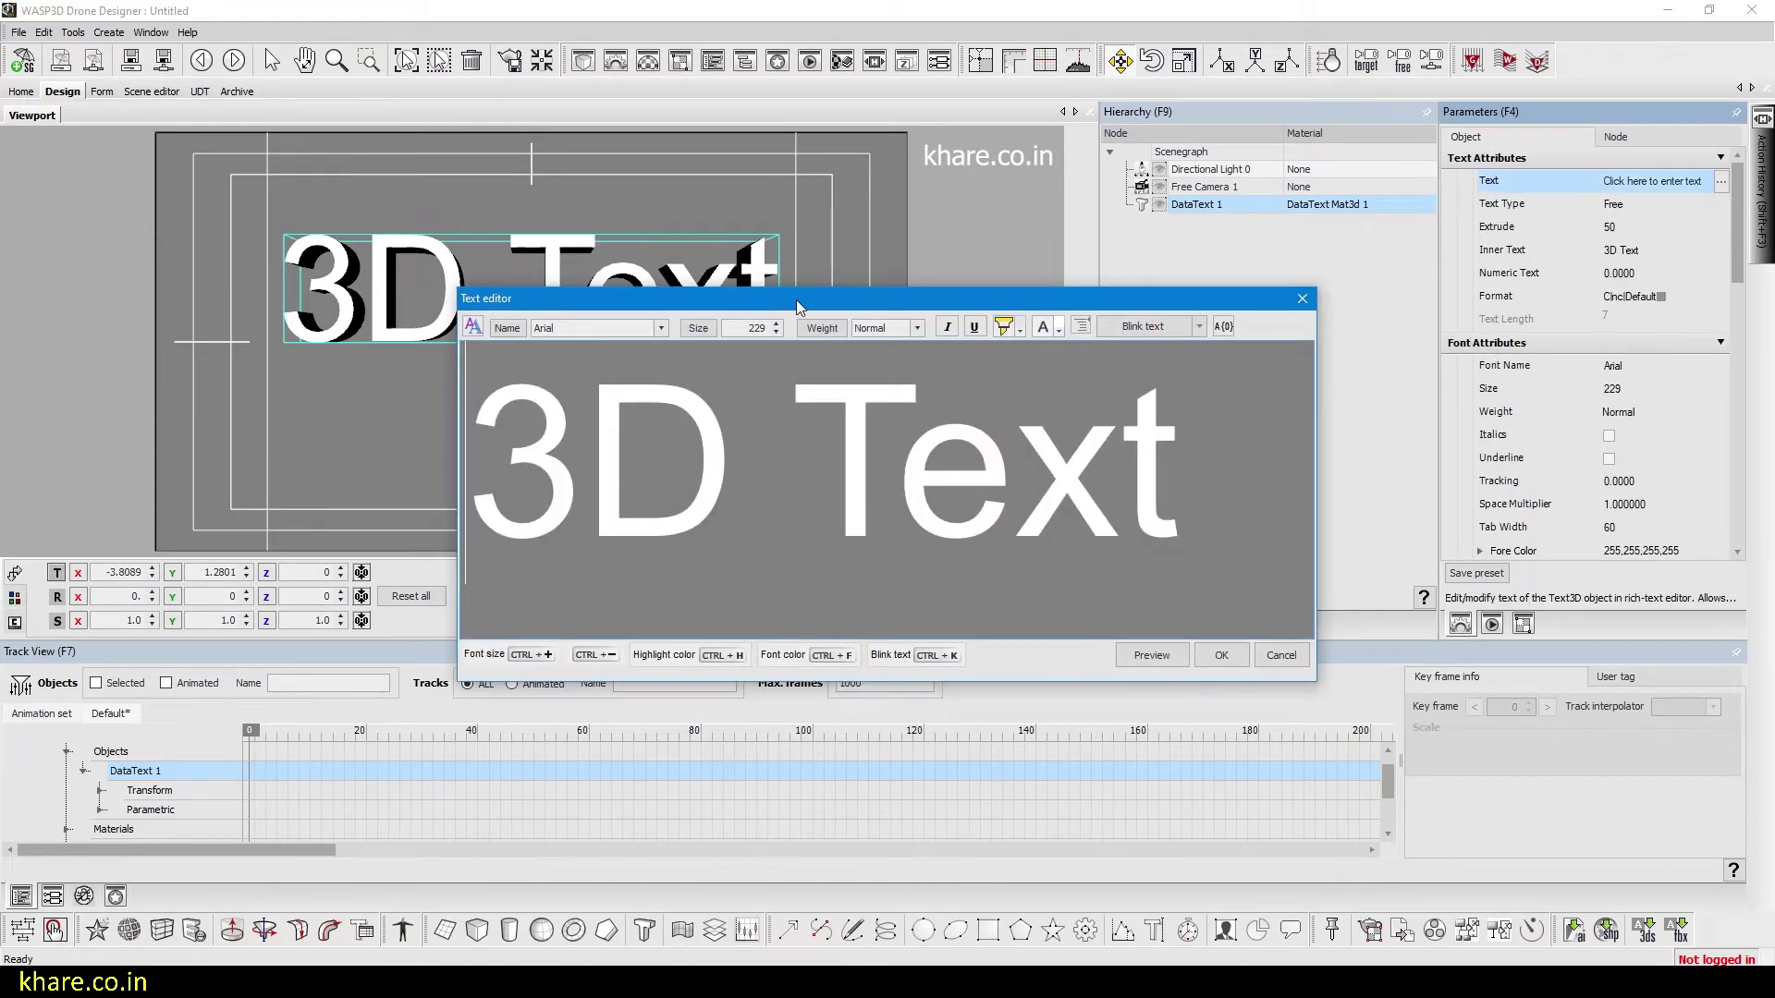
drag(796, 300, 845, 304)
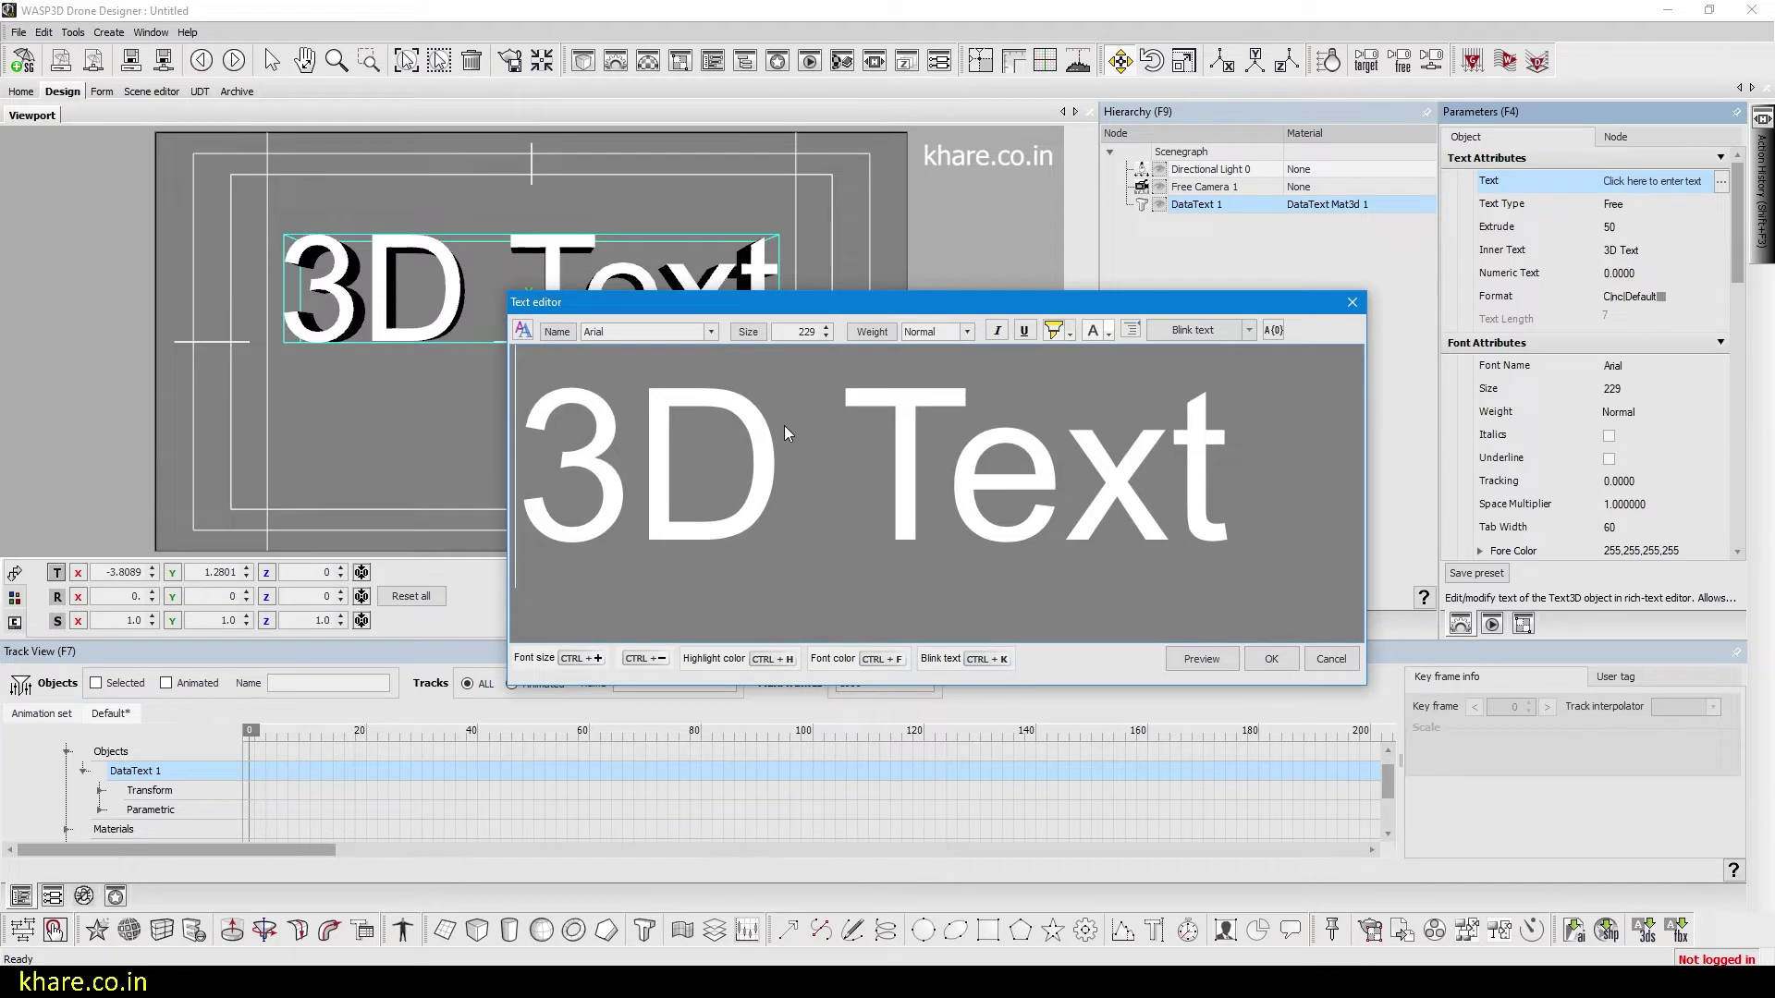
drag(868, 456, 1237, 467)
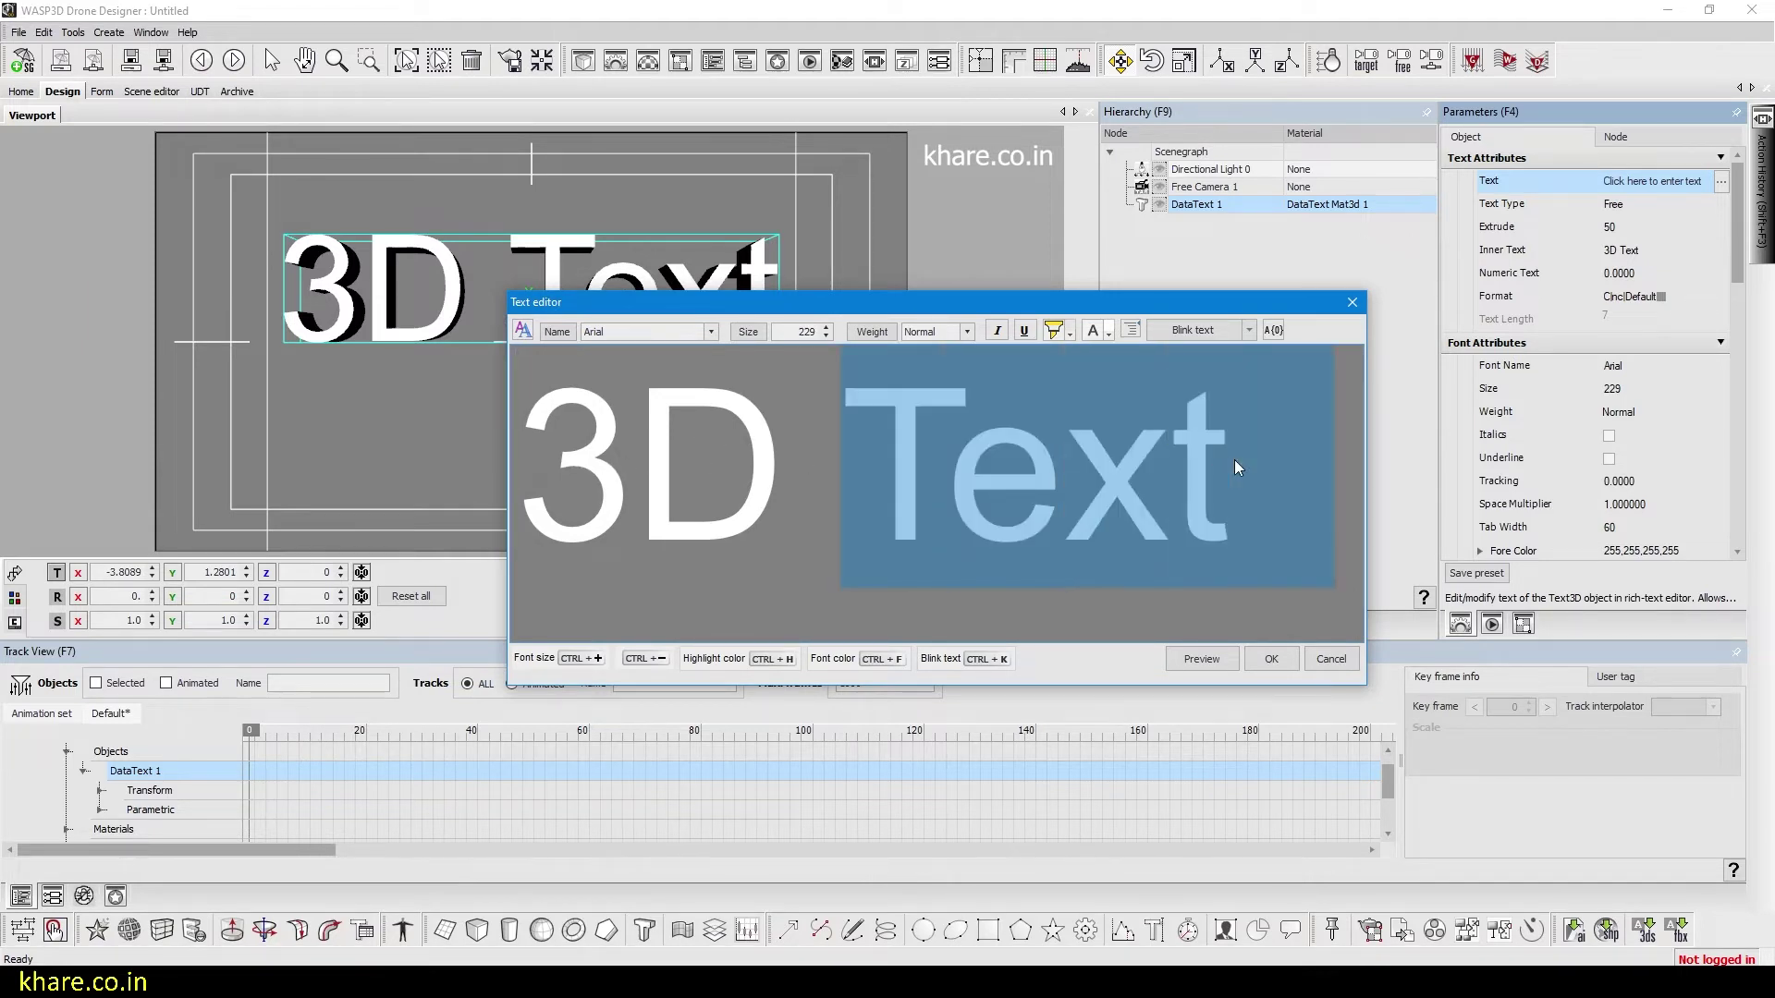
click(1109, 335)
click(1447, 355)
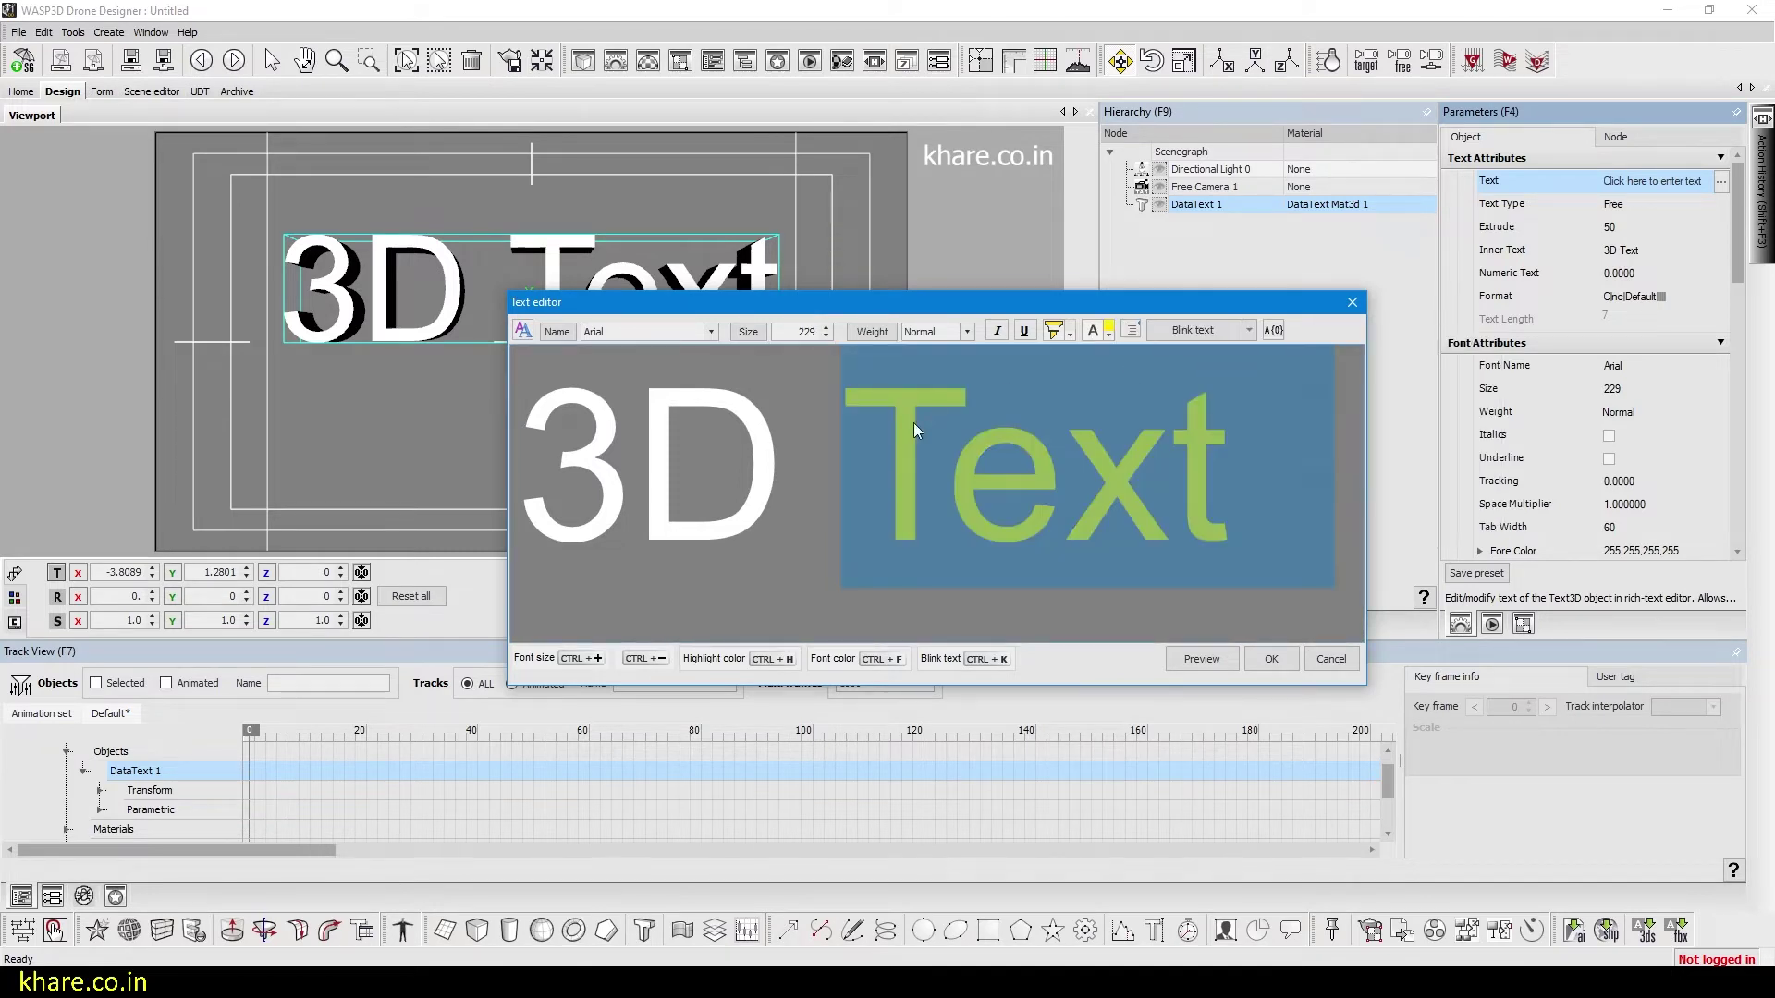
- Set the font colour of "3D" to bright green in the text editor
drag(836, 457, 527, 462)
click(1108, 334)
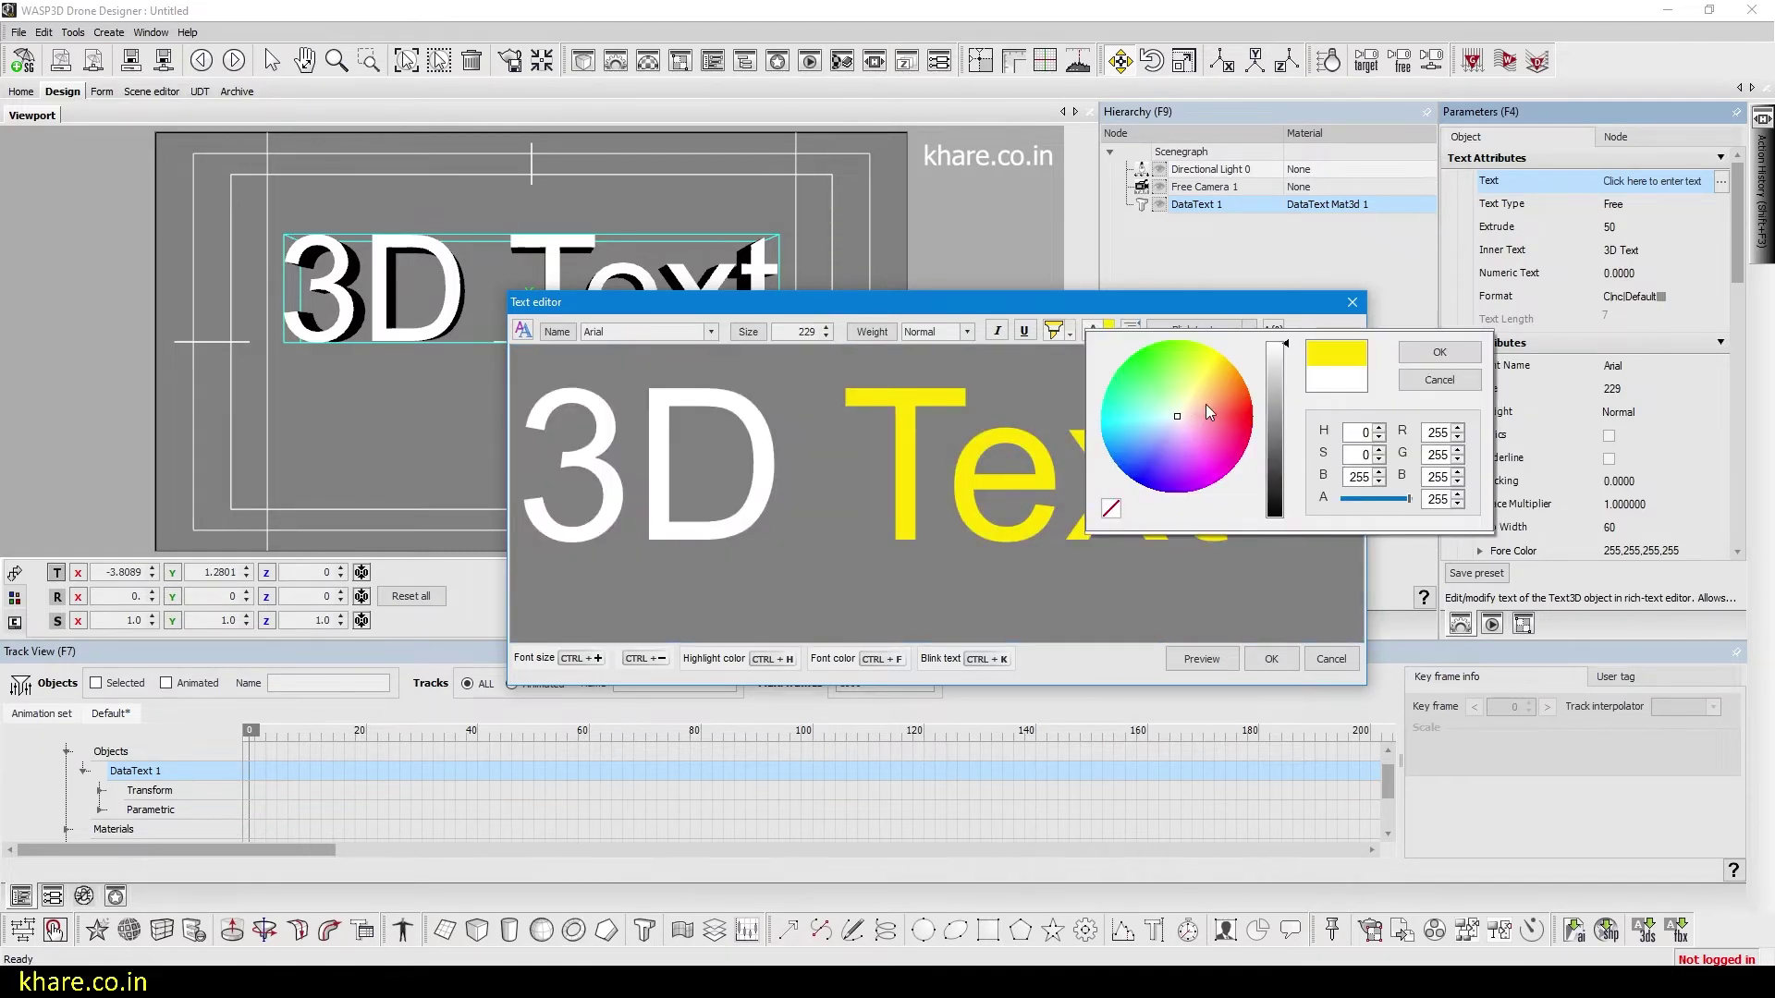
click(1140, 343)
click(1439, 352)
- Give the whole "3D Text" string a dark blue highlight colour and apply the text editor changes
drag(640, 434, 962, 436)
drag(562, 442, 1236, 453)
click(1052, 330)
click(1423, 351)
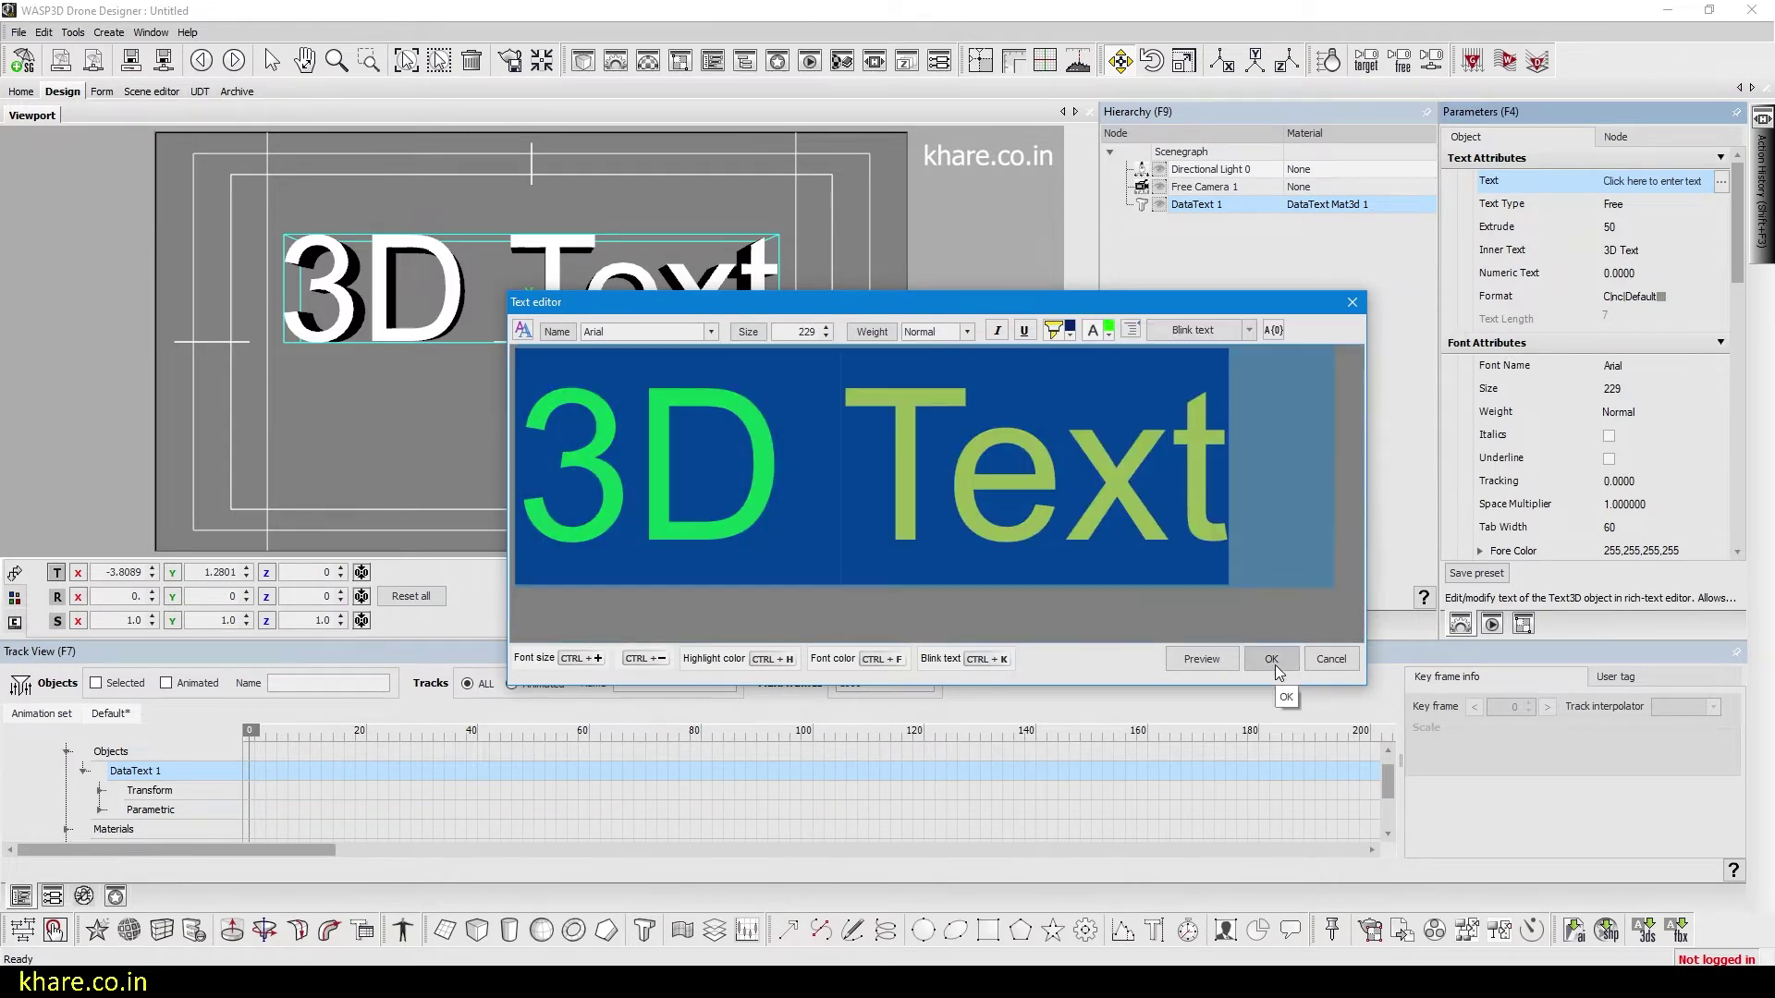
click(1271, 658)
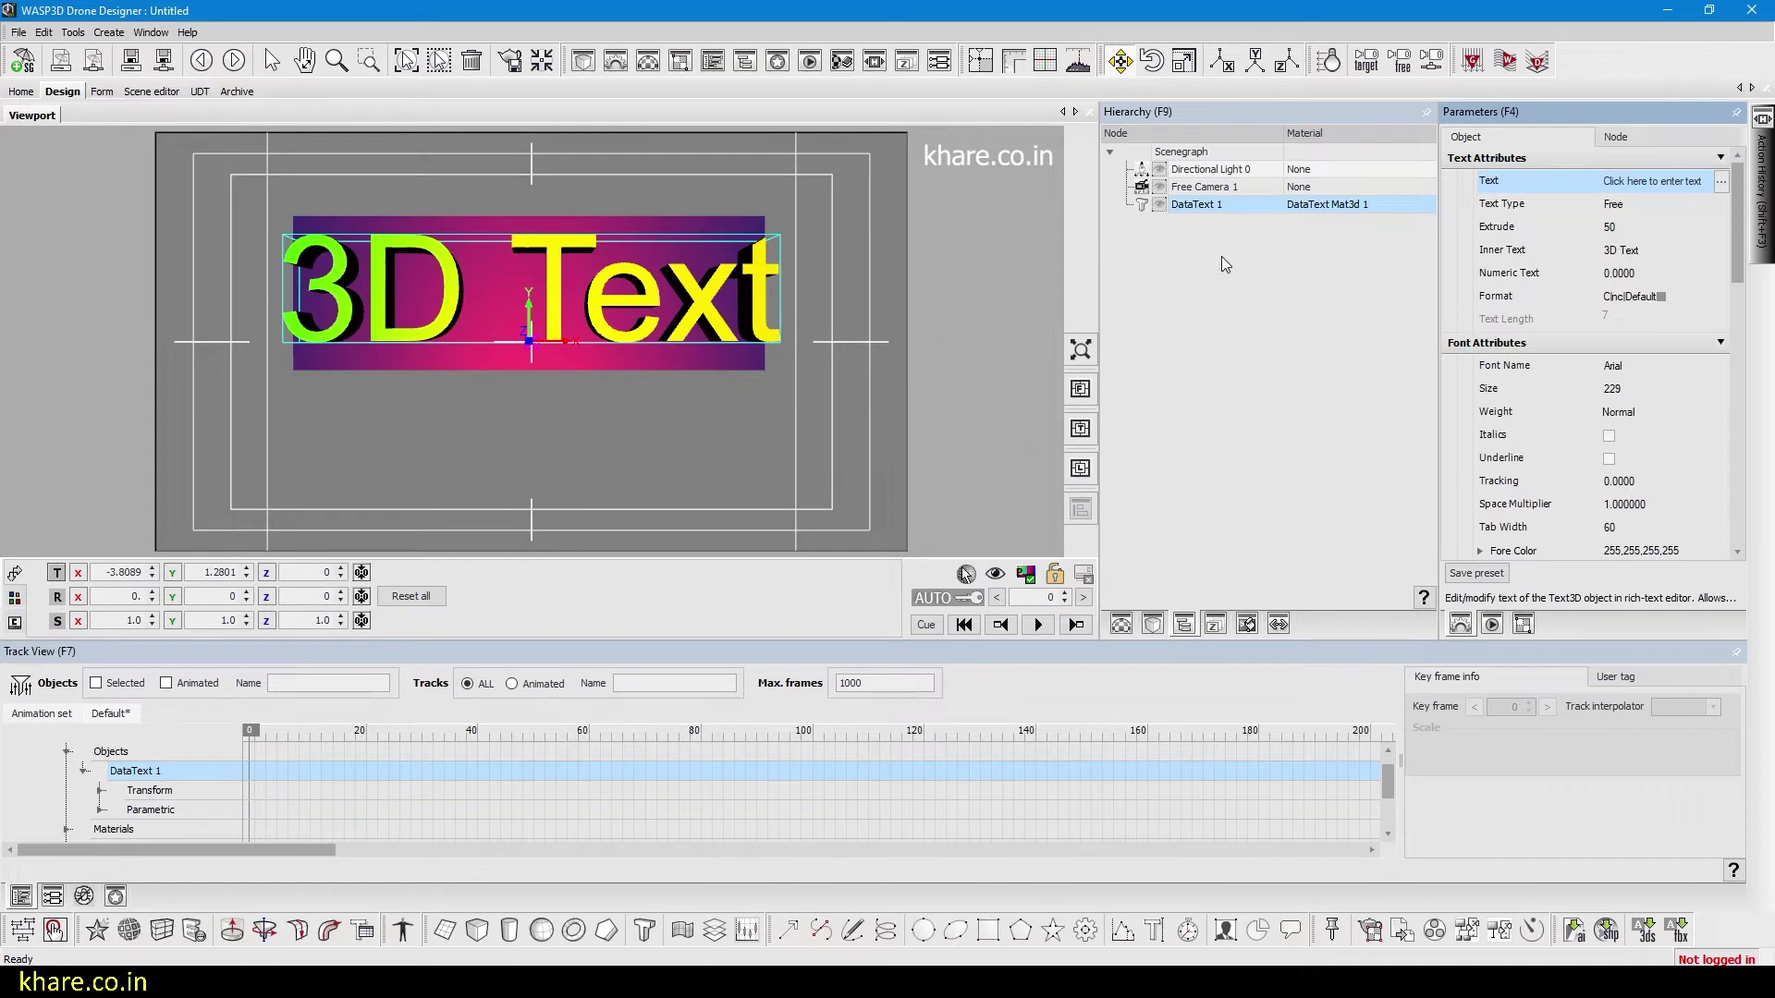
click(1720, 183)
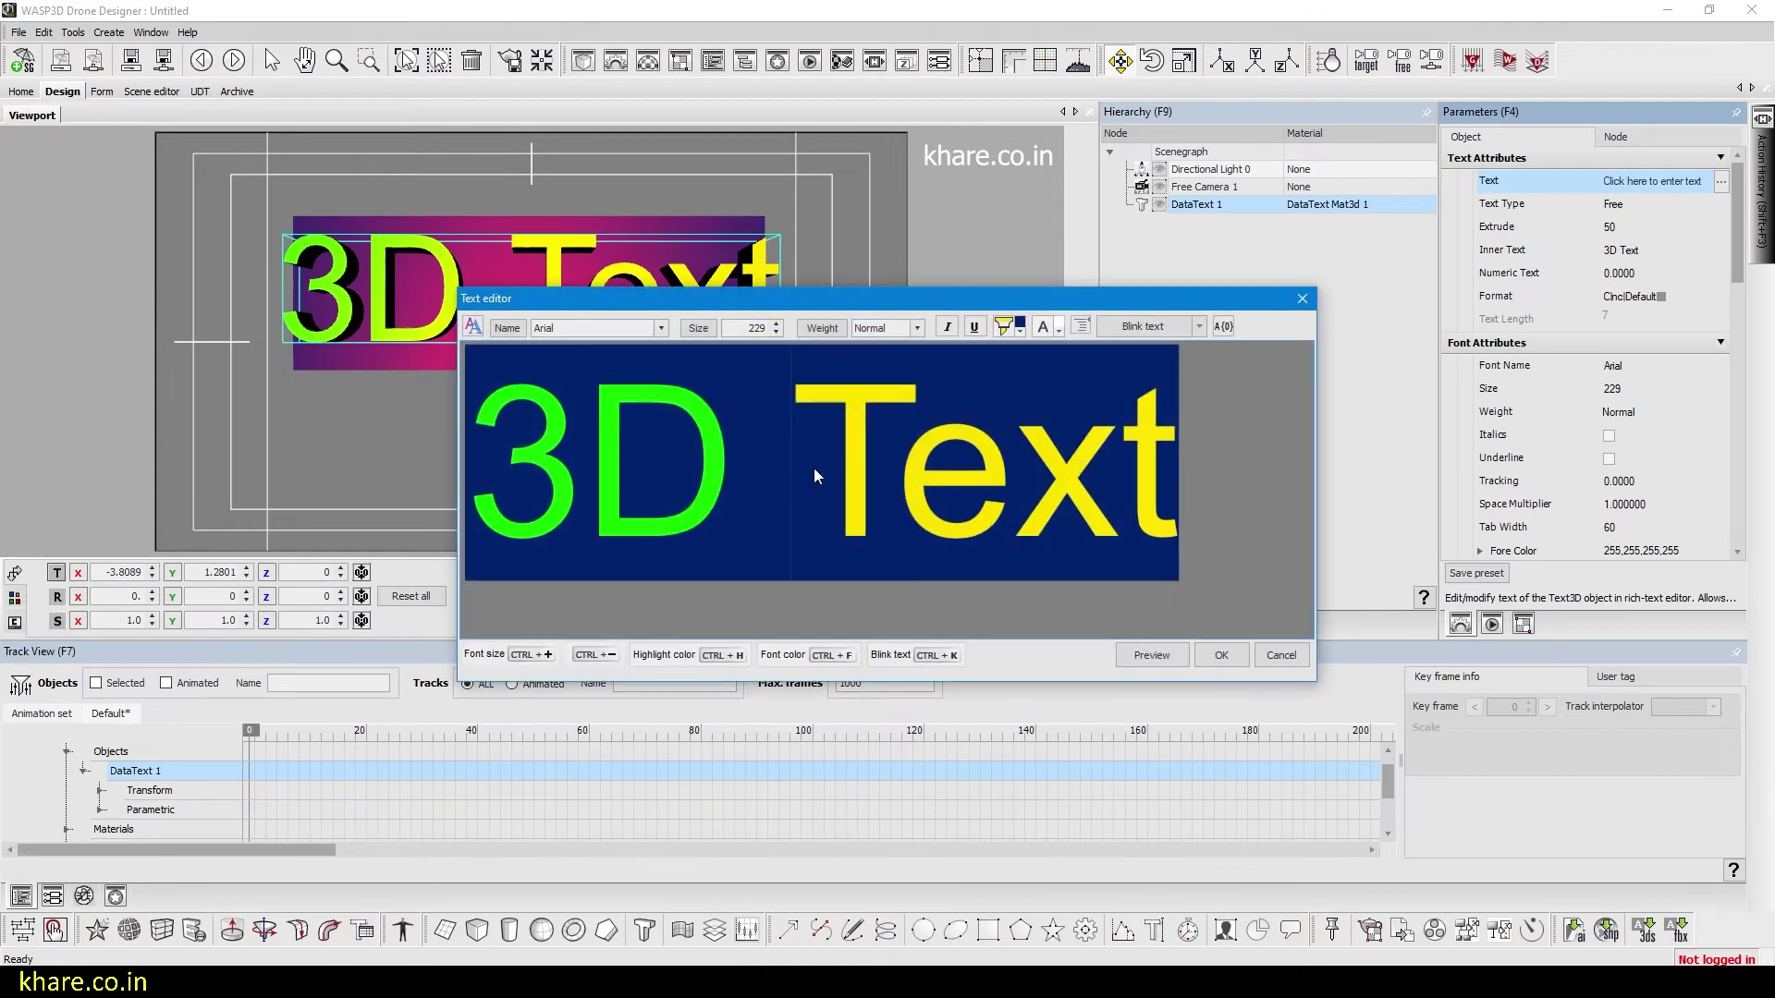
drag(617, 297, 568, 400)
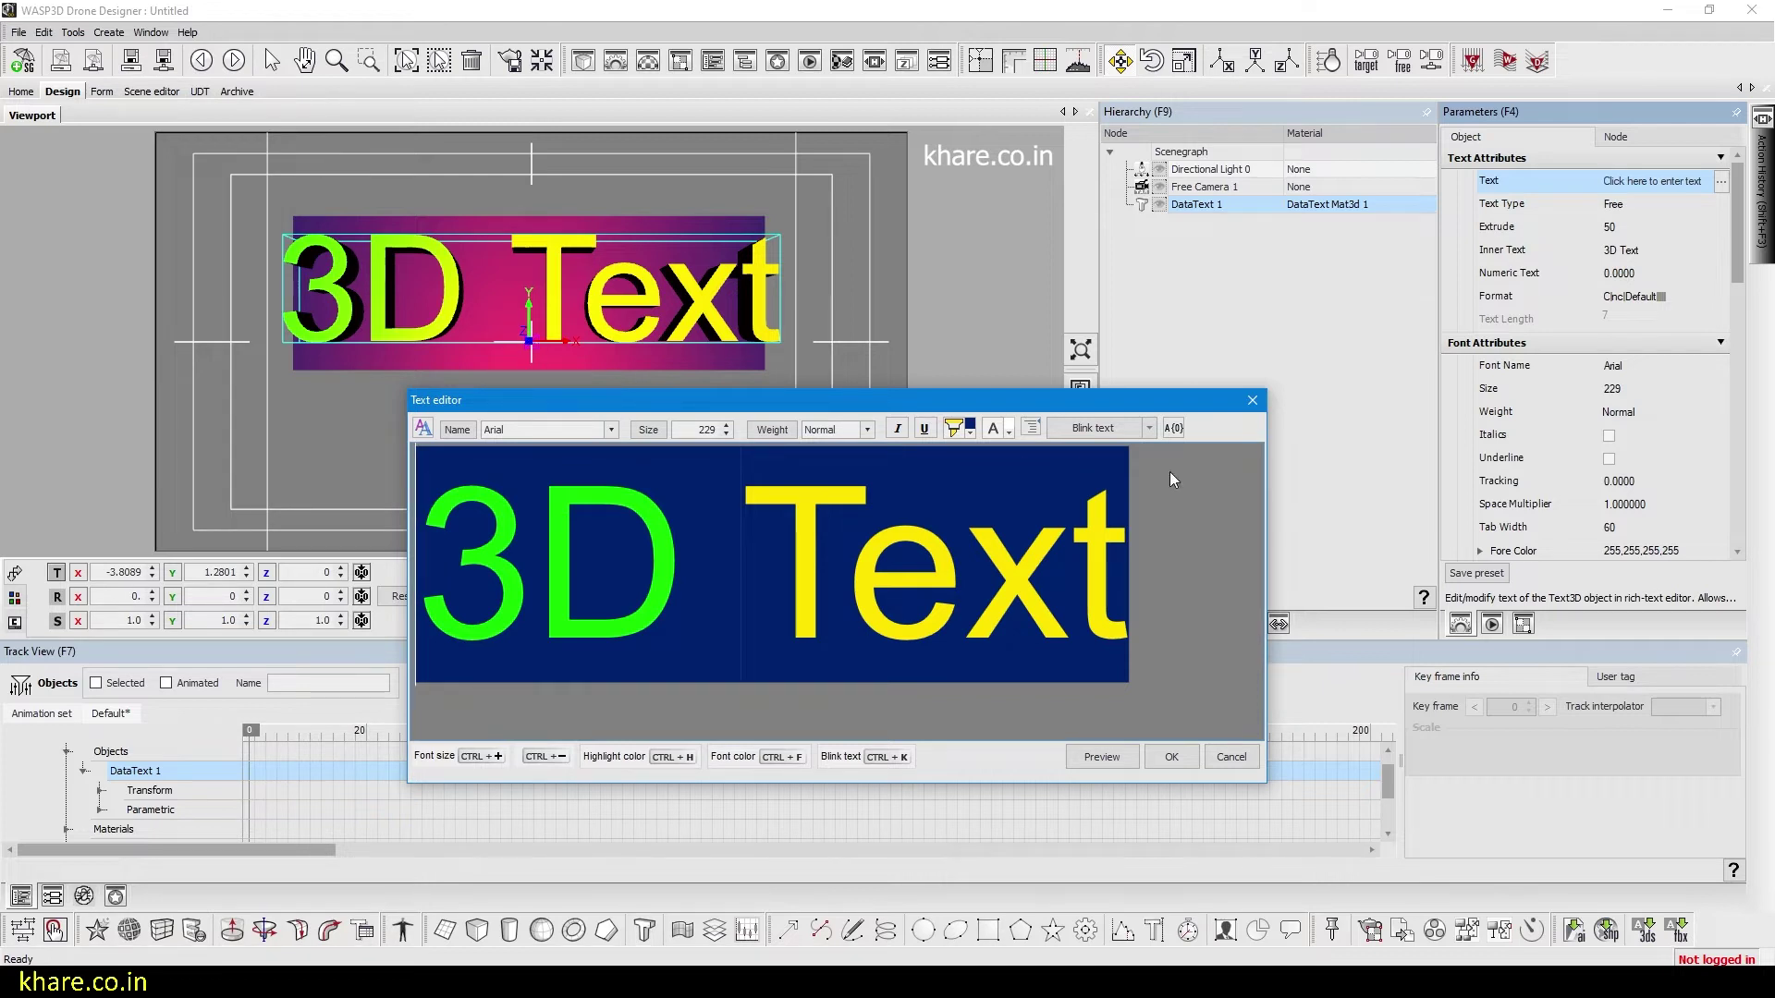
click(1253, 399)
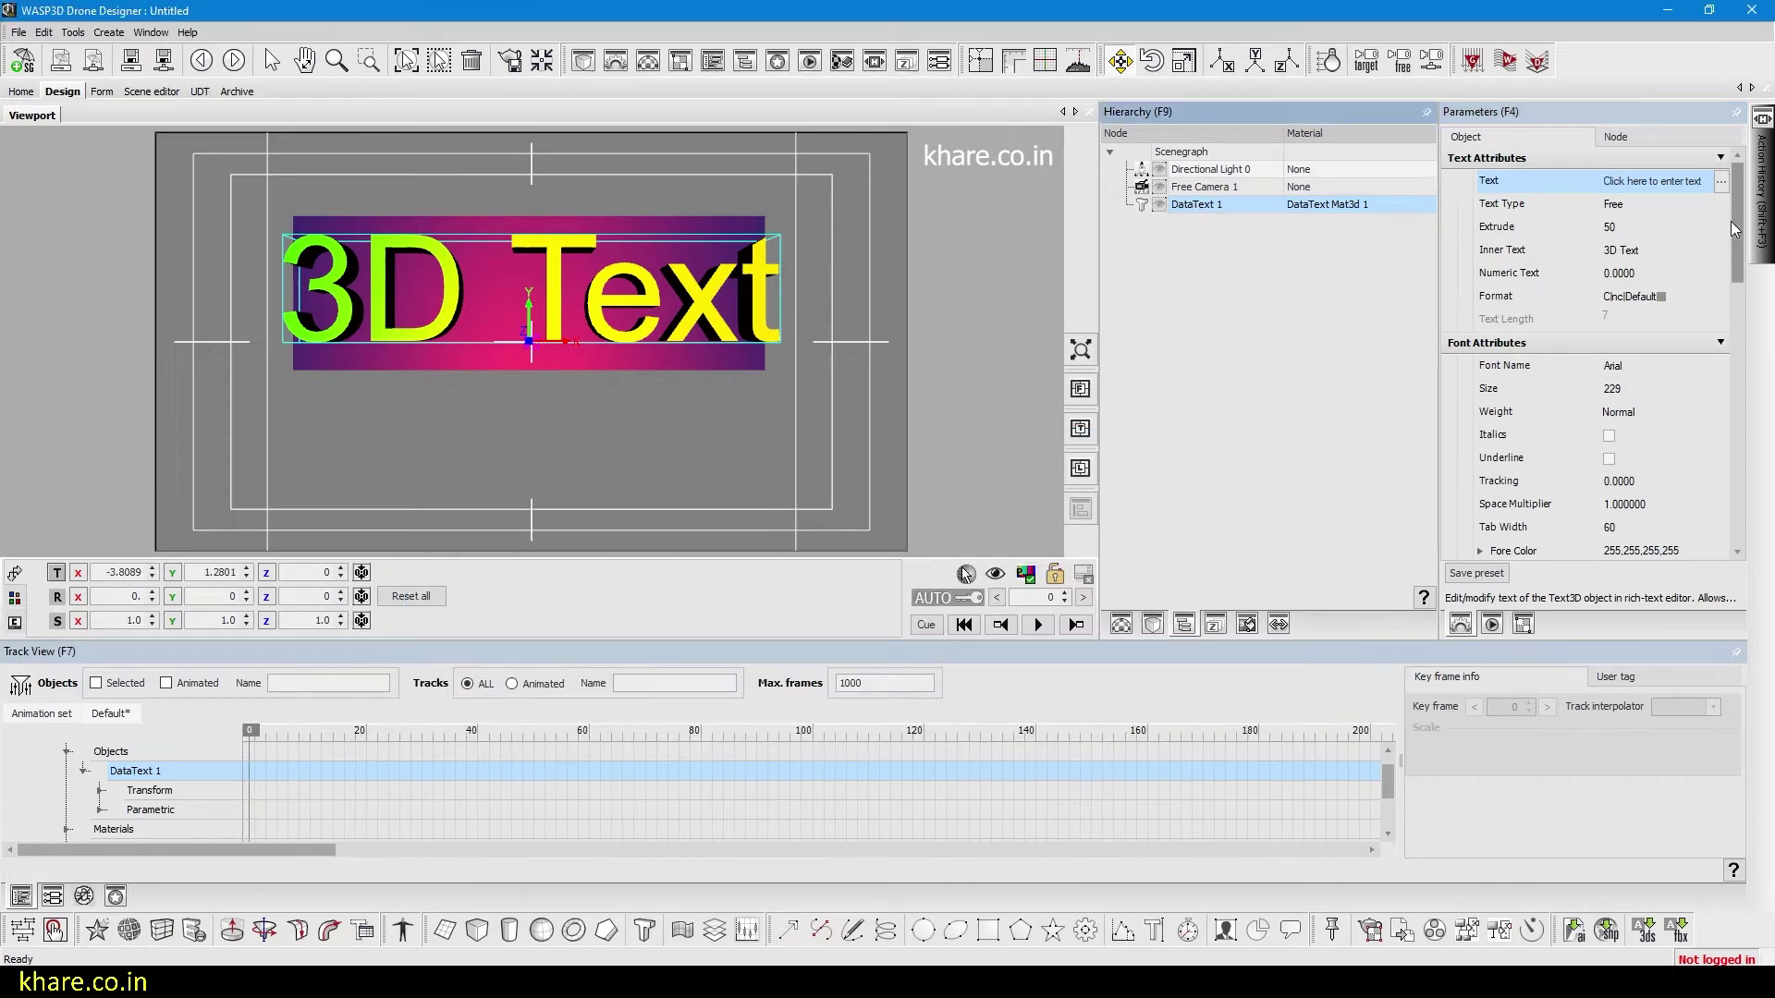
- Try the Material Color Front and Ignore White-Space options on DataText 1 one after the other, leaving both off
drag(1734, 229, 1734, 458)
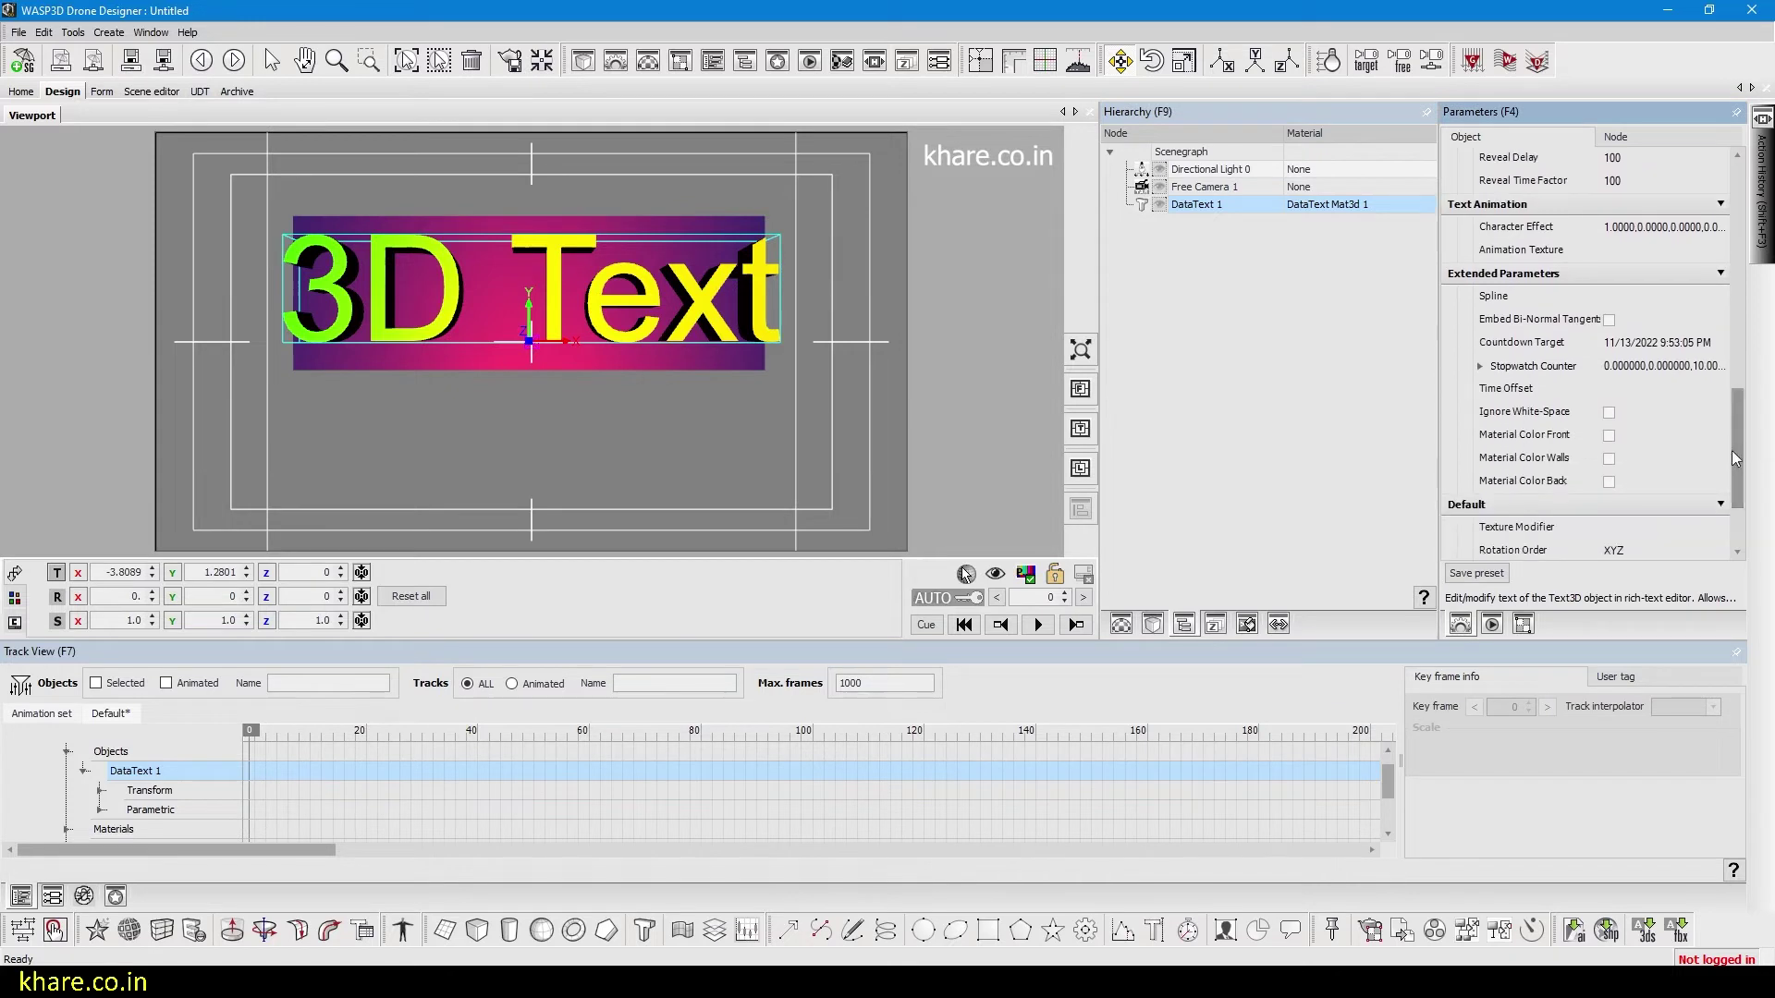
click(1612, 438)
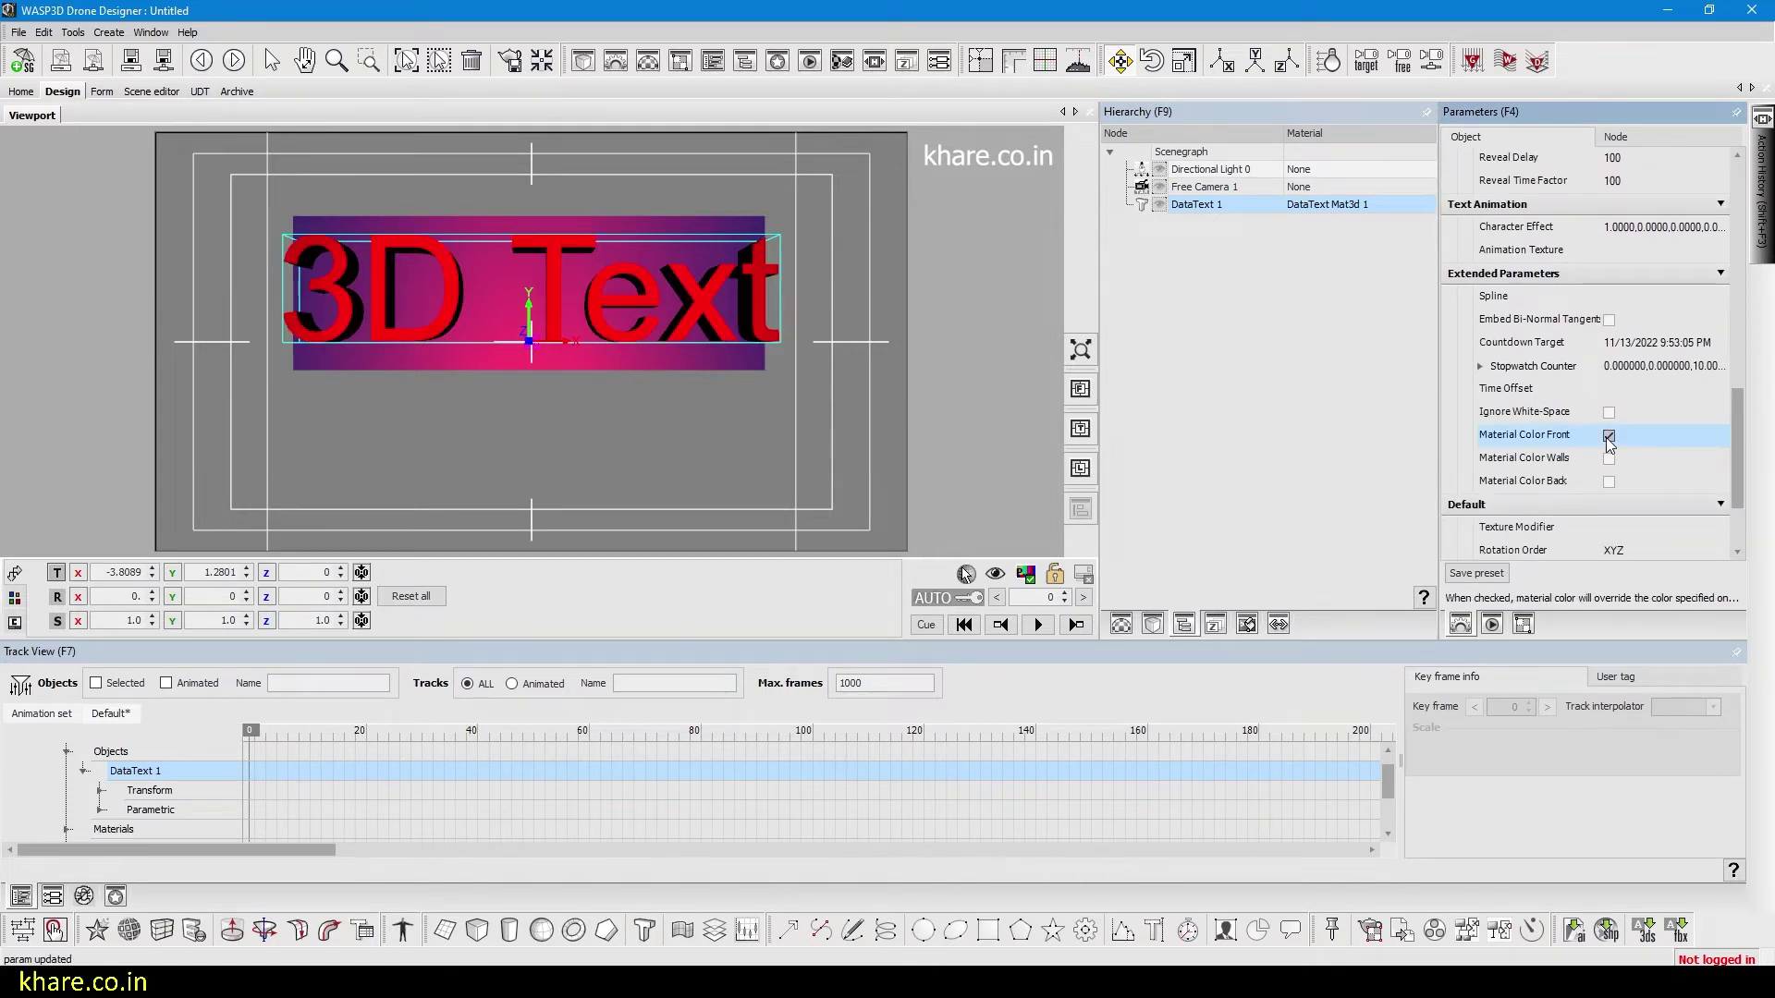
click(1124, 630)
click(1186, 626)
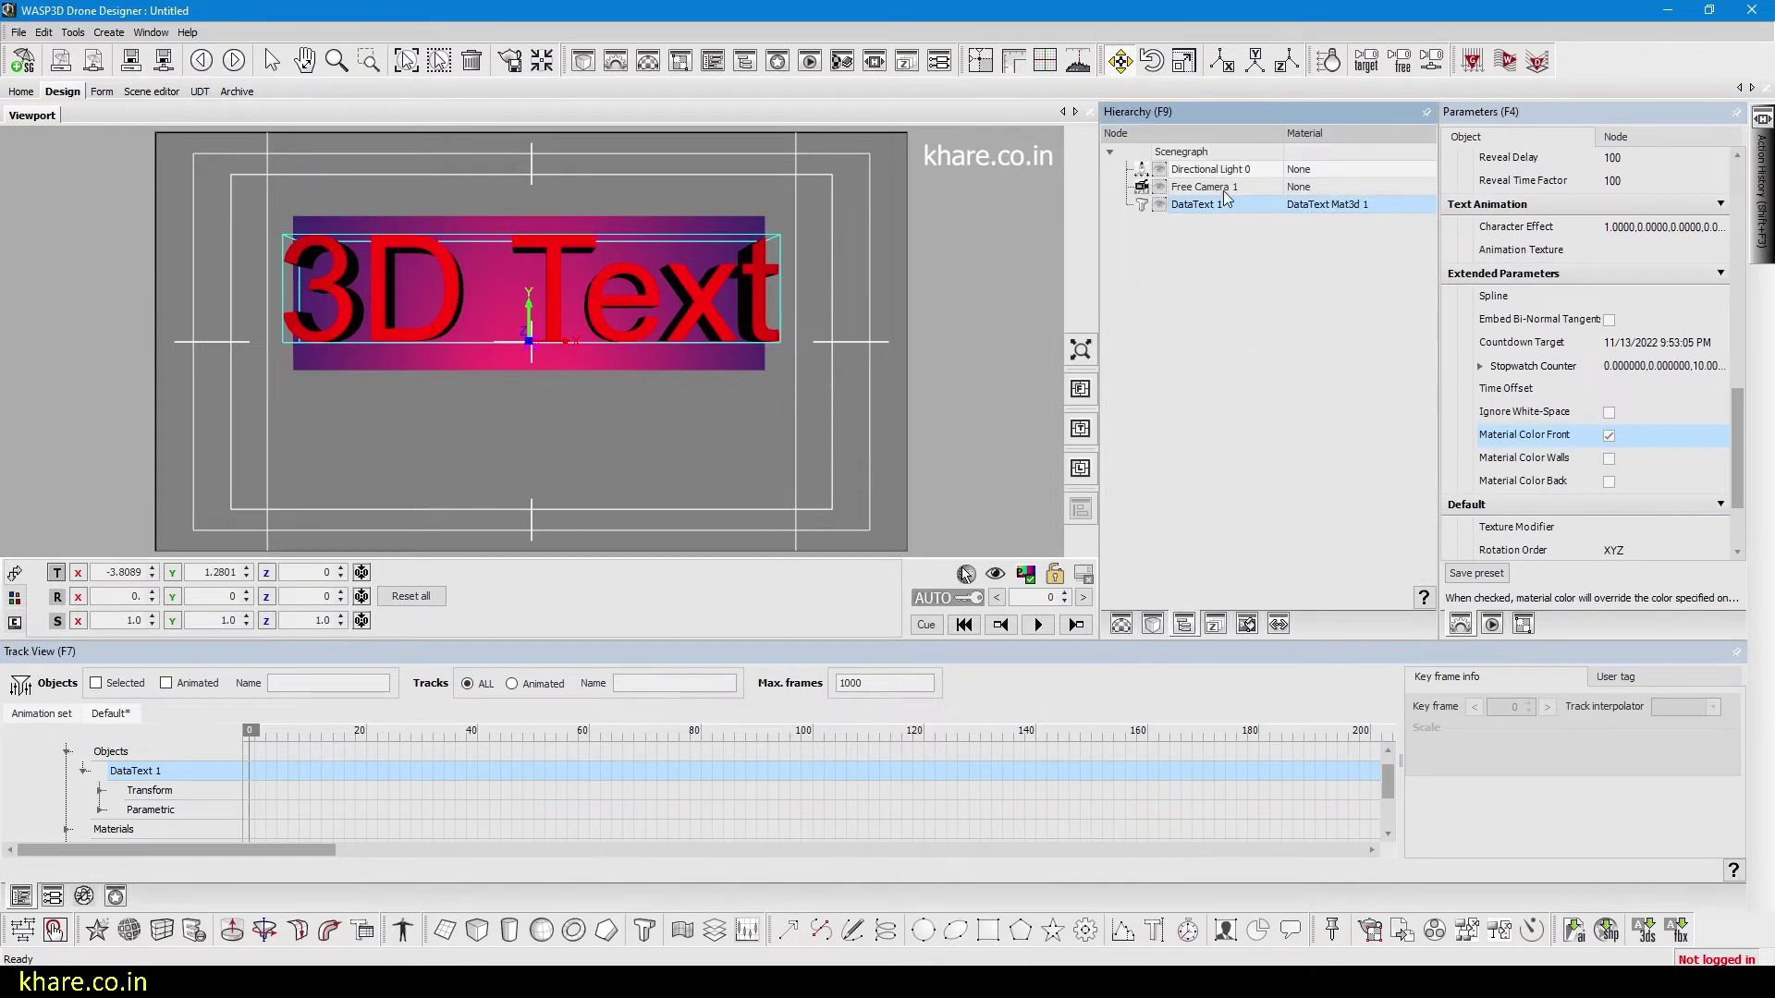
click(1609, 435)
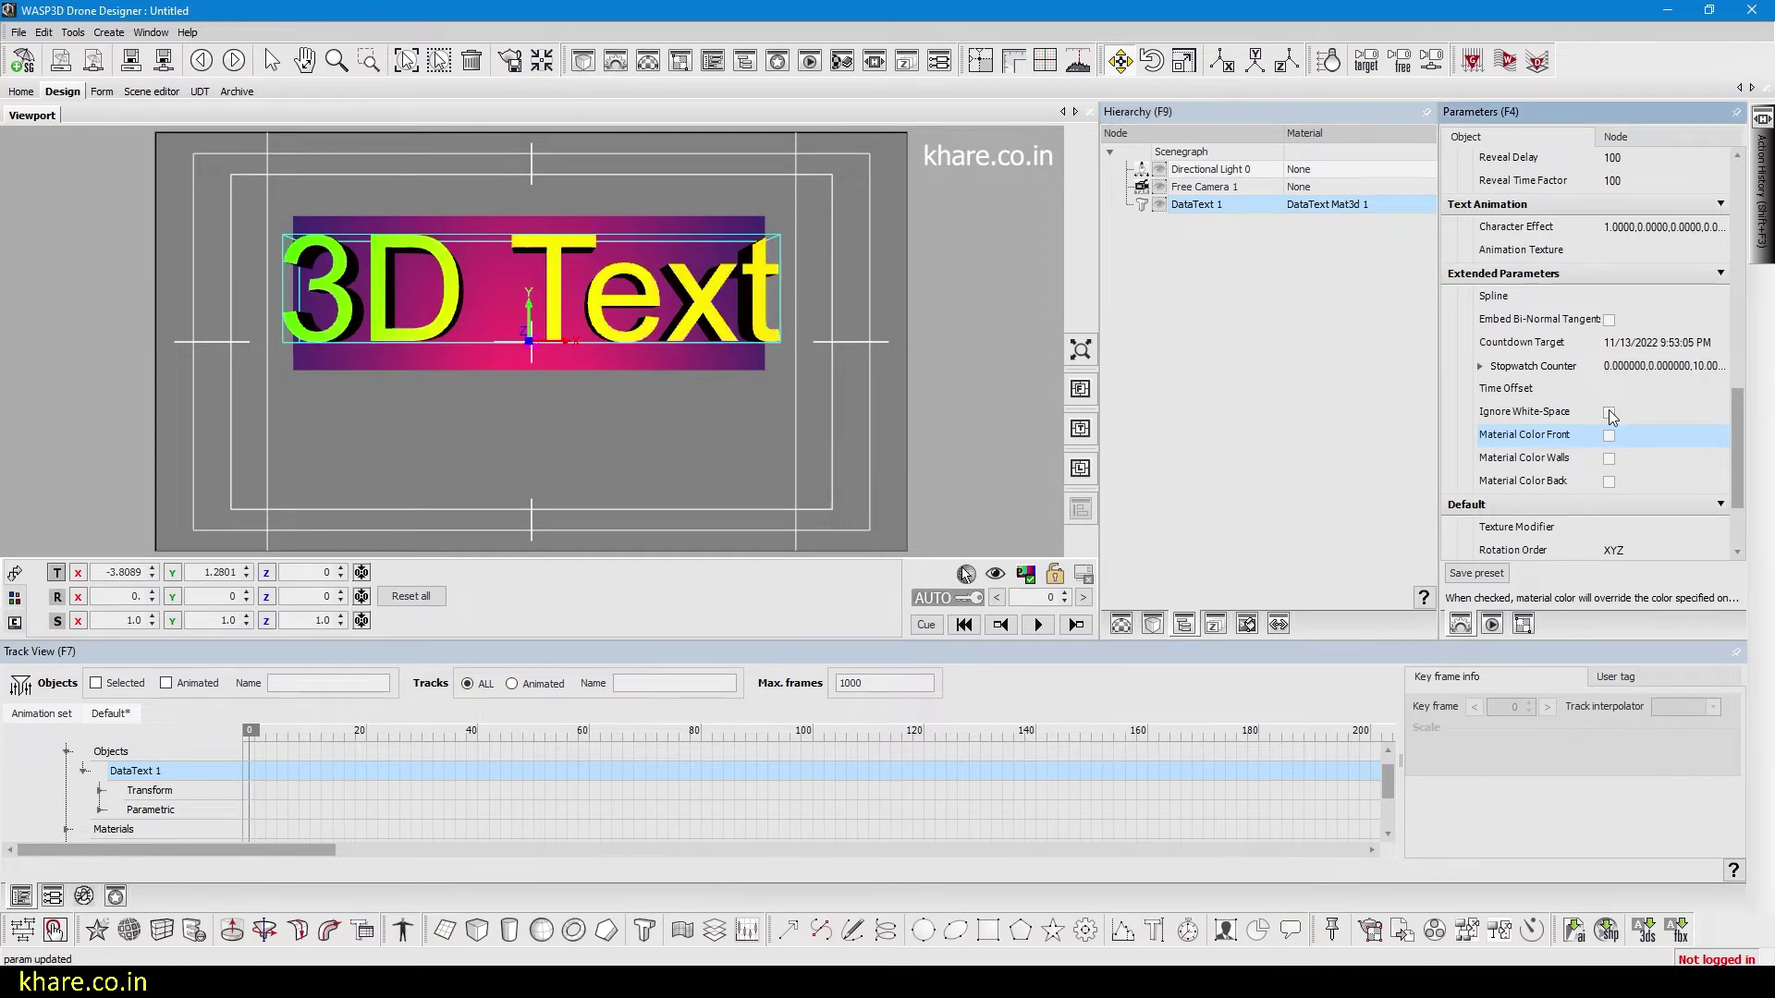
click(1608, 411)
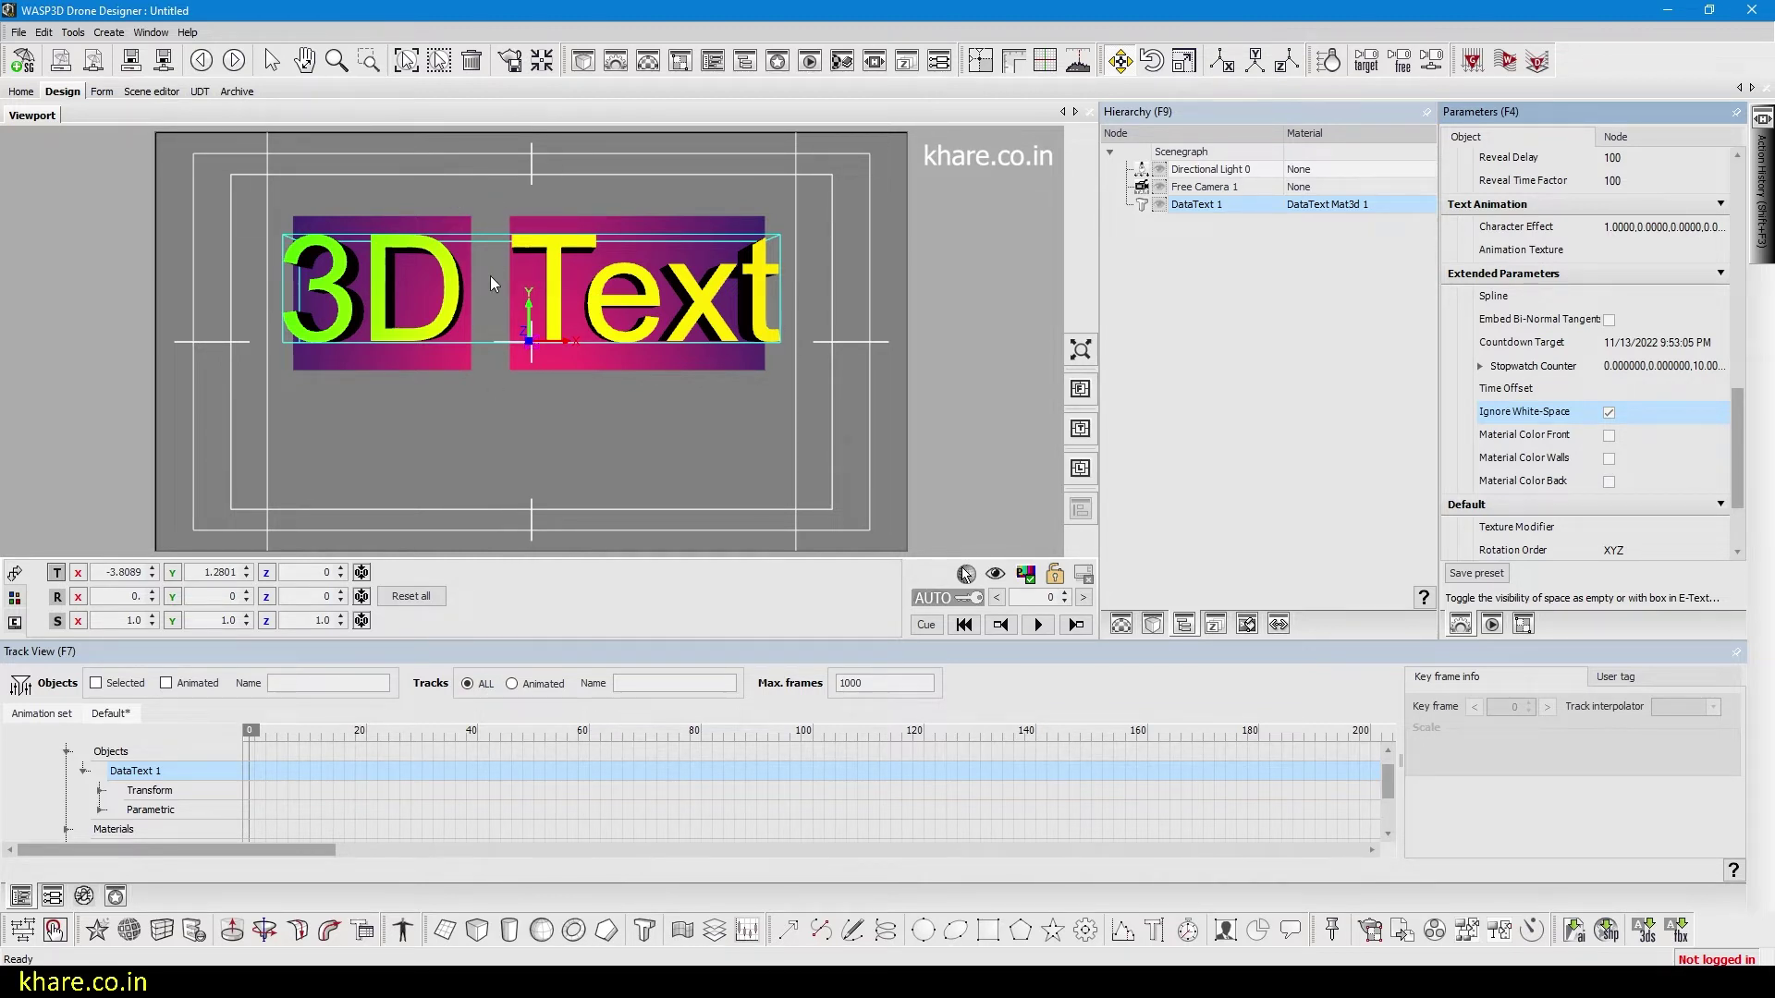
click(1608, 412)
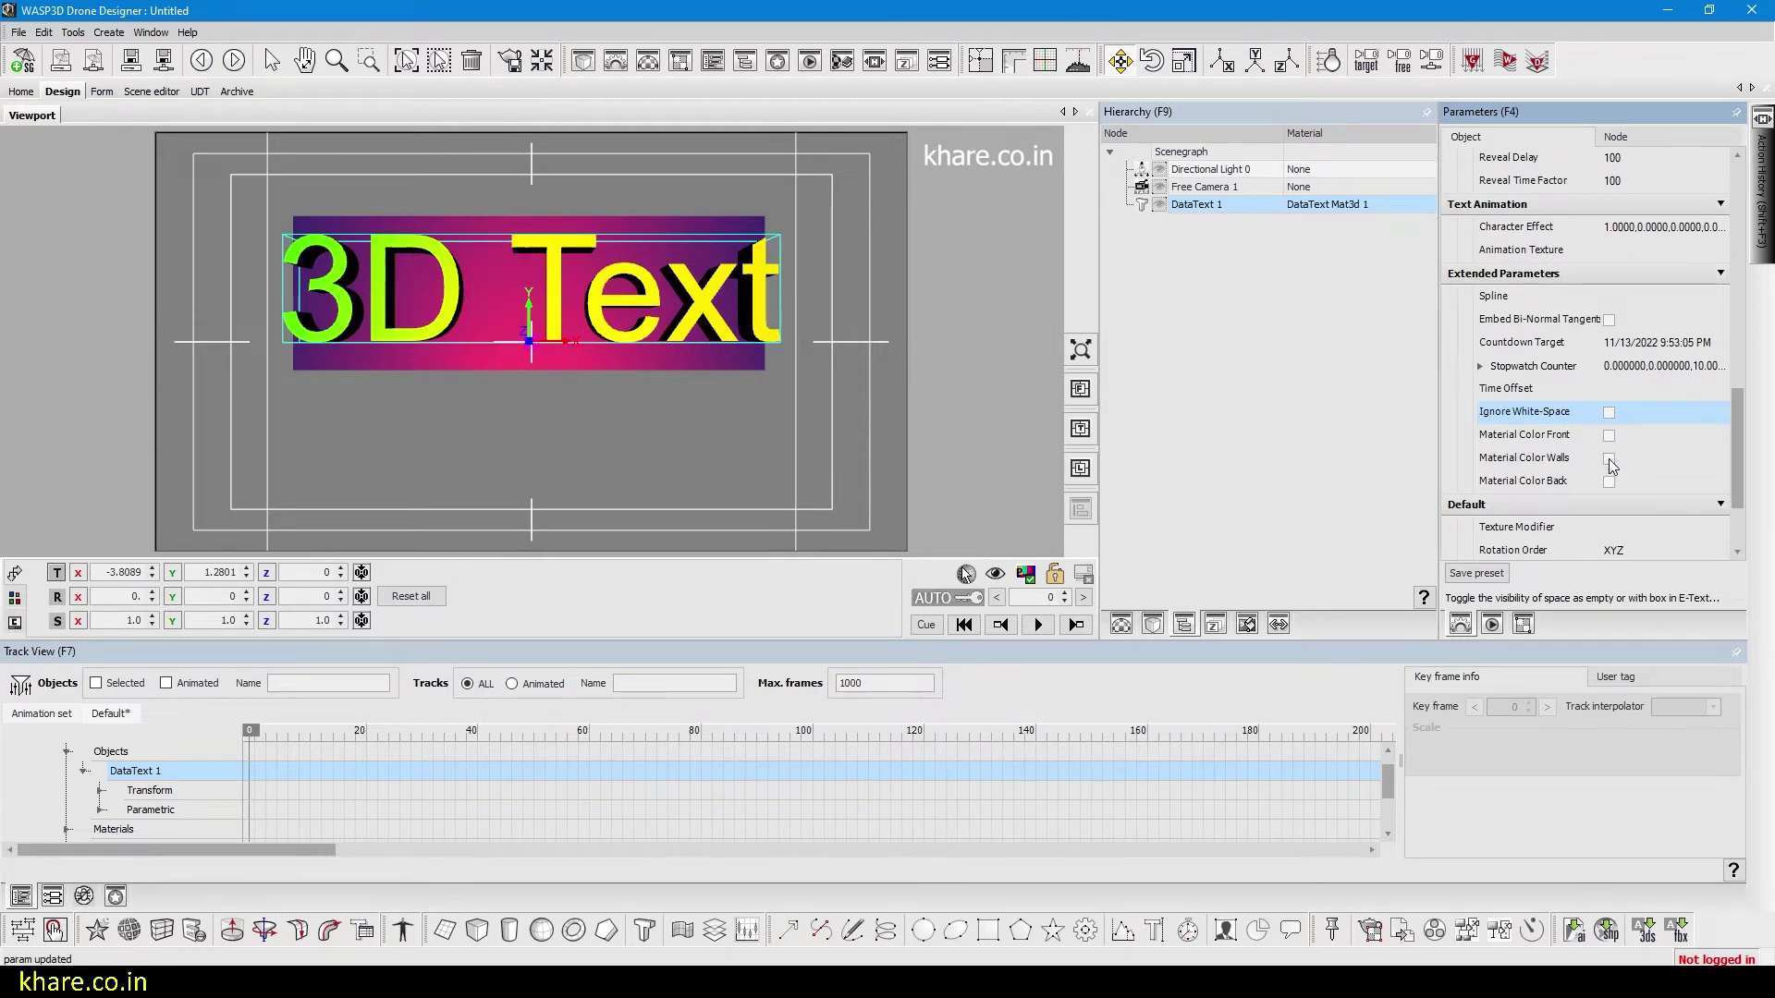
- Try Material Color Walls on DataText 1 with its X rotation at 70, leaving the option off
click(1608, 459)
drag(138, 597, 1350, 418)
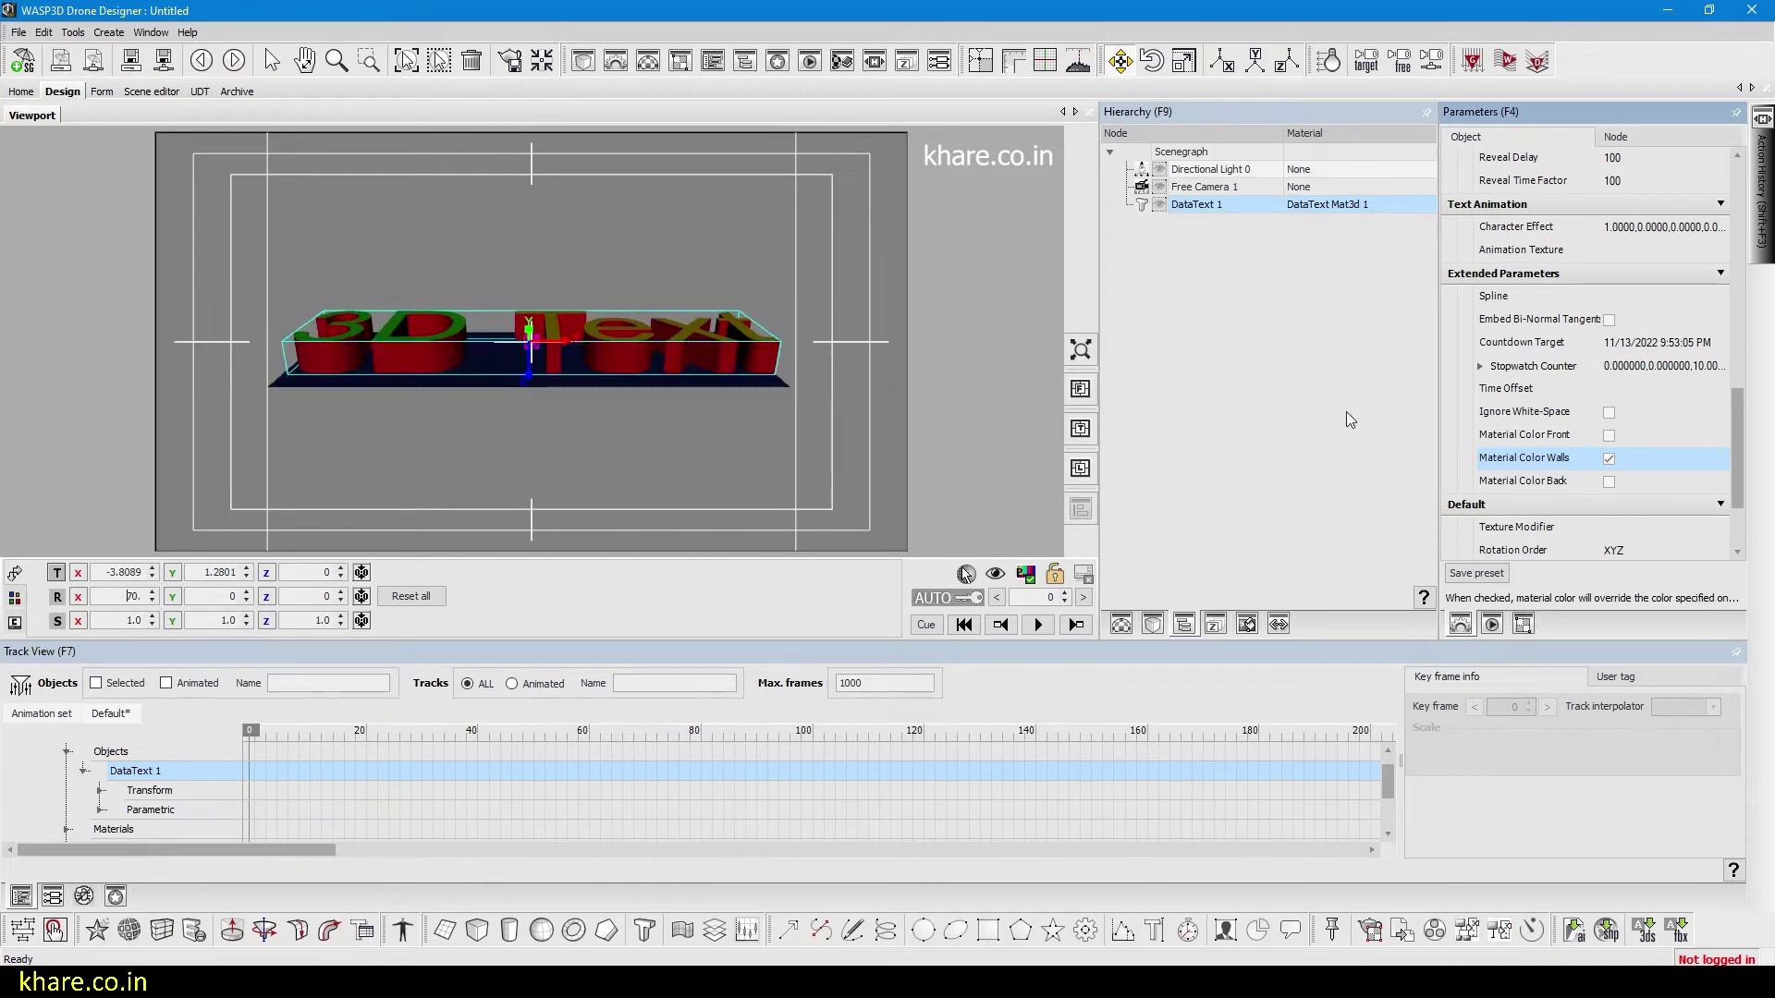
click(1609, 459)
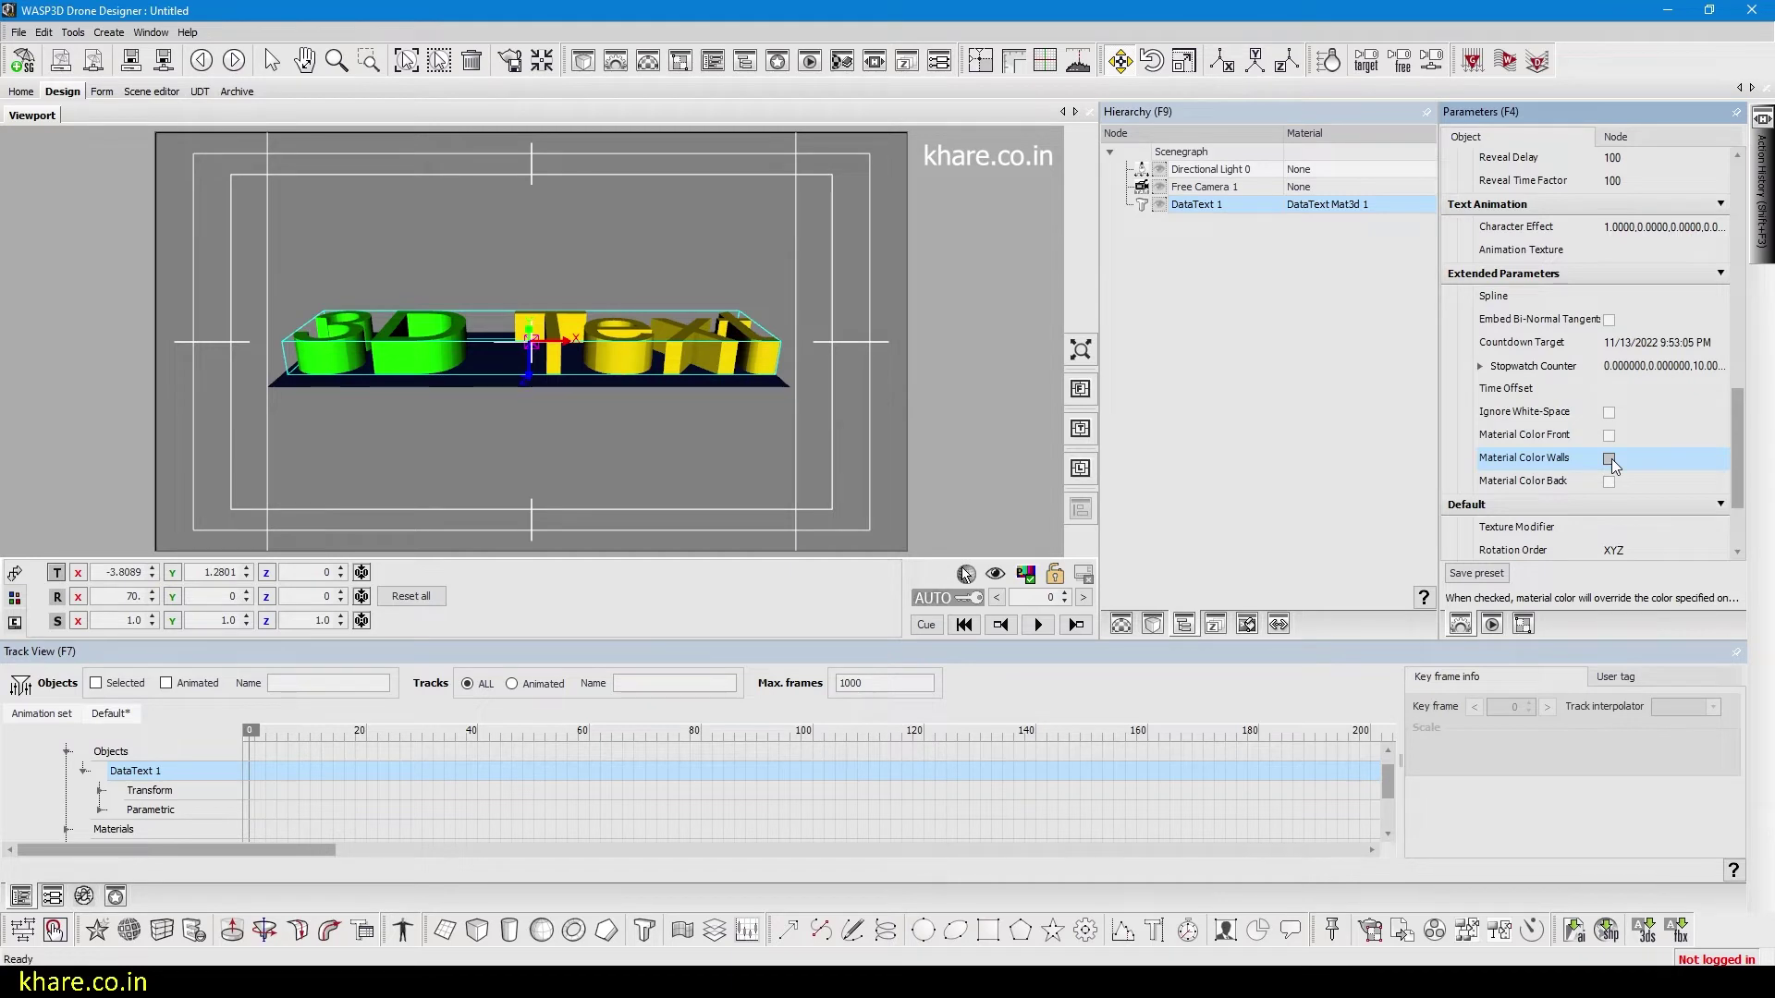
scroll(1611, 458, up, 10)
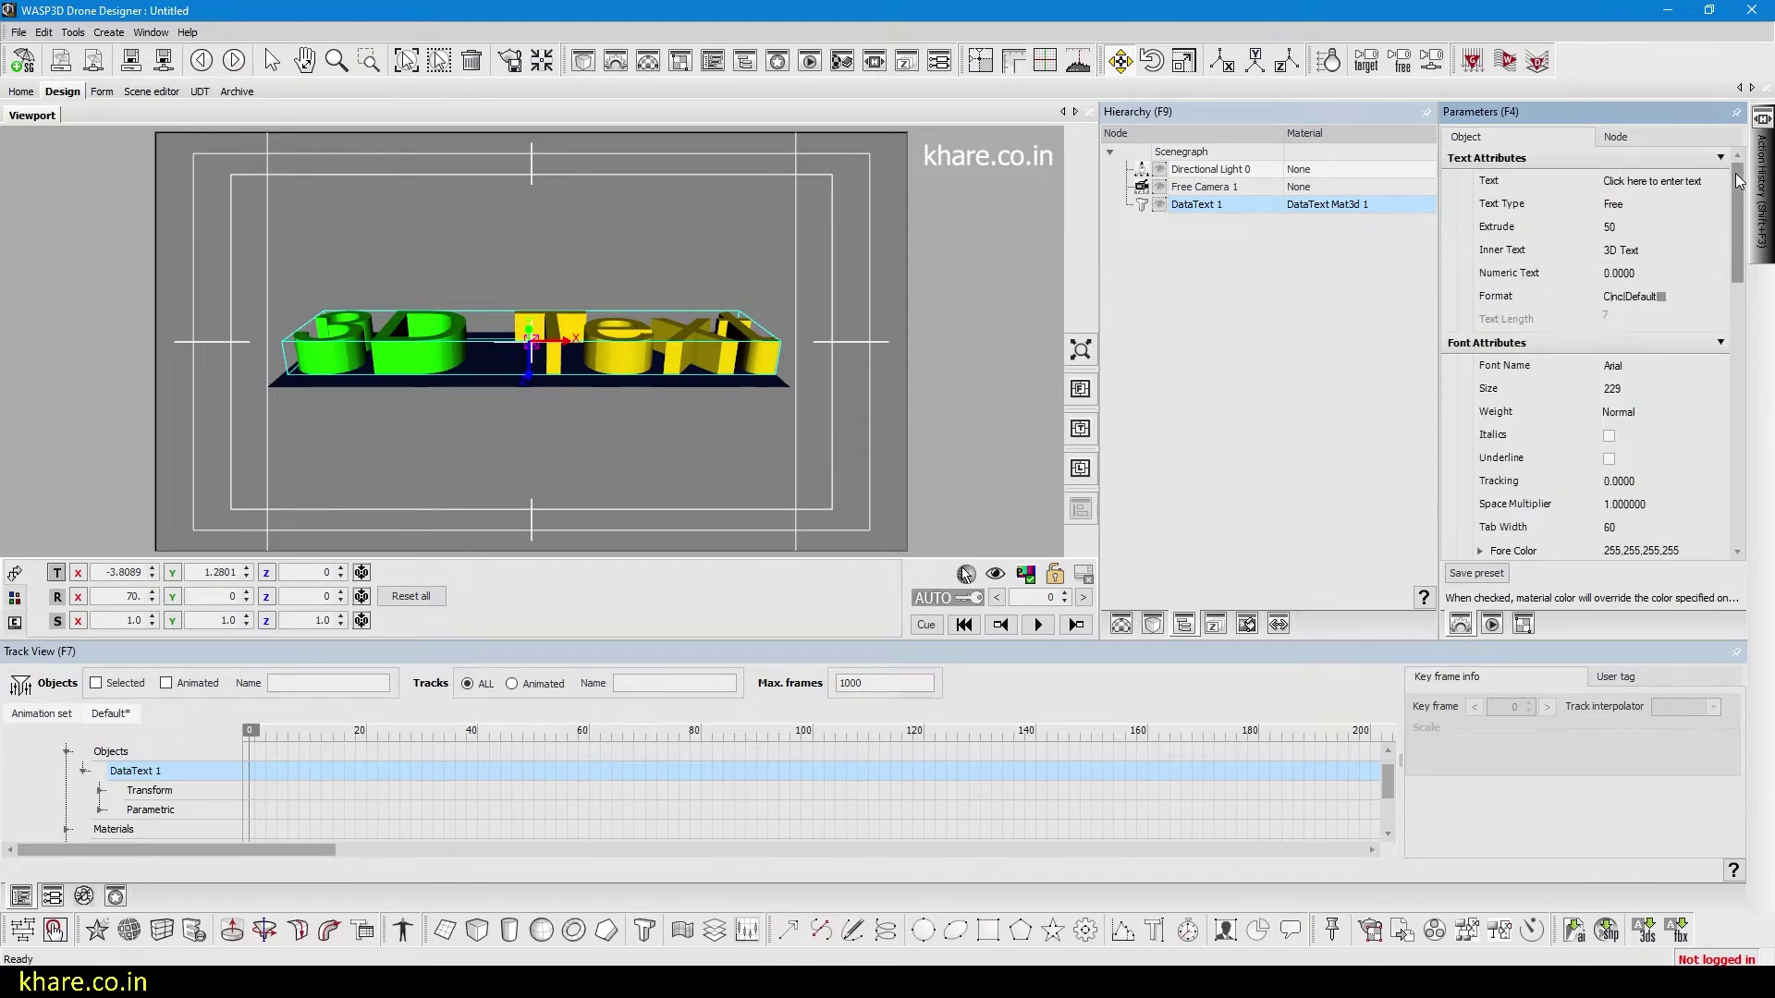
click(1738, 155)
click(1722, 182)
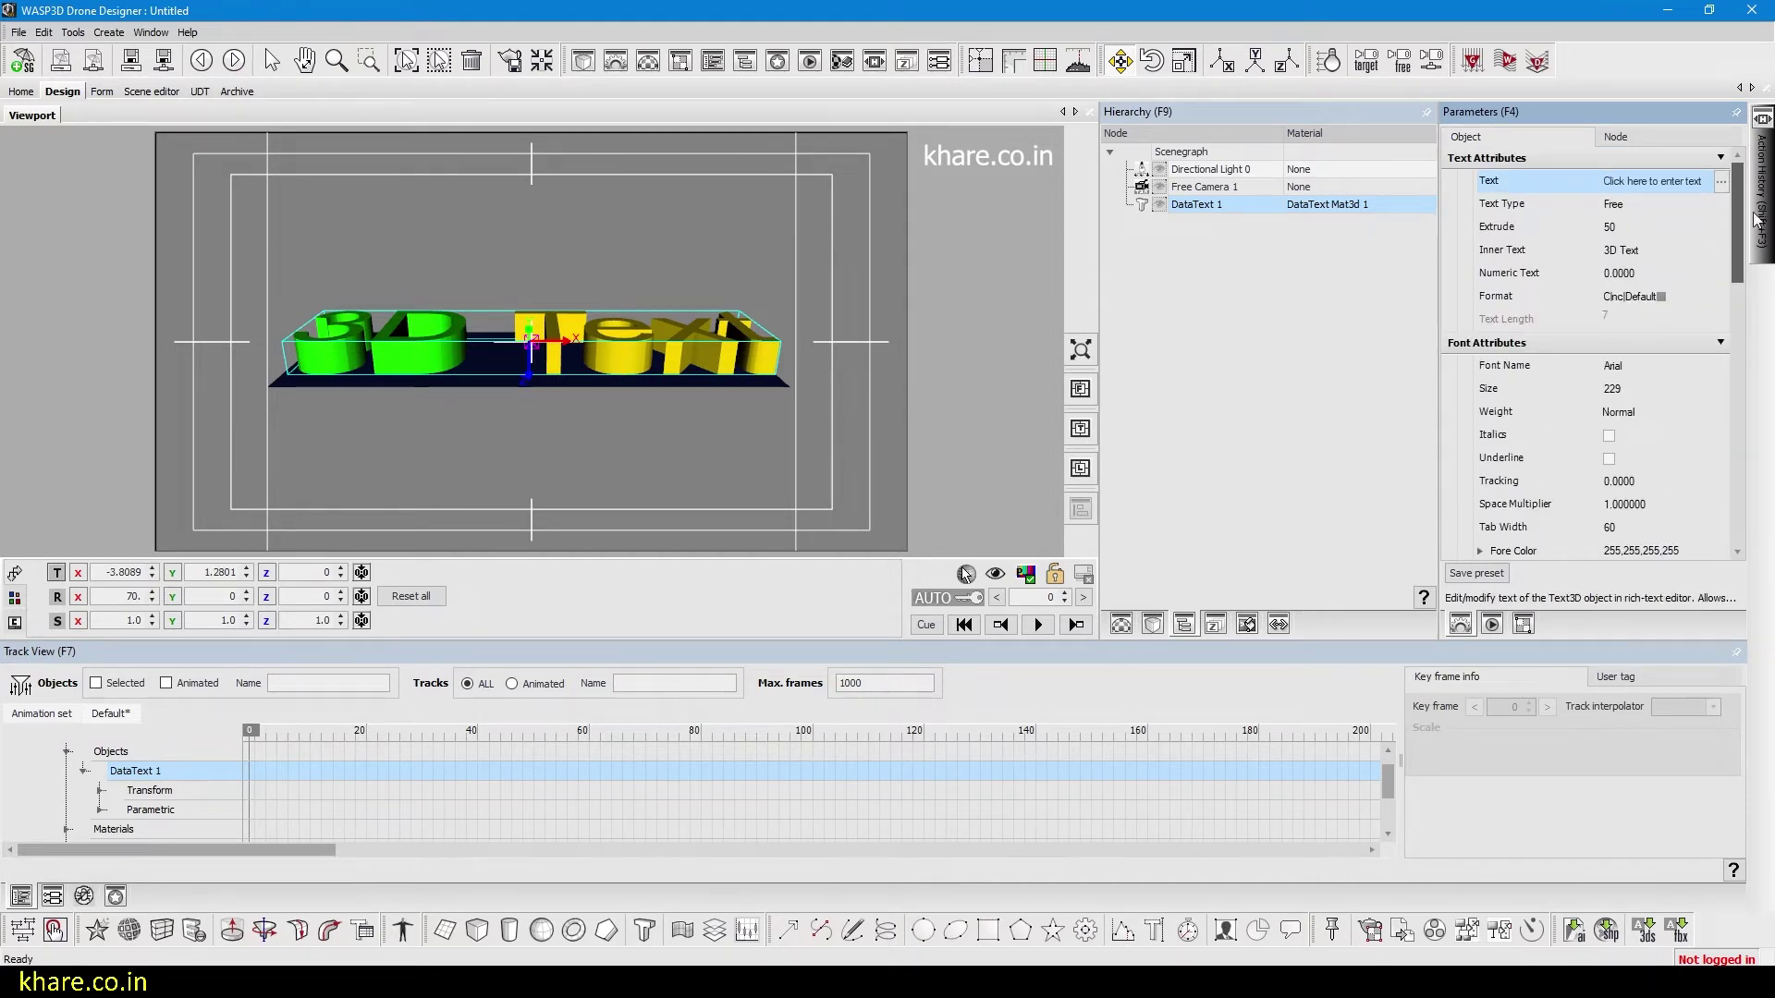
click(1652, 183)
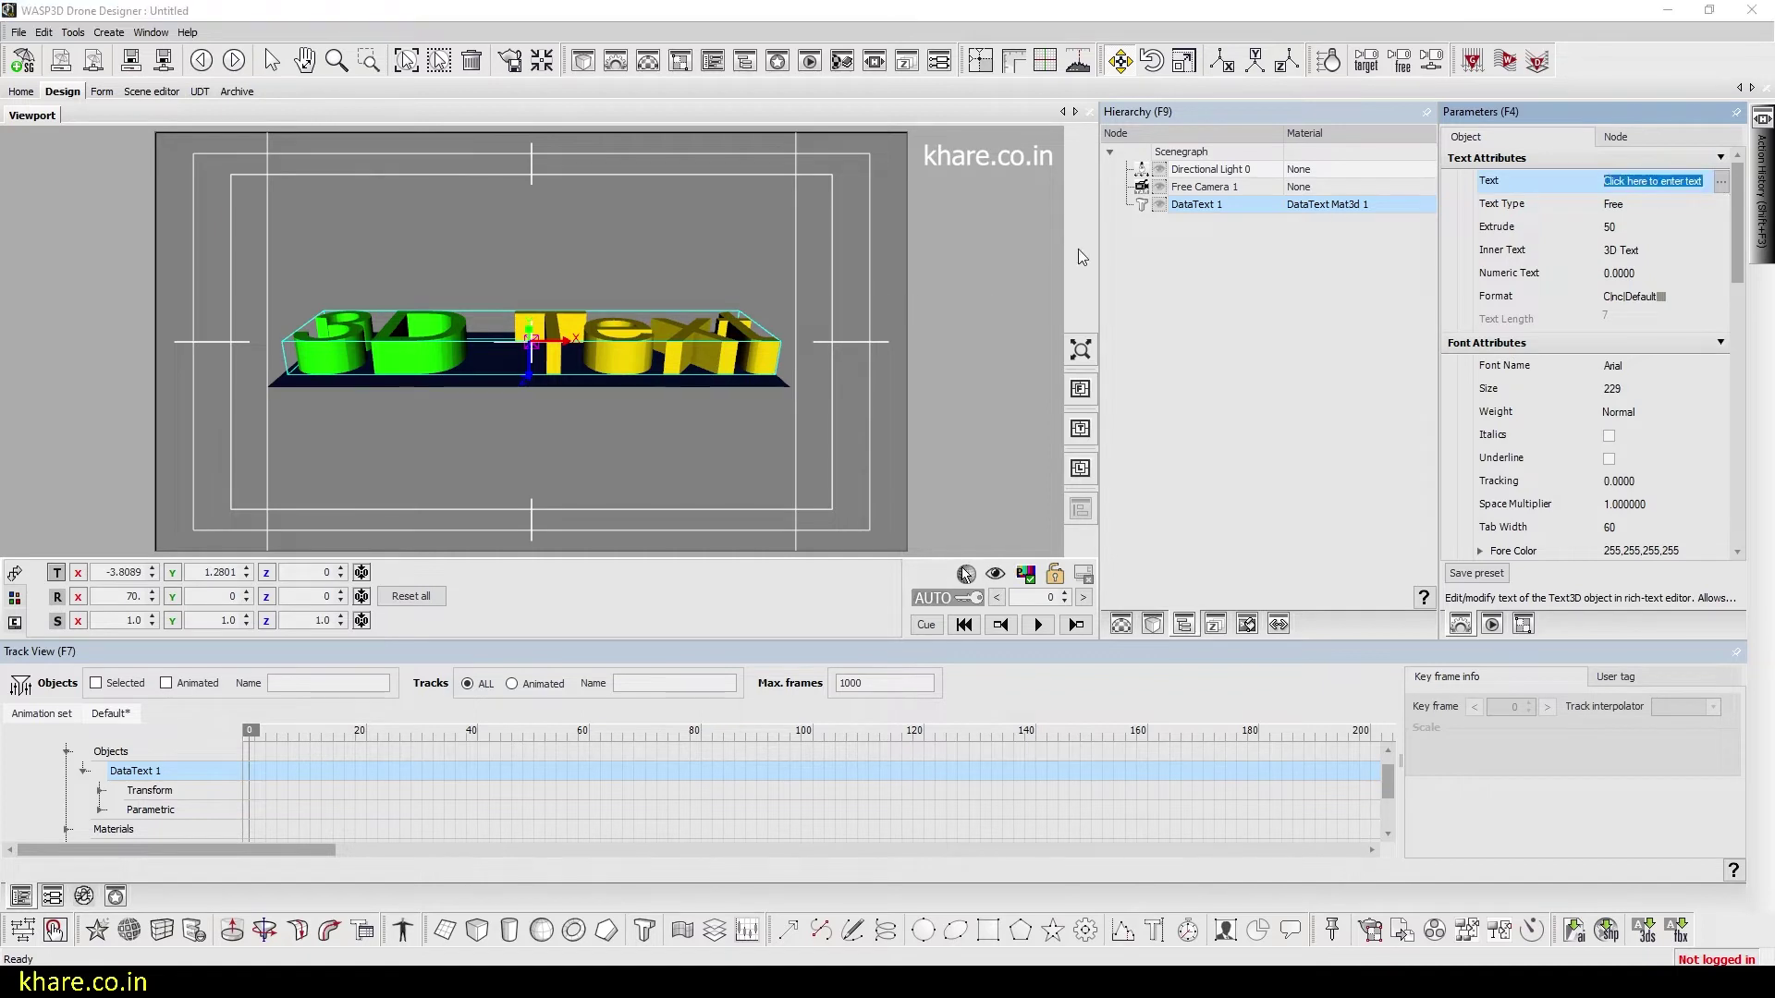
drag(913, 288, 891, 218)
drag(1184, 353, 462, 359)
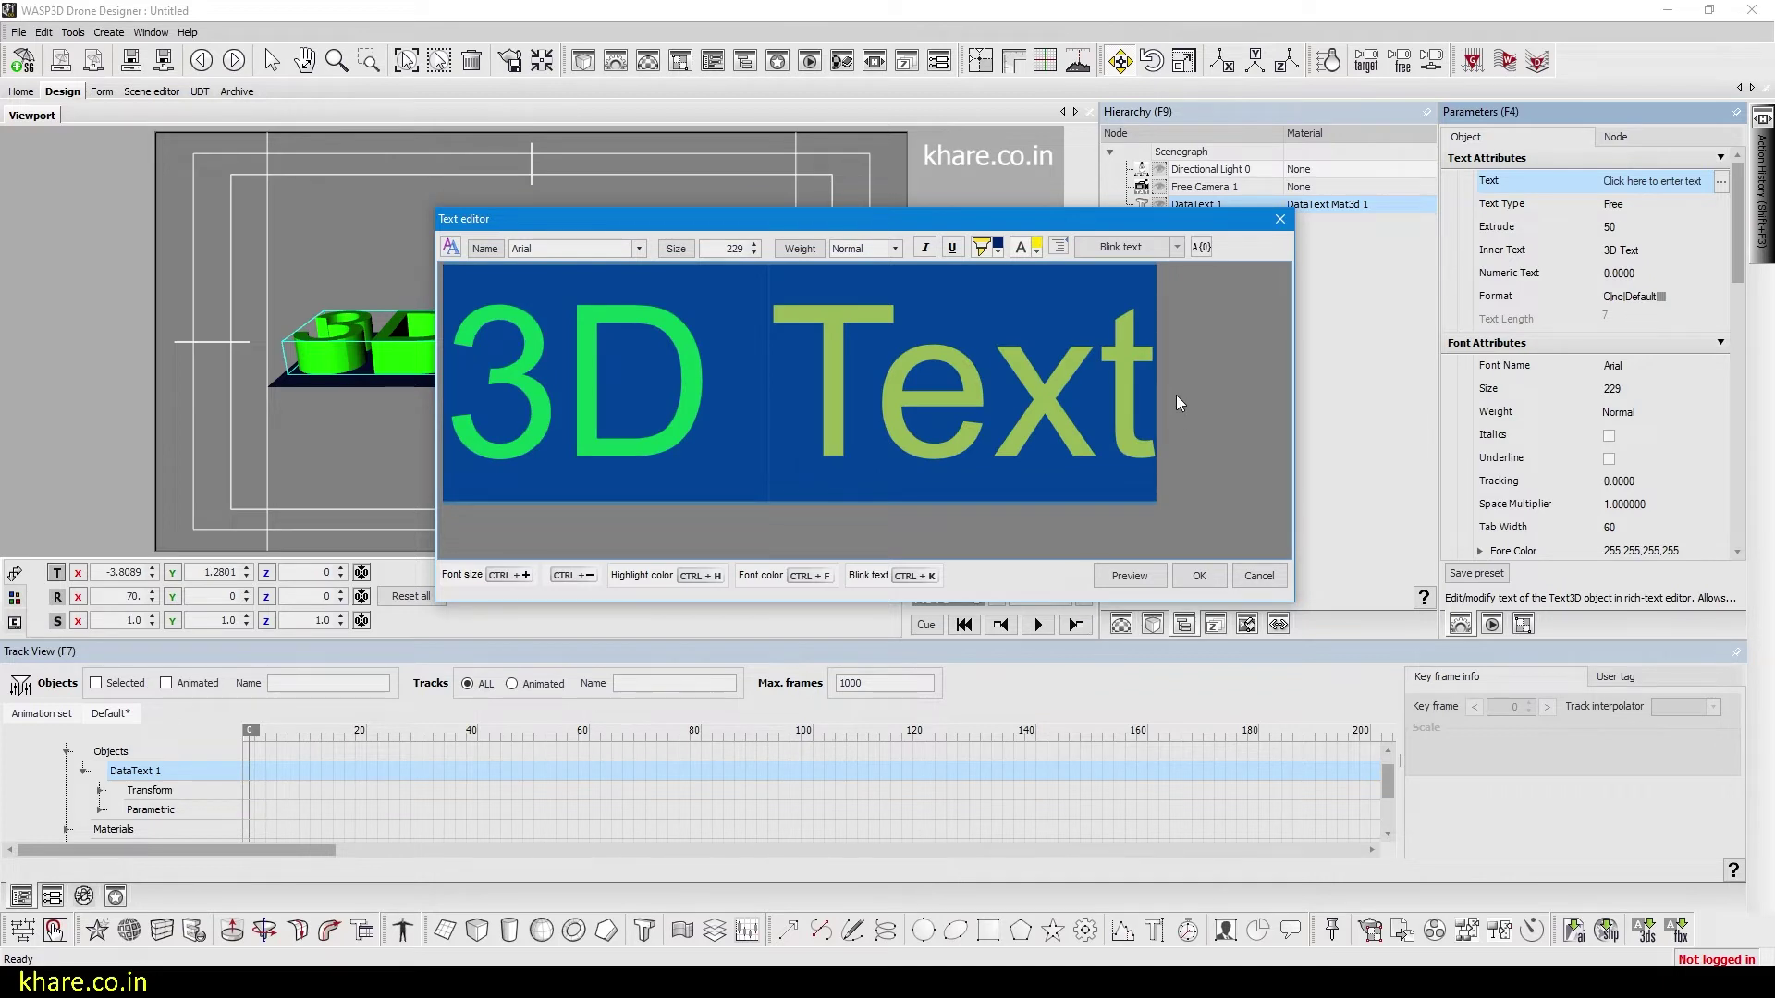
click(1259, 575)
scroll(1710, 299, down, 5)
scroll(1710, 227, up, 5)
click(1710, 226)
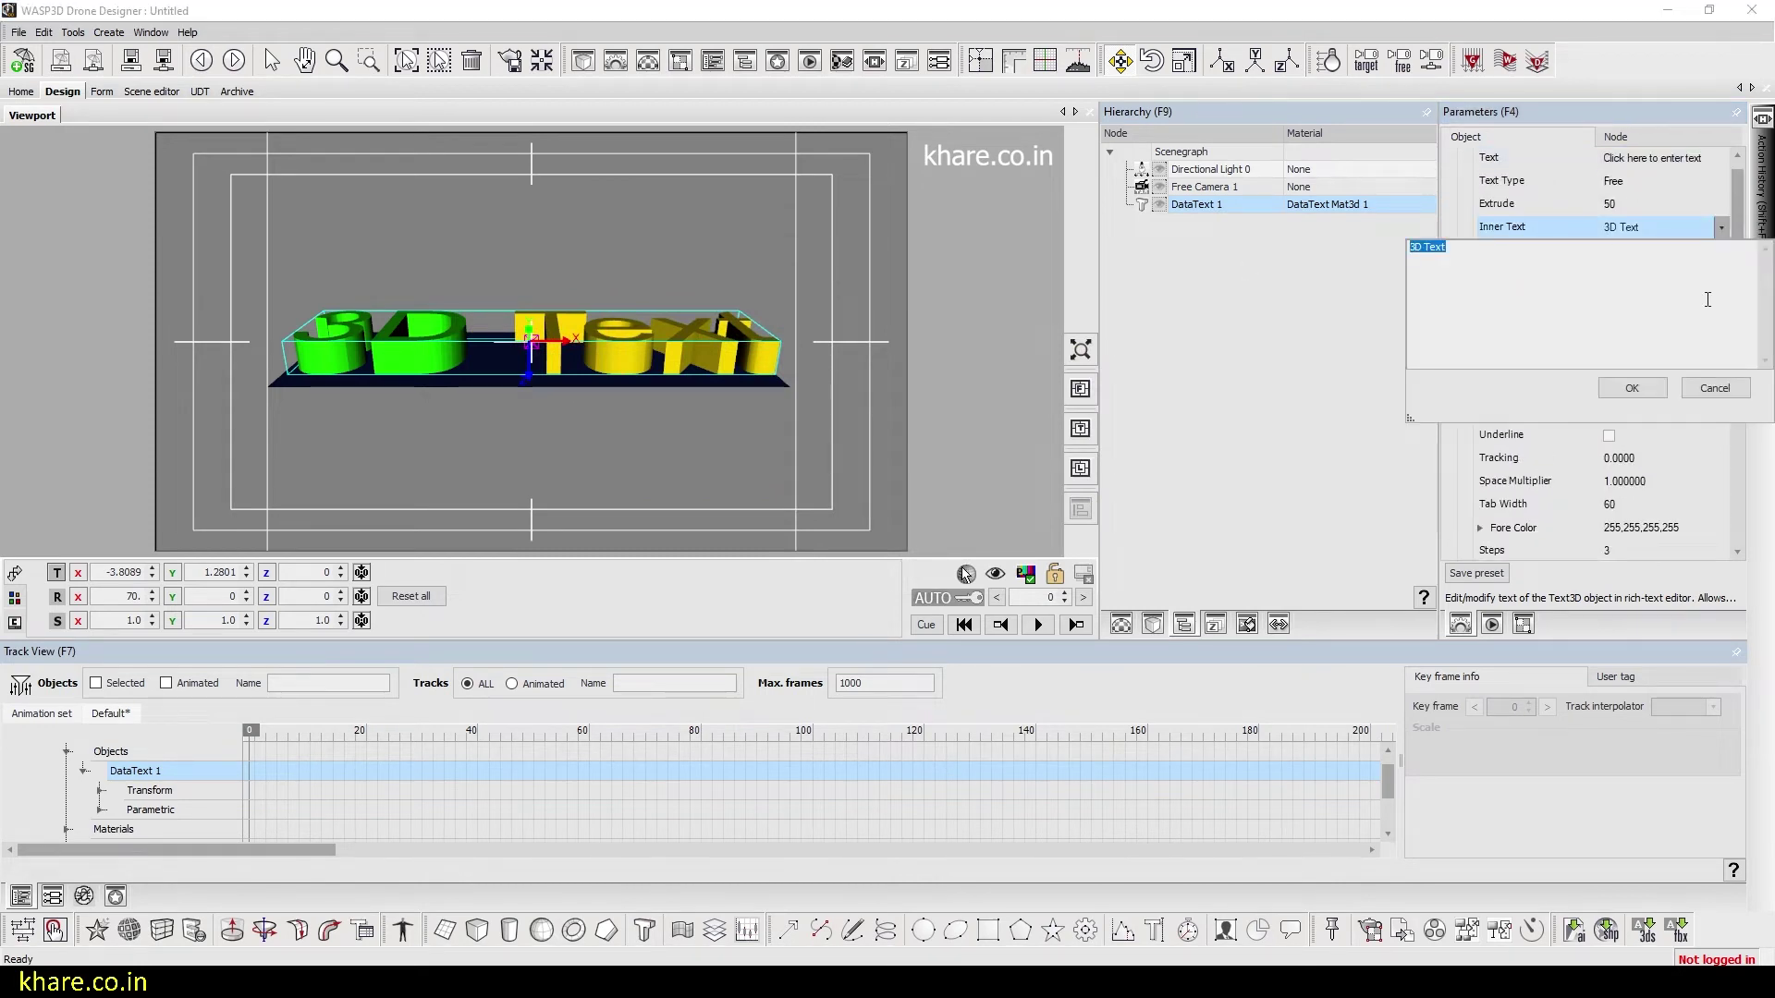
click(1714, 387)
scroll(1738, 502, down, 10)
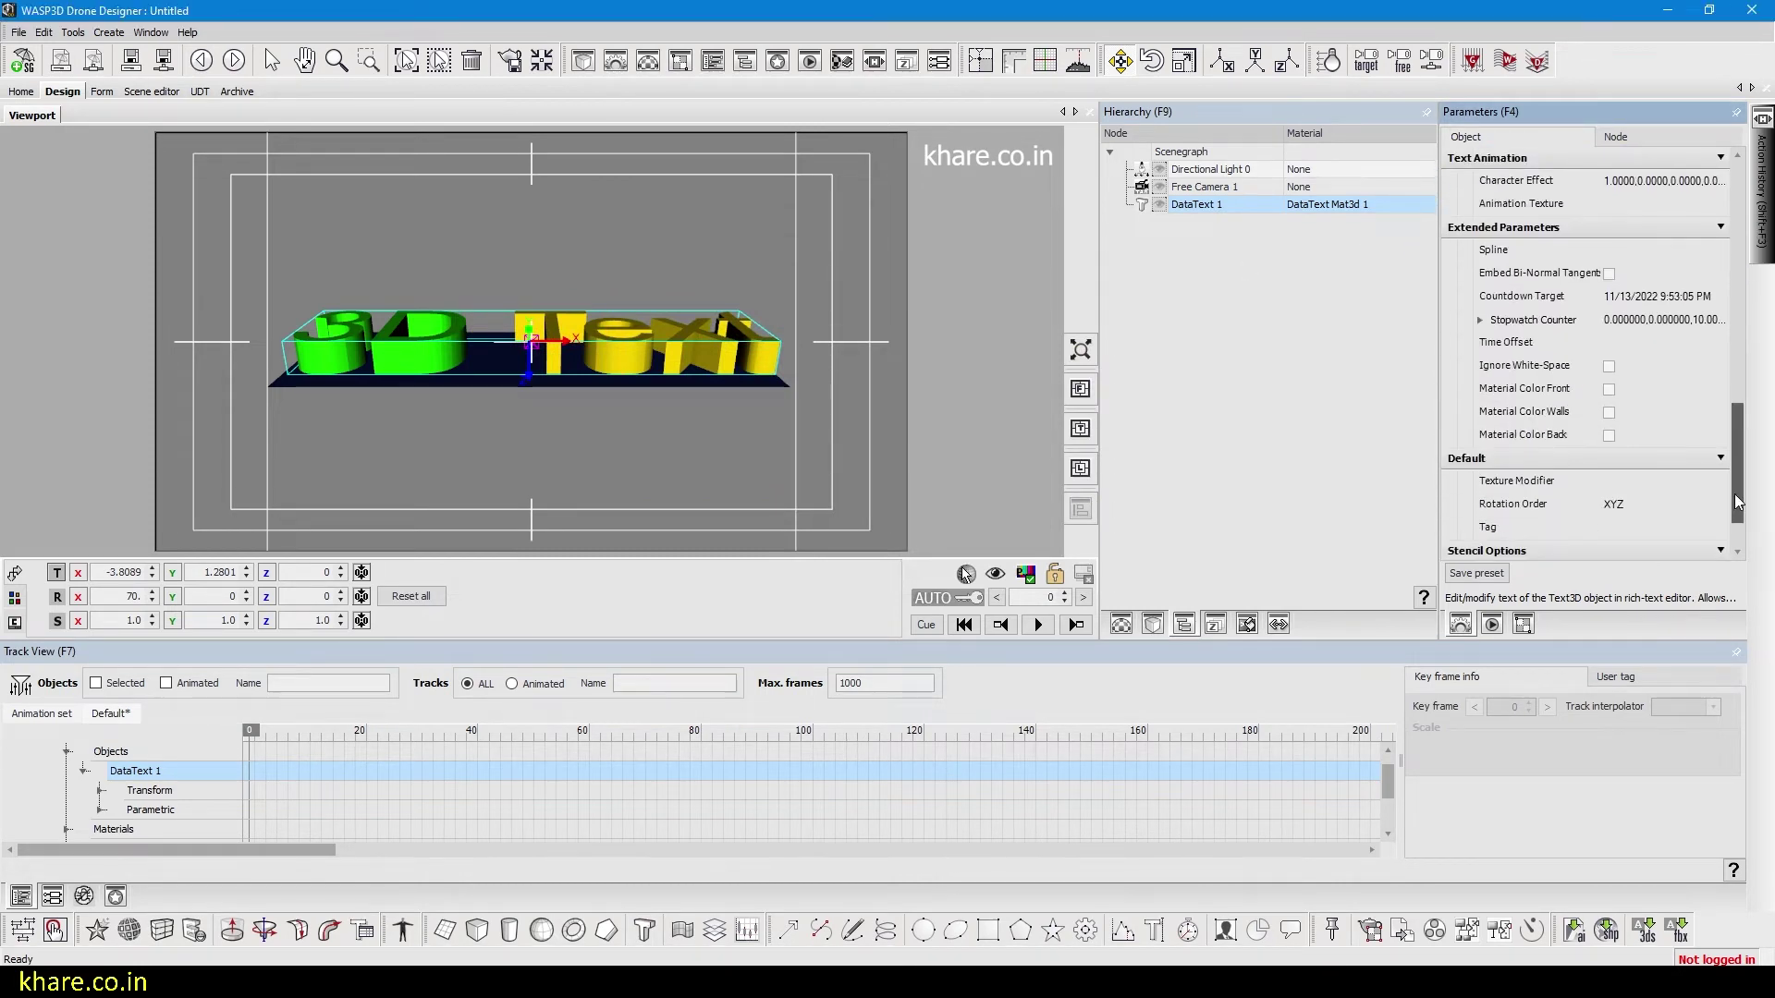
drag(1738, 502, 1738, 262)
- Set the text's X rotation to 26 and change its inner text to "3D Text 123"
click(361, 594)
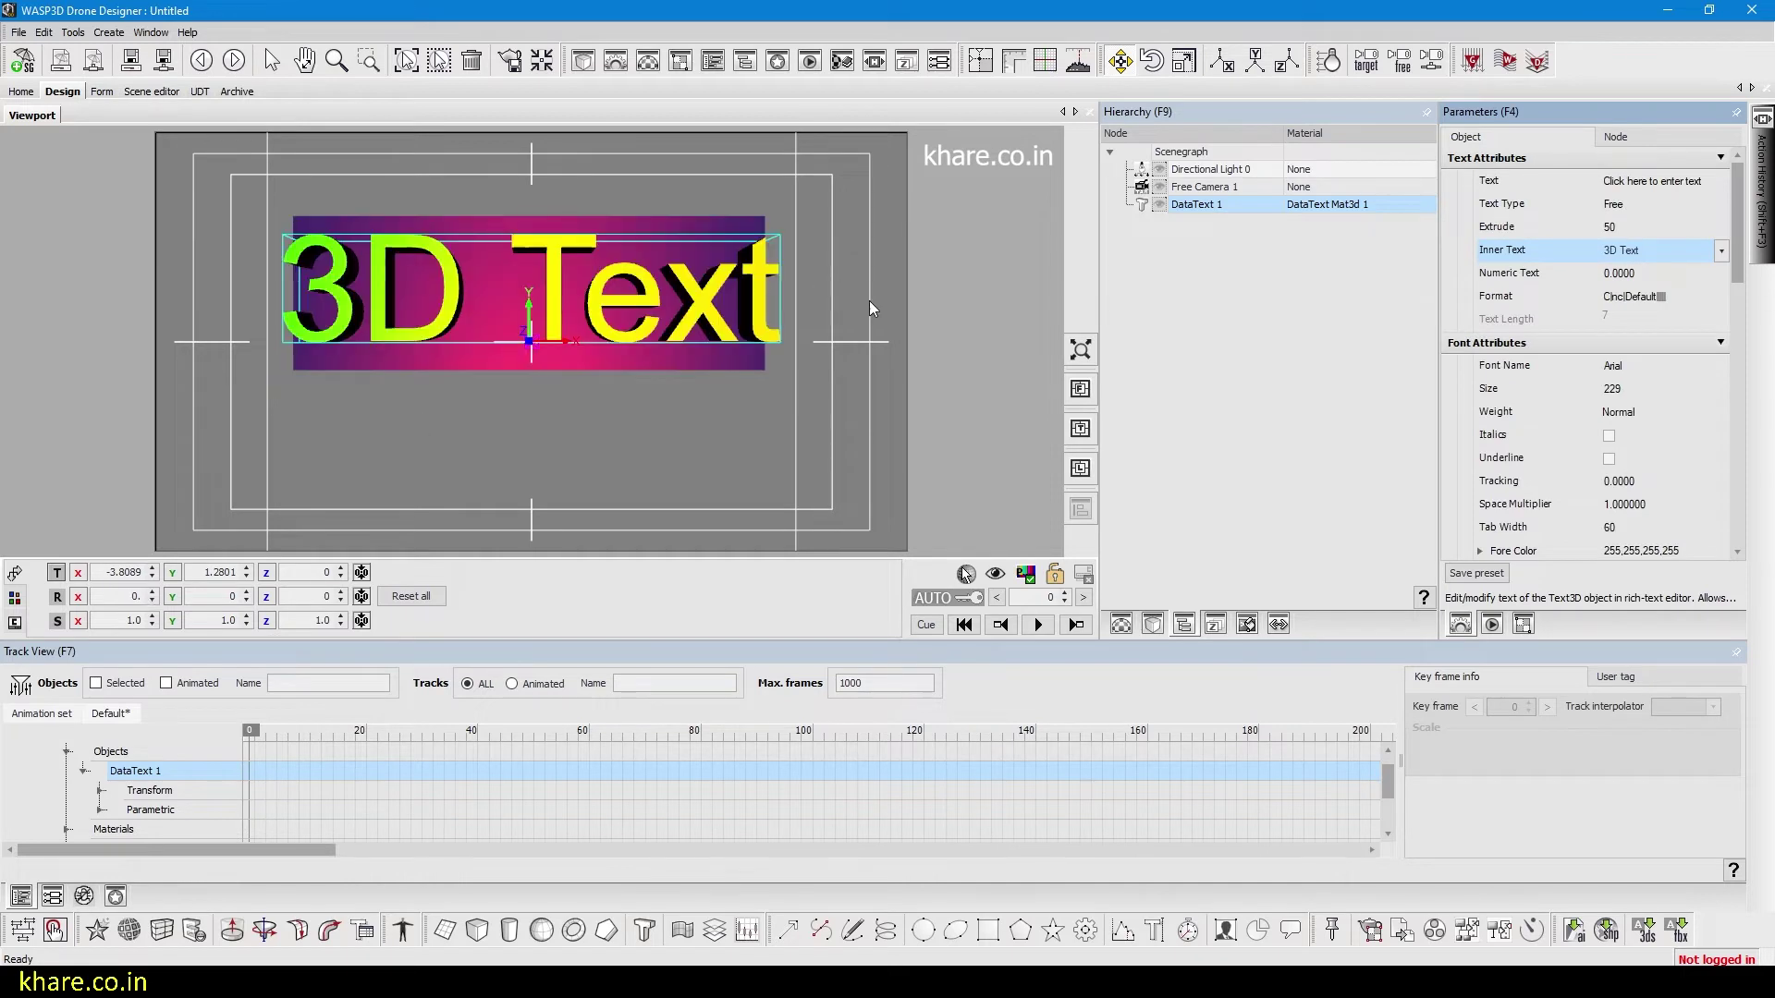
text(26)
click(1647, 247)
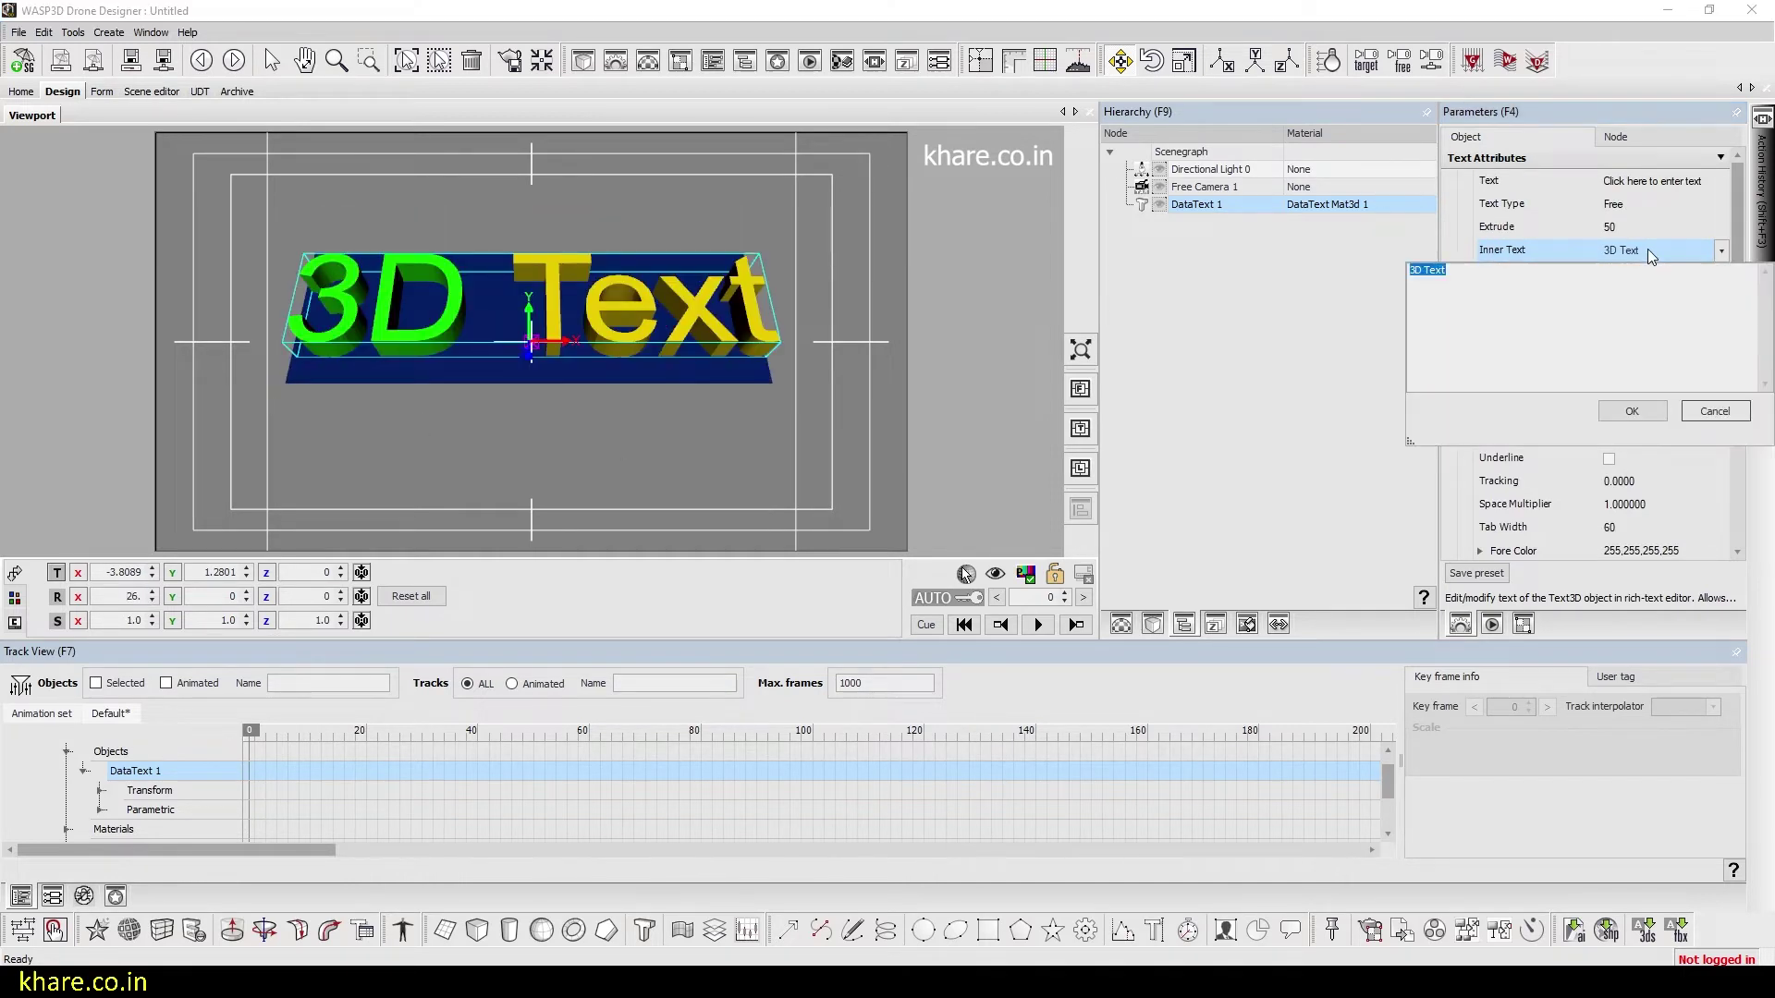
key(End)
text(123)
click(1613, 412)
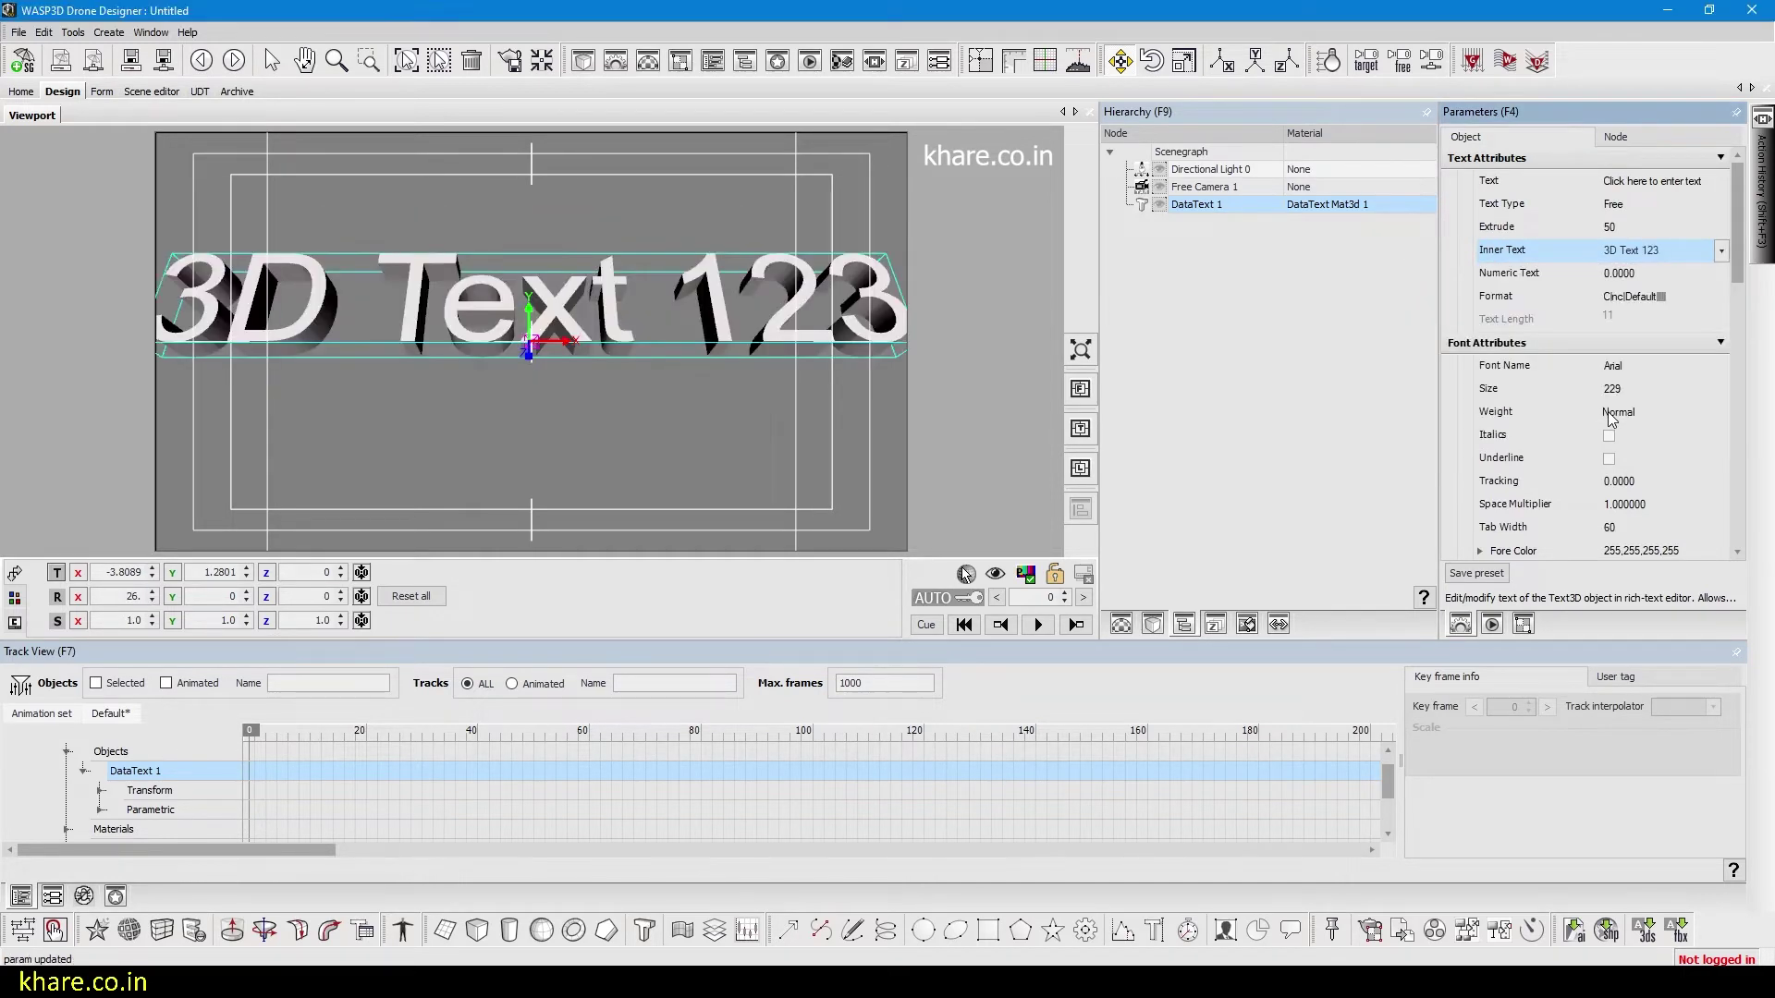
click(1727, 182)
click(1721, 181)
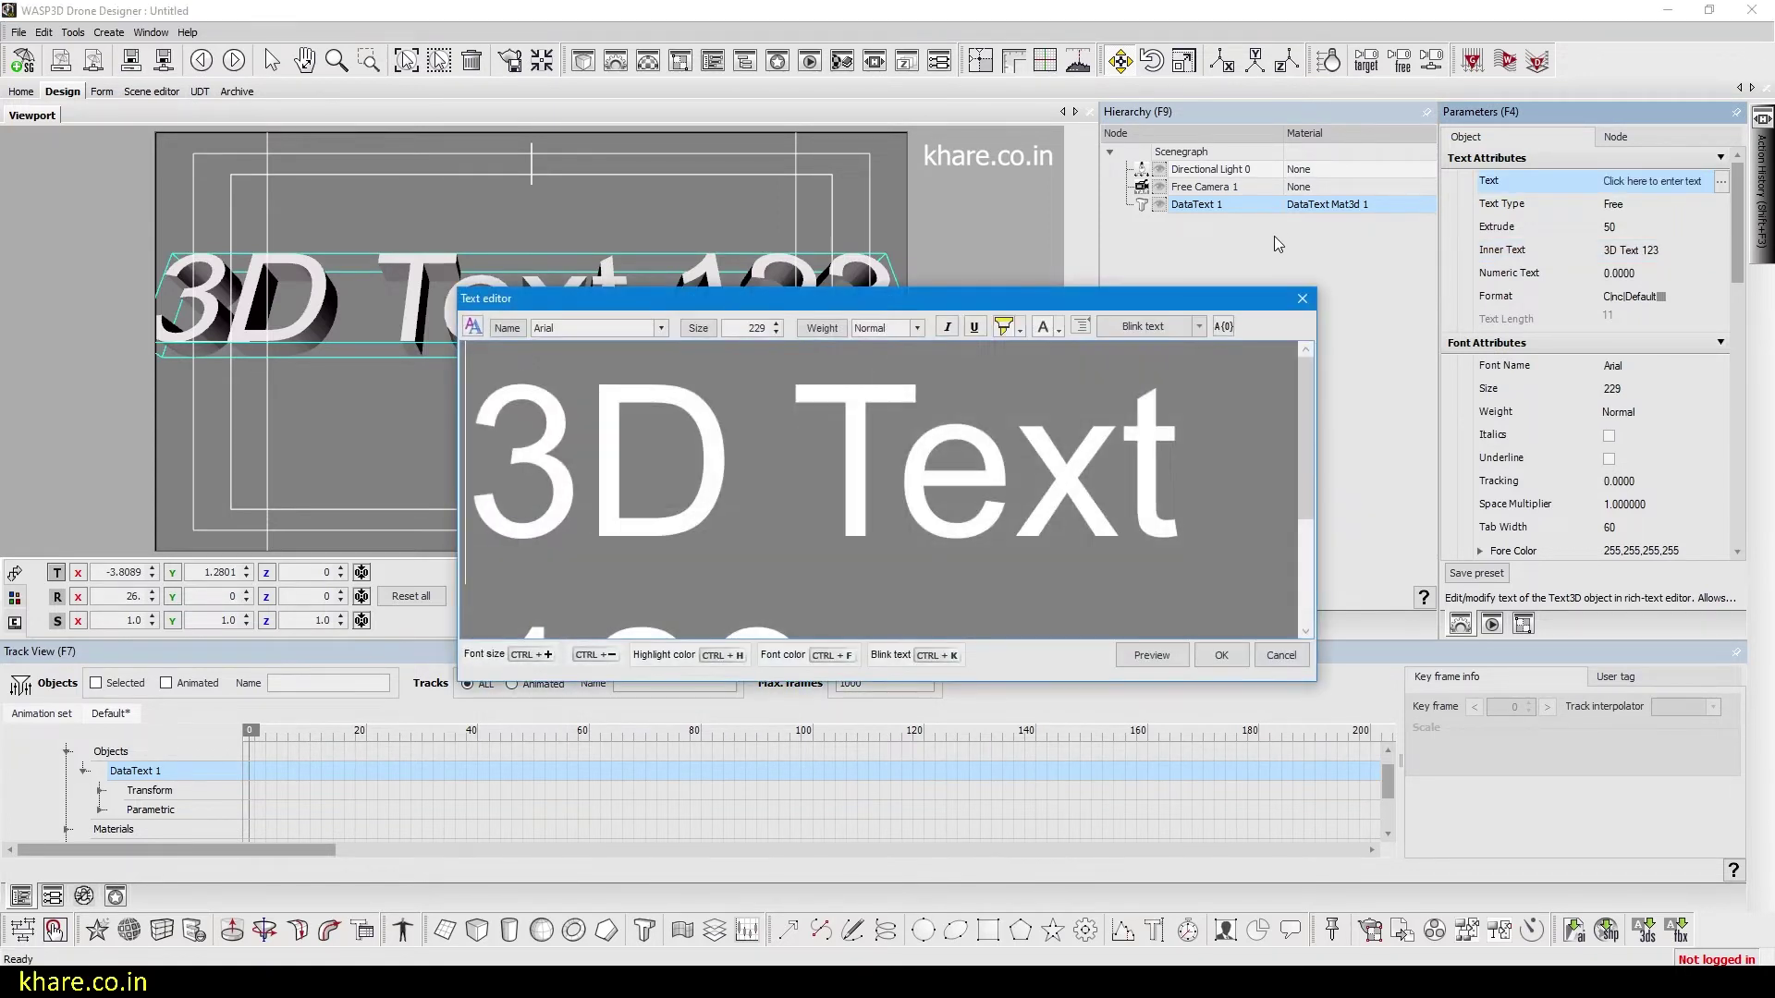
click(1279, 656)
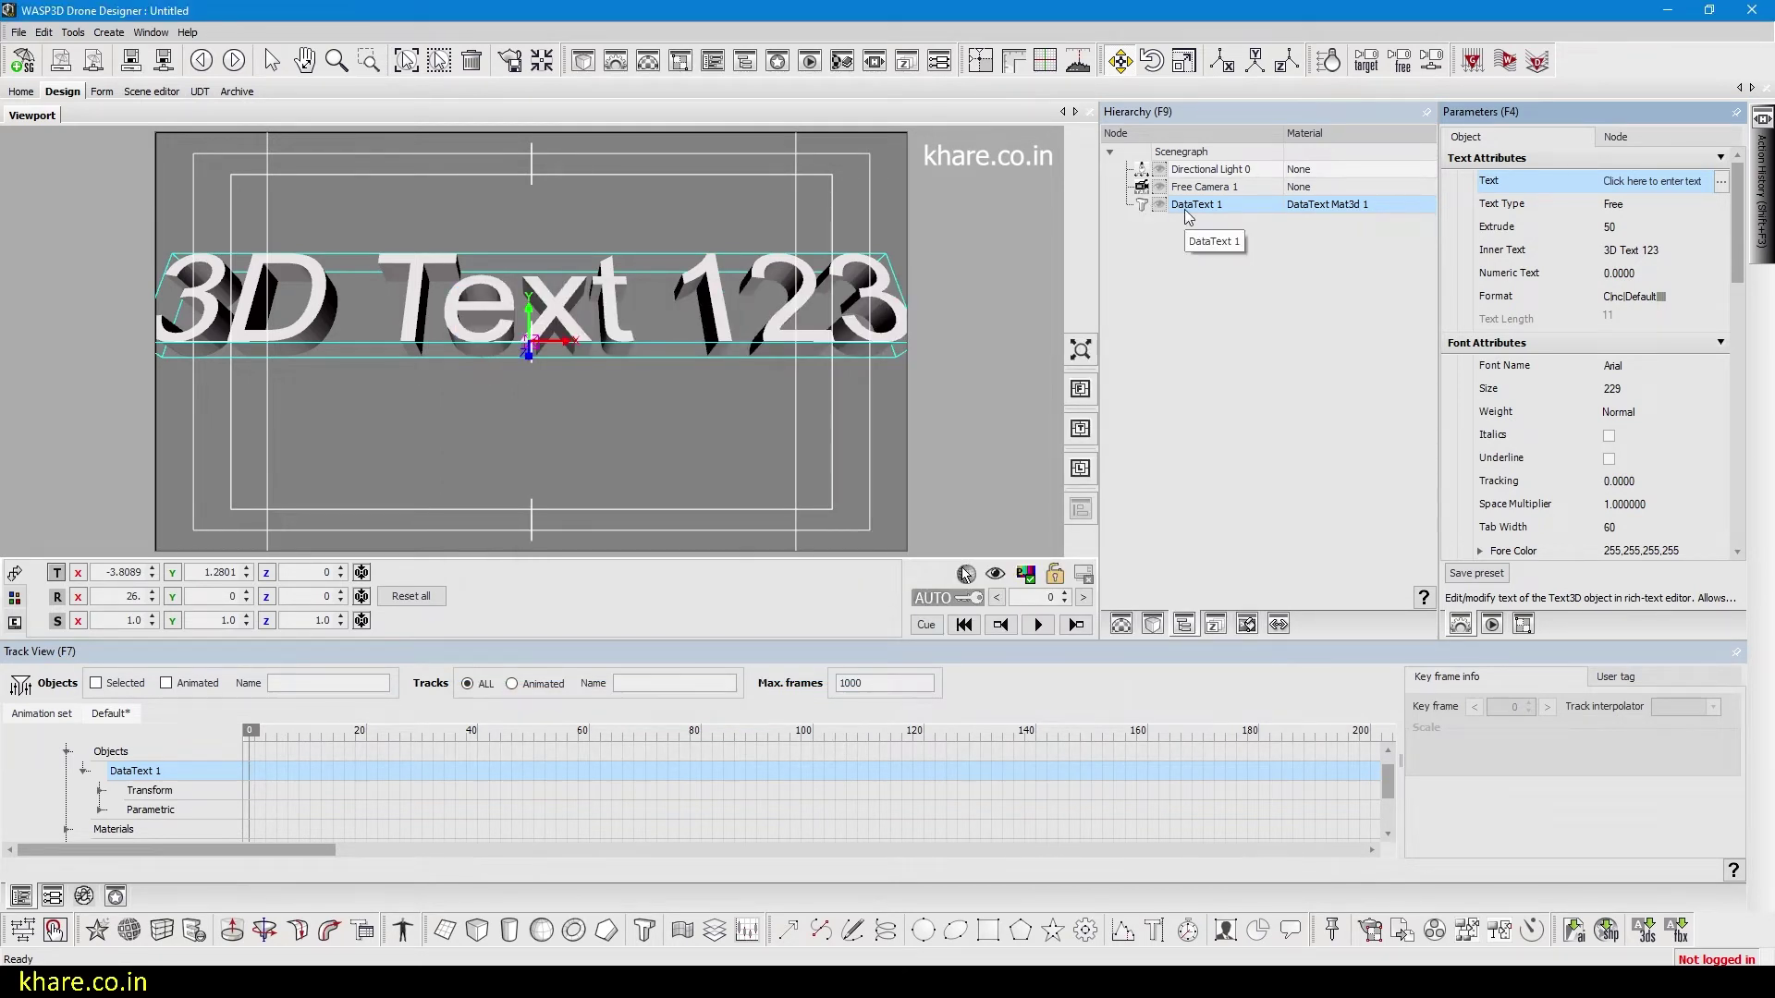
- Set the text's X rotation to 13
drag(150, 597, 100, 596)
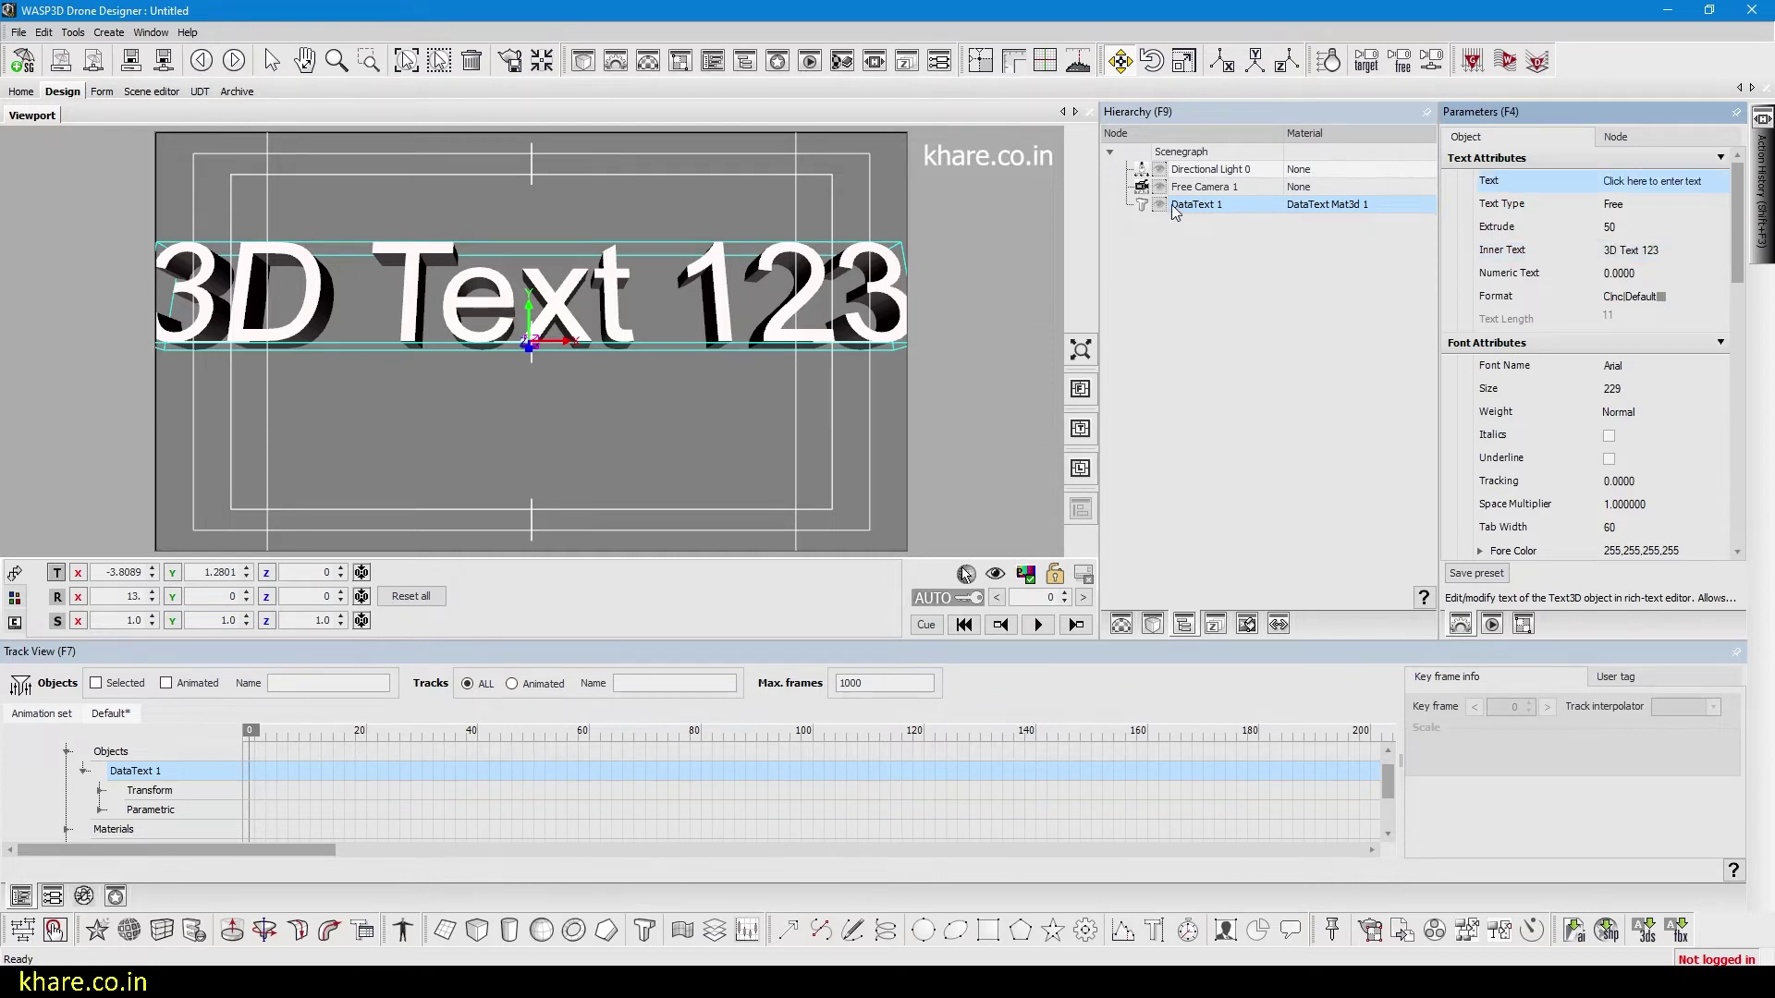
click(1665, 181)
click(1725, 180)
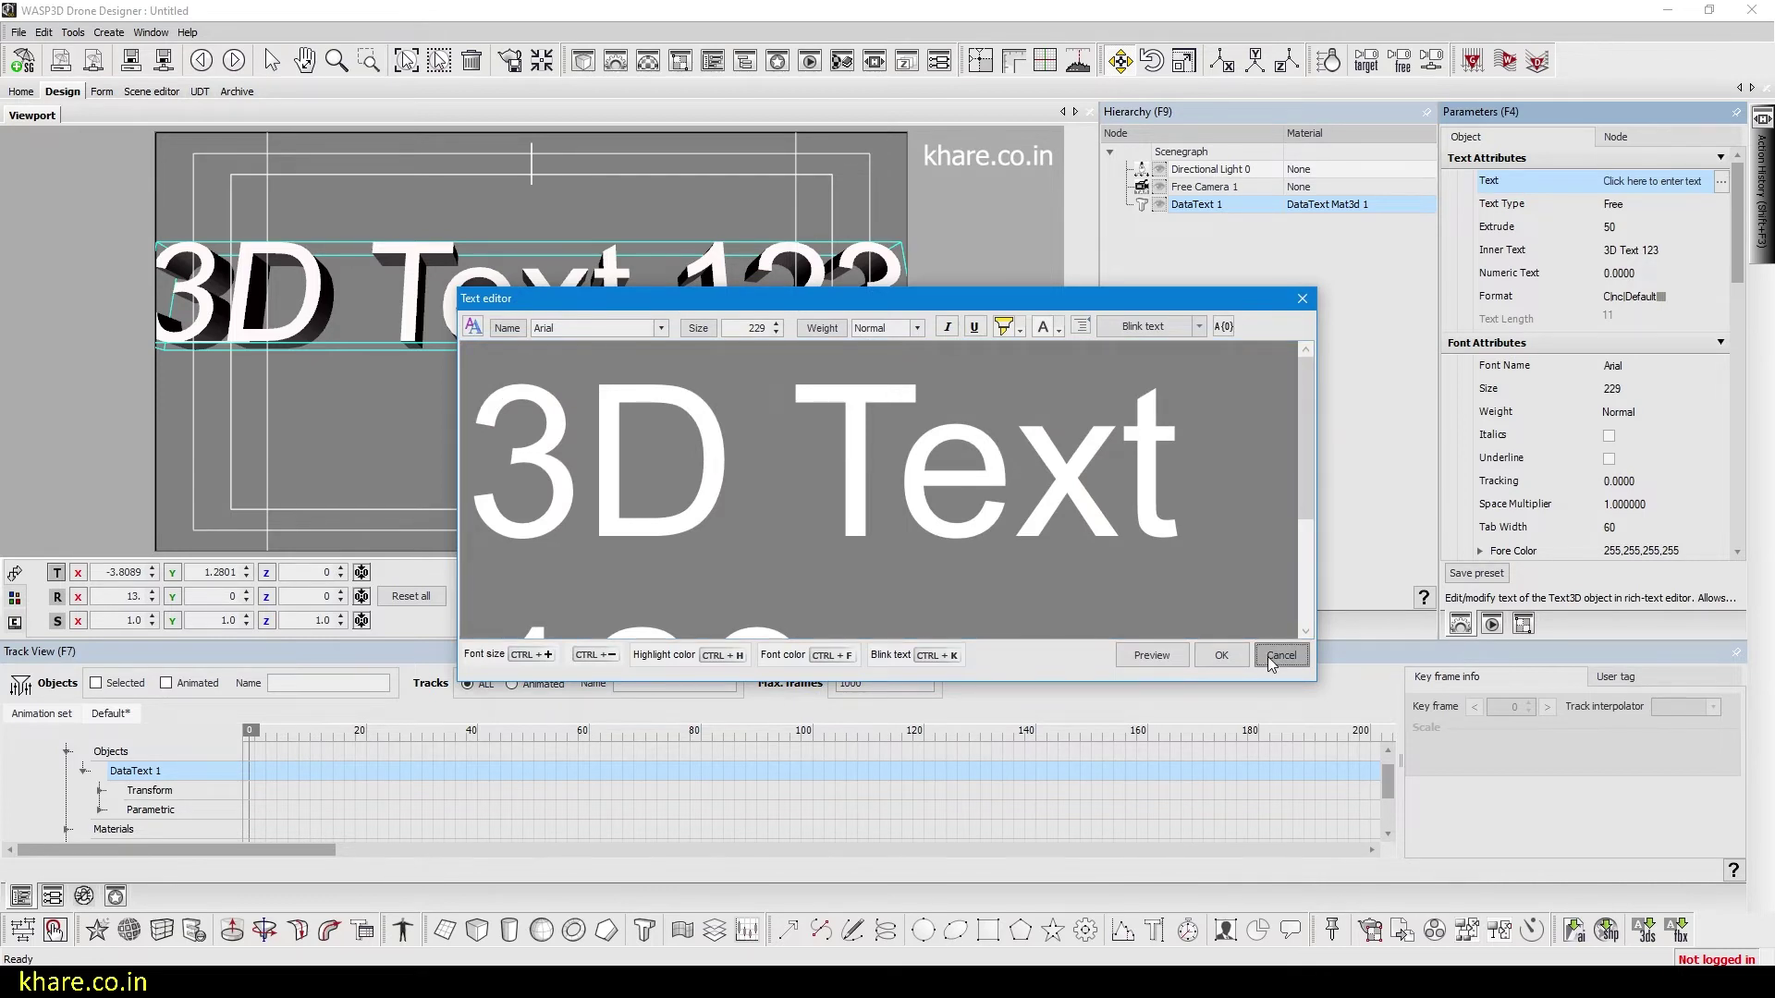
drag(986, 297, 843, 160)
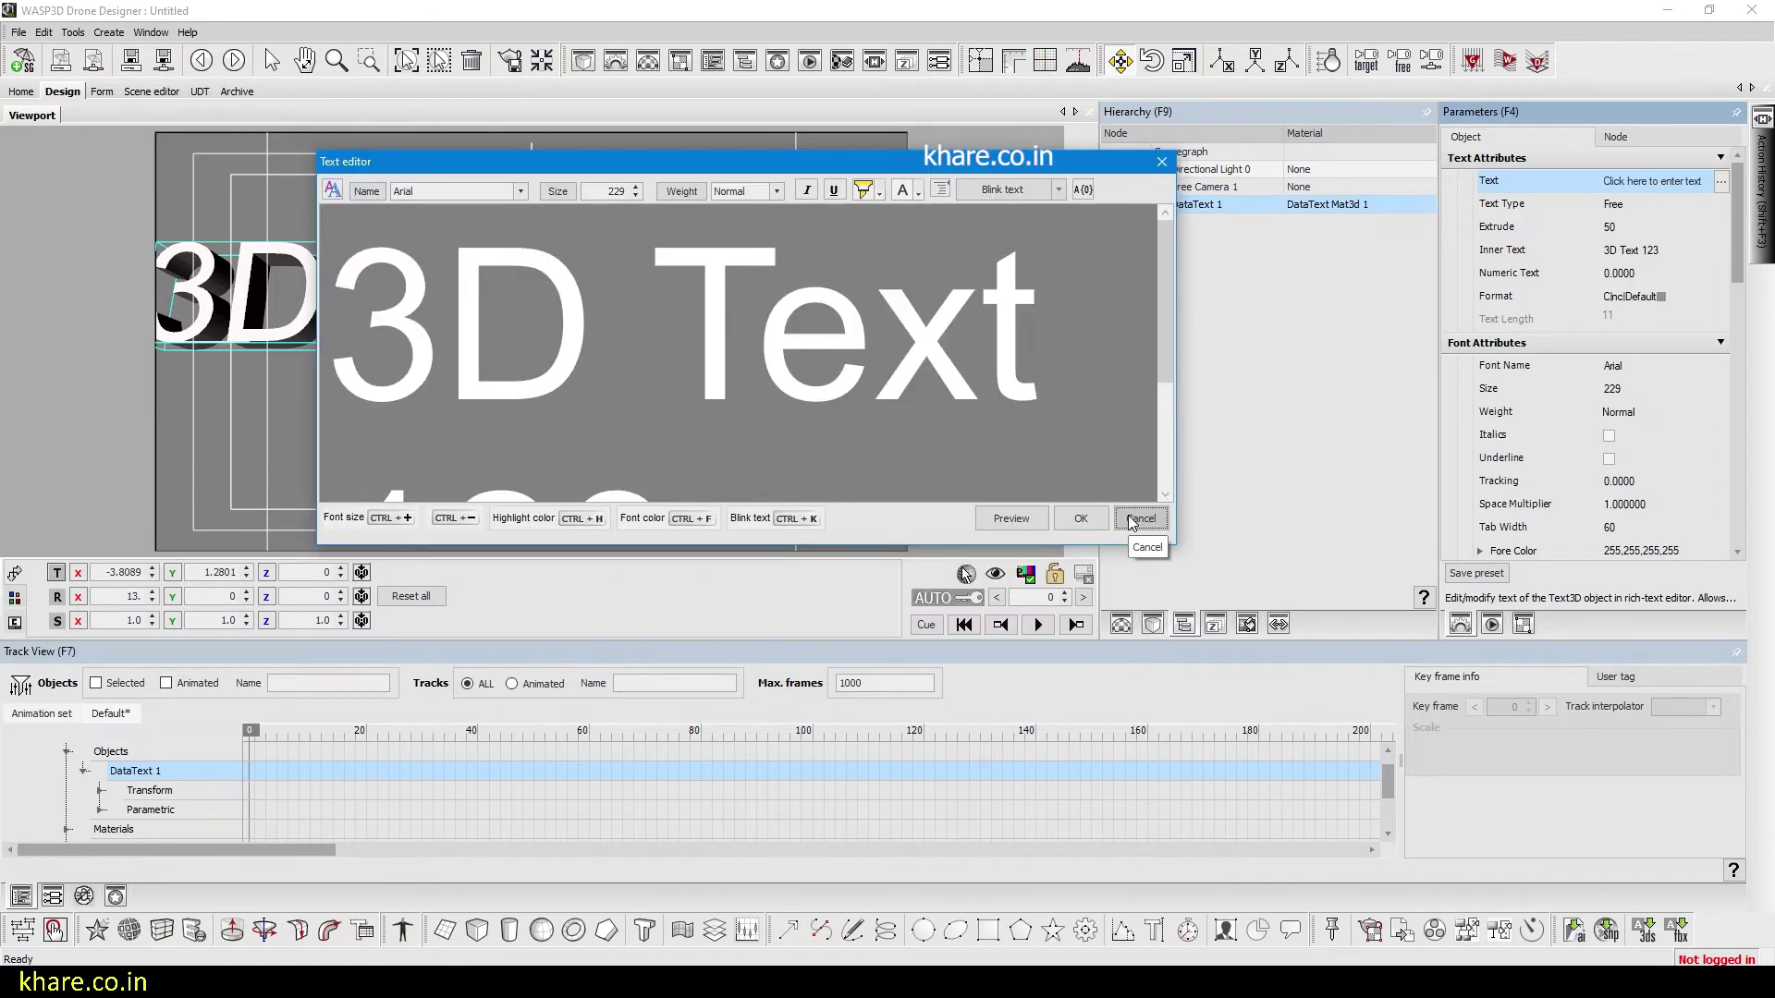
click(1133, 519)
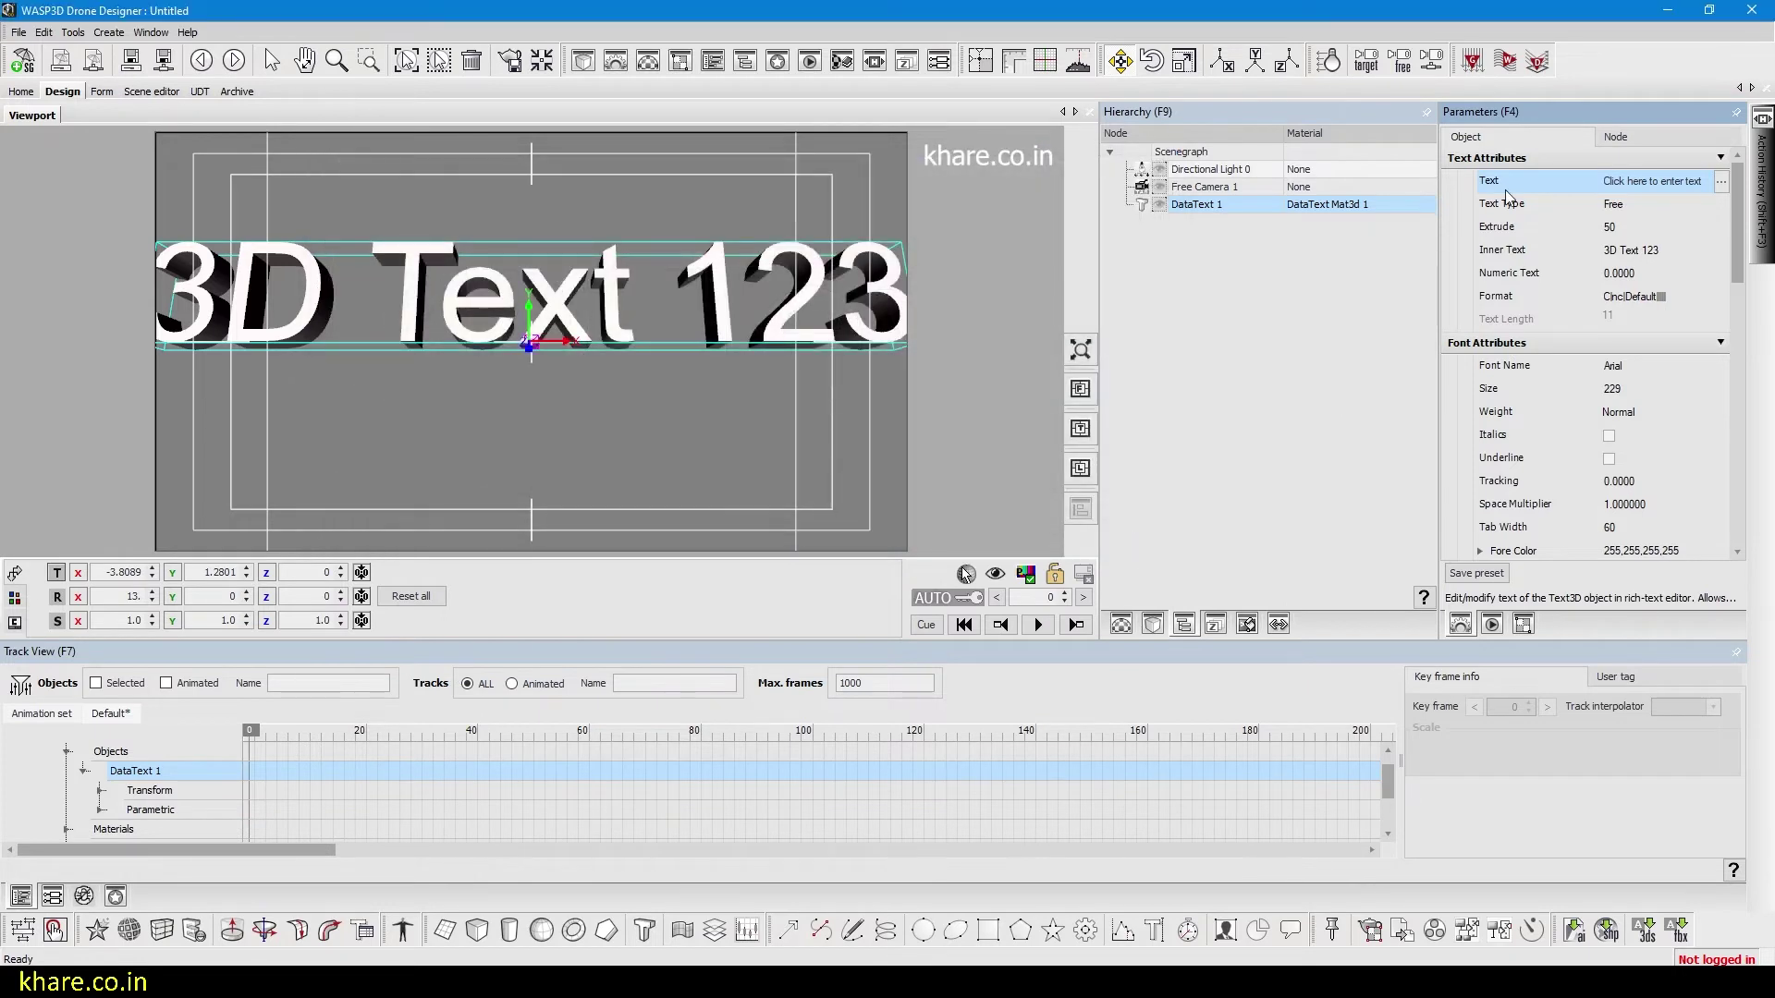
- Set DataText 1's extrude to 80 and its inner text to "hello world"
click(1615, 230)
mouse_move(1653, 231)
mouse_down()
mouse_move(1623, 225)
mouse_move(1667, 223)
mouse_up()
click(1631, 249)
drag(1513, 281, 1294, 288)
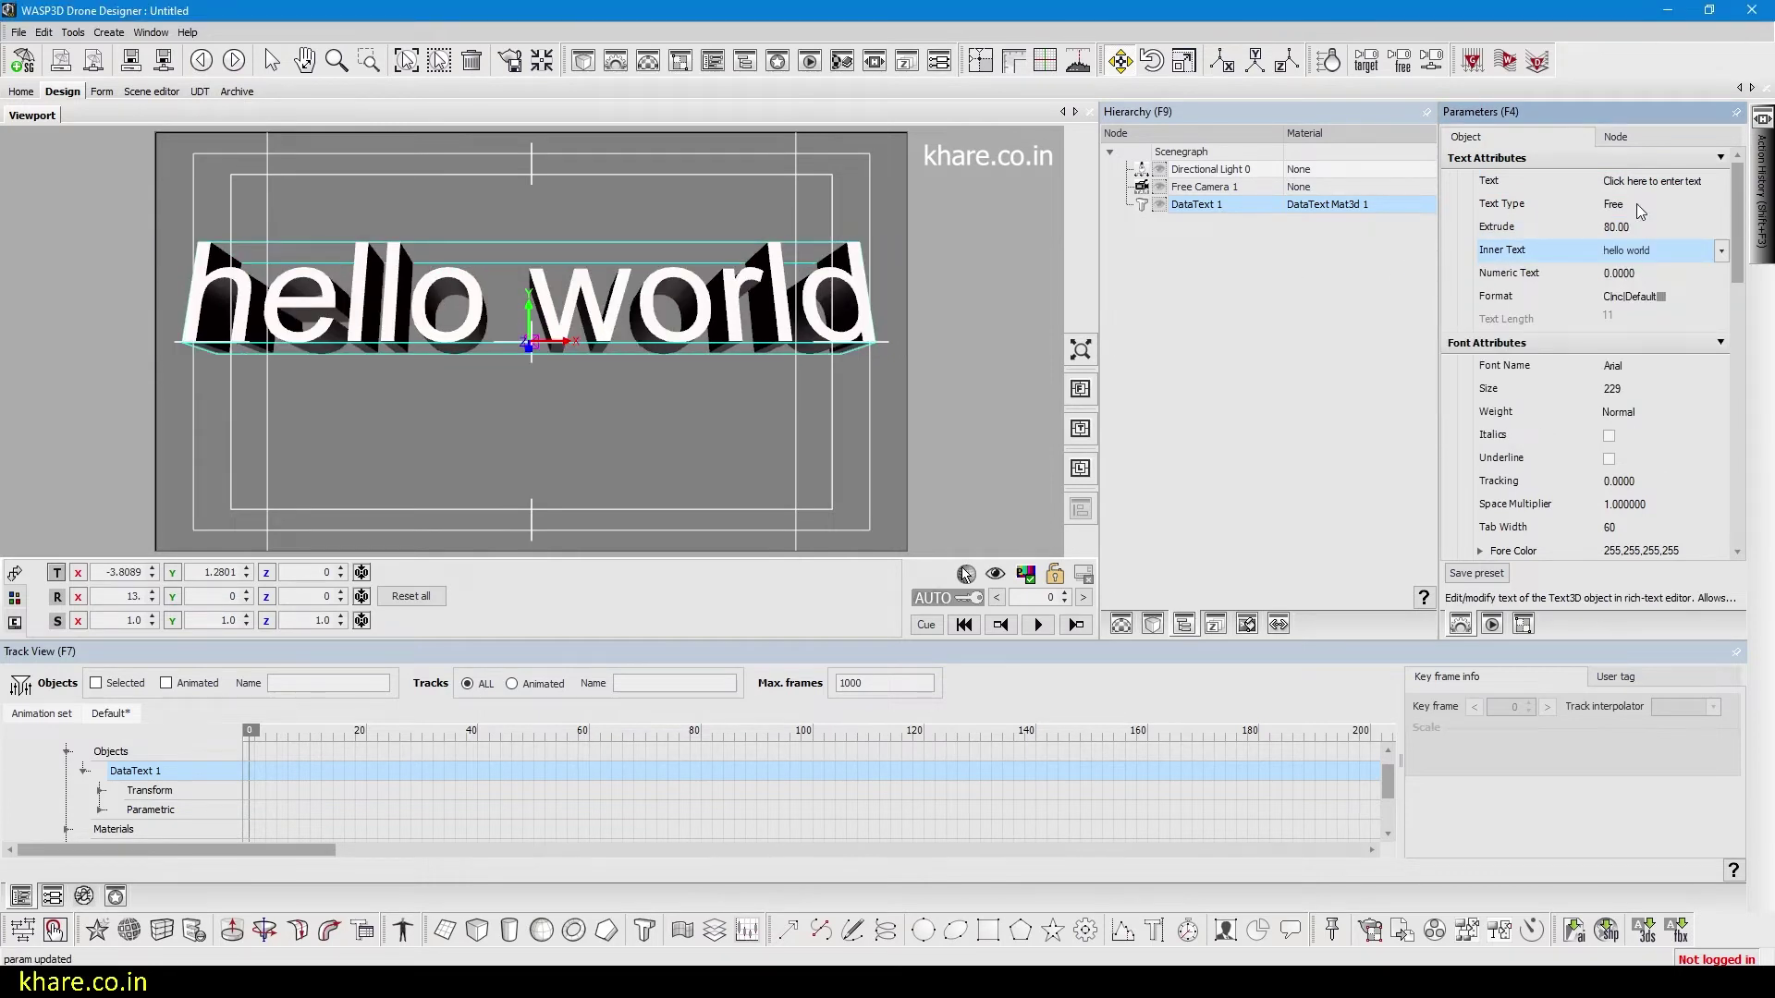
- Look through the available text types and change DataText 1's type from free text to Number
click(1638, 205)
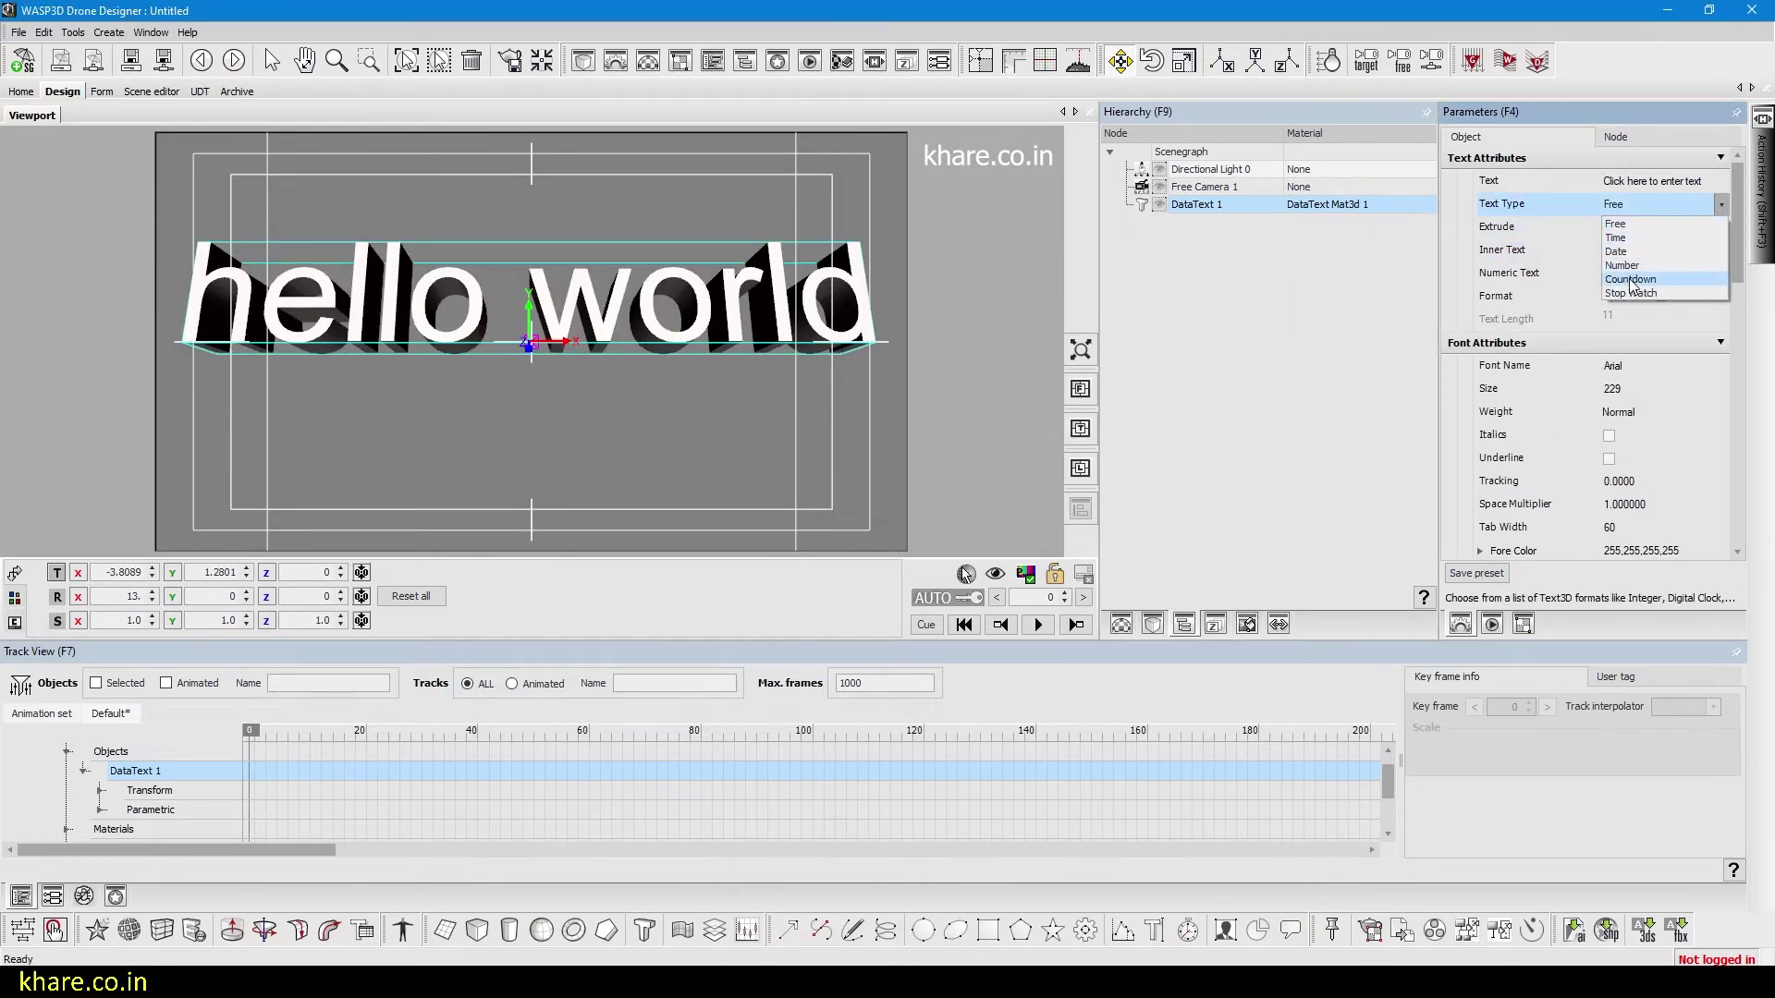
click(923, 312)
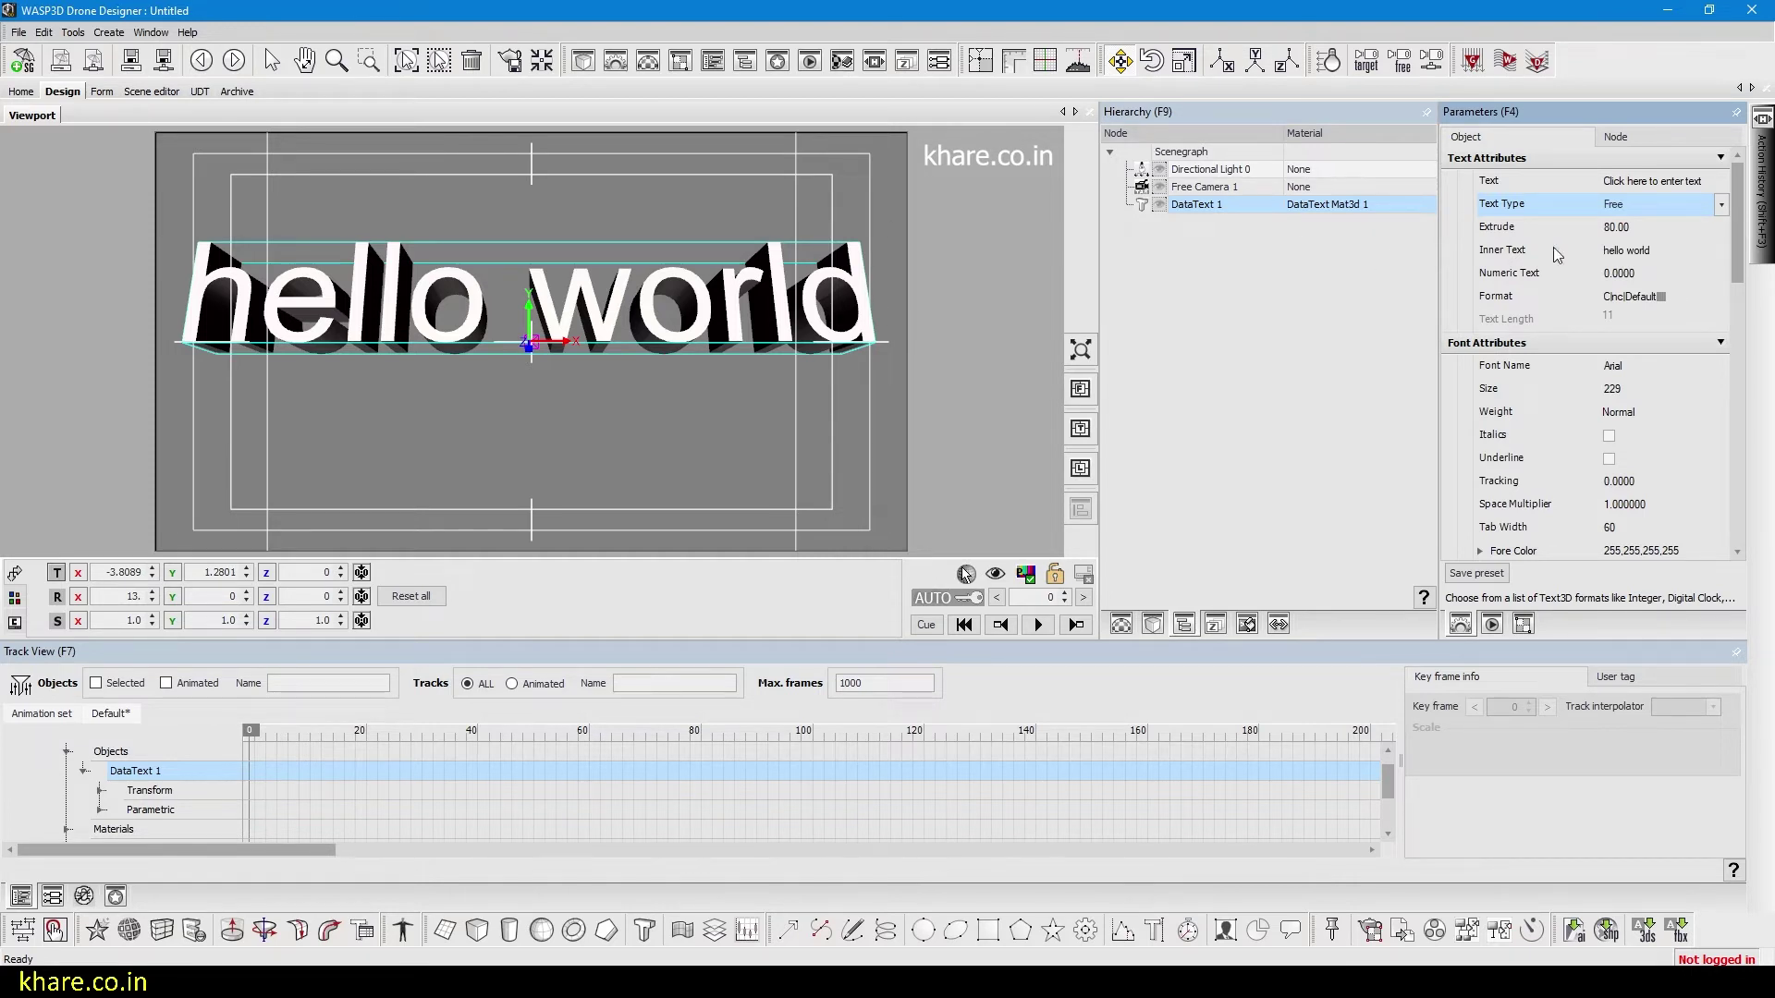
click(1694, 208)
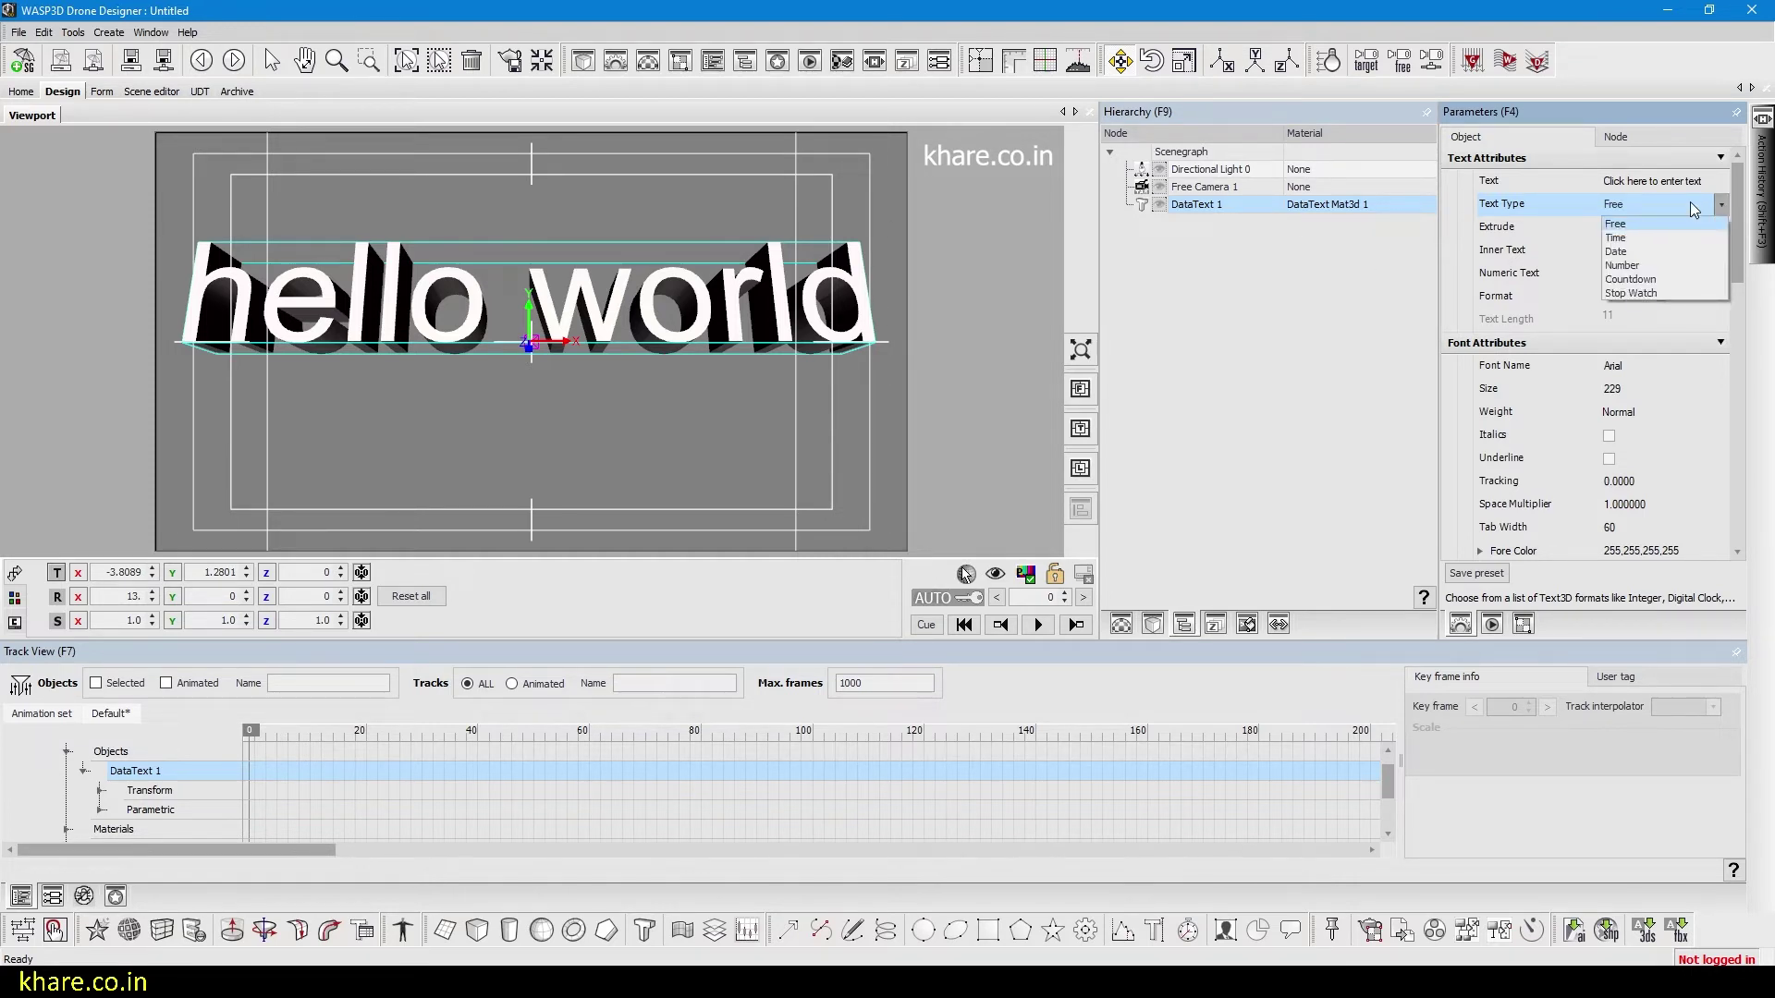
click(1645, 267)
click(1642, 211)
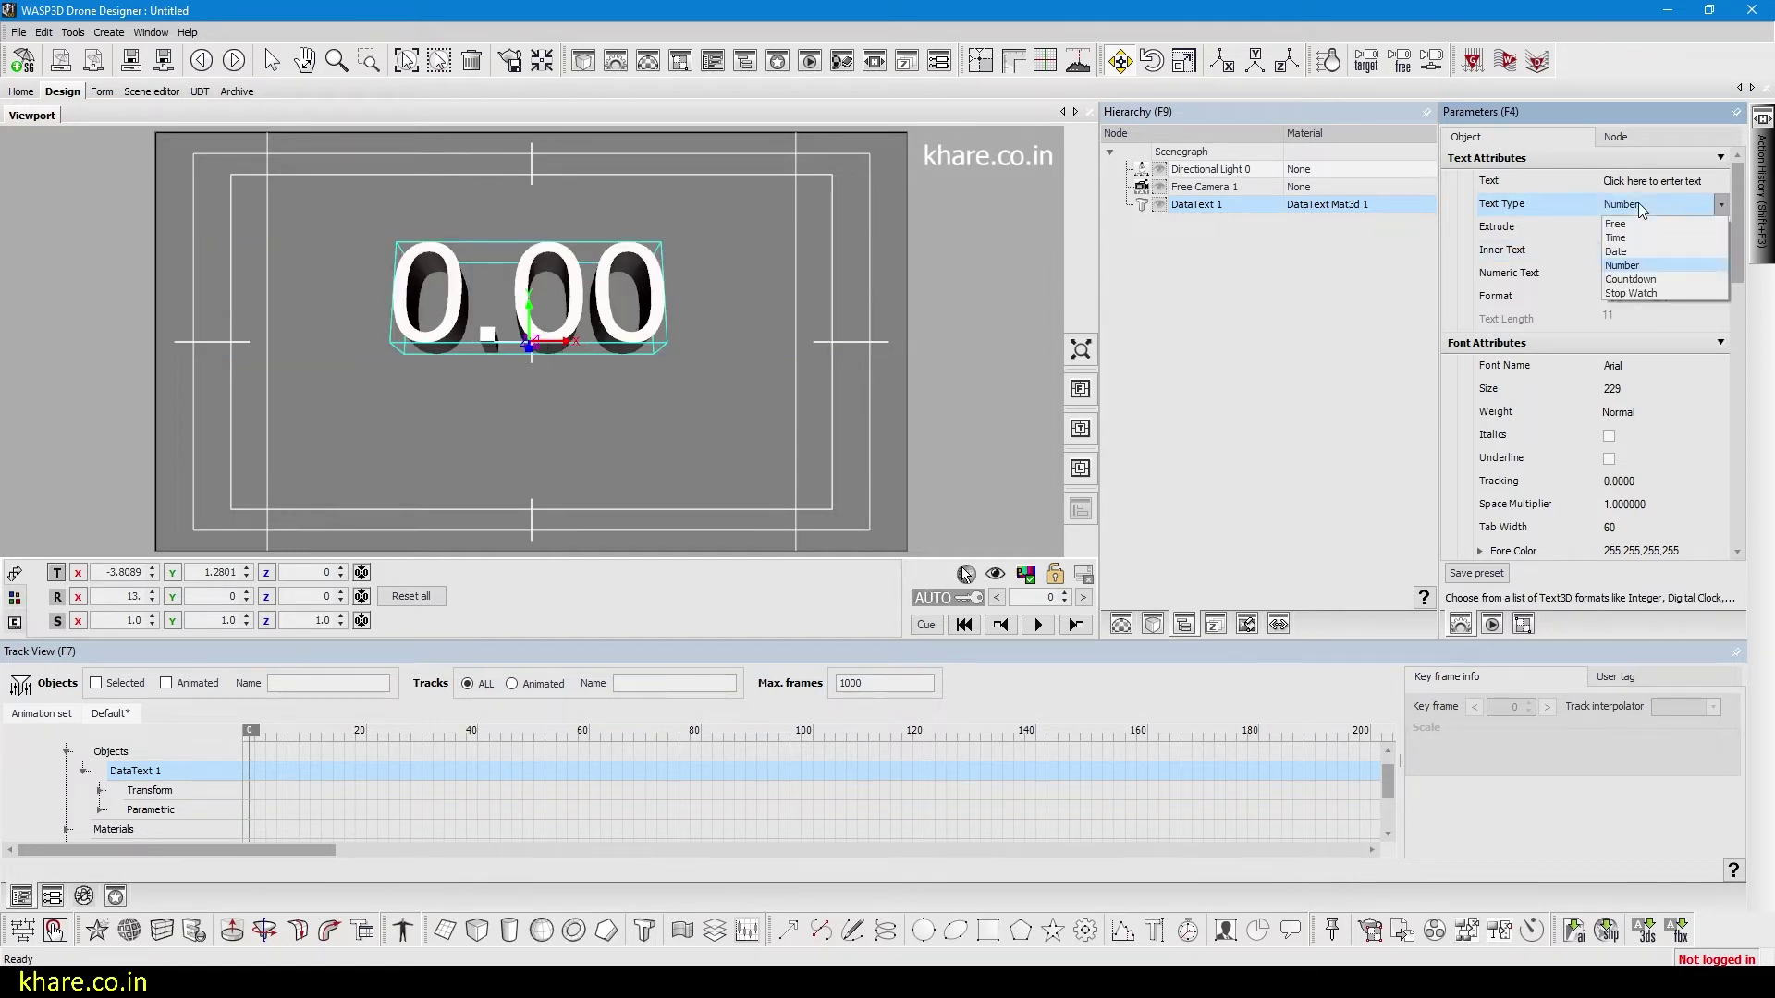
click(1643, 268)
click(1501, 257)
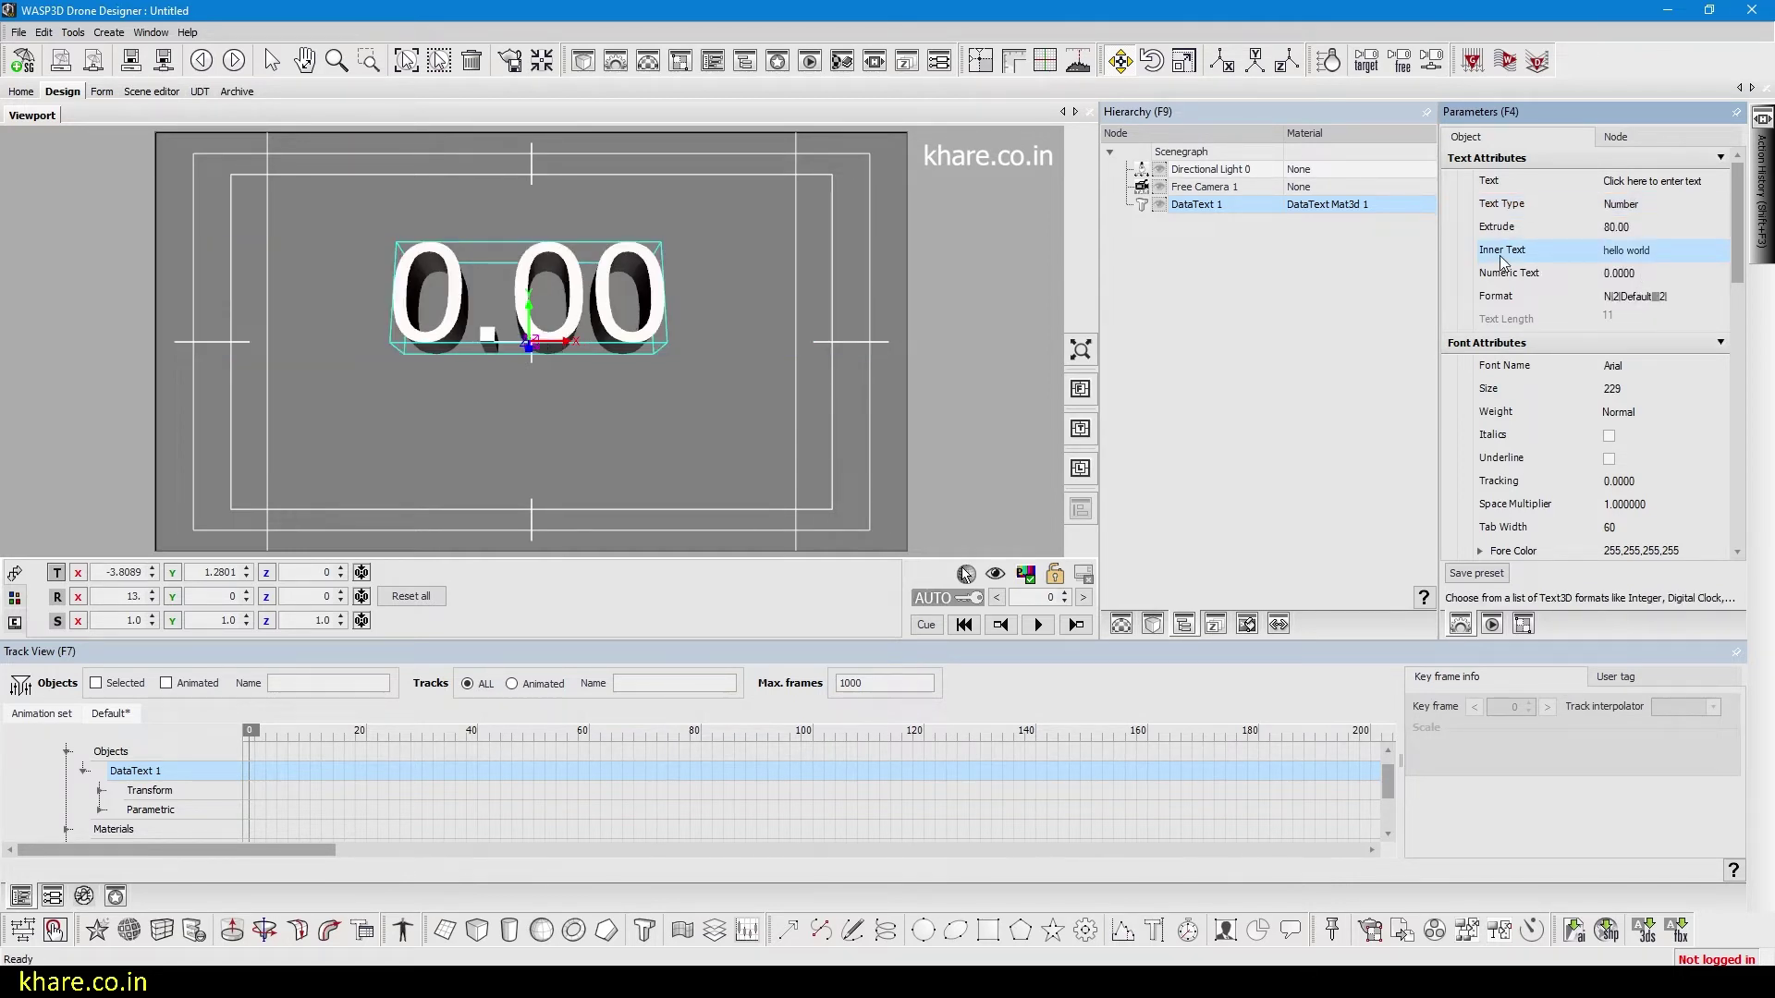
- Set the numeric text to 10 and move the text slightly down to about X 2.54, Y -39.68
click(1639, 274)
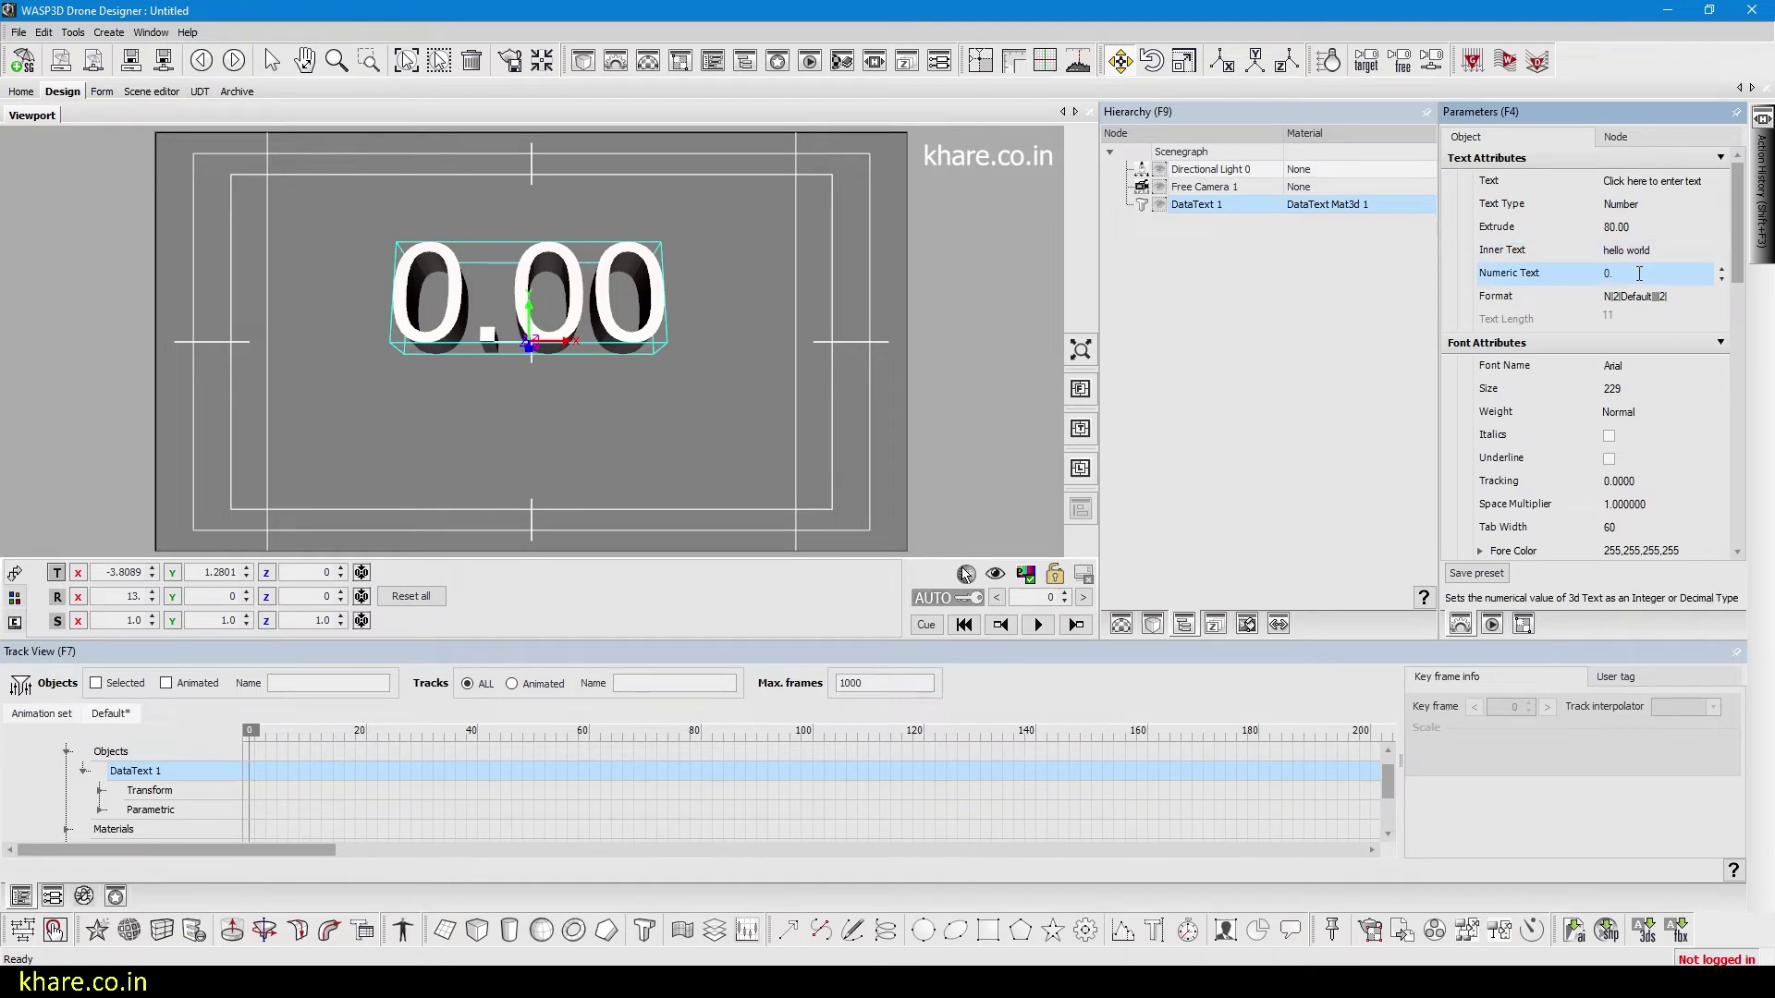
text(10)
key(Return)
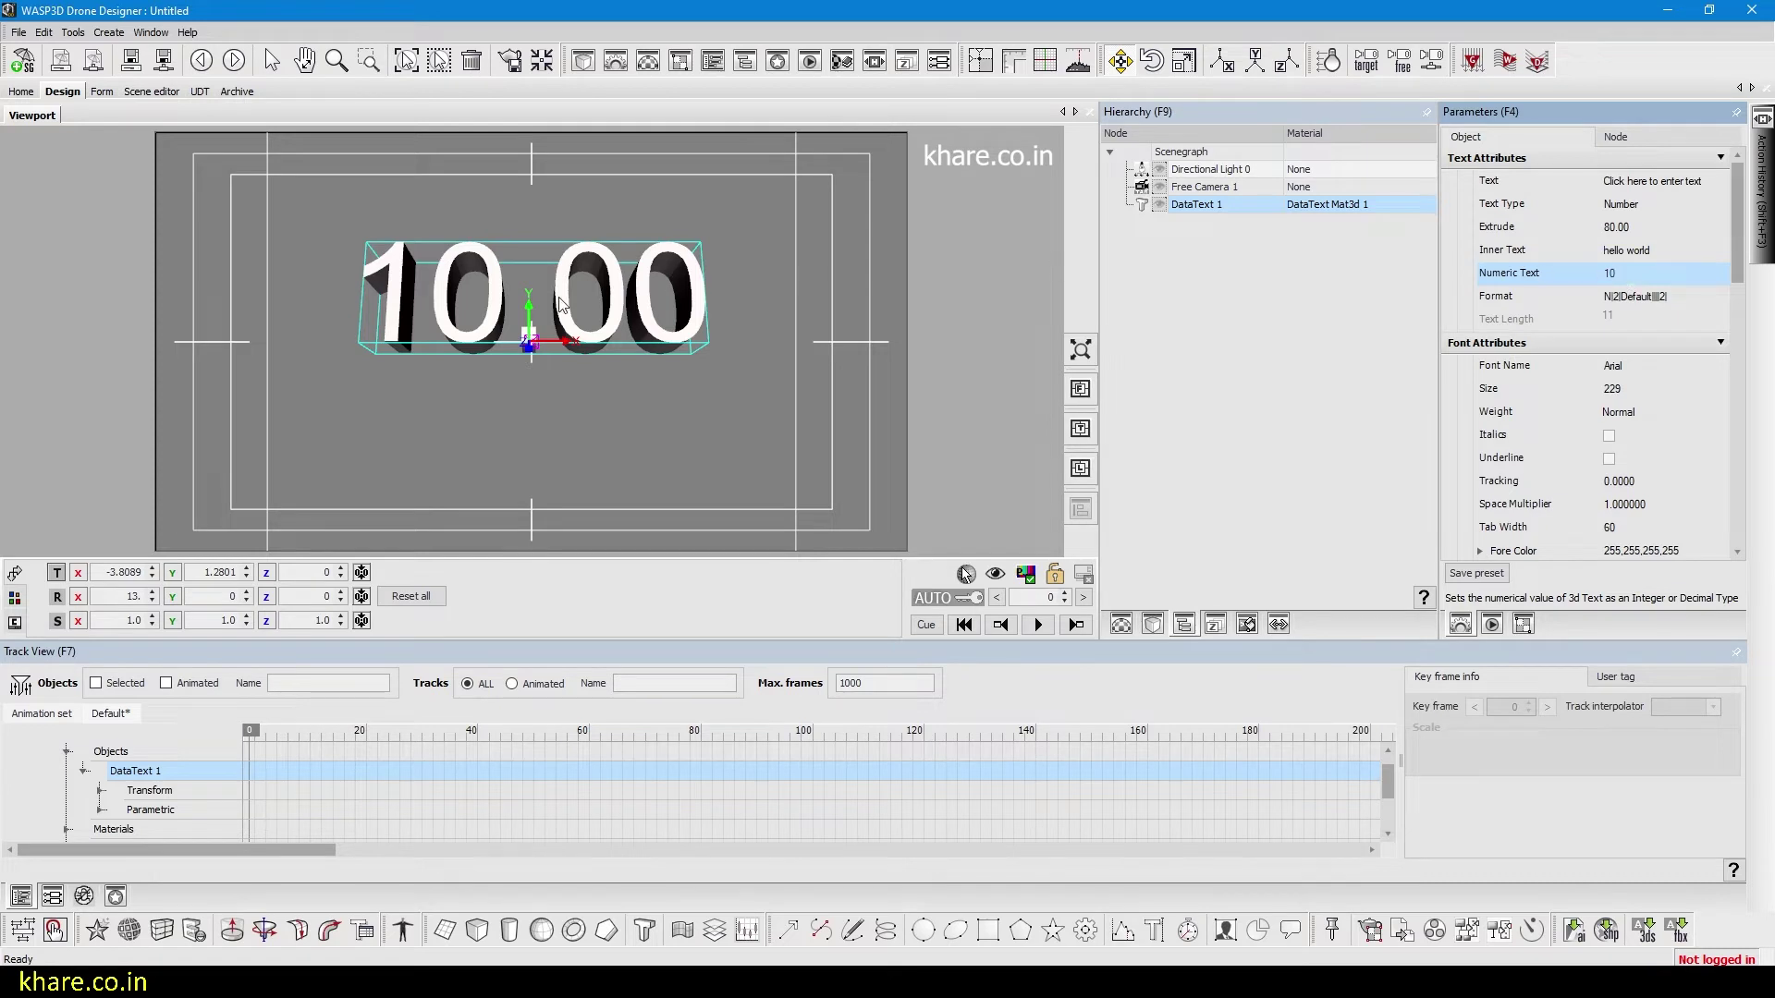
mouse_move(468, 336)
mouse_down()
mouse_move(474, 435)
mouse_move(475, 371)
mouse_up()
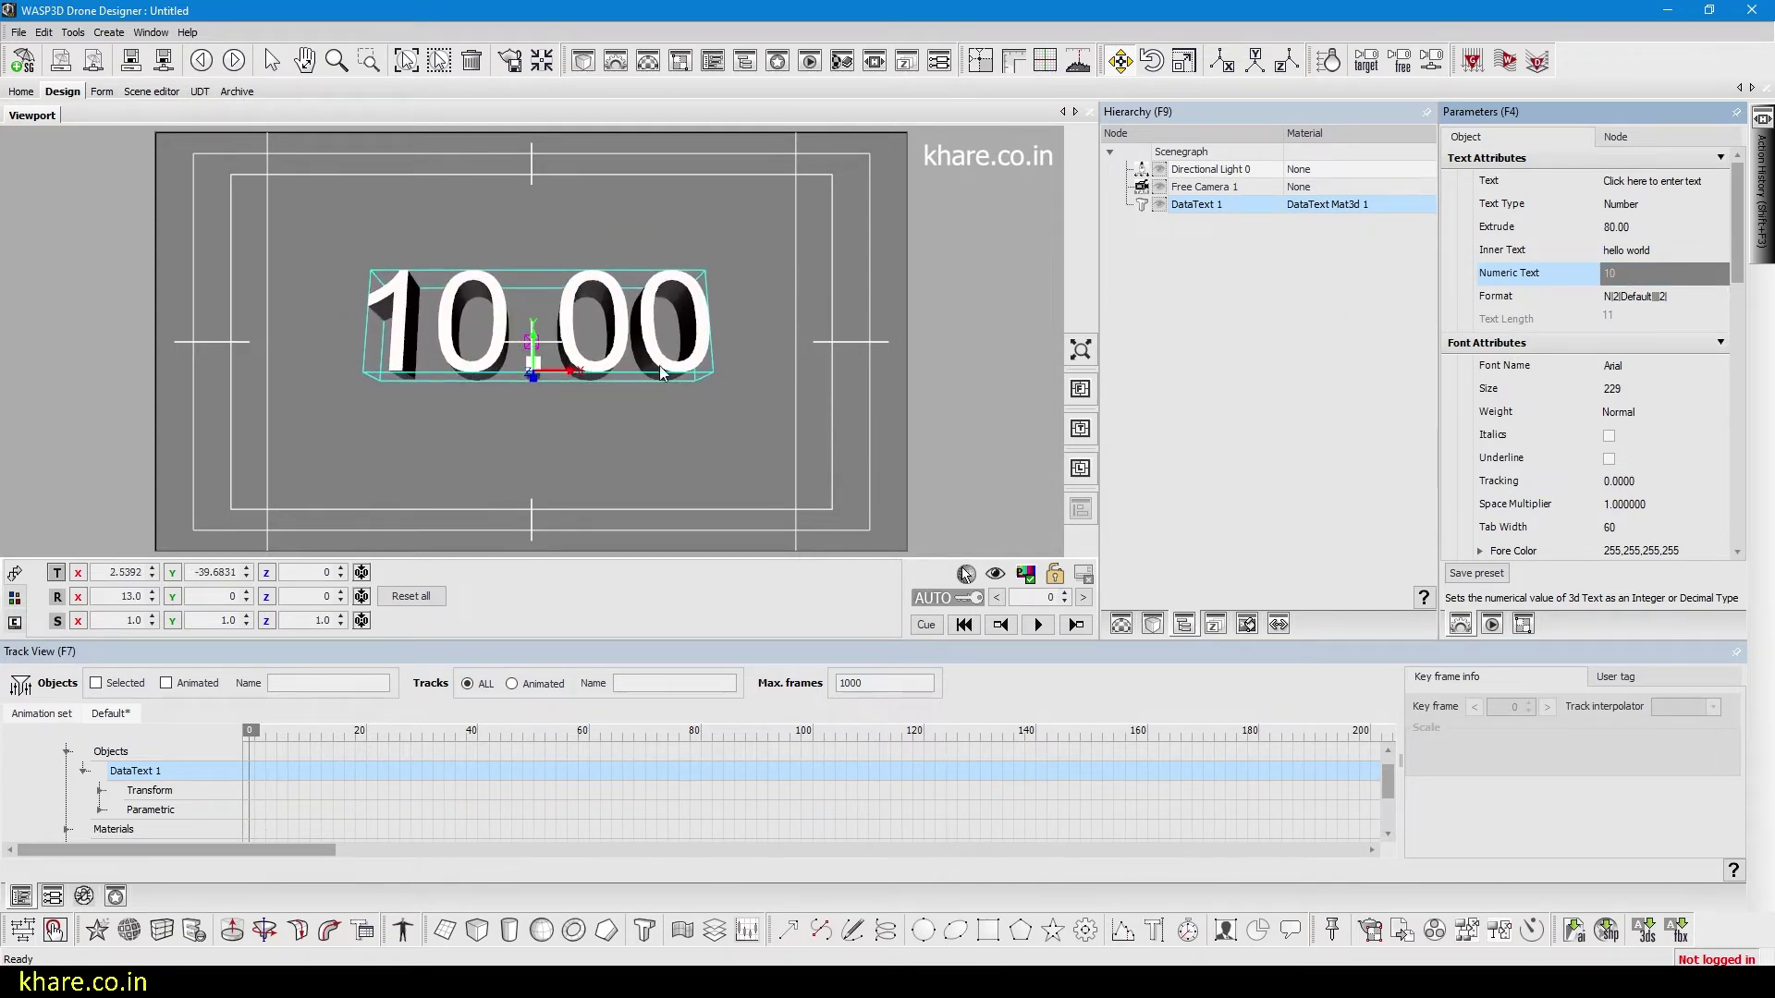
- Try a number format with 3 decimal places on DataText 1
click(1626, 298)
click(1721, 297)
click(1757, 368)
click(1664, 381)
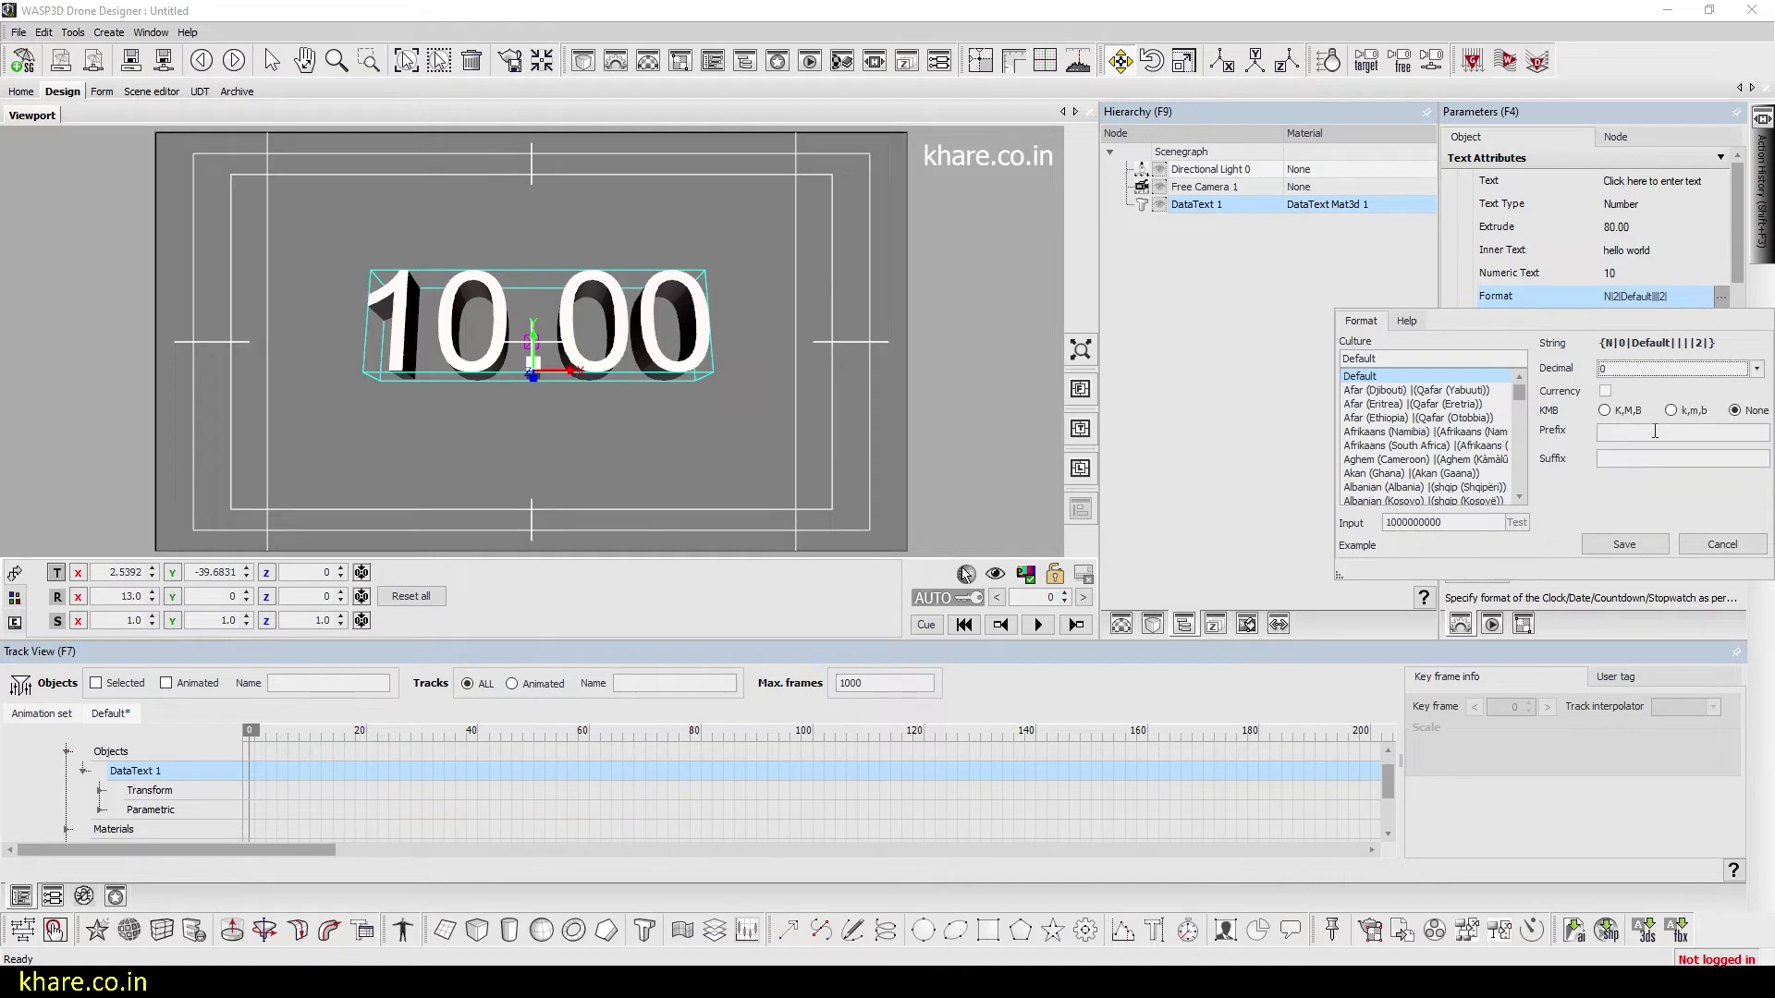
click(1666, 368)
click(1634, 424)
click(1634, 545)
- Set the number format's decimals to 0 and save the format
click(1723, 295)
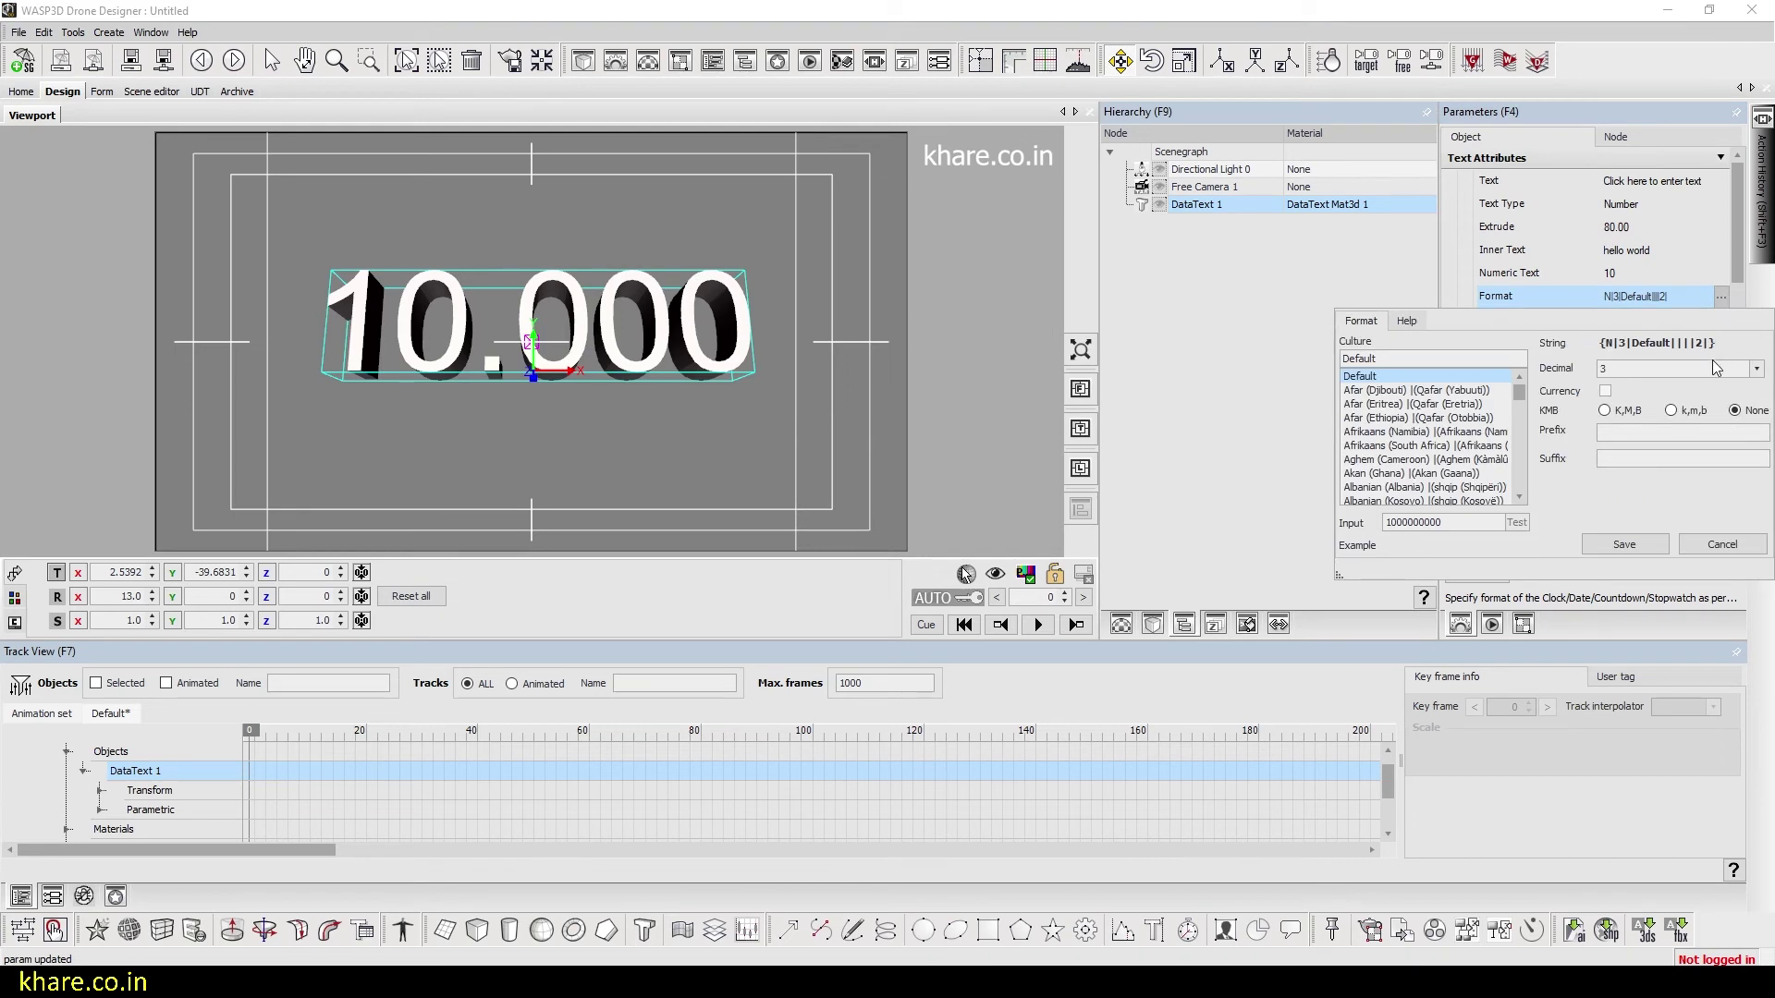
click(1756, 369)
click(1641, 383)
click(1624, 545)
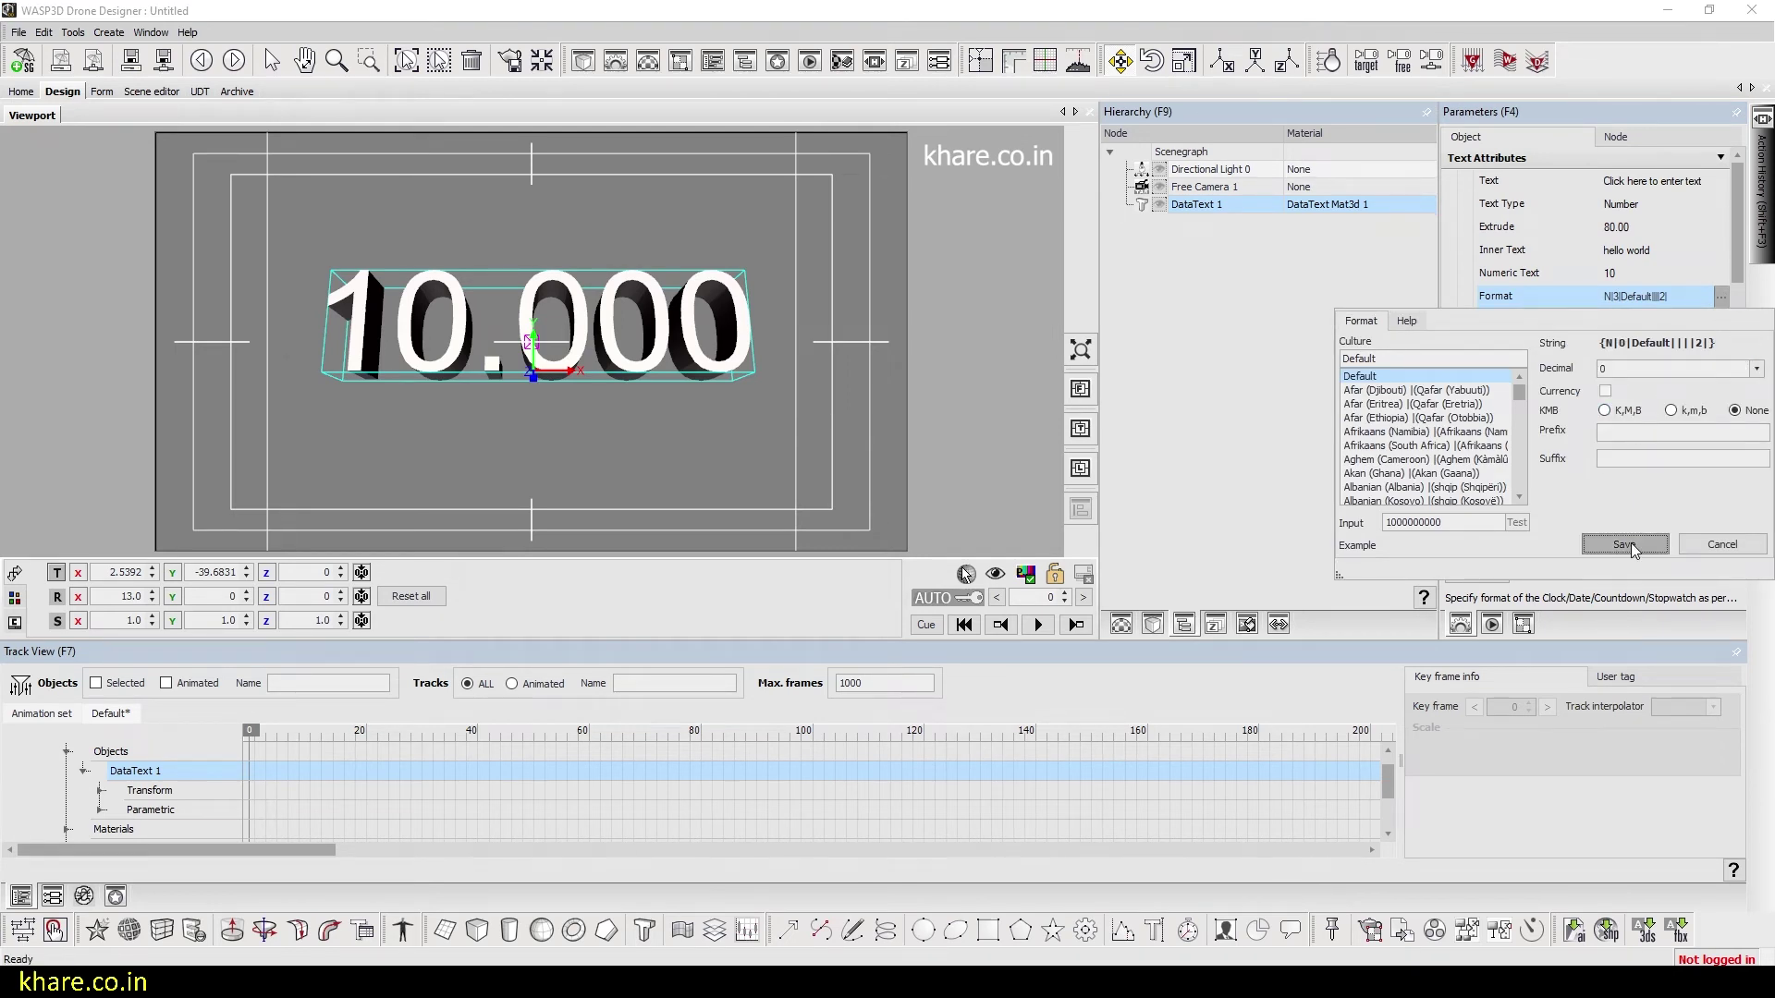
- Add the prefix "$" and the suffix "/-" to the number format and save it
click(1723, 296)
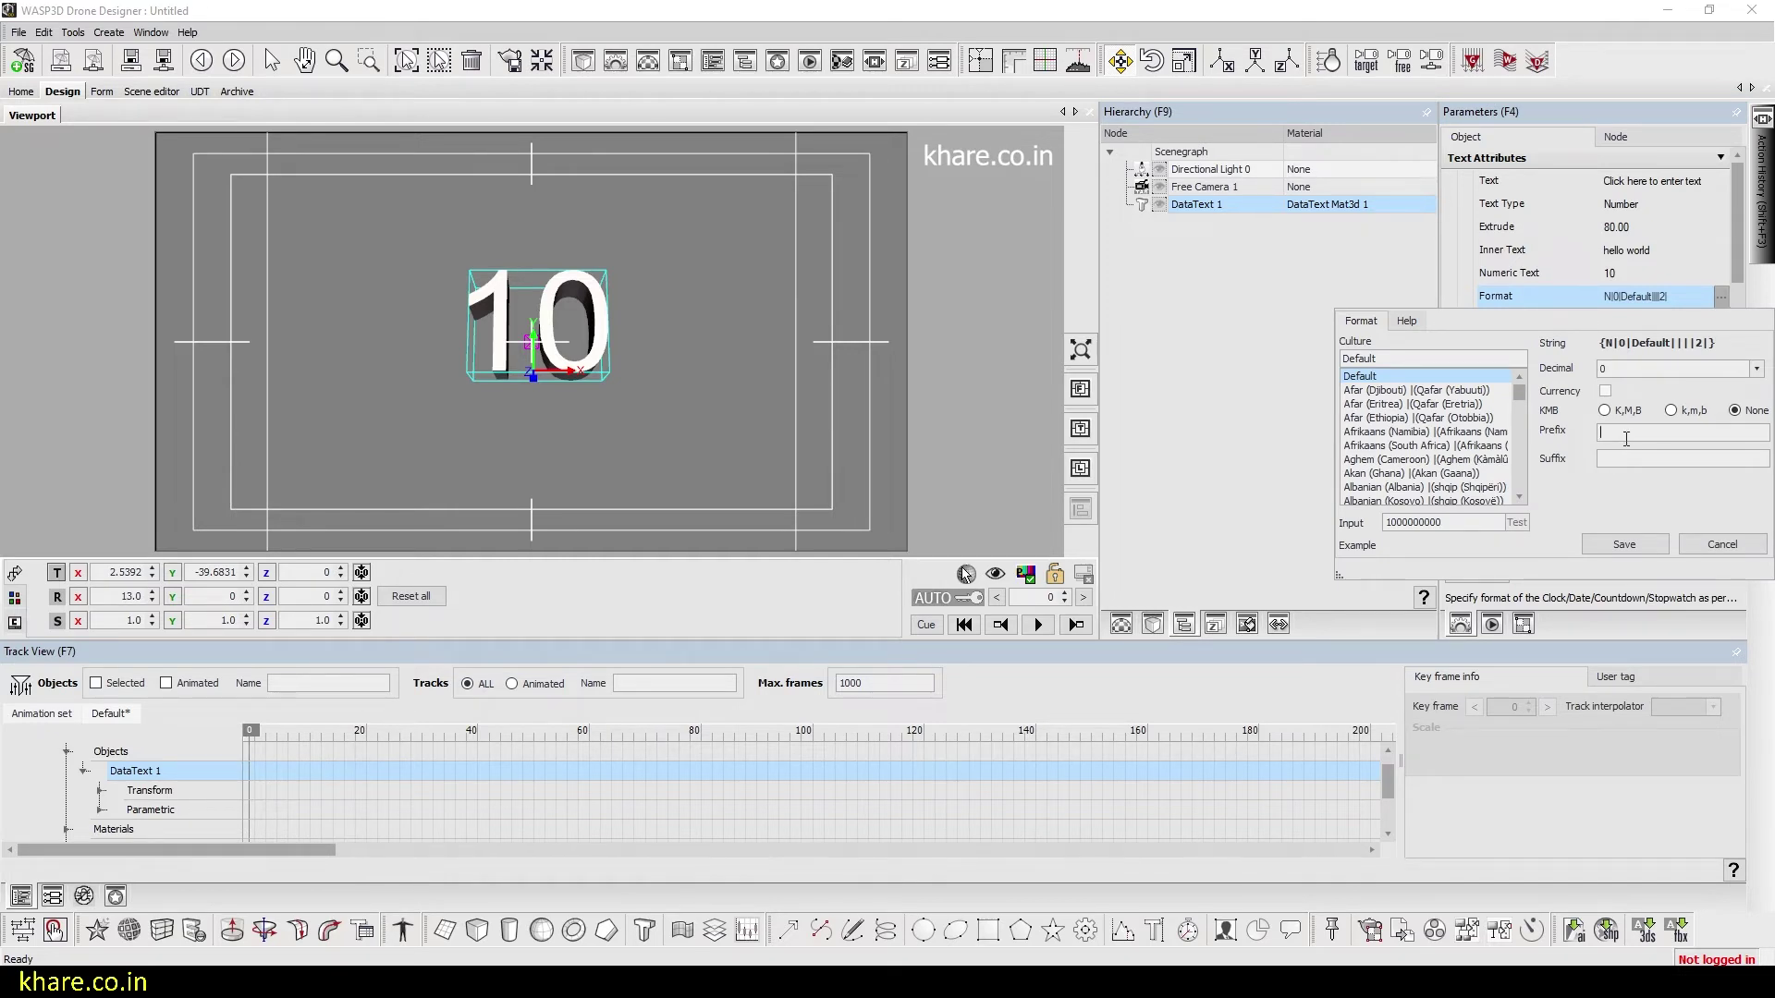
text($|)
text(/-)
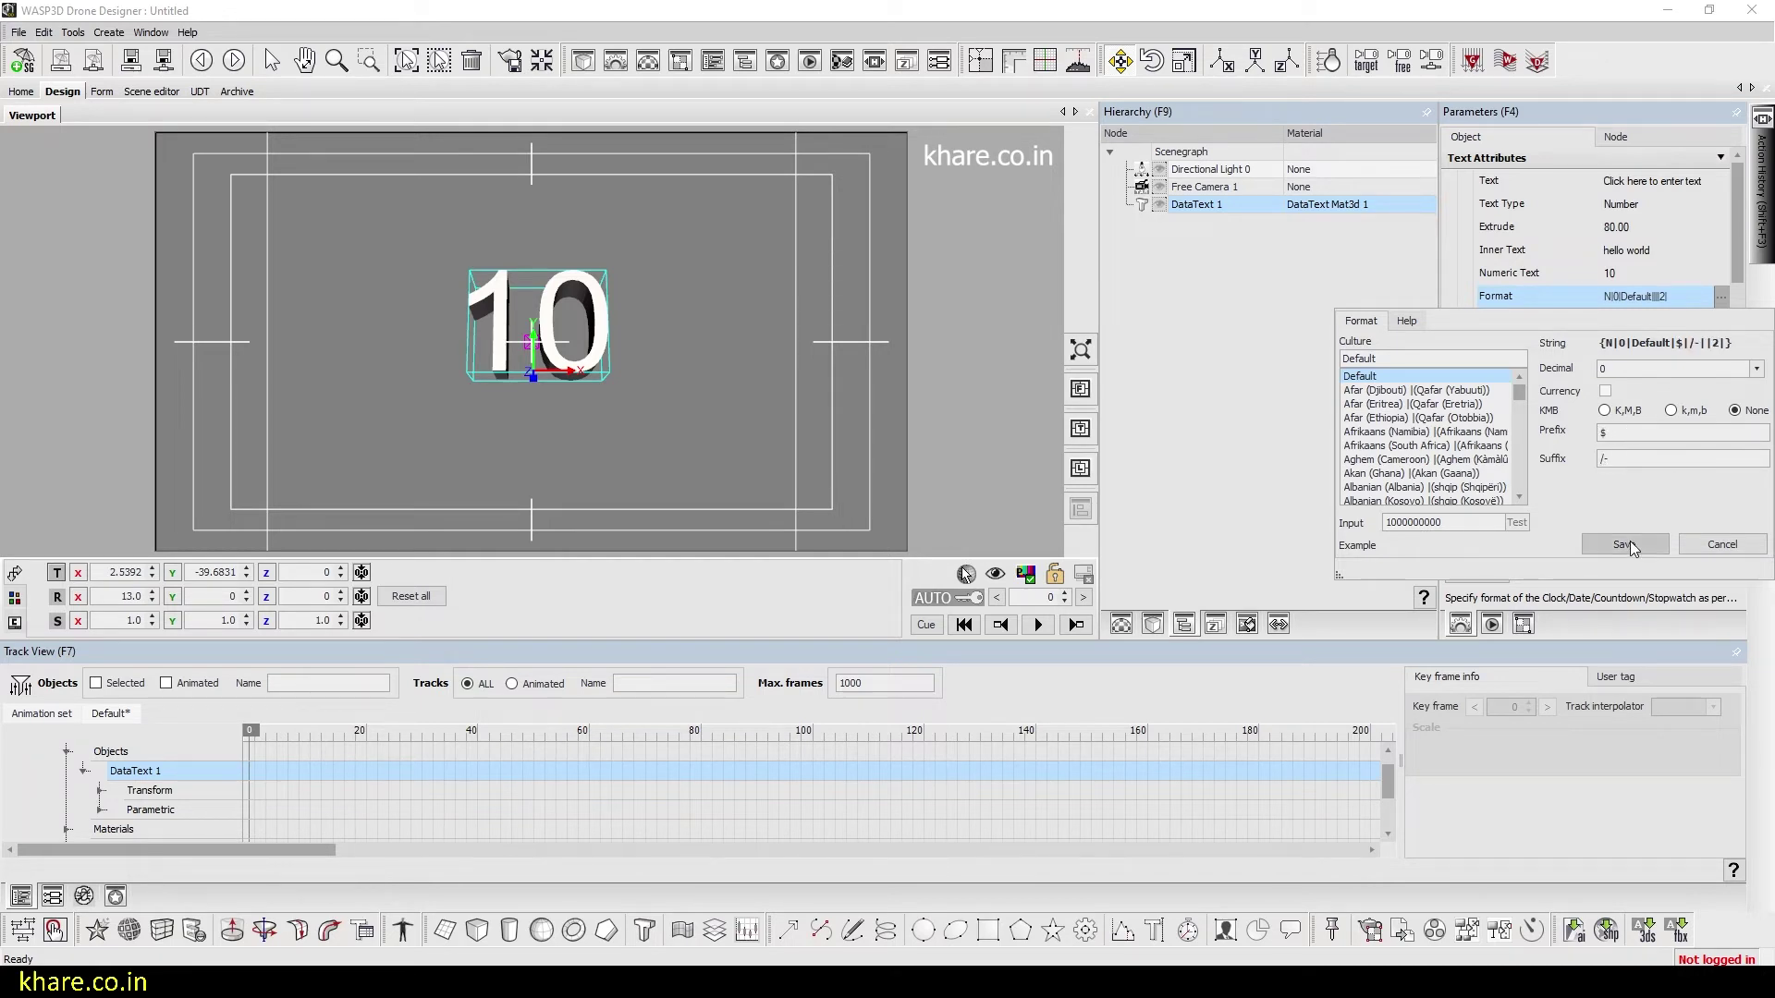
click(1624, 545)
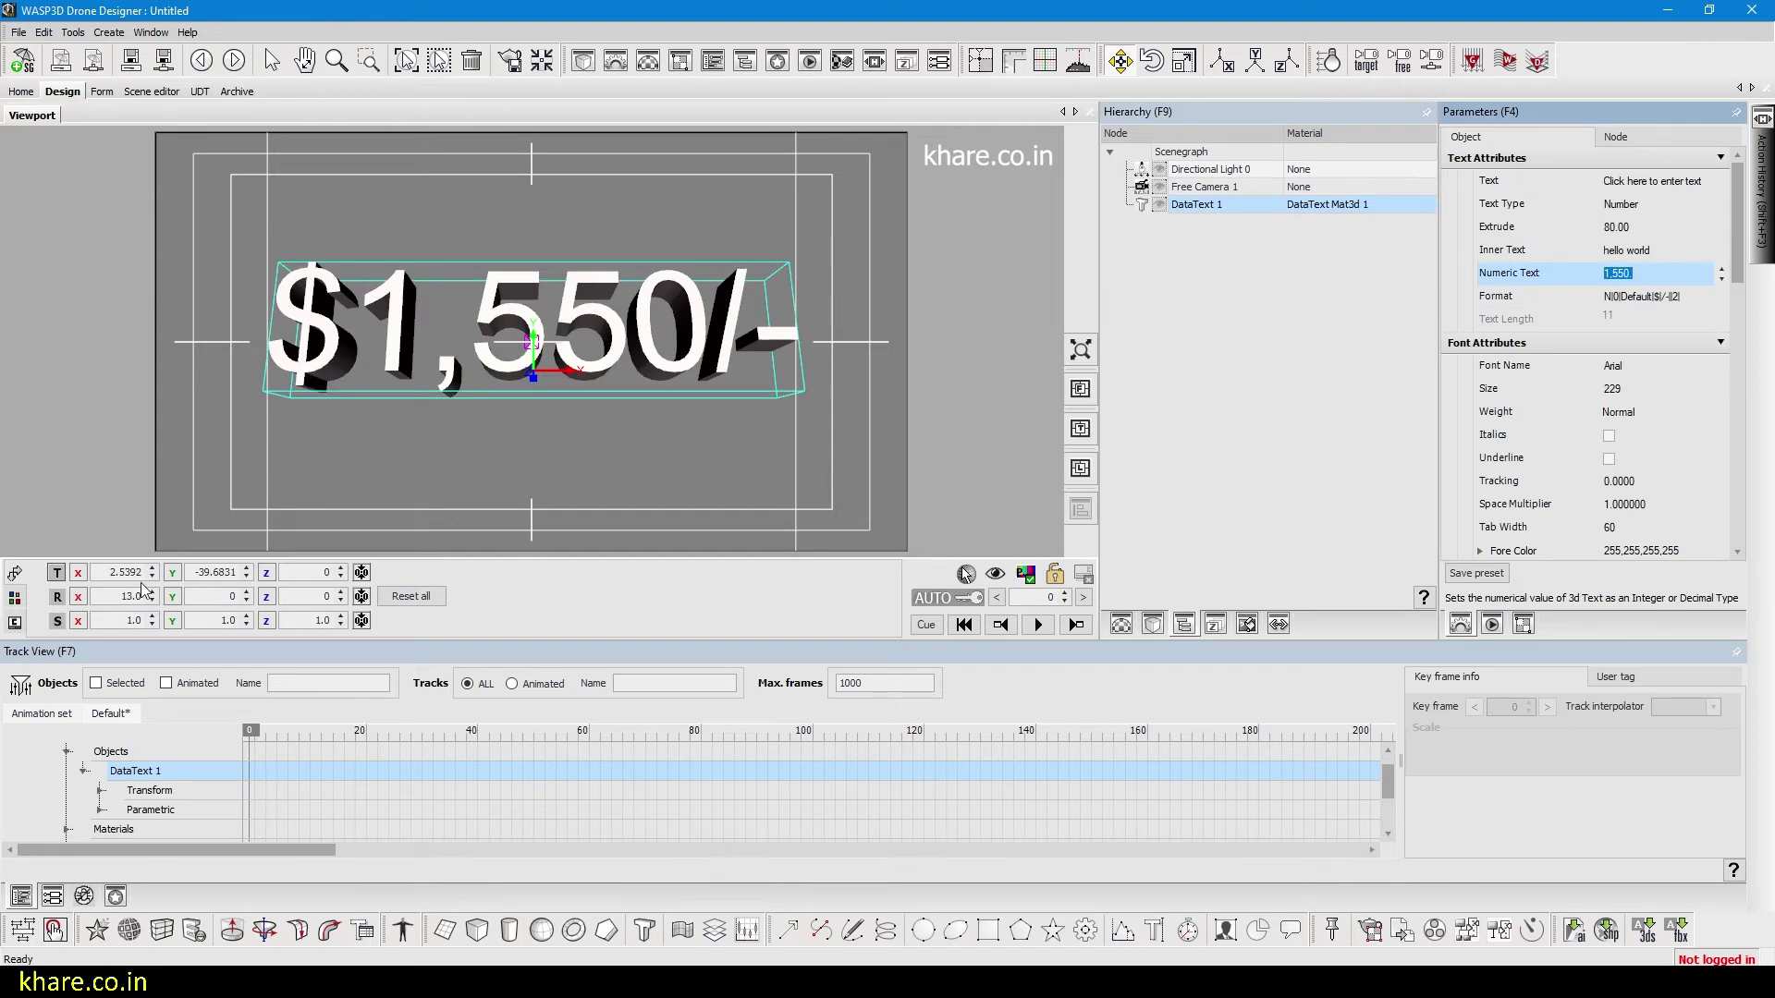
- Set the numeric text to 1550 and tilt the text to an X rotation of 43
text(59)
key(Return)
click(152, 600)
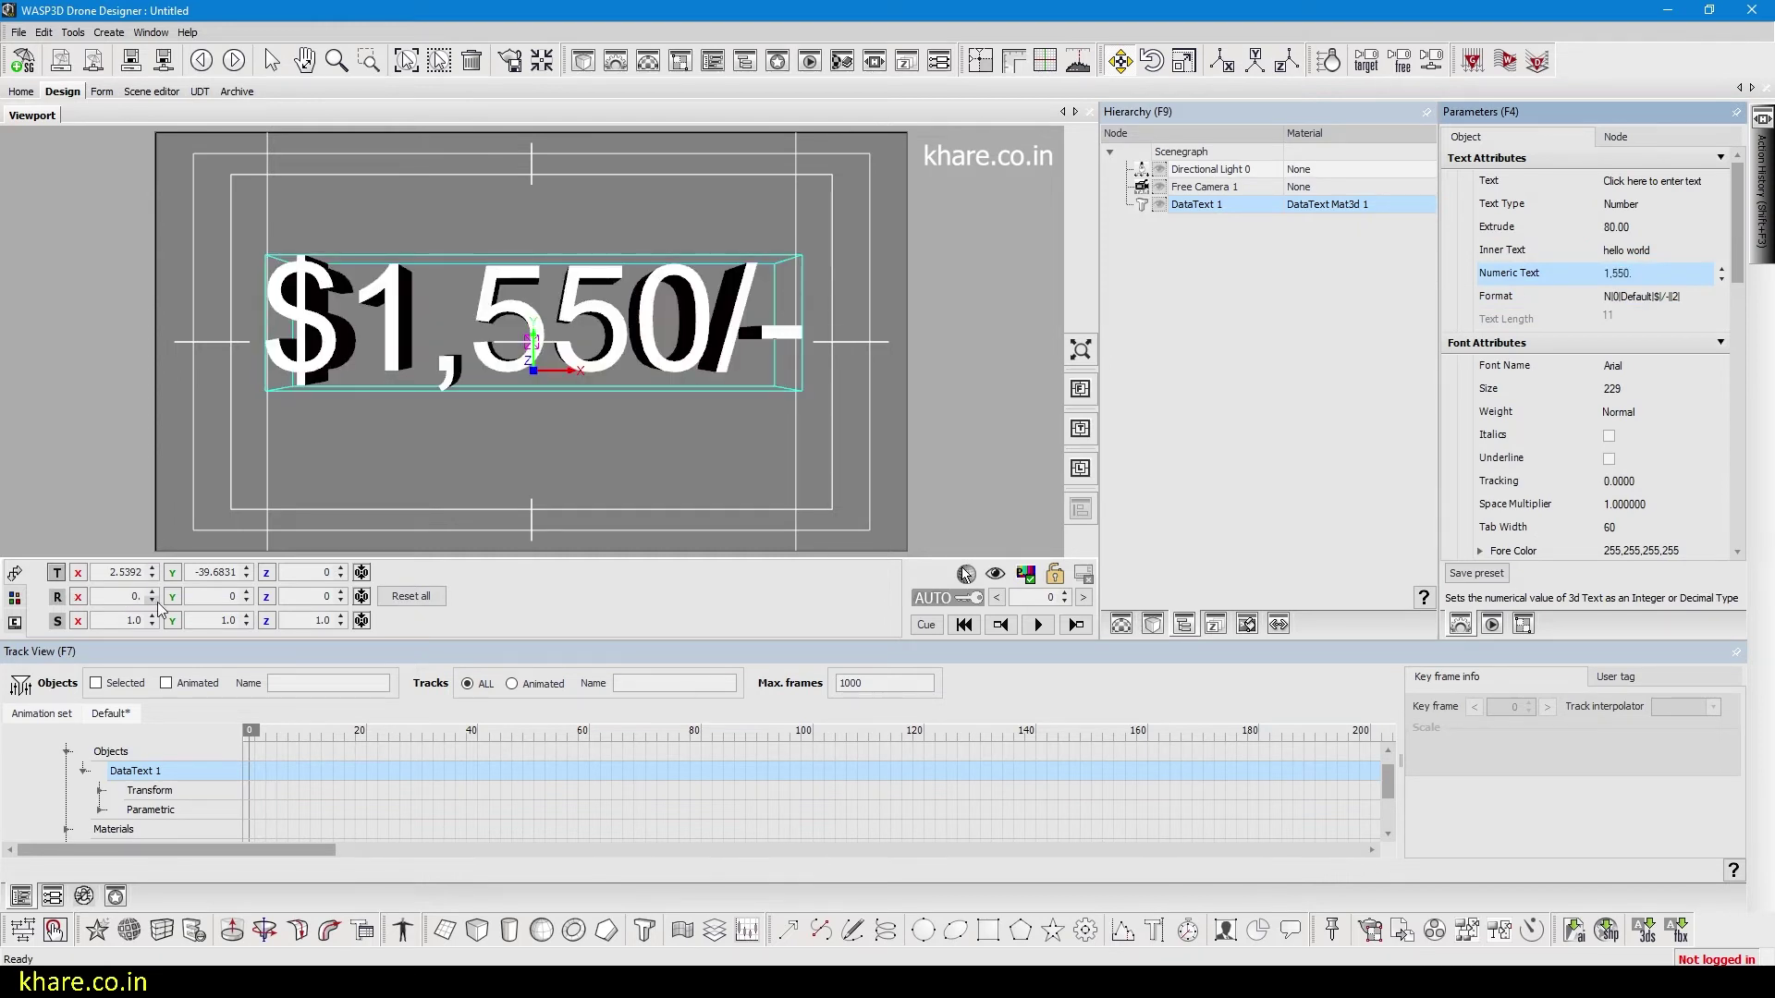
- Enable Ignore White-Space and Material Color Front, Walls and Back on DataText 1, and reset its X rotation to 0
drag(1736, 303, 1735, 398)
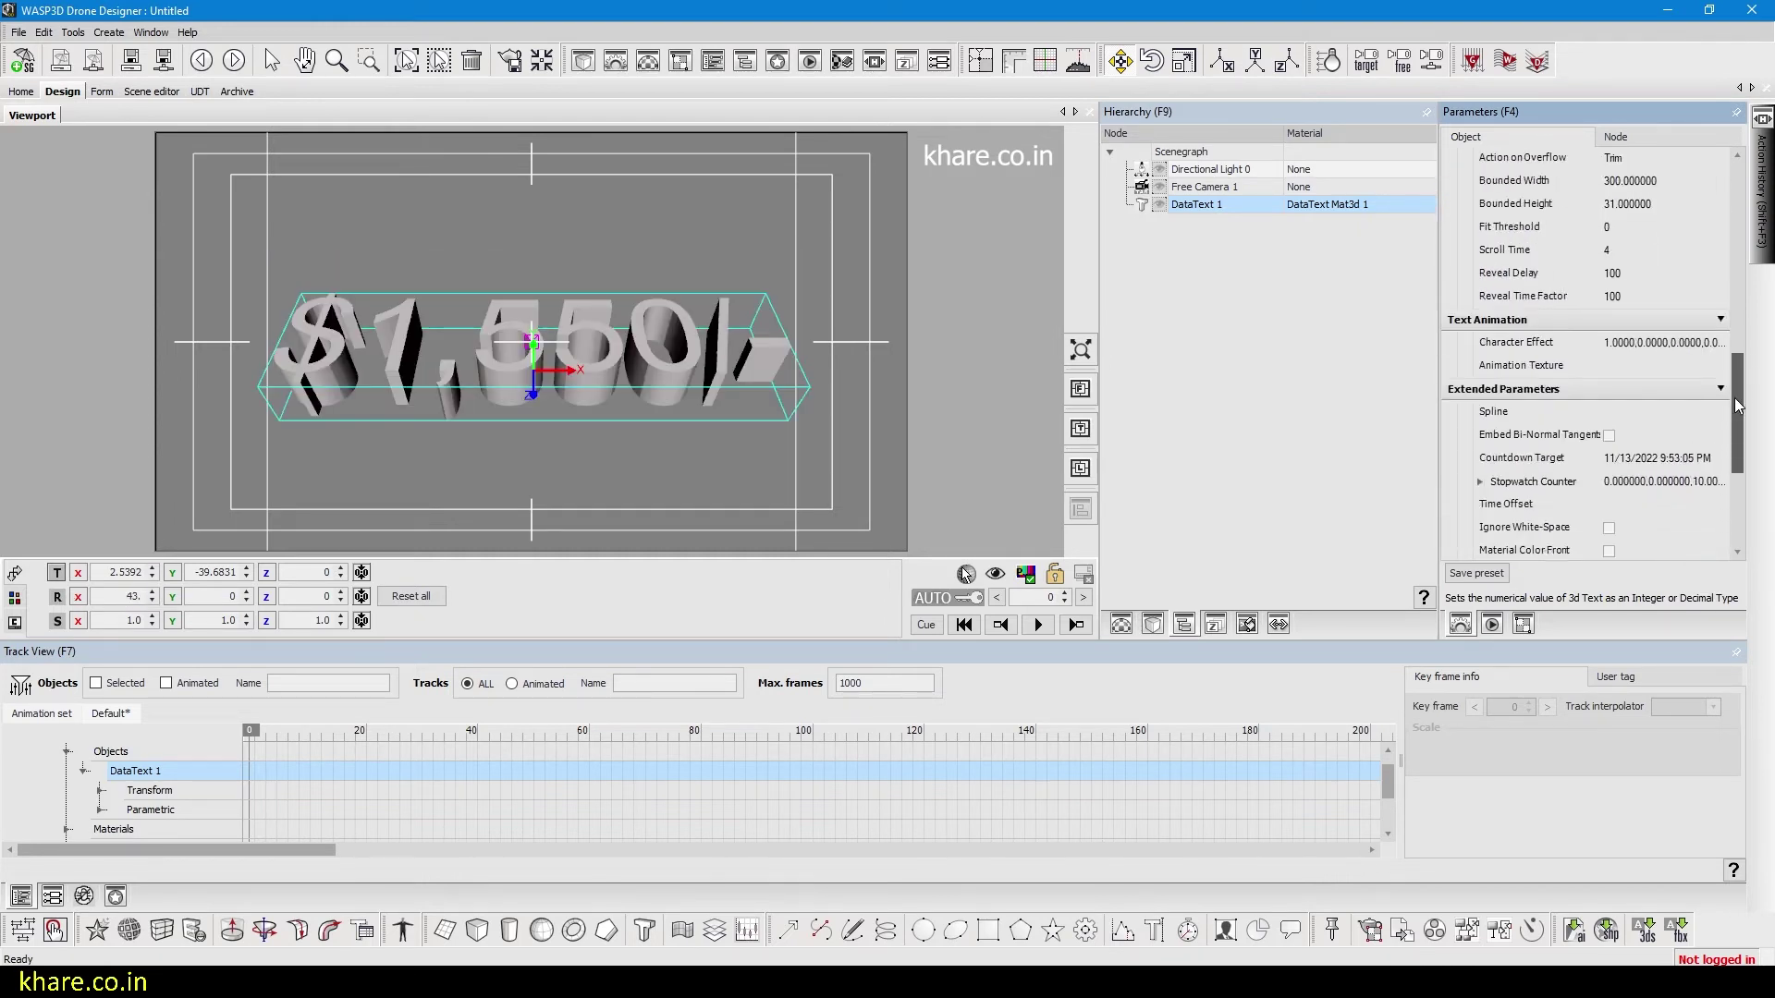
scroll(1719, 400, down, 2)
click(1608, 388)
click(1608, 411)
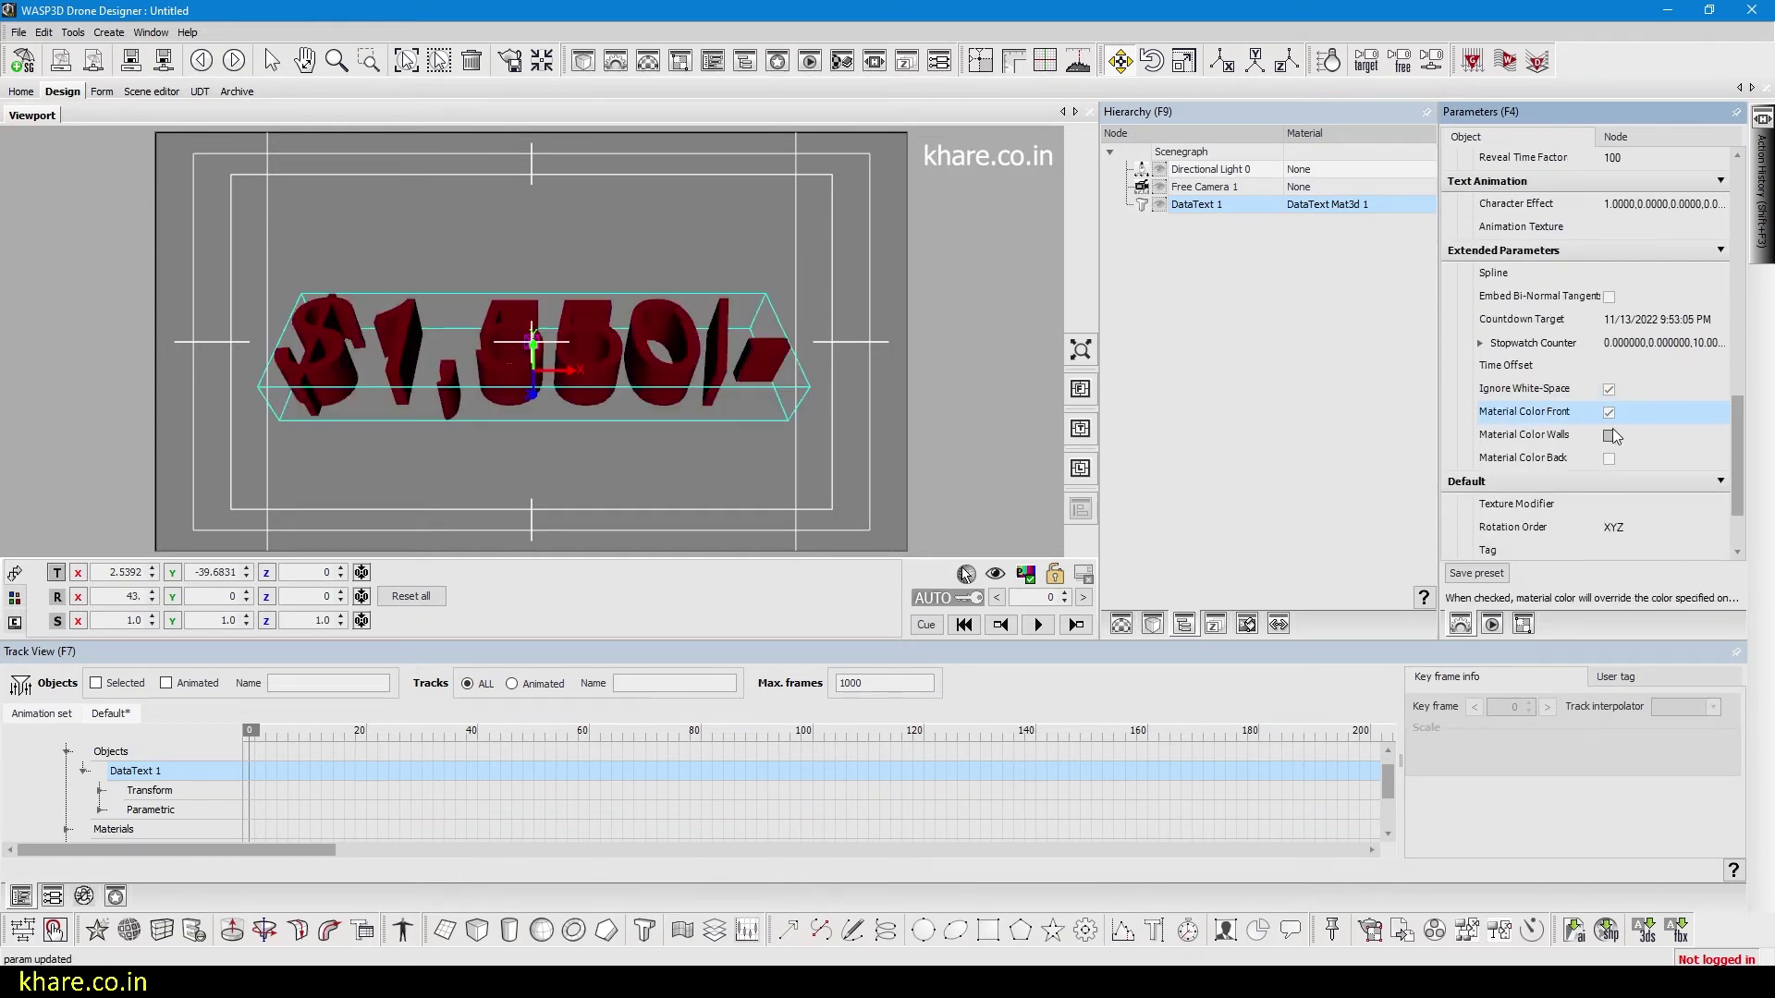
click(1608, 434)
click(1608, 457)
click(1205, 213)
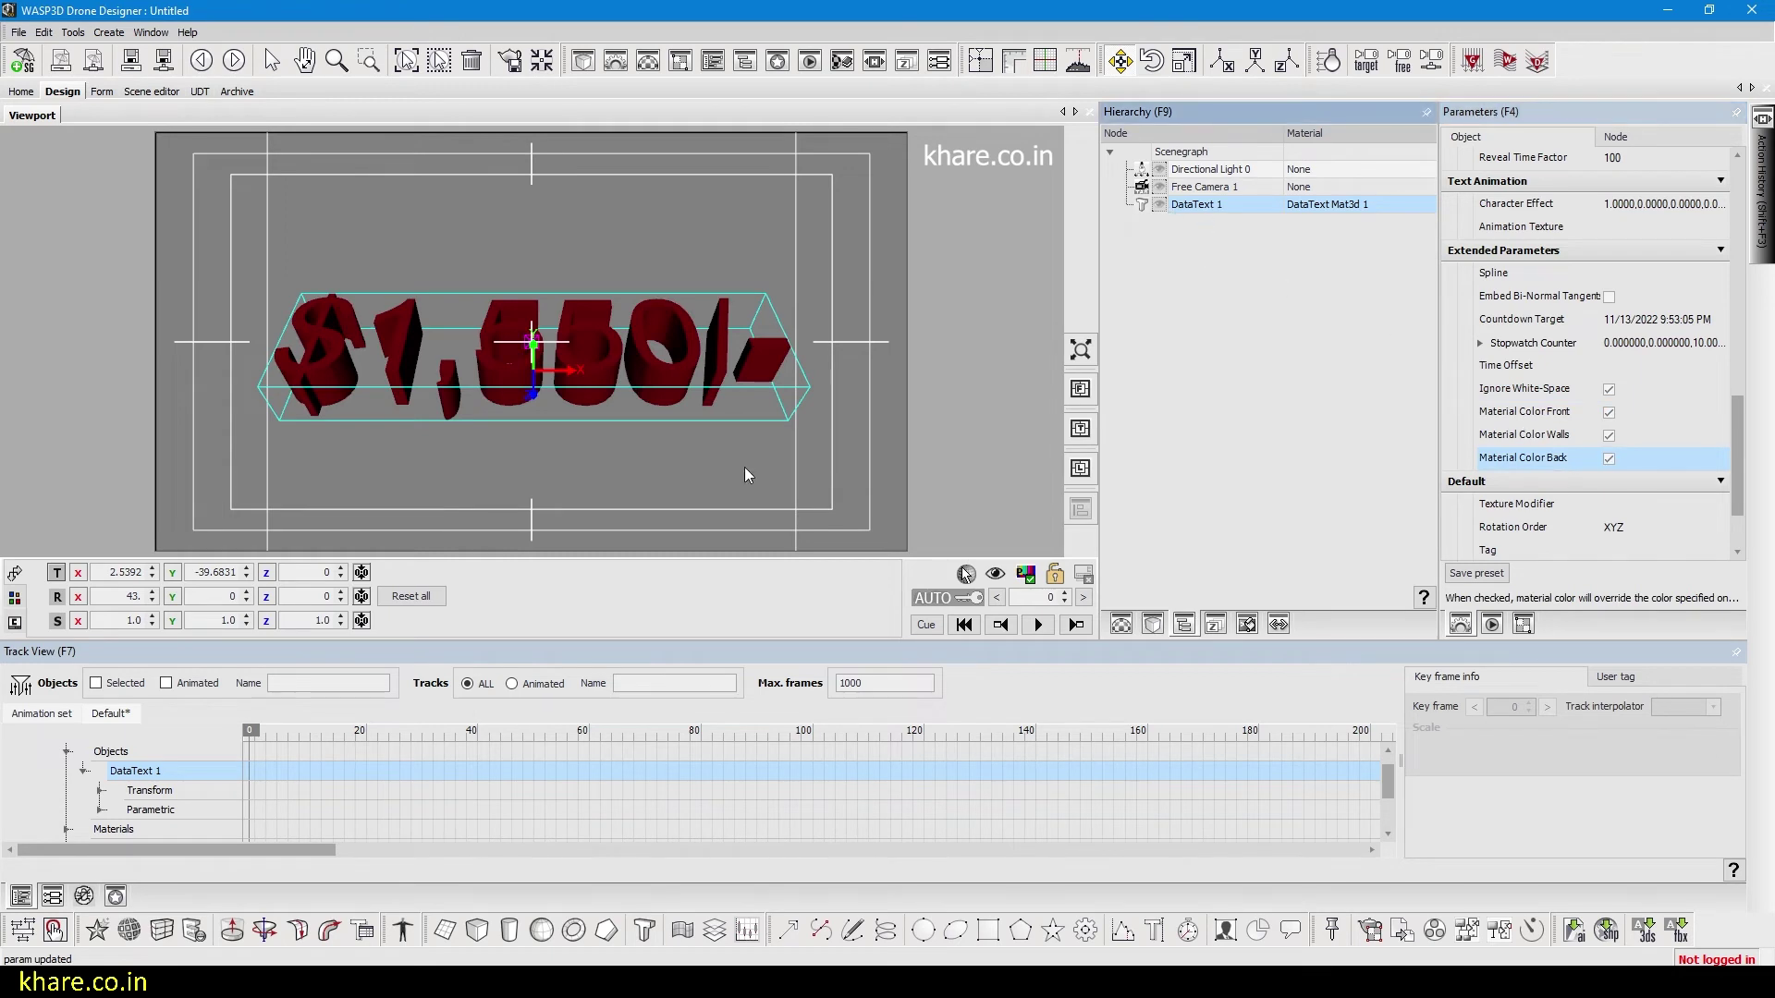
click(78, 596)
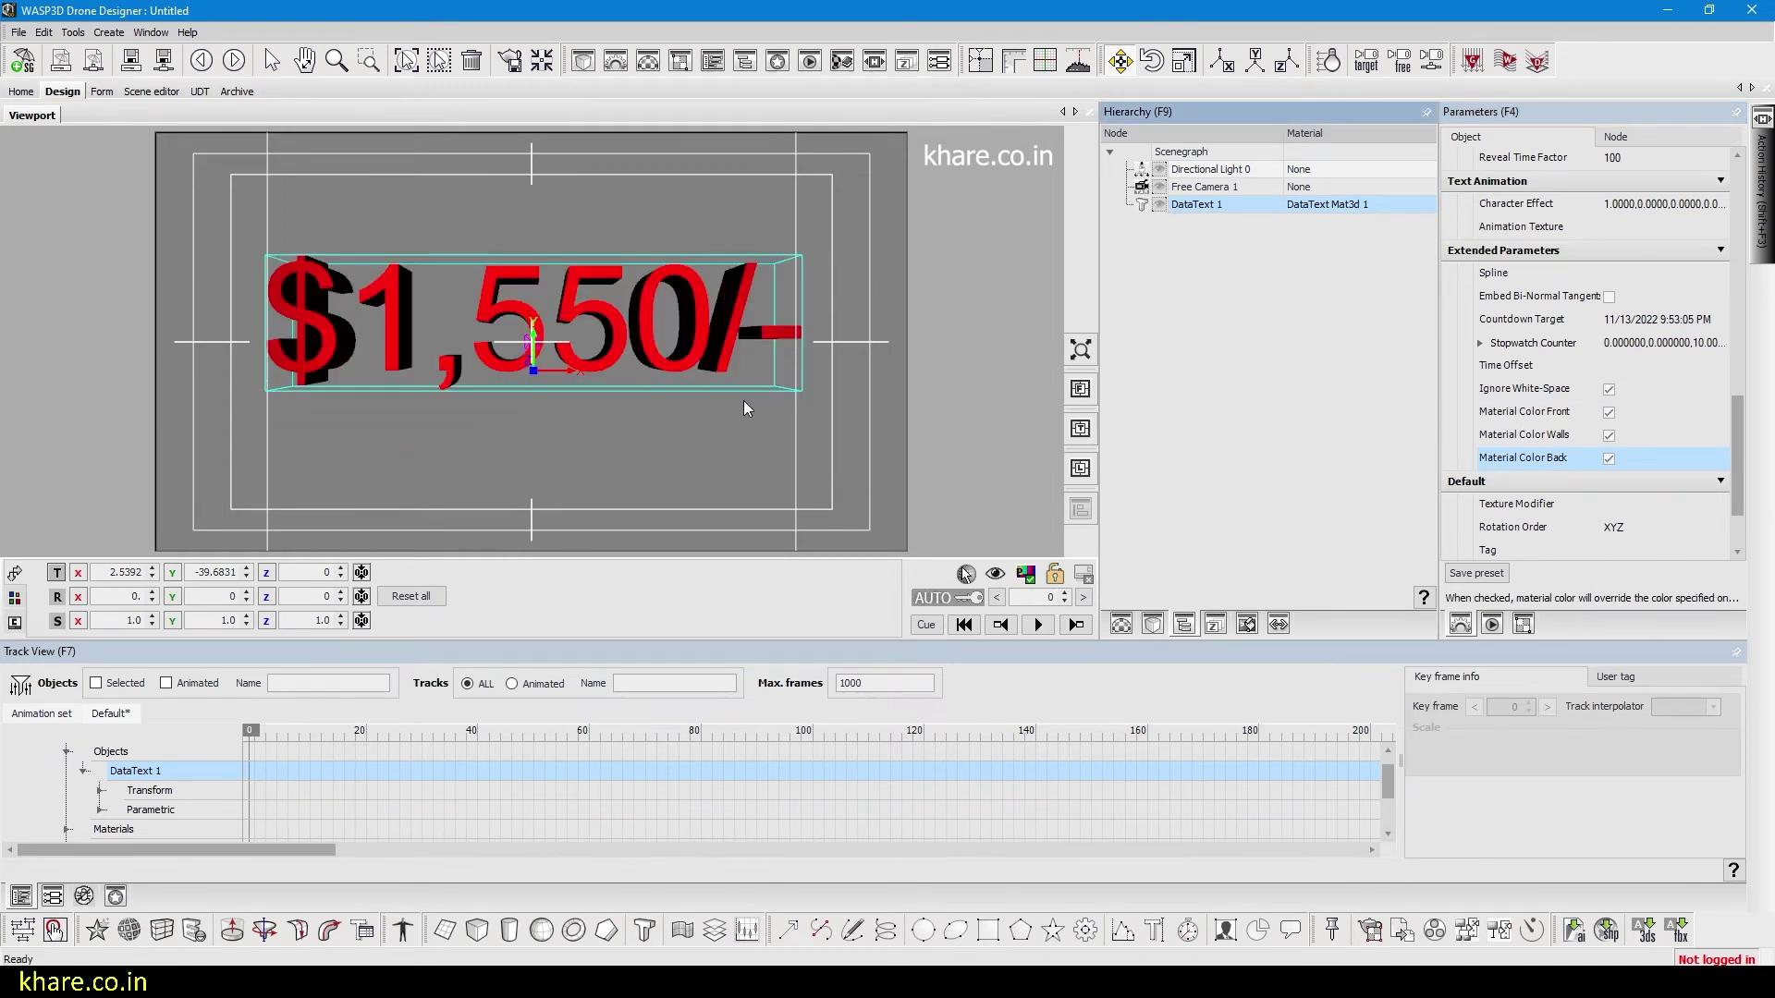
- Change DataText 1's text type to Time and move the text to about X -6.35, Y -66.57
click(1639, 207)
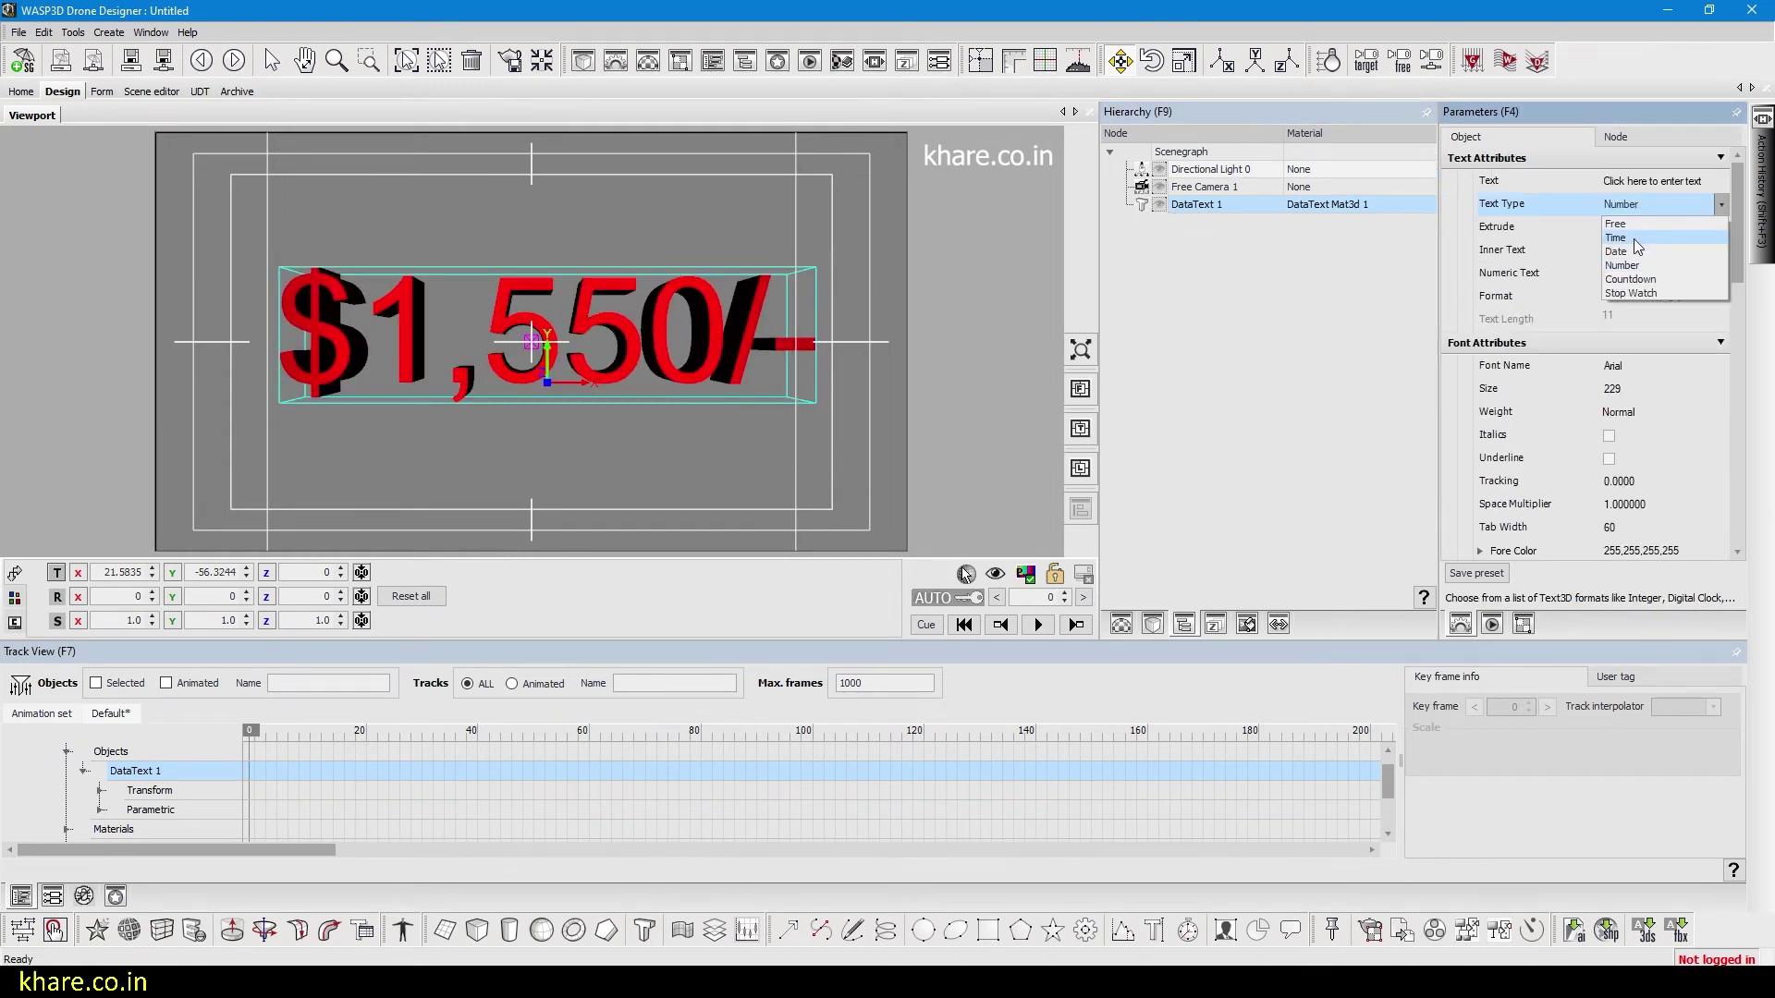
click(1634, 238)
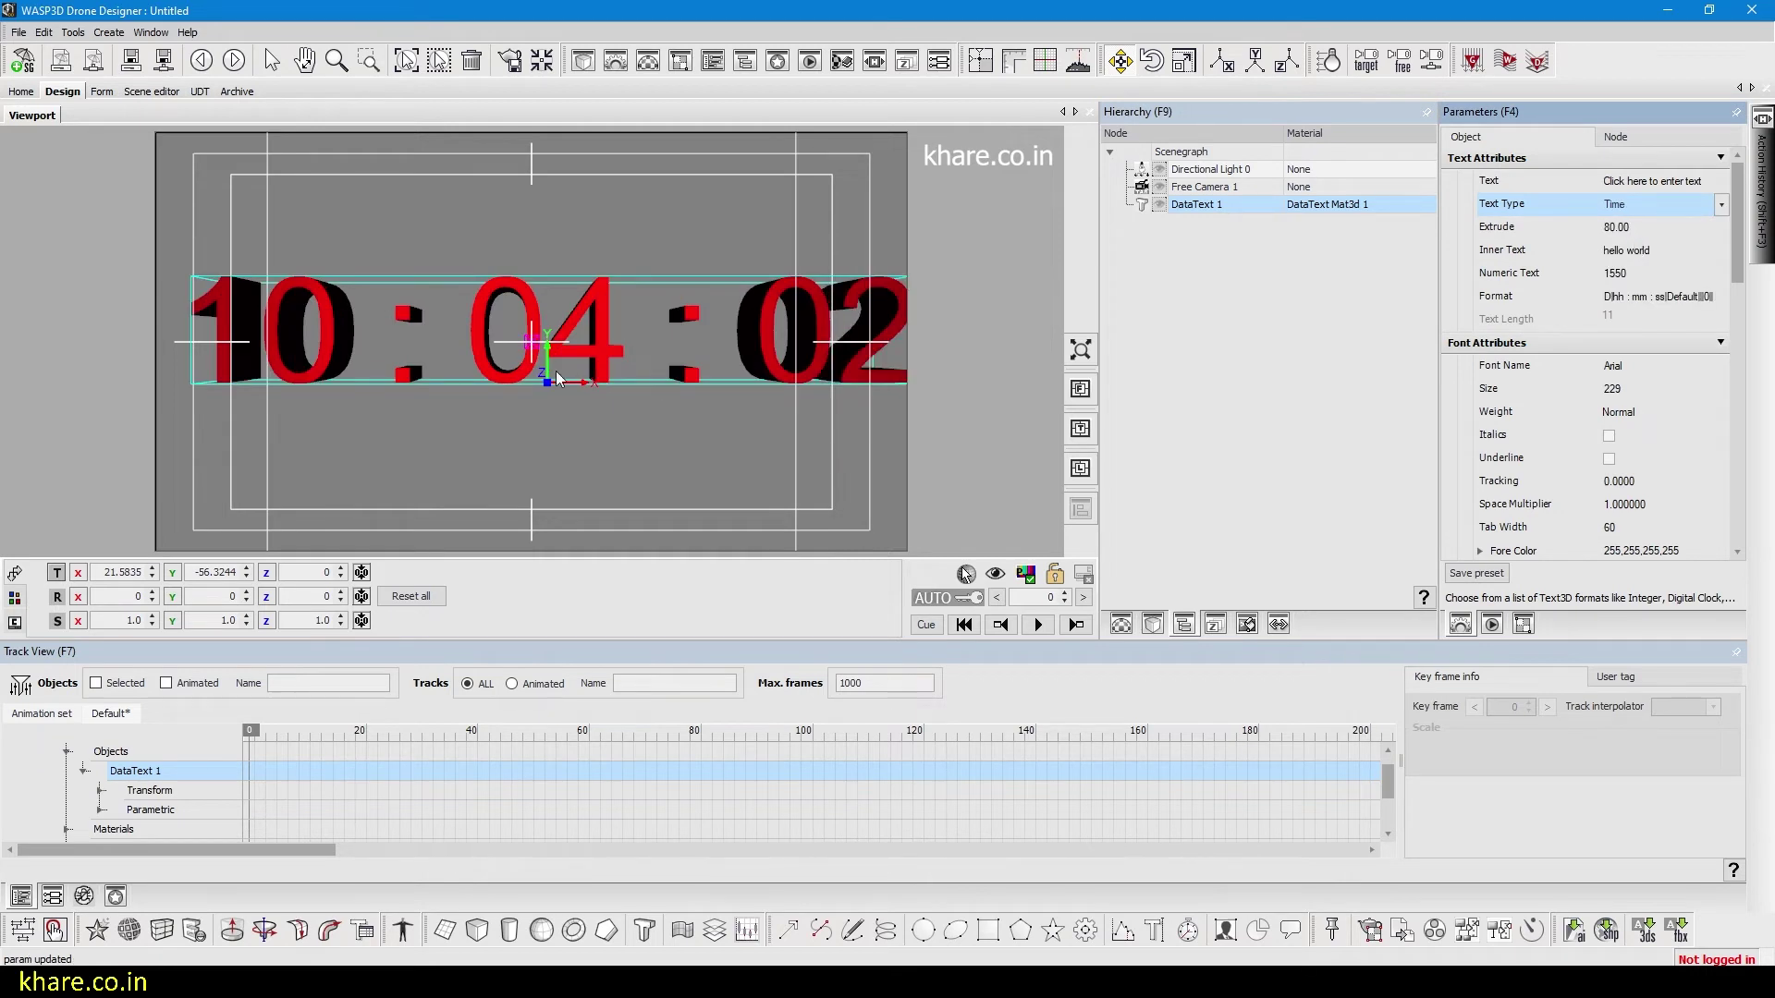
drag(525, 368, 505, 375)
- Remove the spaces around the colons in the time format to make it hh:mm:ss, and save it
click(1724, 297)
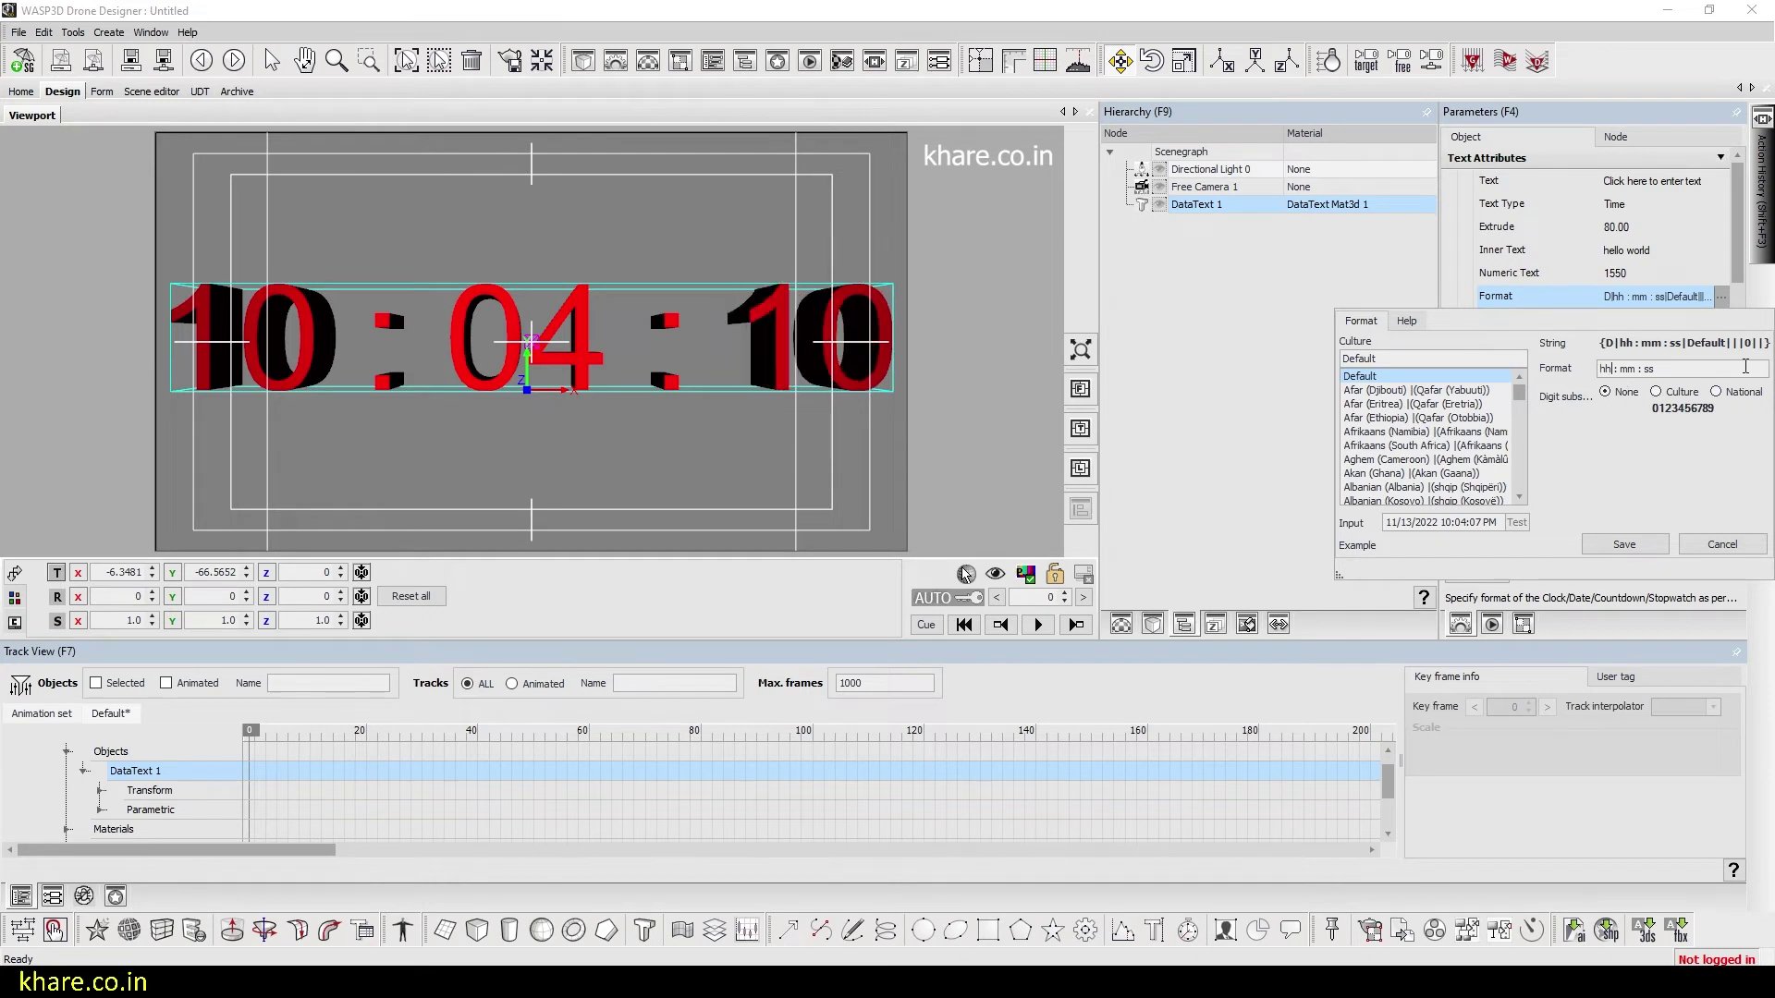
key(Right)
key(Right)
key(Delete)
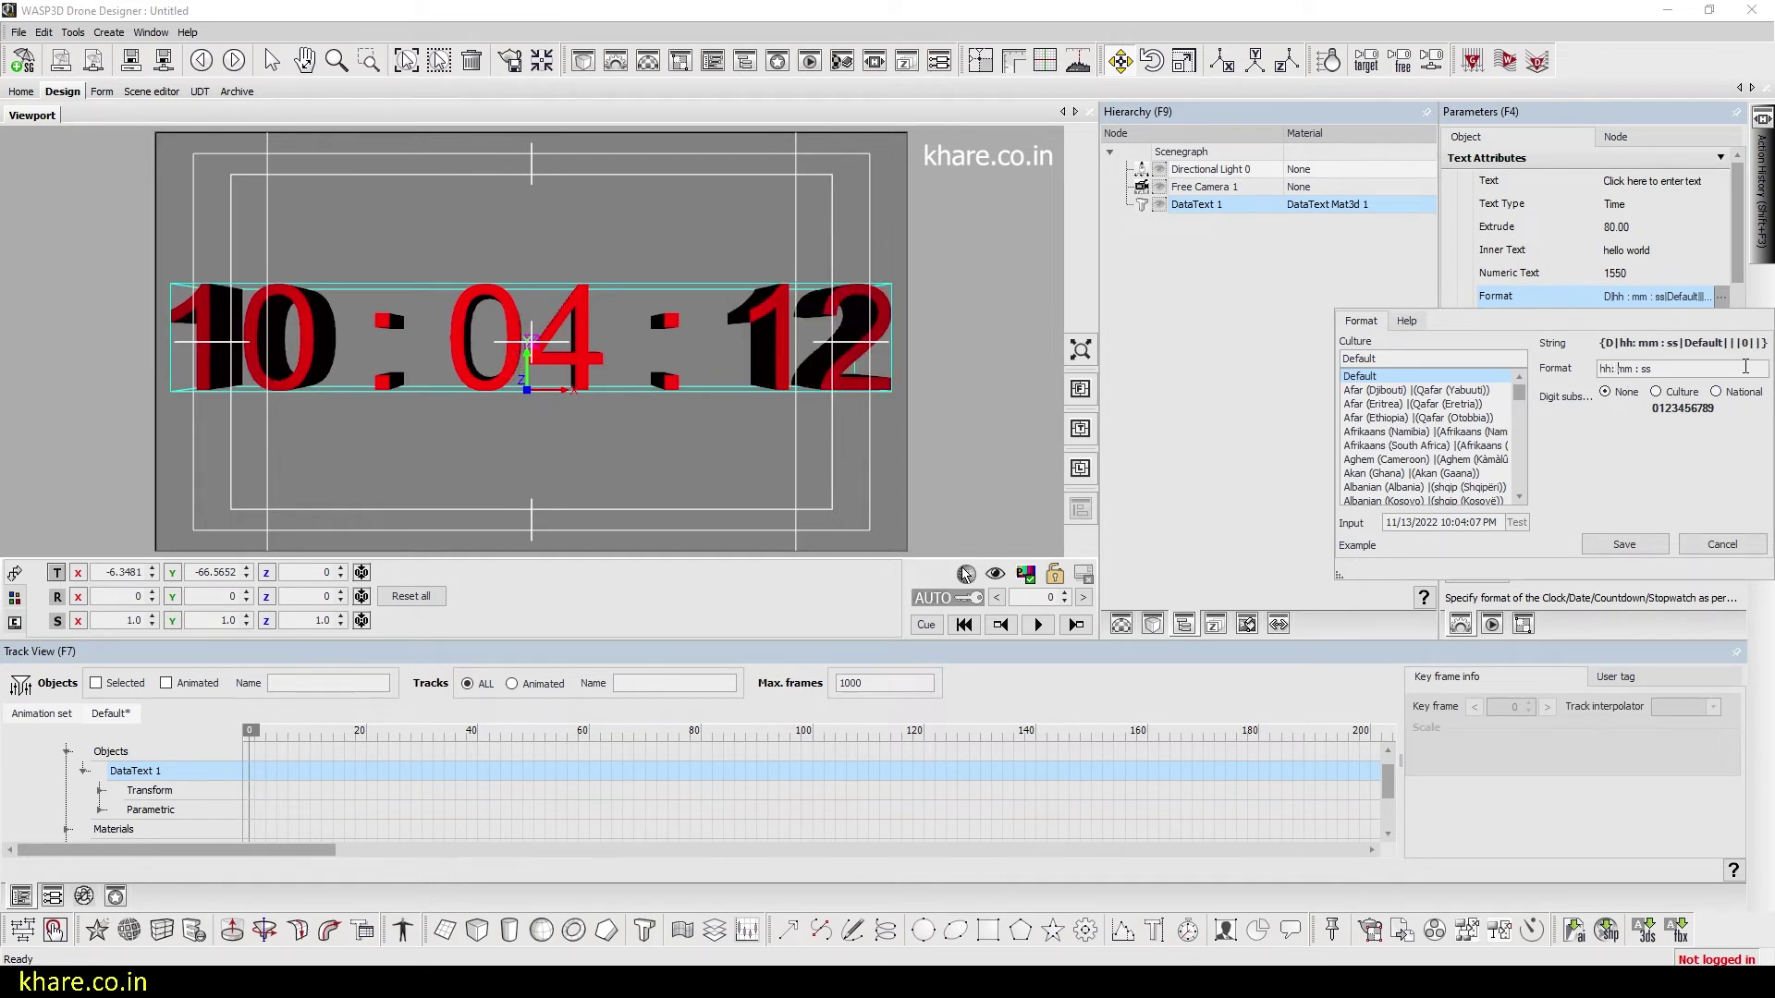
key(BackSpace)
key(BackSpace)
key(BackSpace)
click(1624, 544)
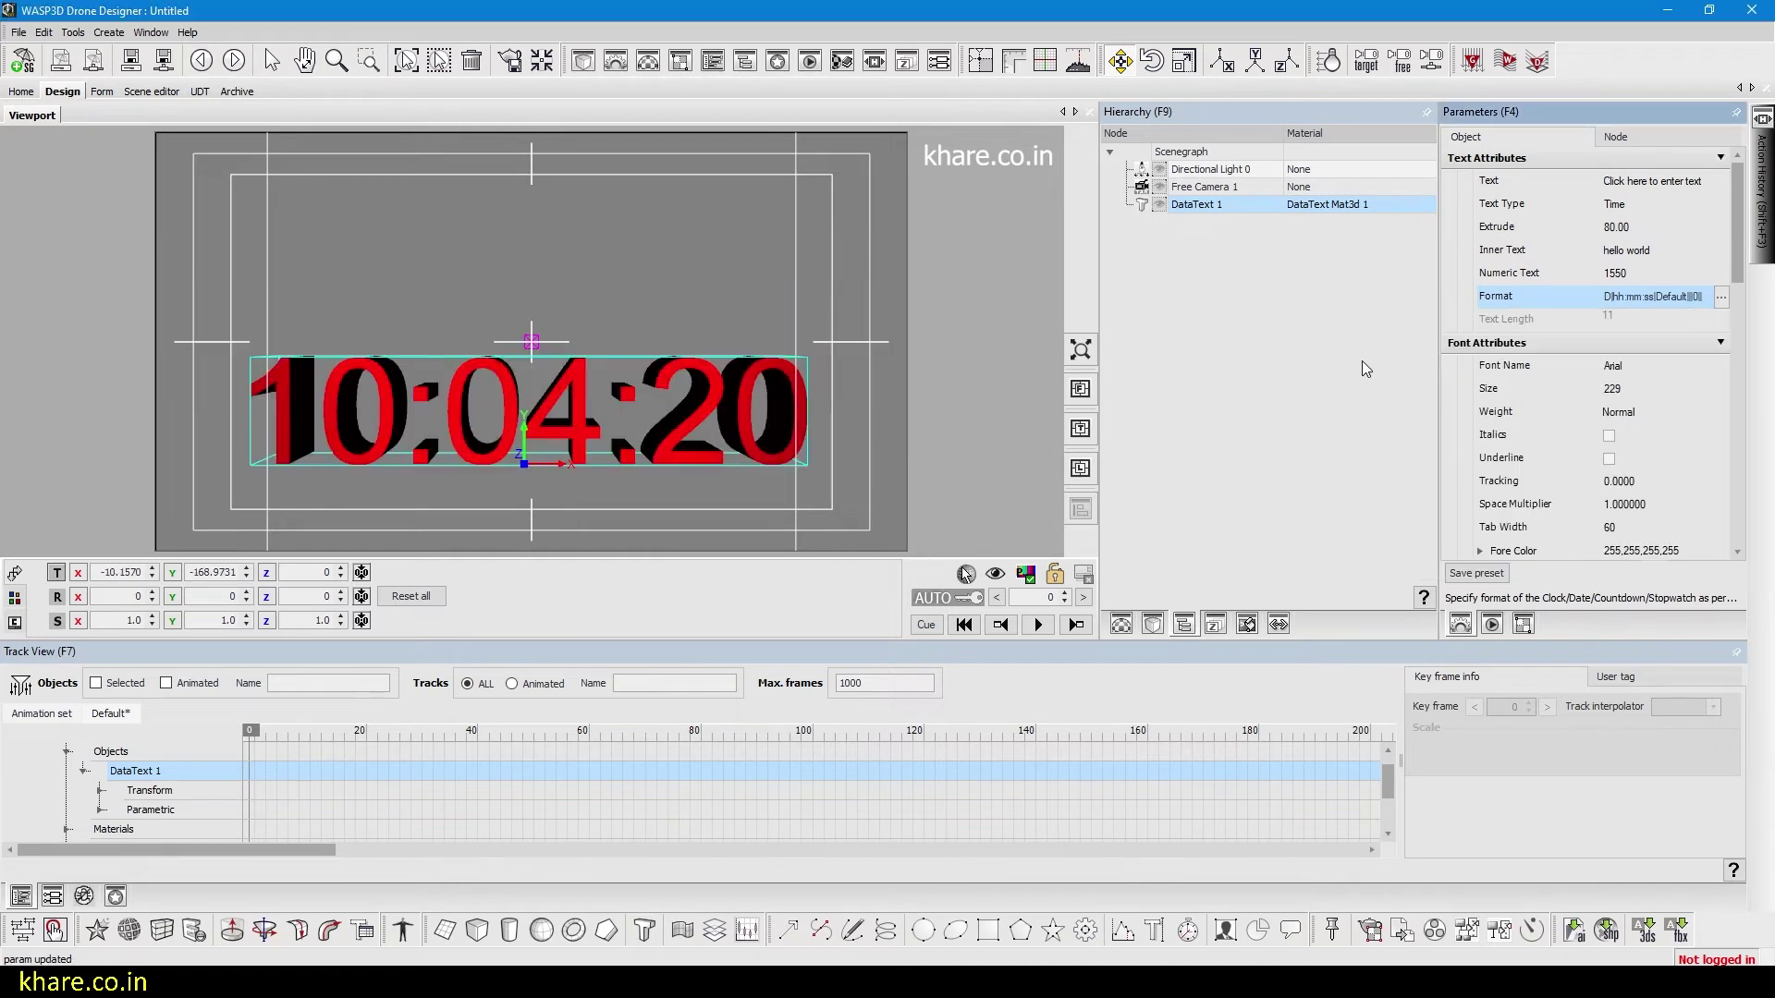
- Remove the seconds from the time format, leaving hh:mm, and save it
click(1721, 297)
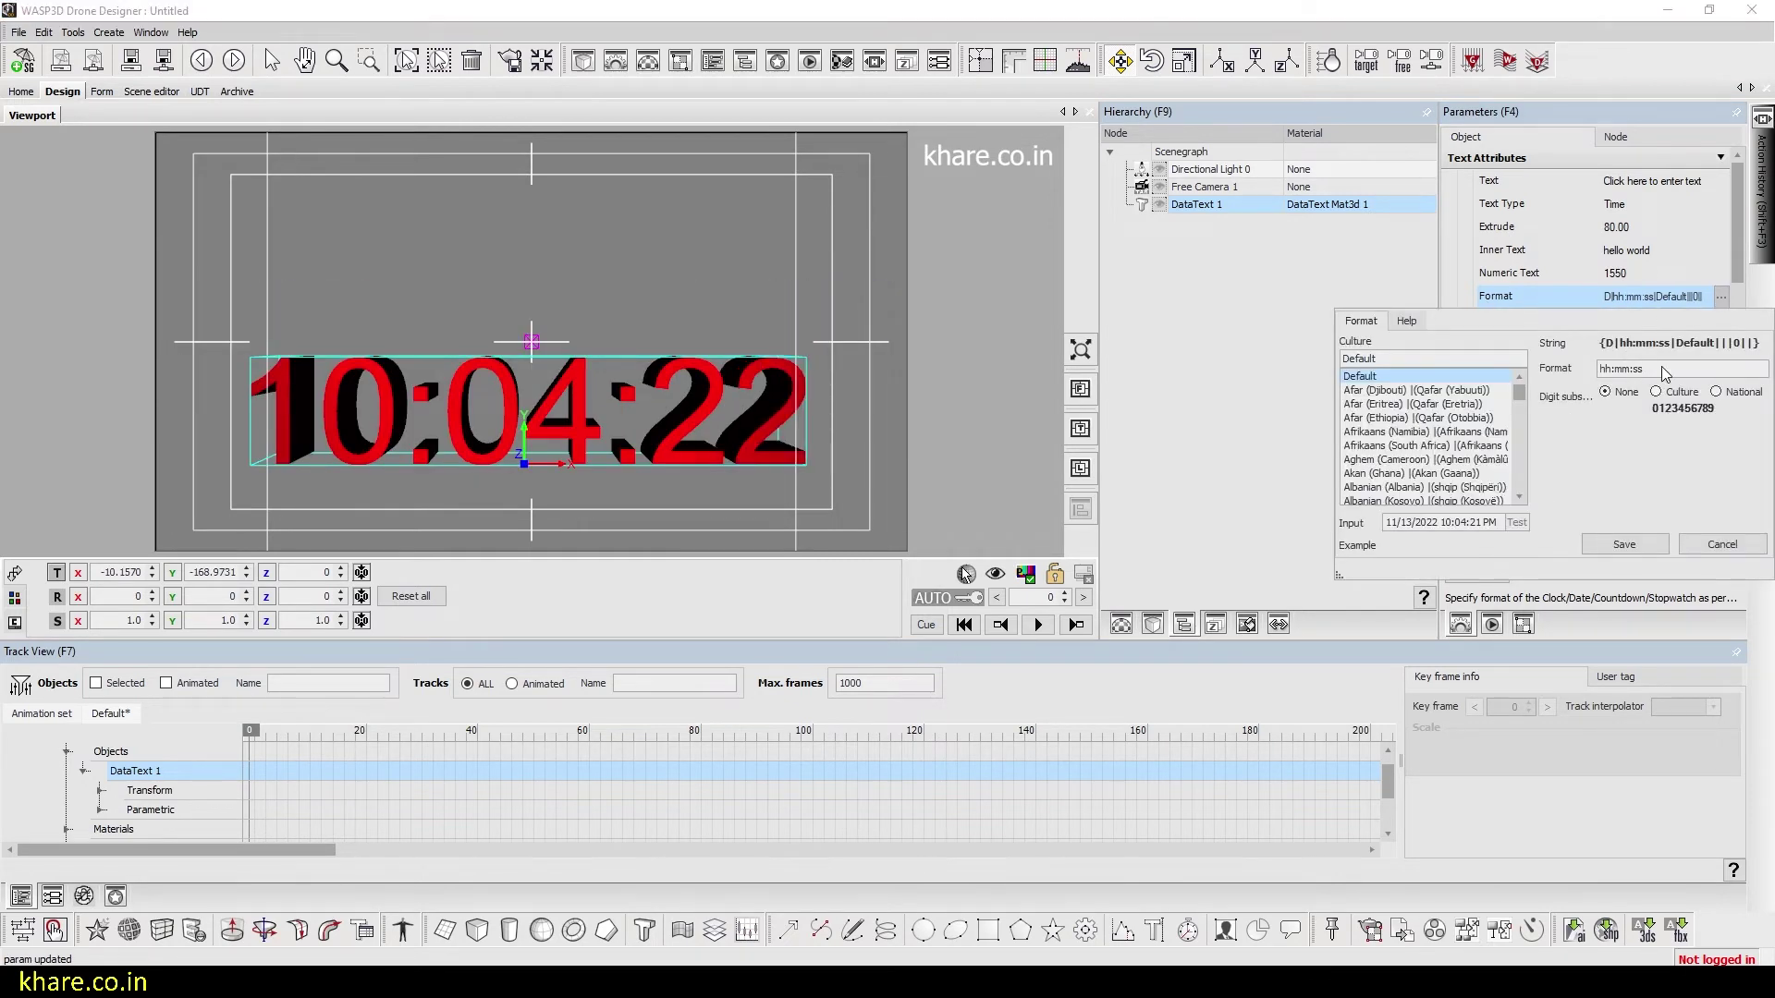
key(BackSpace)
key(BackSpace)
key(BackSpace)
click(1631, 545)
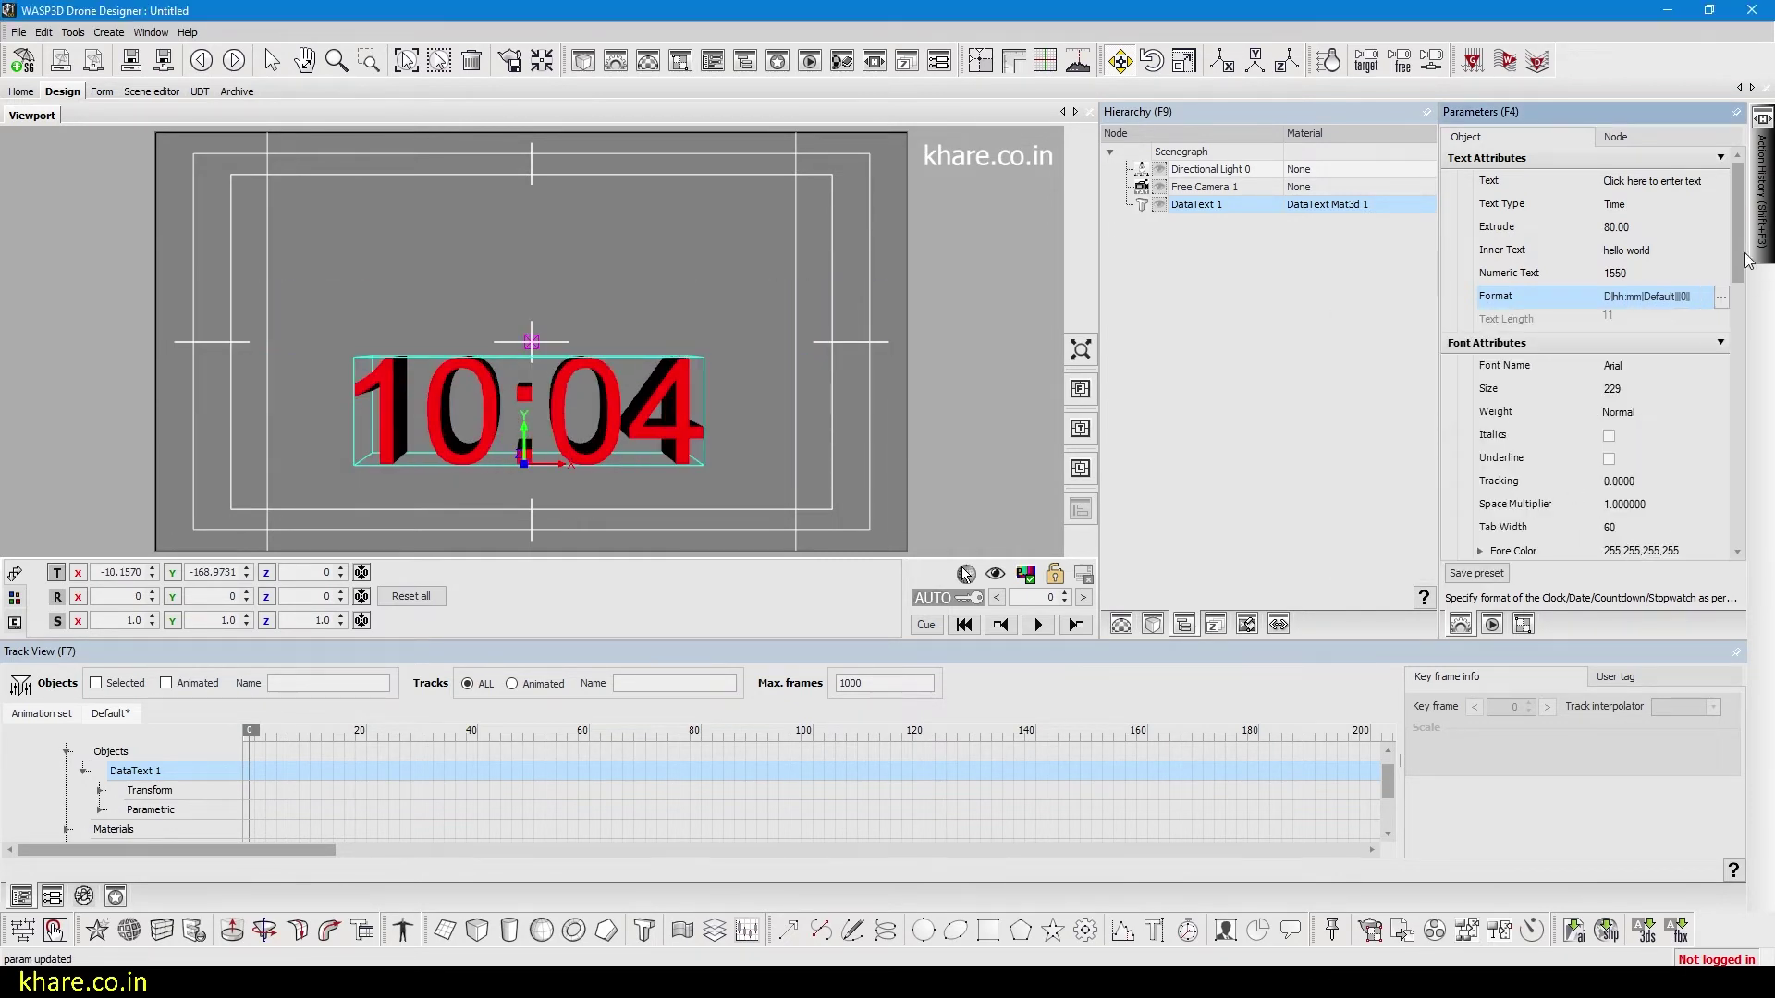
- Change the text's font to Arial Black
click(1717, 367)
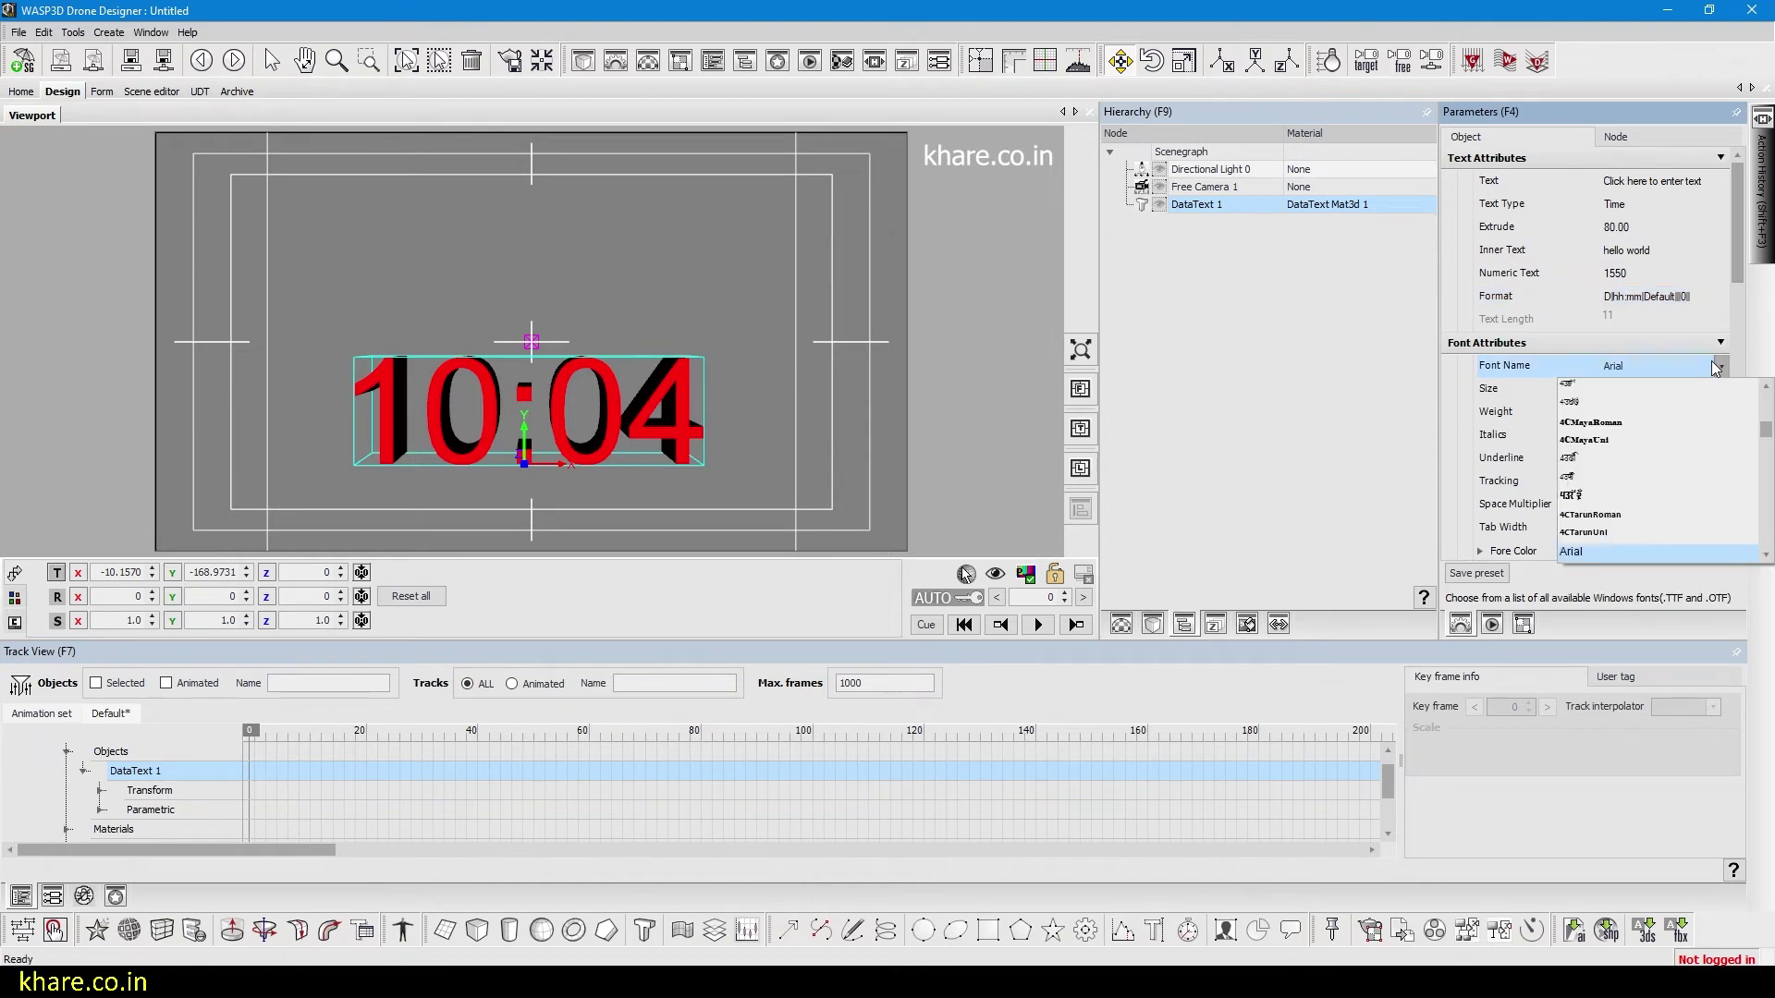
click(1617, 403)
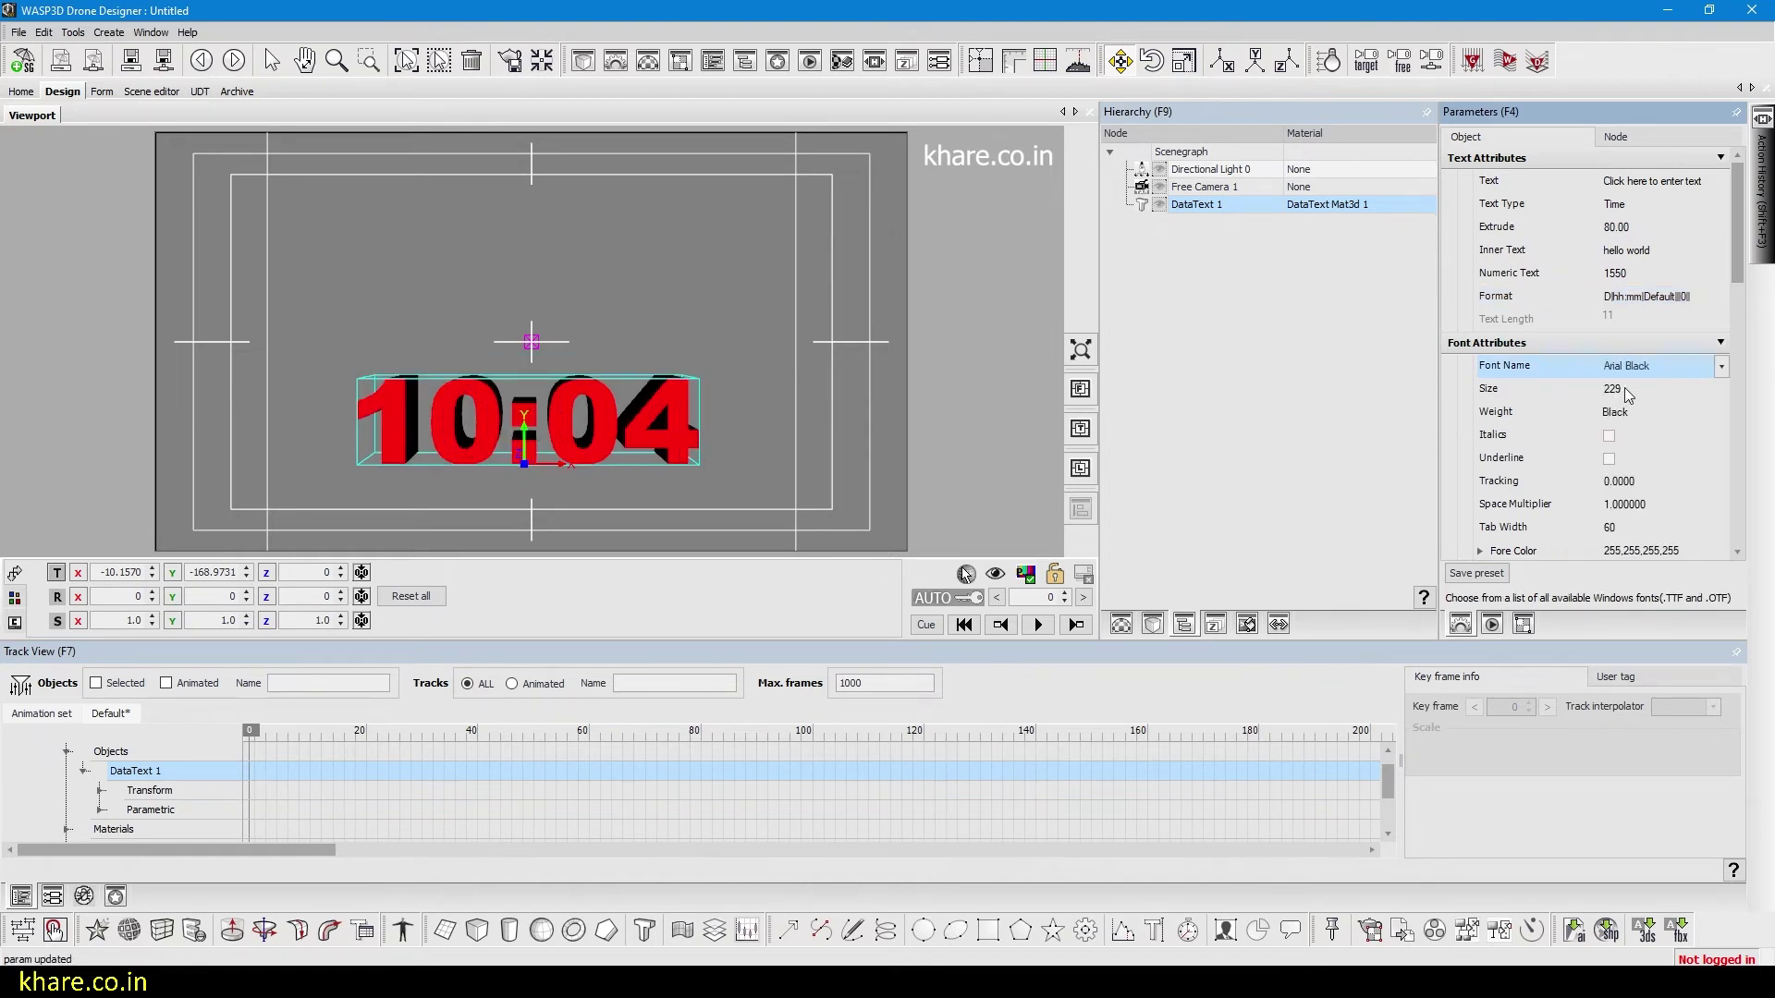
- Increase the text's font size to 245 and view the available font weights
drag(1626, 389, 1754, 381)
click(1717, 414)
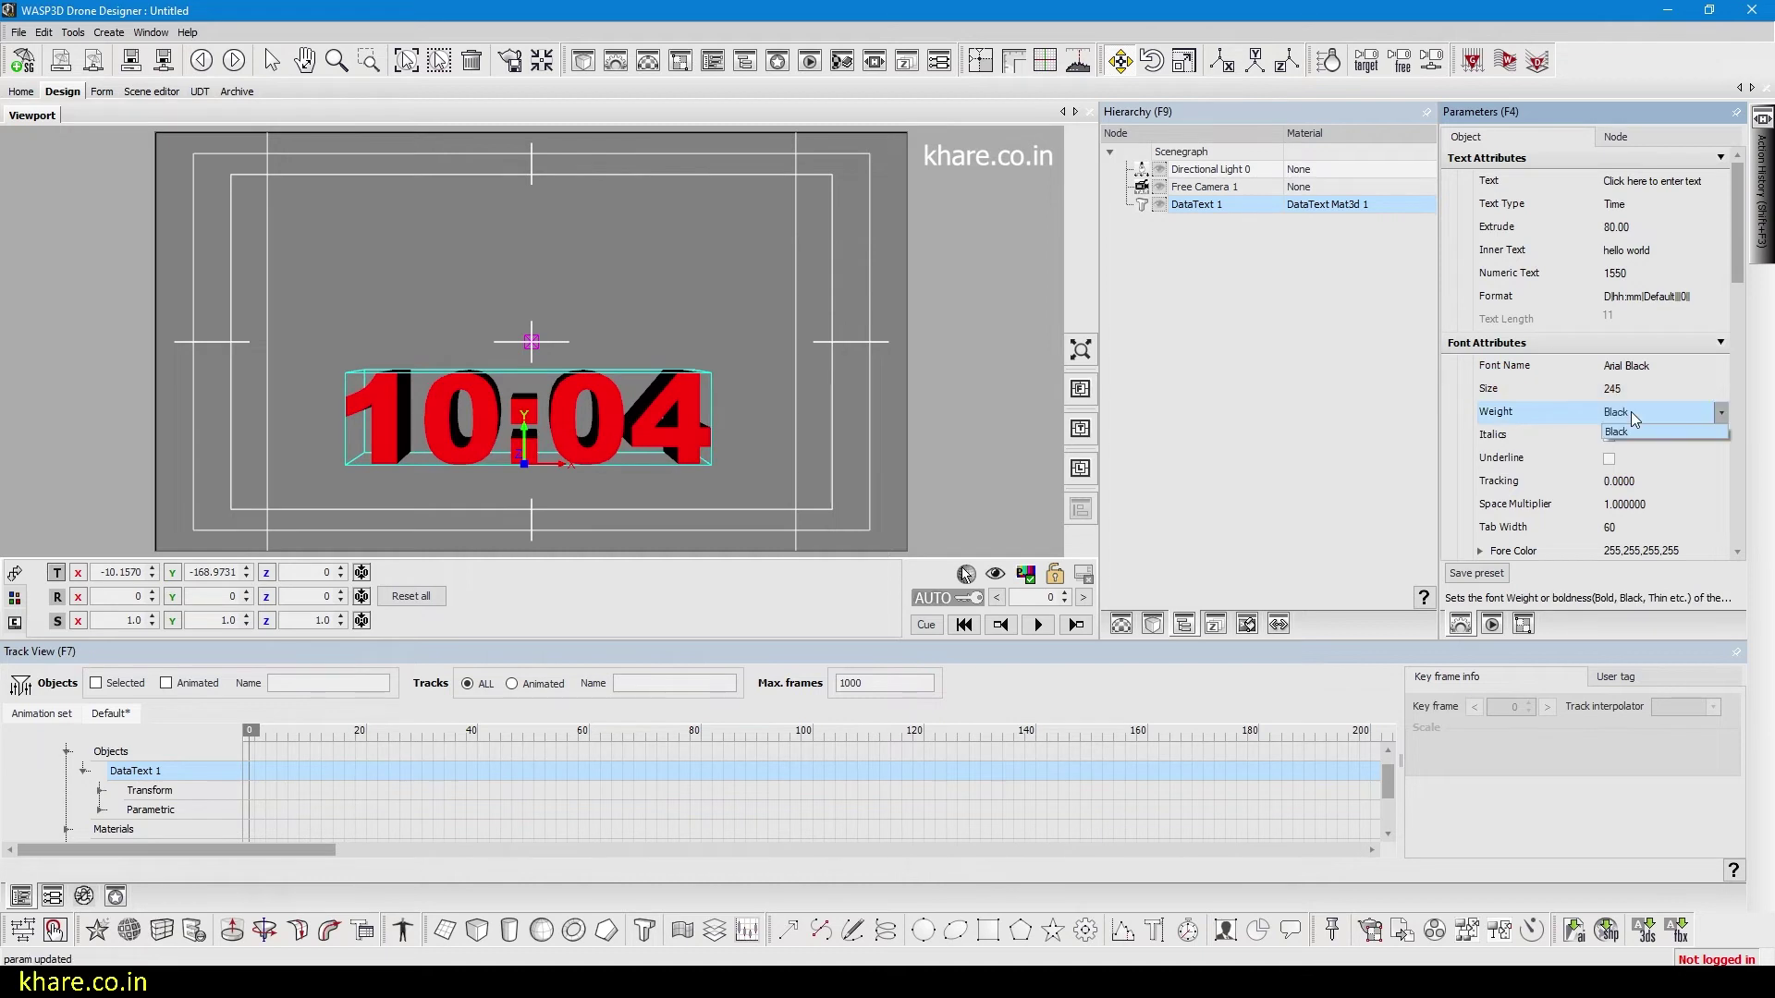
- Toggle italics and underline on and back off, and set the letter tracking to 2.00
mouse_move(1742, 273)
mouse_down()
mouse_move(1742, 314)
mouse_move(1673, 348)
mouse_move(1769, 319)
mouse_move(1725, 297)
mouse_up()
click(1609, 298)
click(1609, 297)
click(1609, 320)
click(1610, 320)
scroll(1727, 296, up, 3)
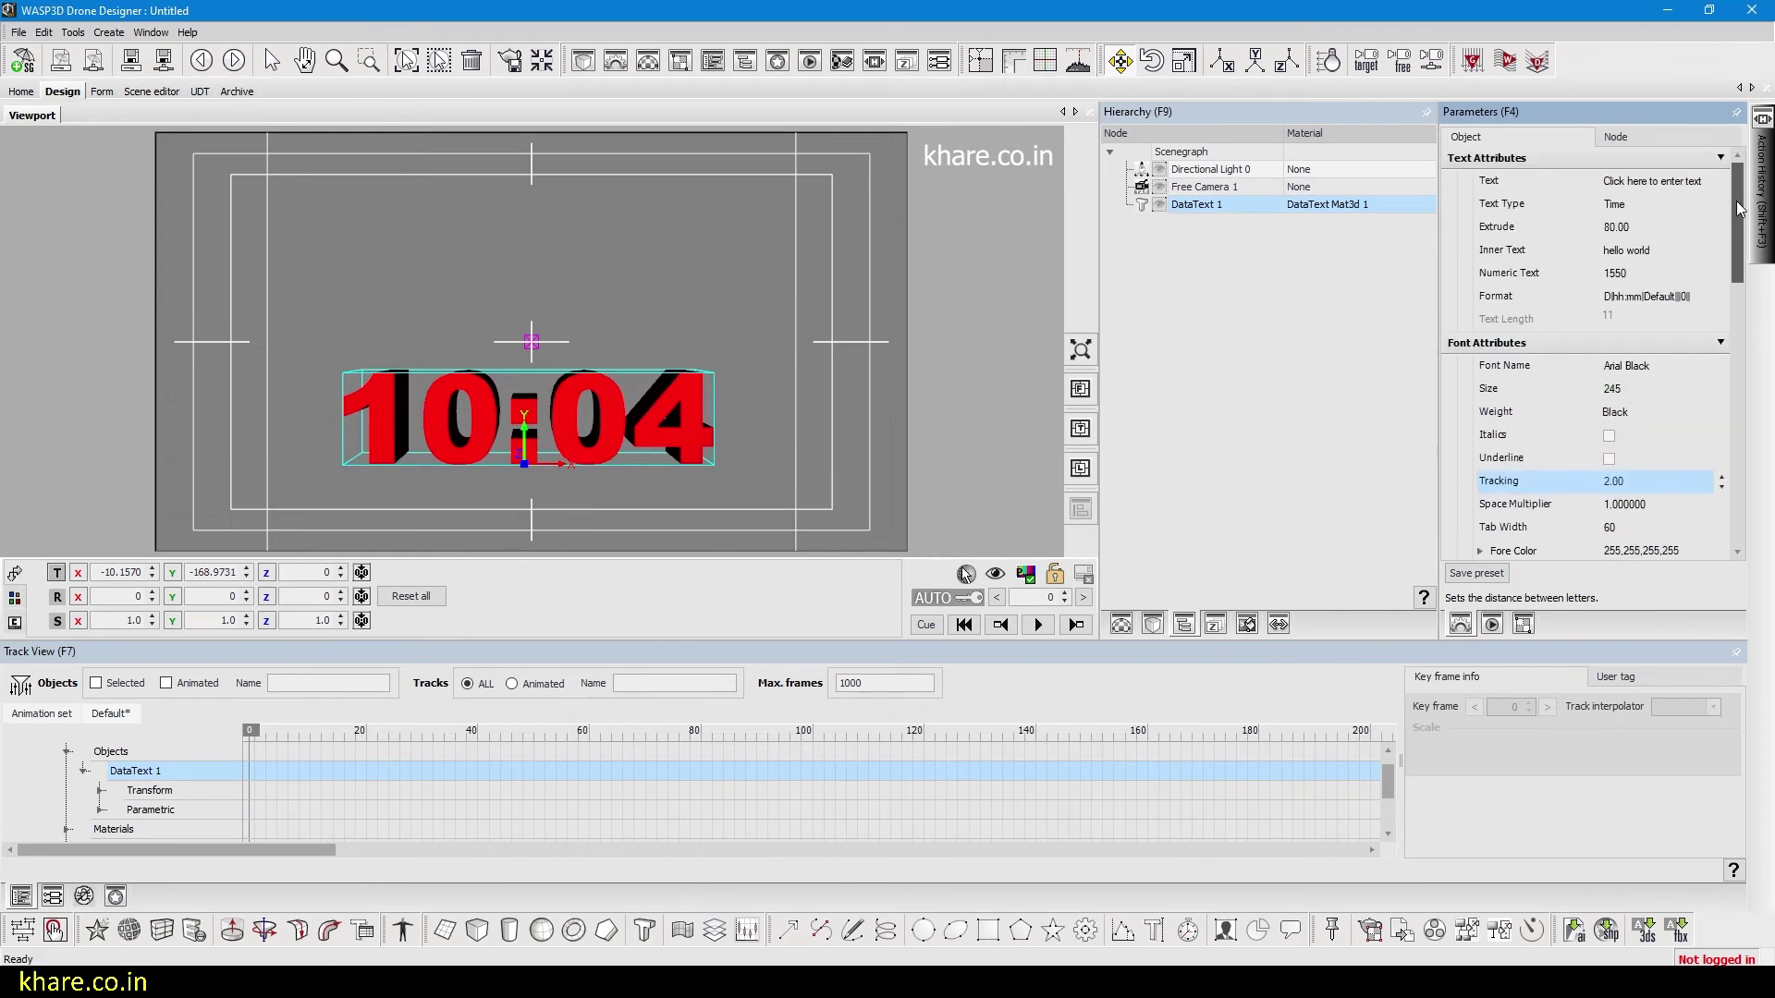
- Change DataText 1's text type to Free and set its inner text to "hello world 123"
click(1639, 207)
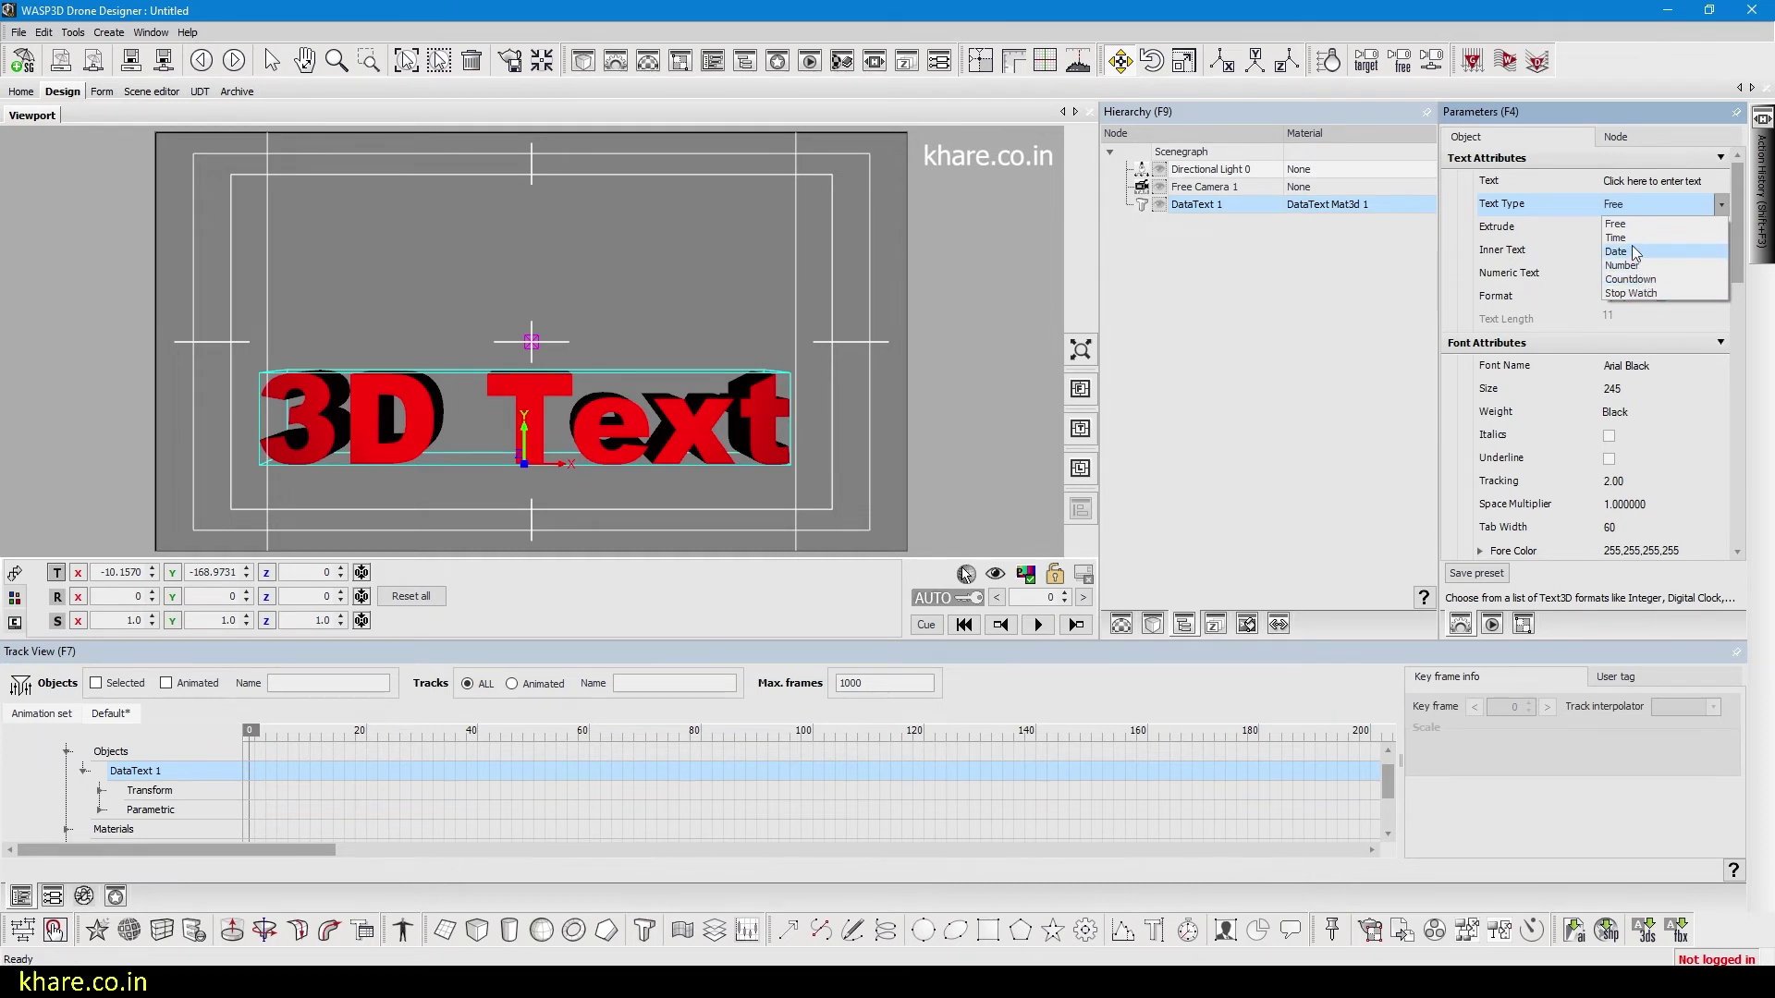
click(1552, 207)
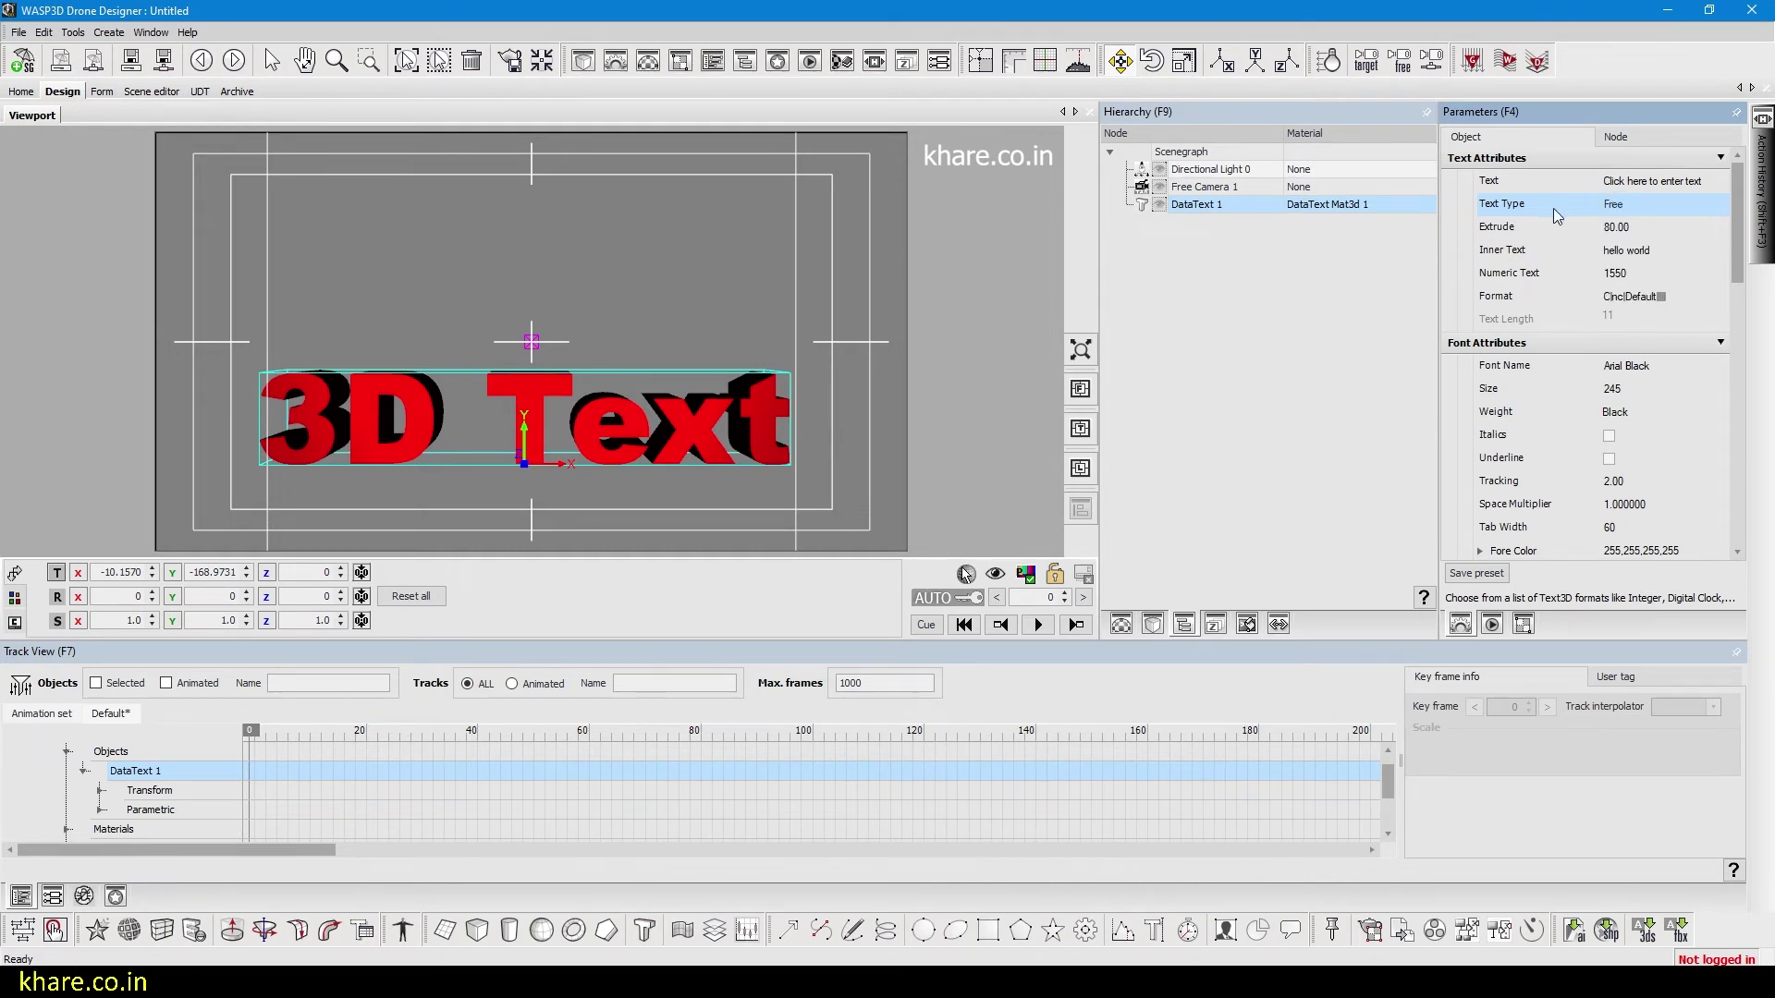
click(1643, 251)
click(1226, 383)
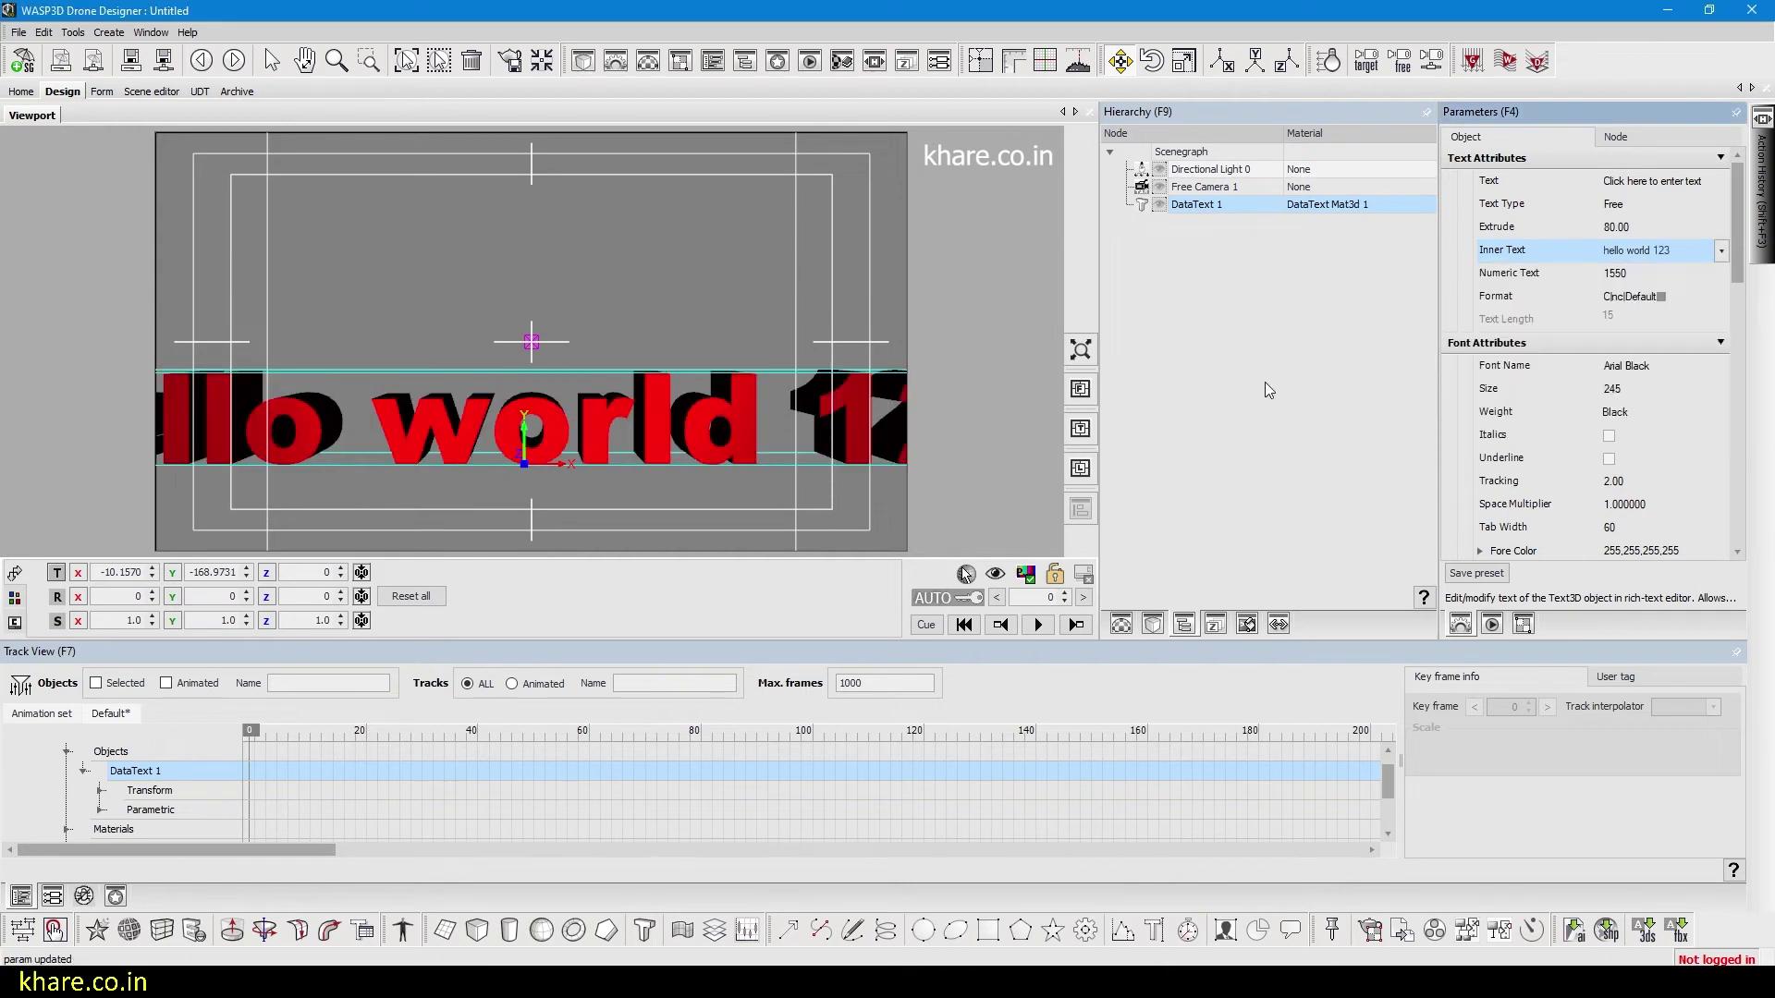
- Reduce the font size to 139, and try wider tracking of about 12 before returning it to 2.00
drag(1523, 387, 2, 405)
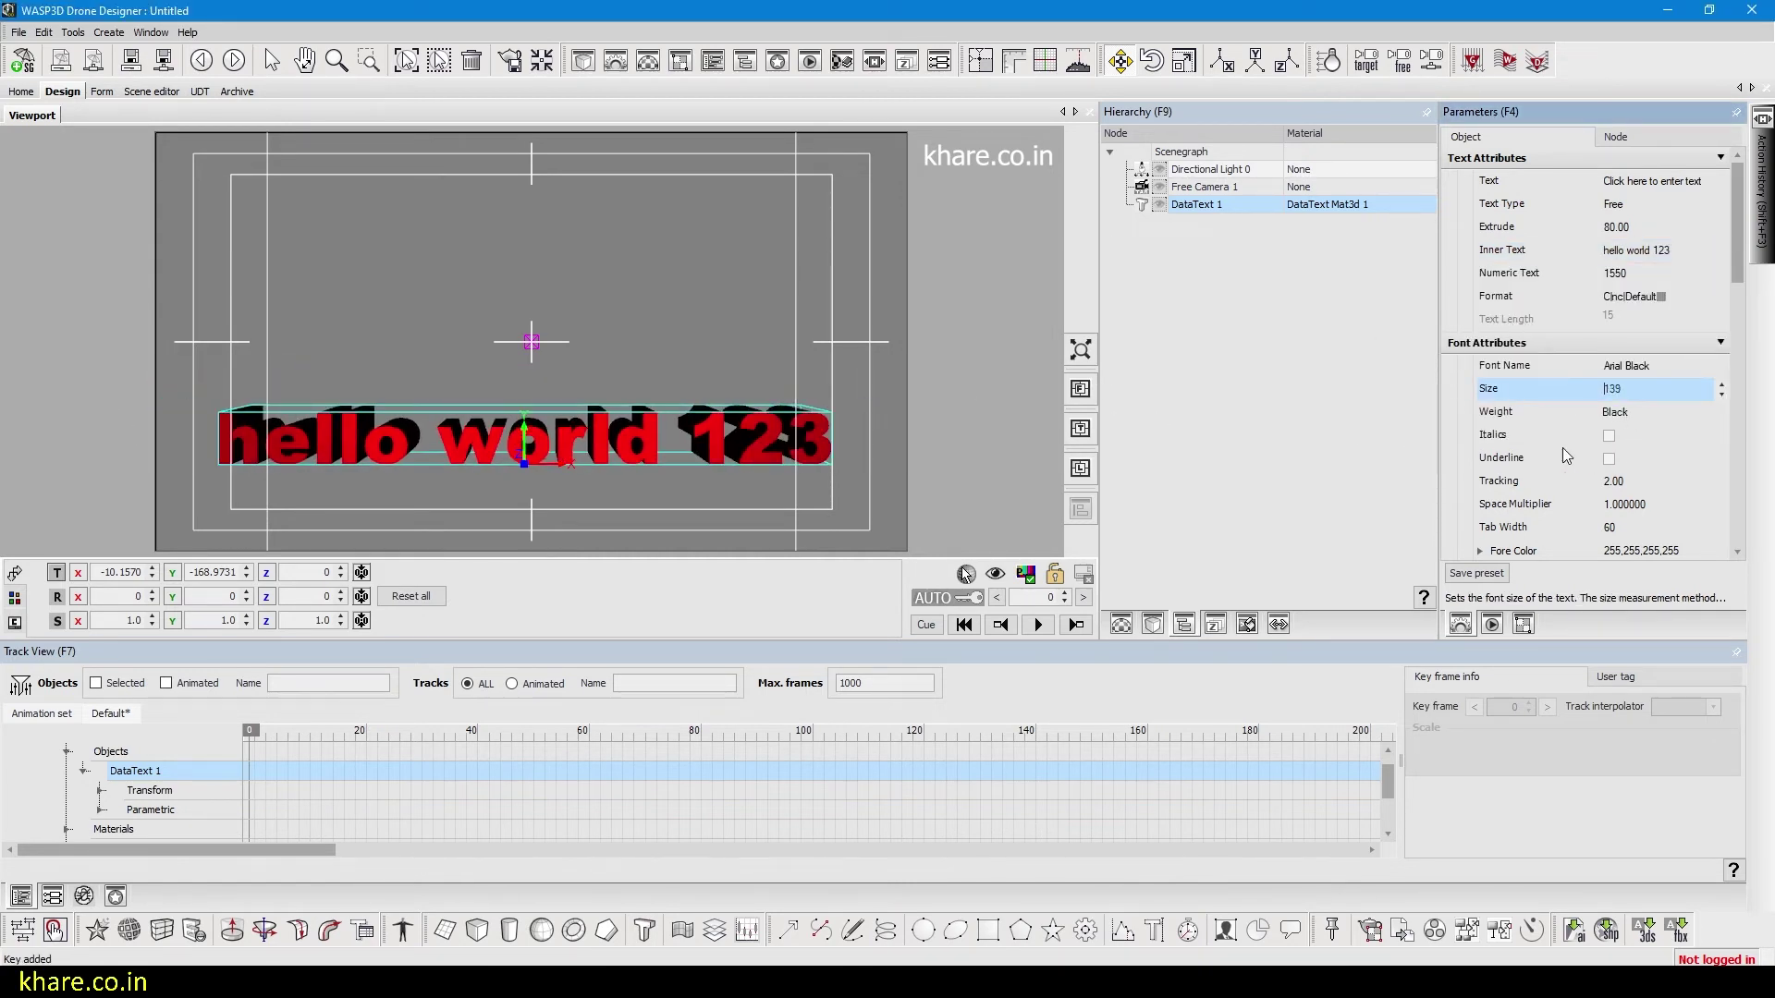
click(1482, 461)
drag(1613, 487, 1644, 486)
click(1721, 477)
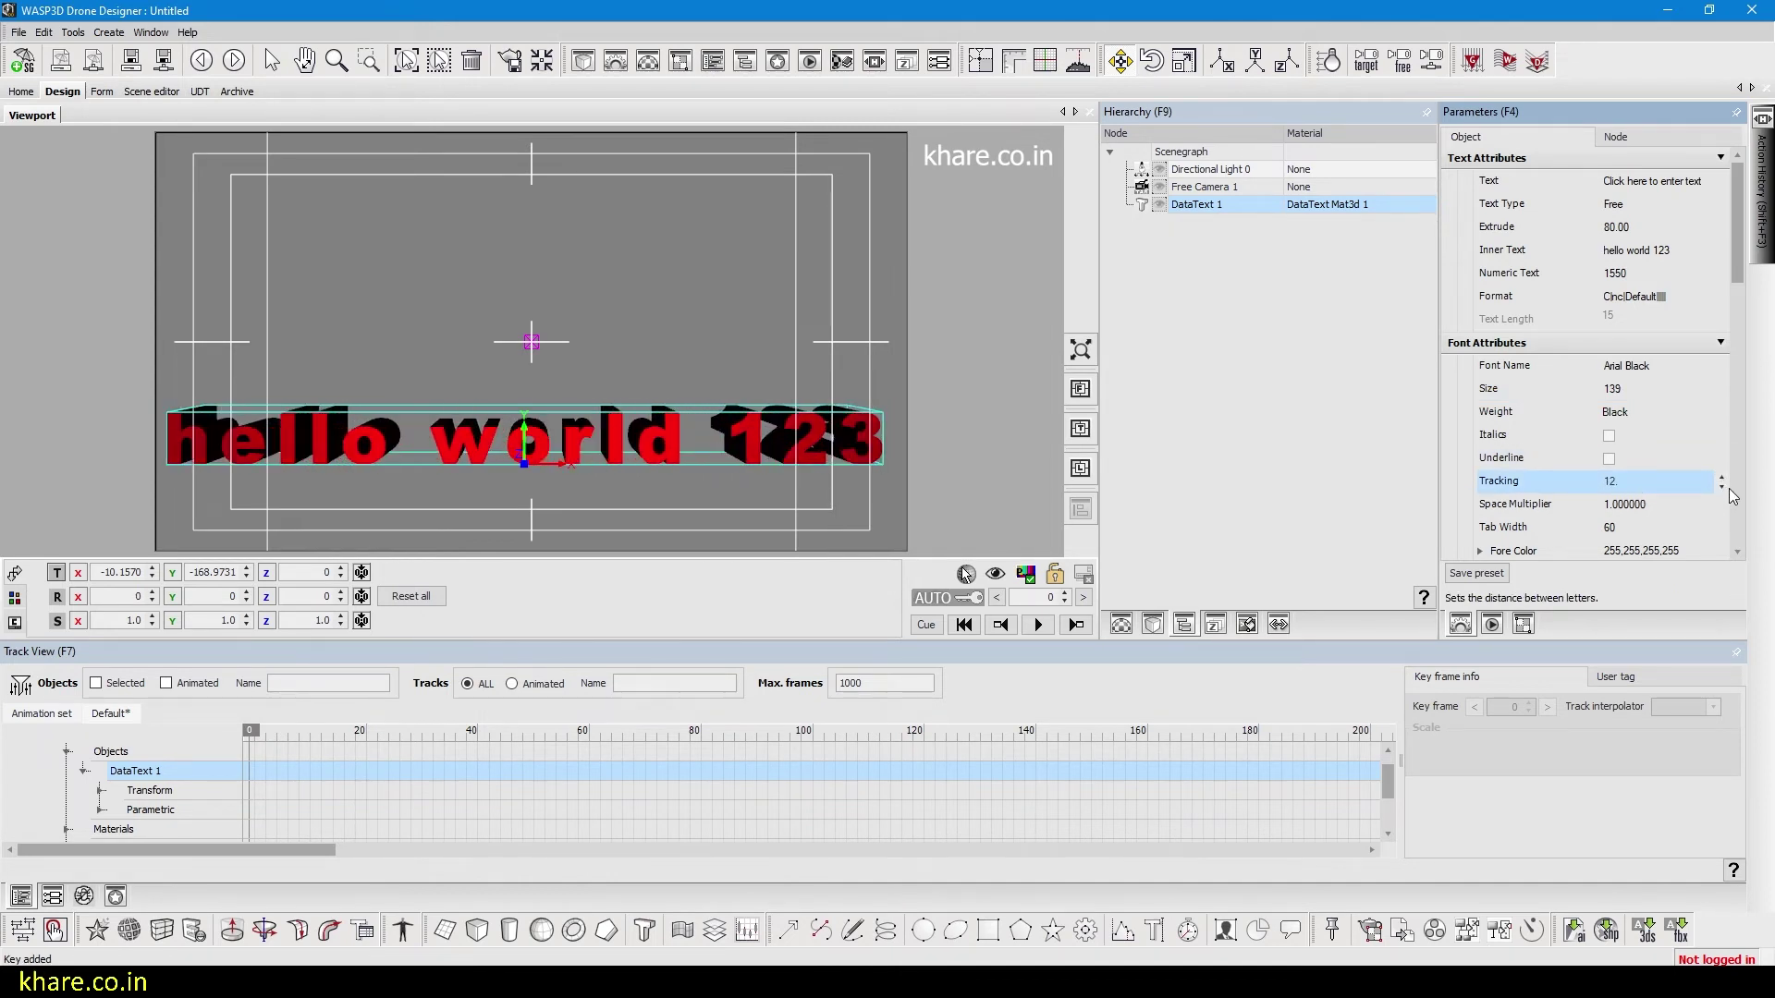
click(1722, 488)
- Add the lines "line sad asd", "gdfgdg" and "sdf sdf" to the inner text, and set the tracking to 8.00
drag(1736, 269, 1736, 311)
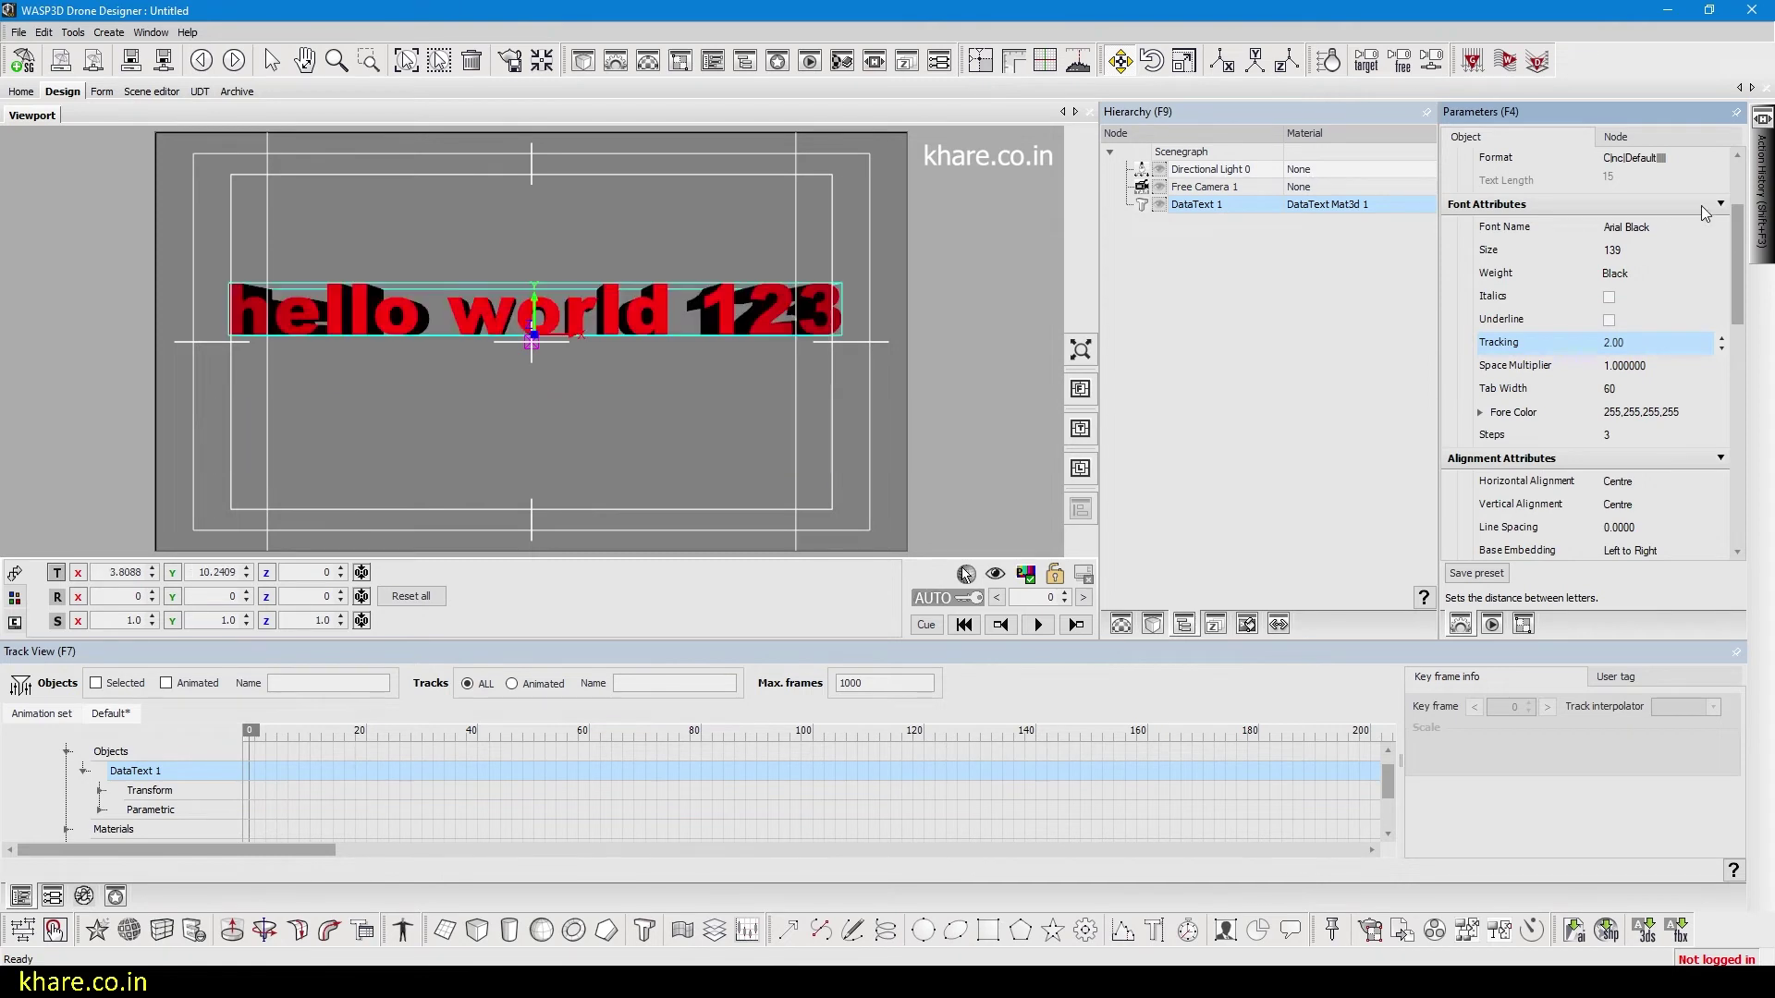
drag(1738, 242, 1737, 196)
click(1721, 251)
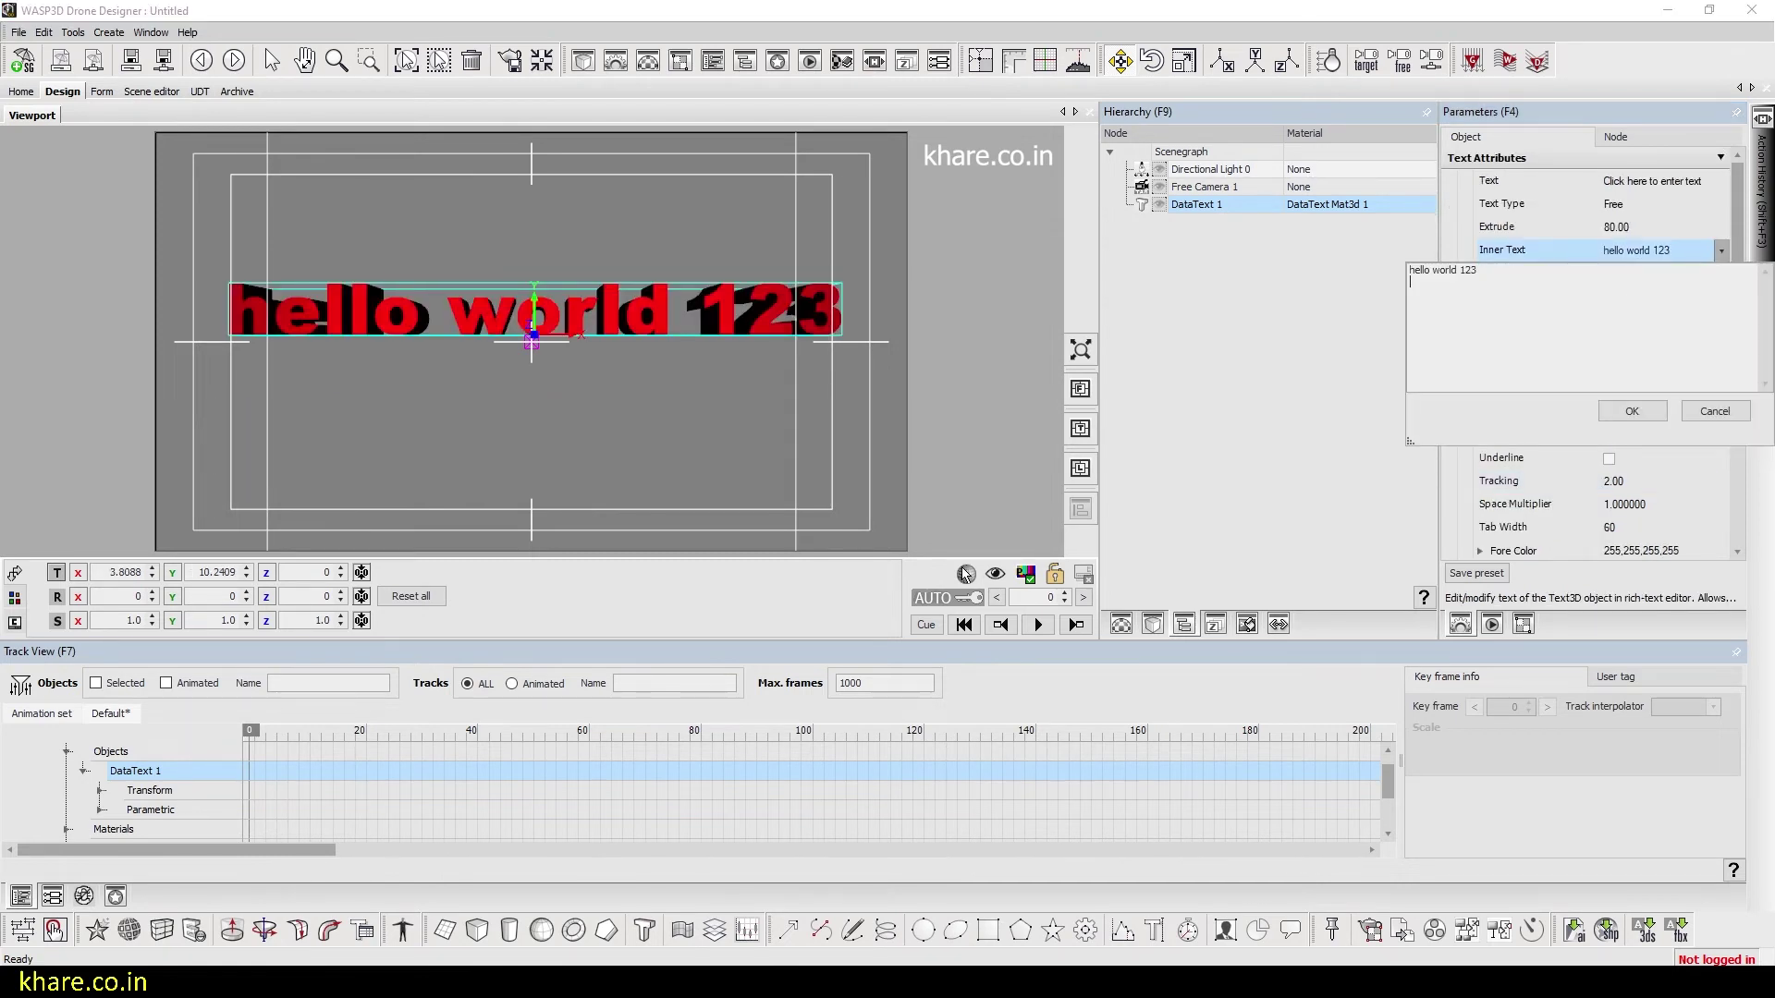
text(line sad asd)
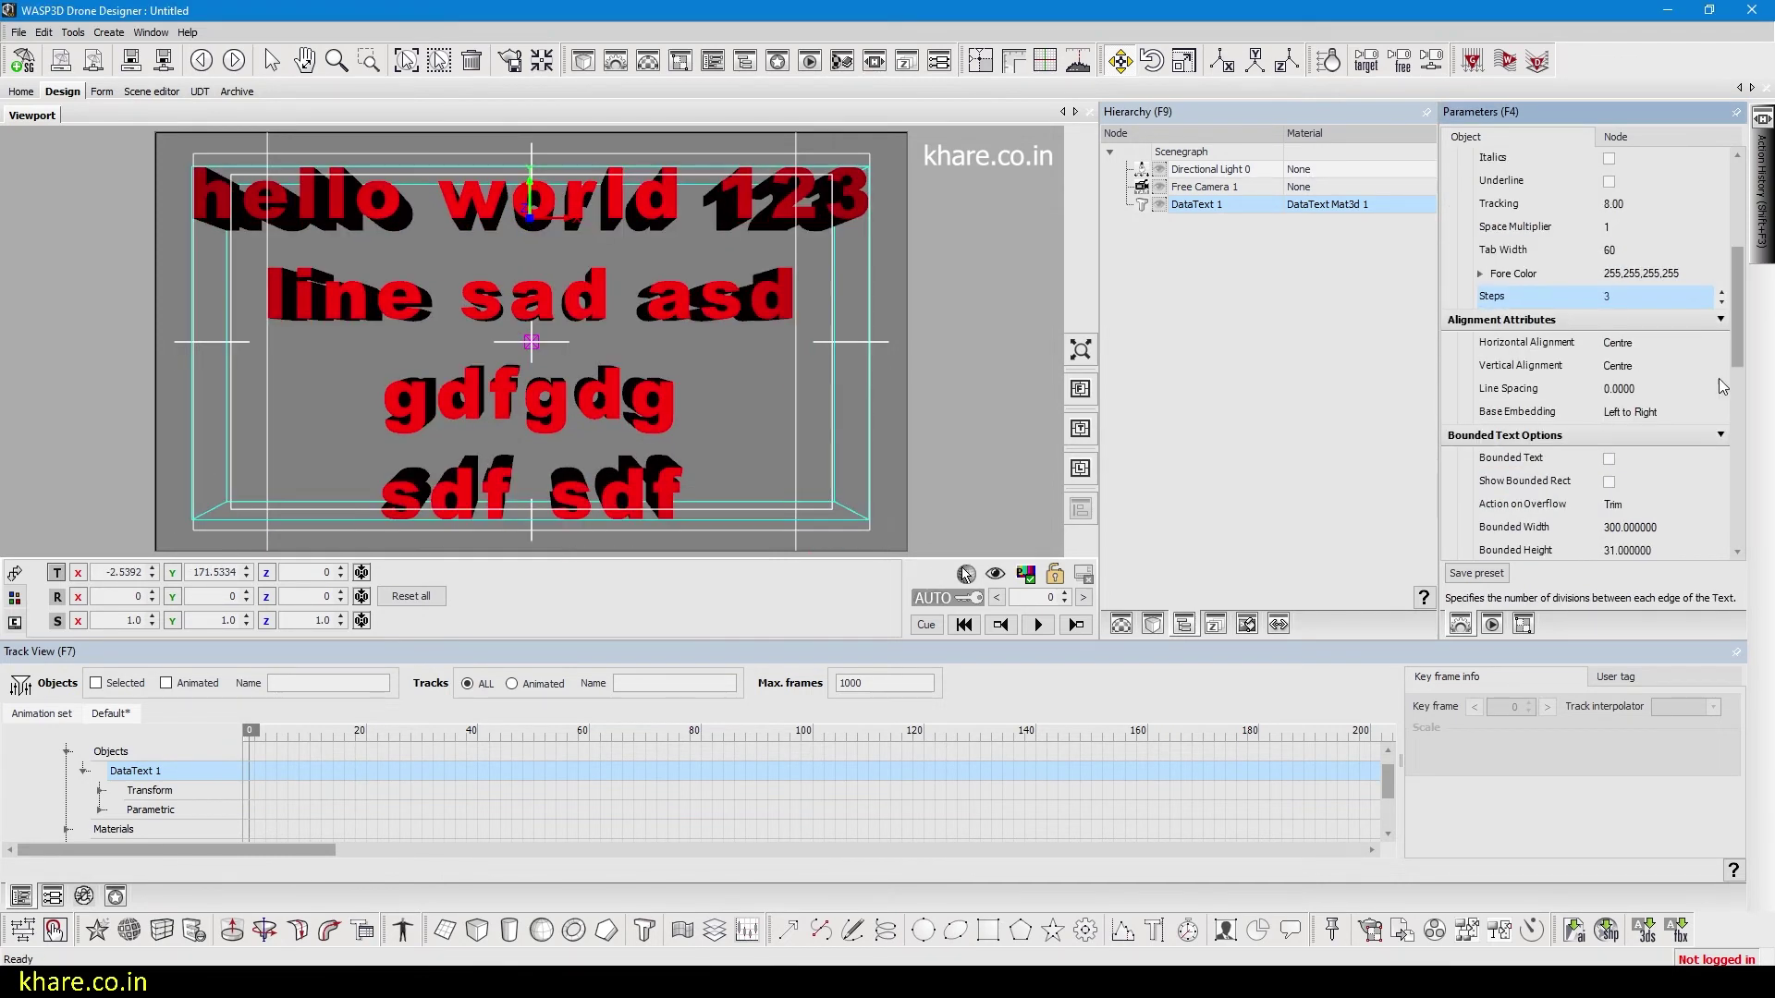
- Set the line spacing to -32.00, and switch the base embedding to Right to Left and back to Left to Right
mouse_move(1632, 389)
mouse_down()
mouse_move(1548, 390)
mouse_move(1675, 390)
mouse_move(1636, 390)
mouse_move(1656, 413)
mouse_up()
click(1656, 412)
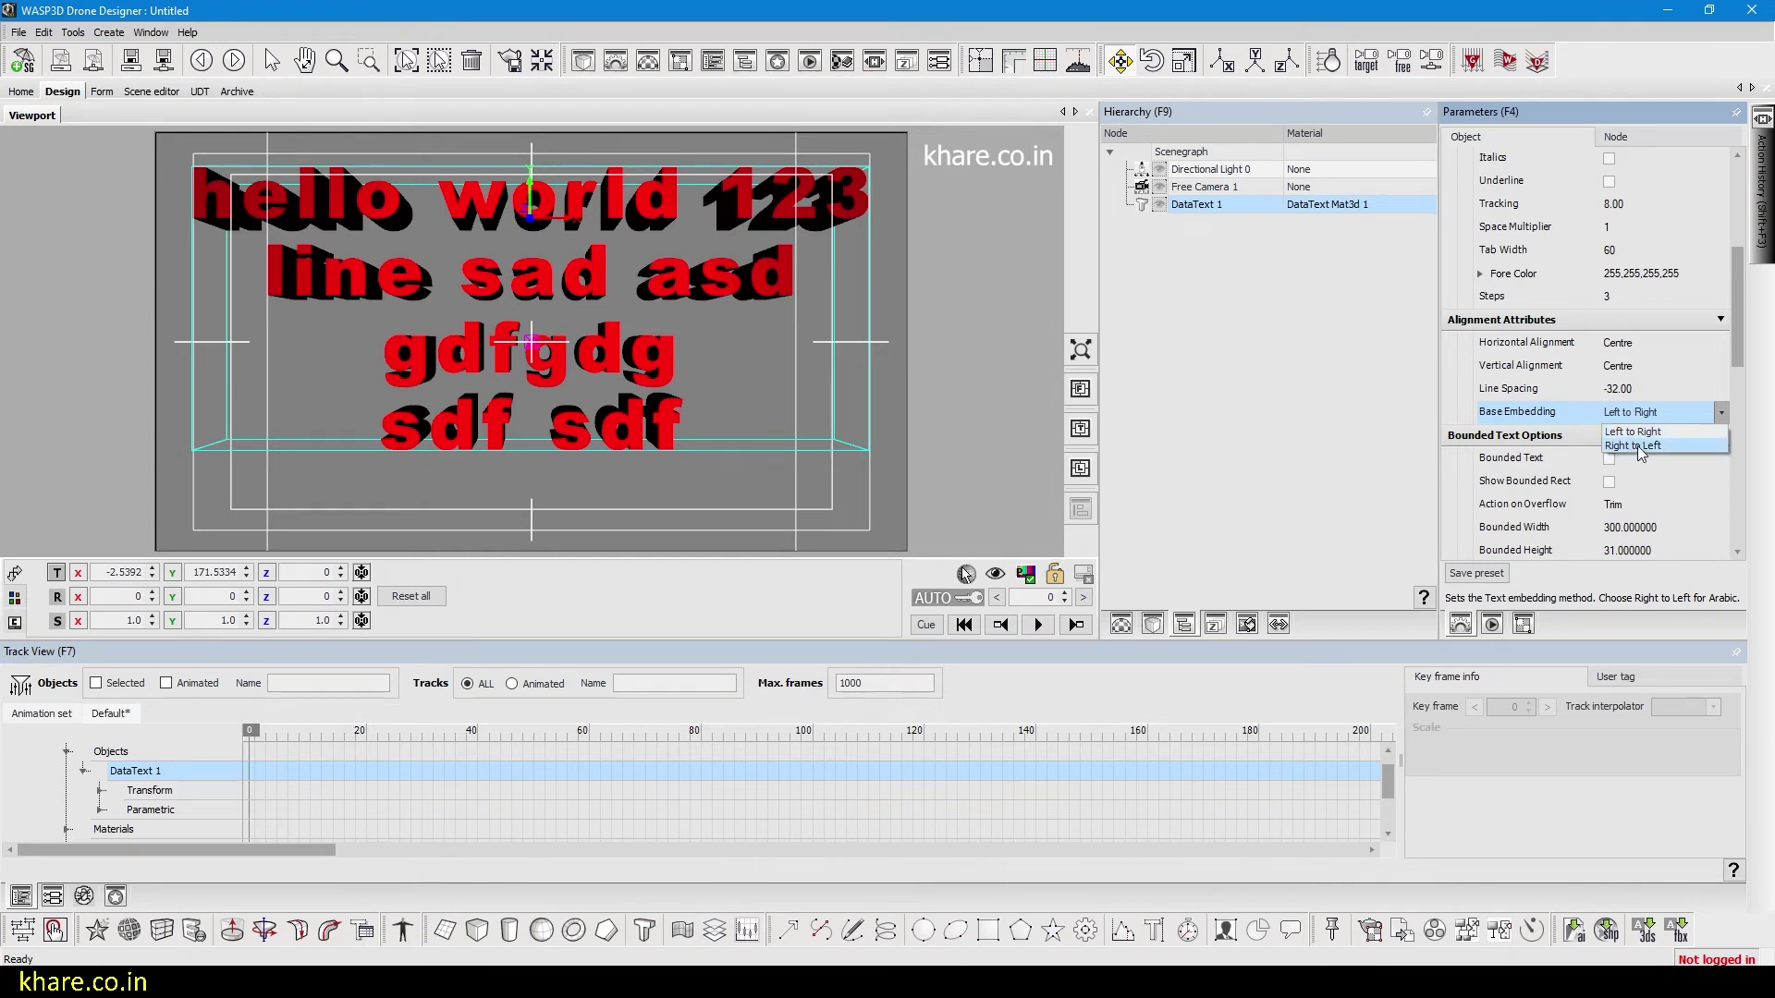
click(1634, 446)
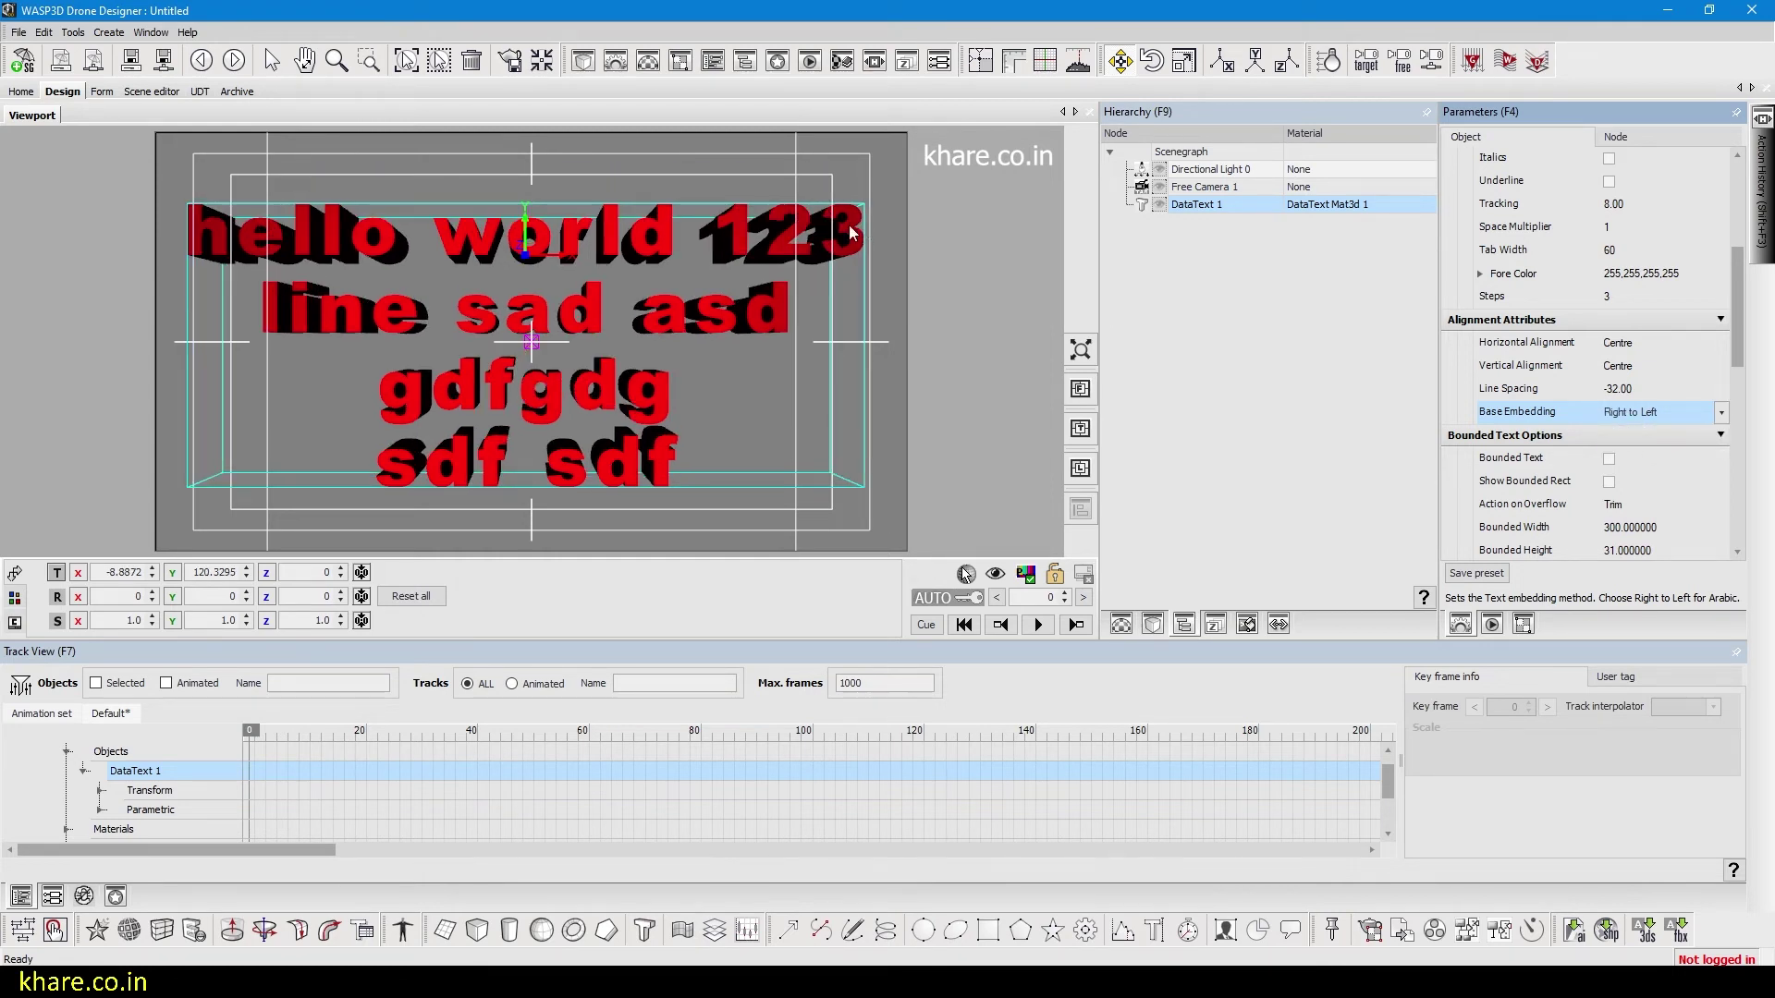
click(1646, 421)
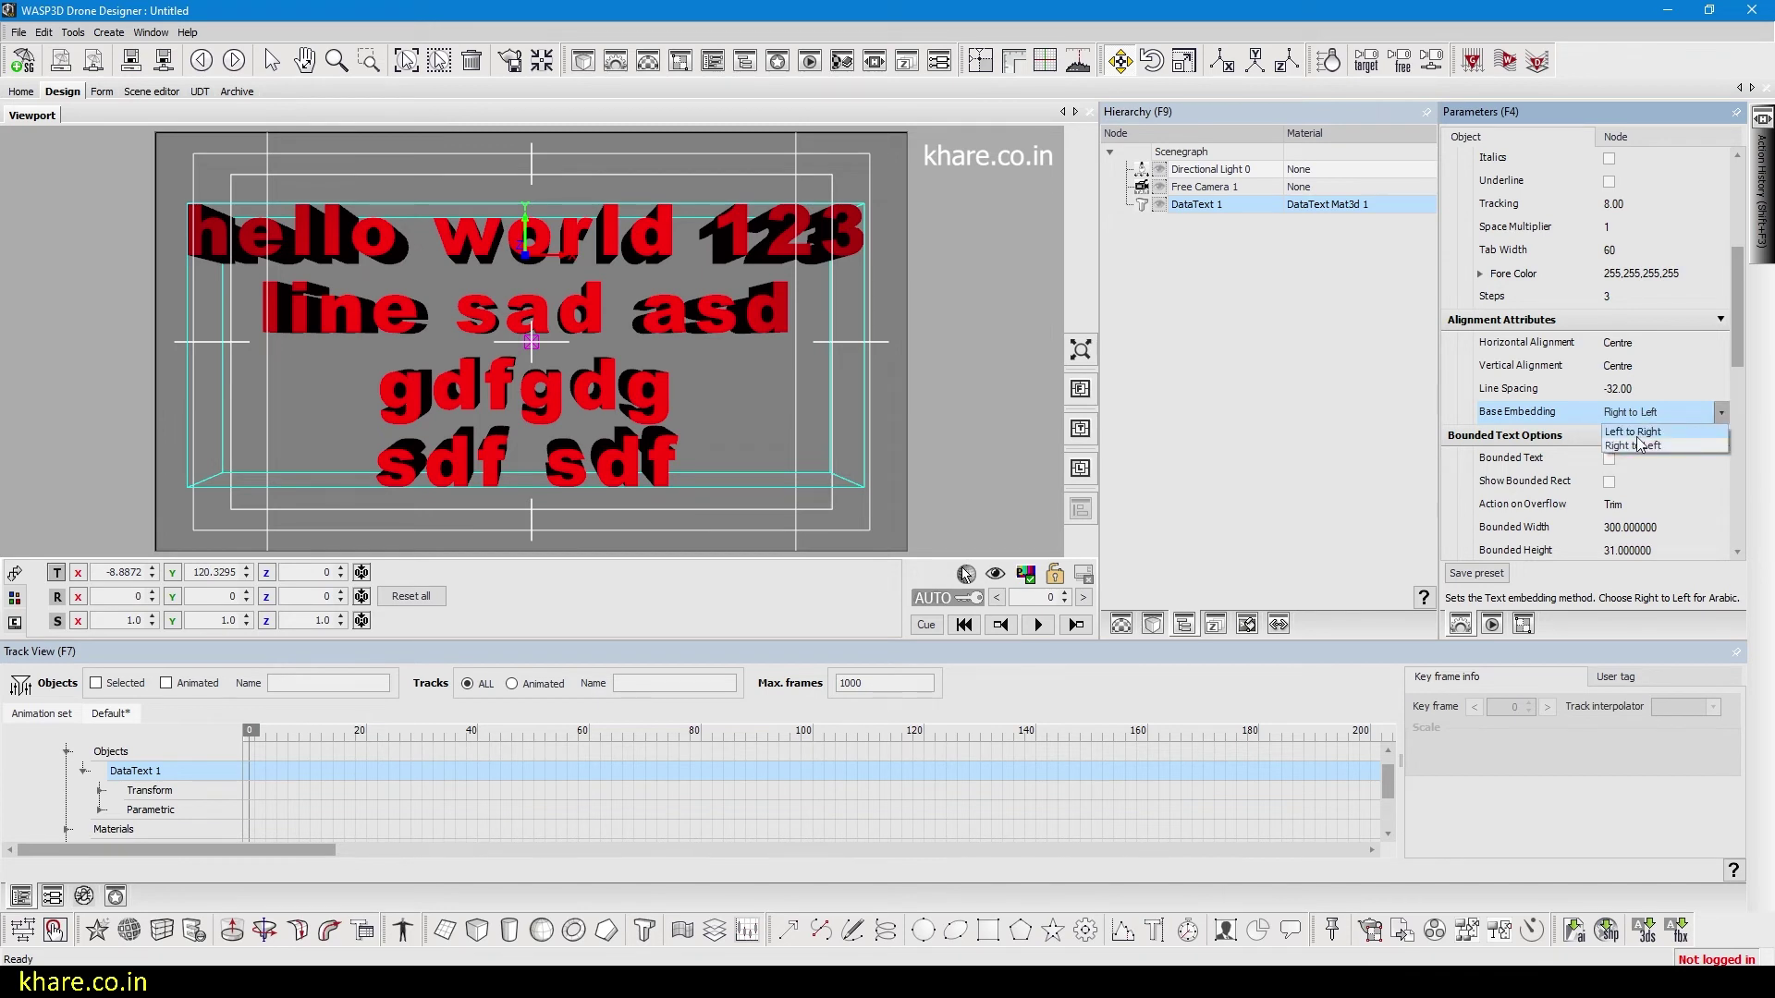
click(1637, 445)
- Try the Left and Right horizontal alignments on the multi-line text, and return it to Centre
click(1636, 345)
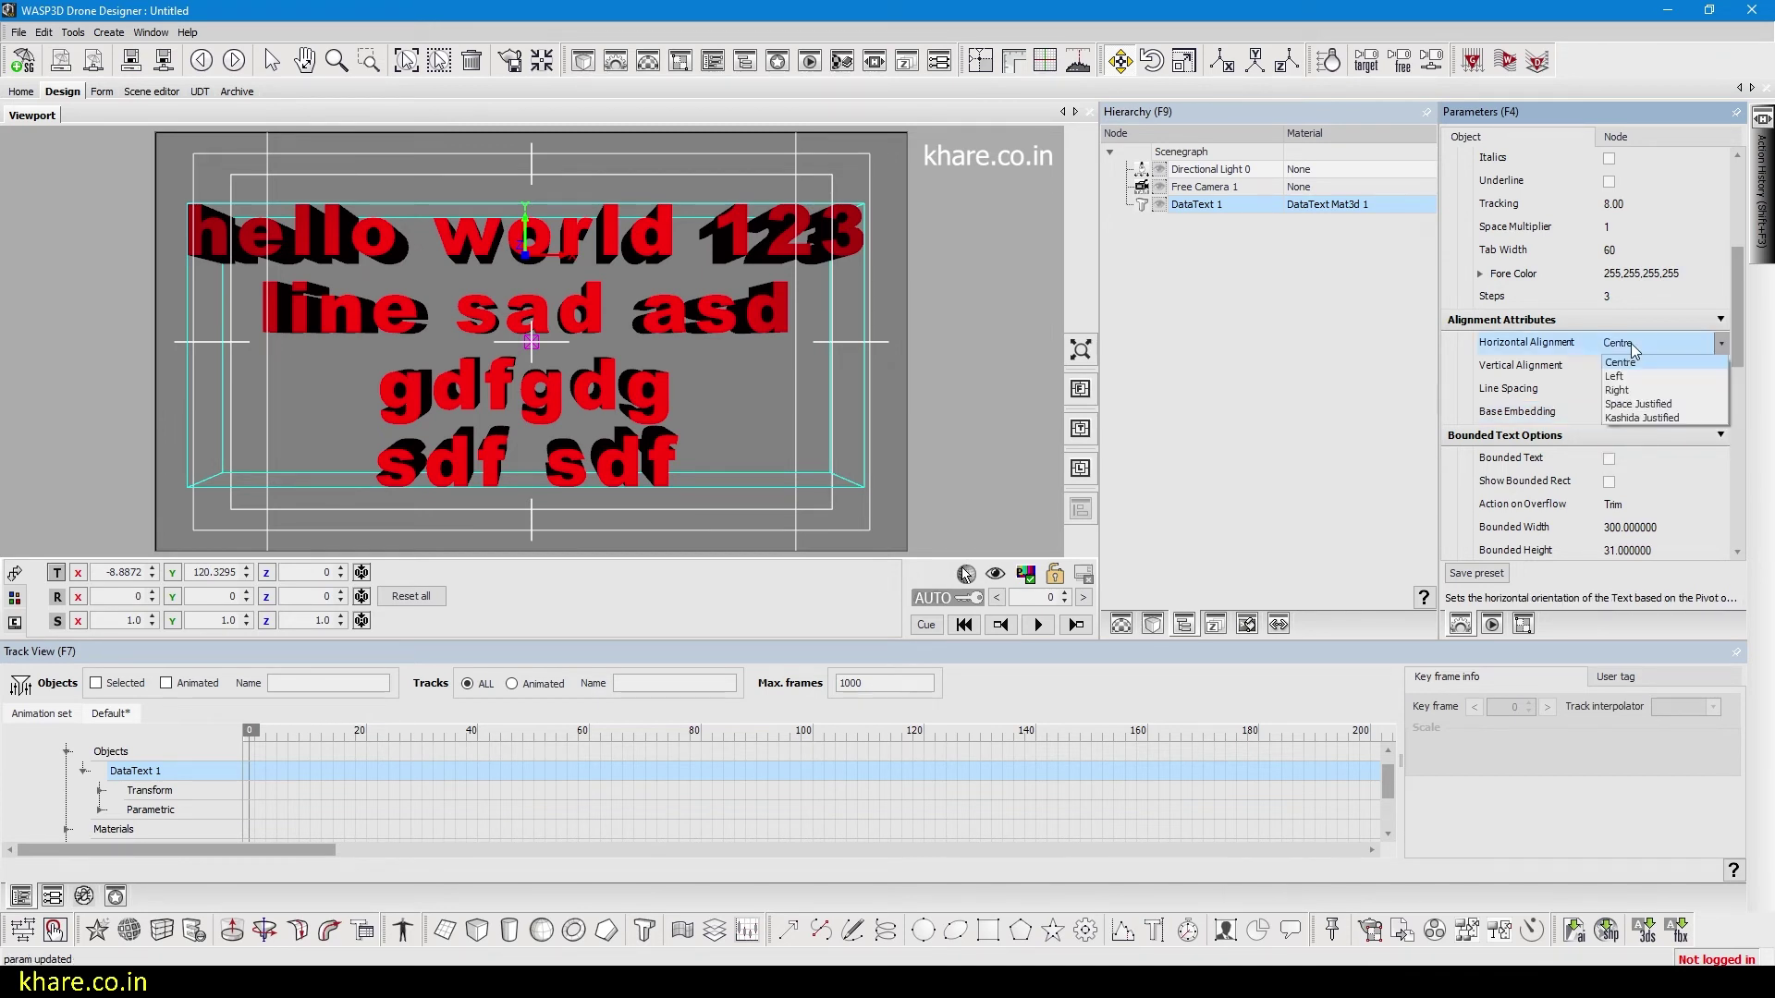
click(1634, 377)
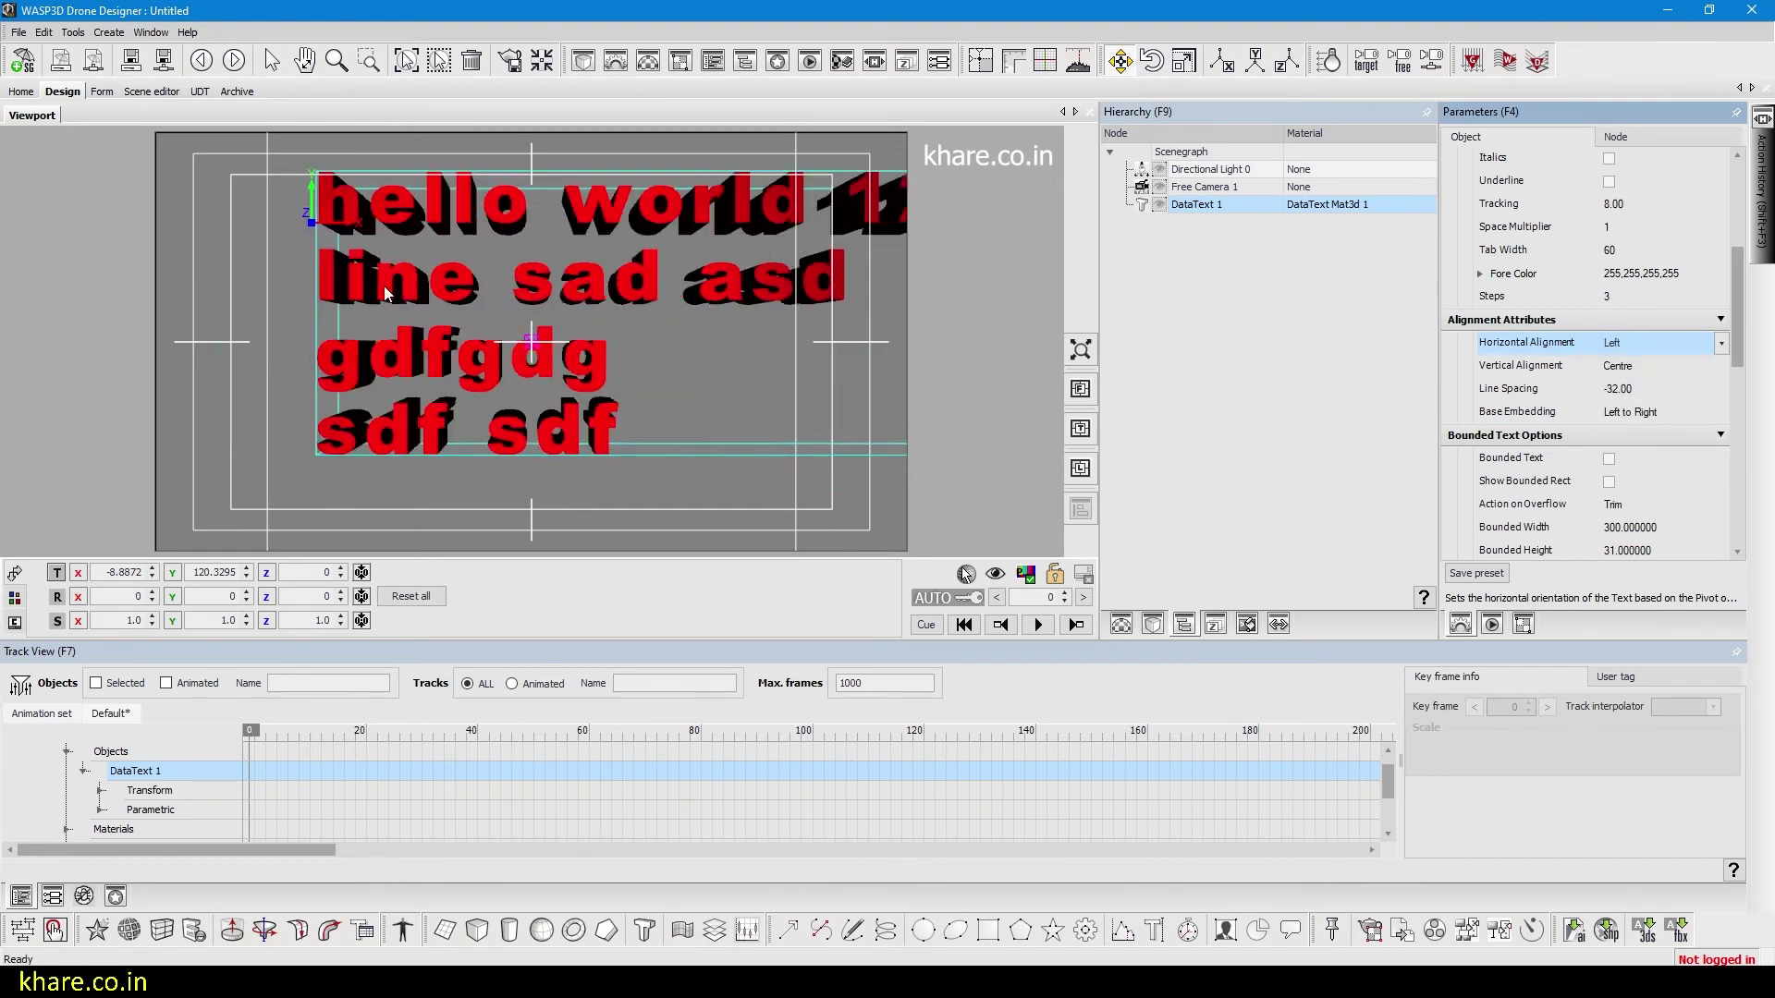
click(1638, 344)
click(1634, 393)
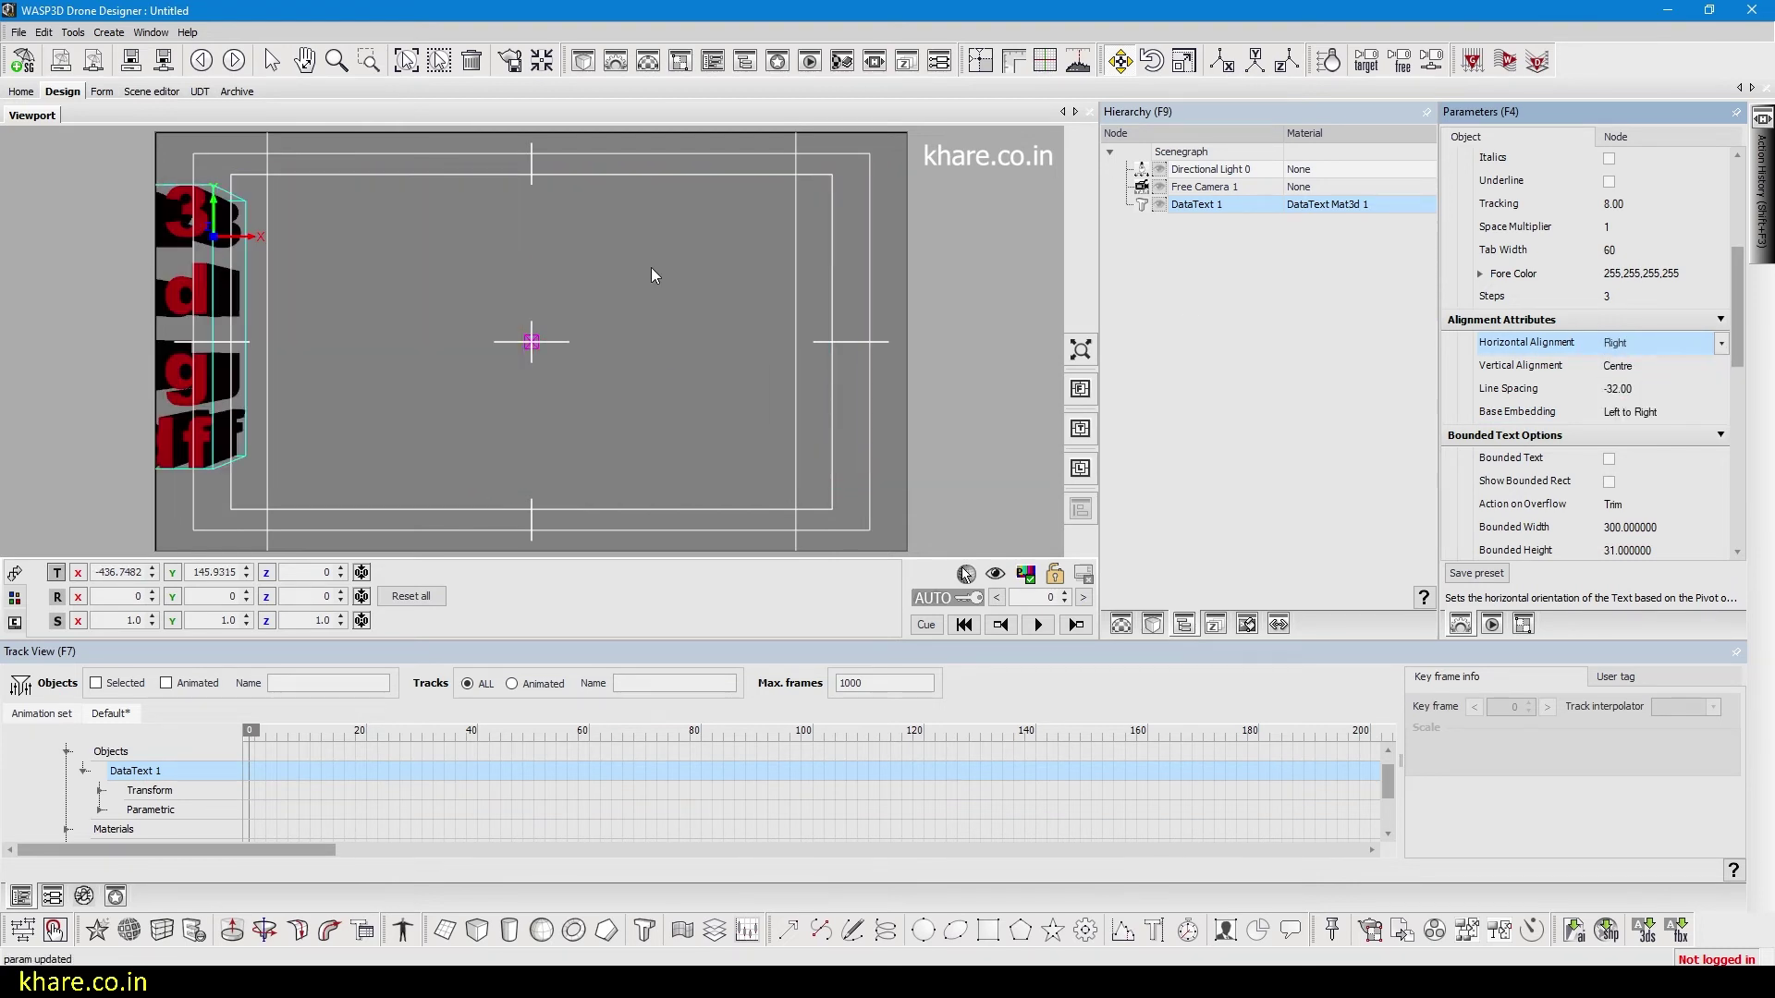
click(1652, 342)
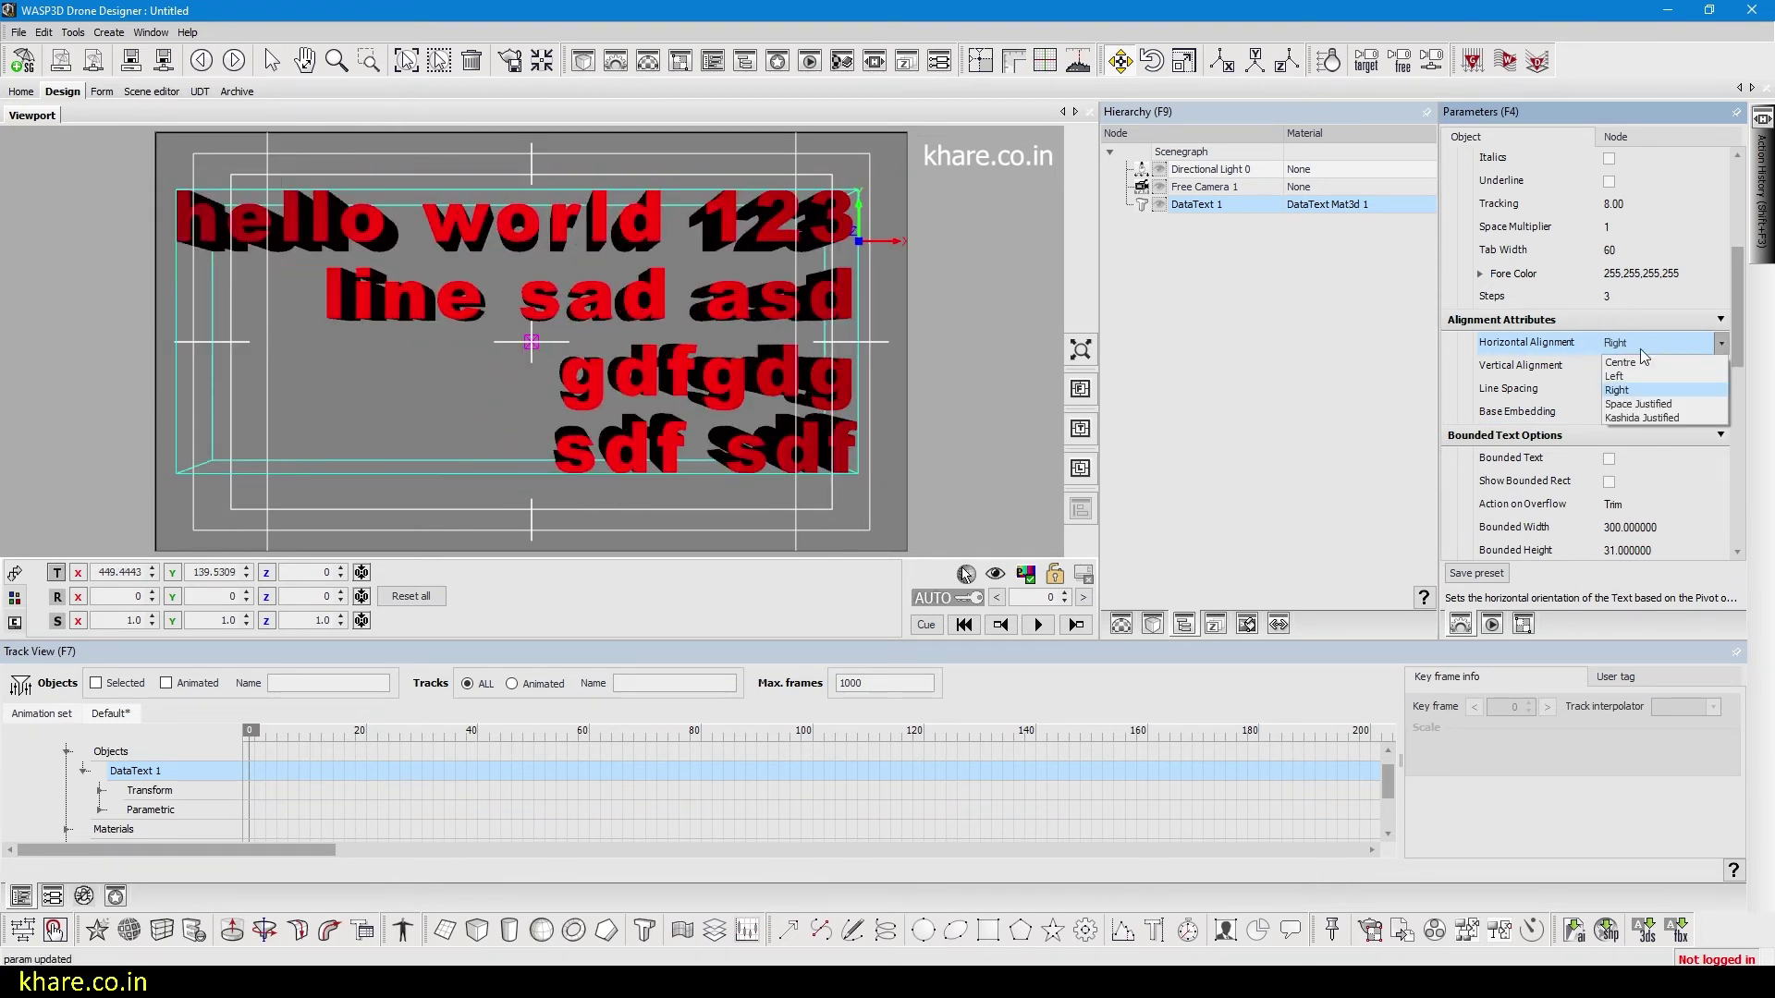
click(1622, 363)
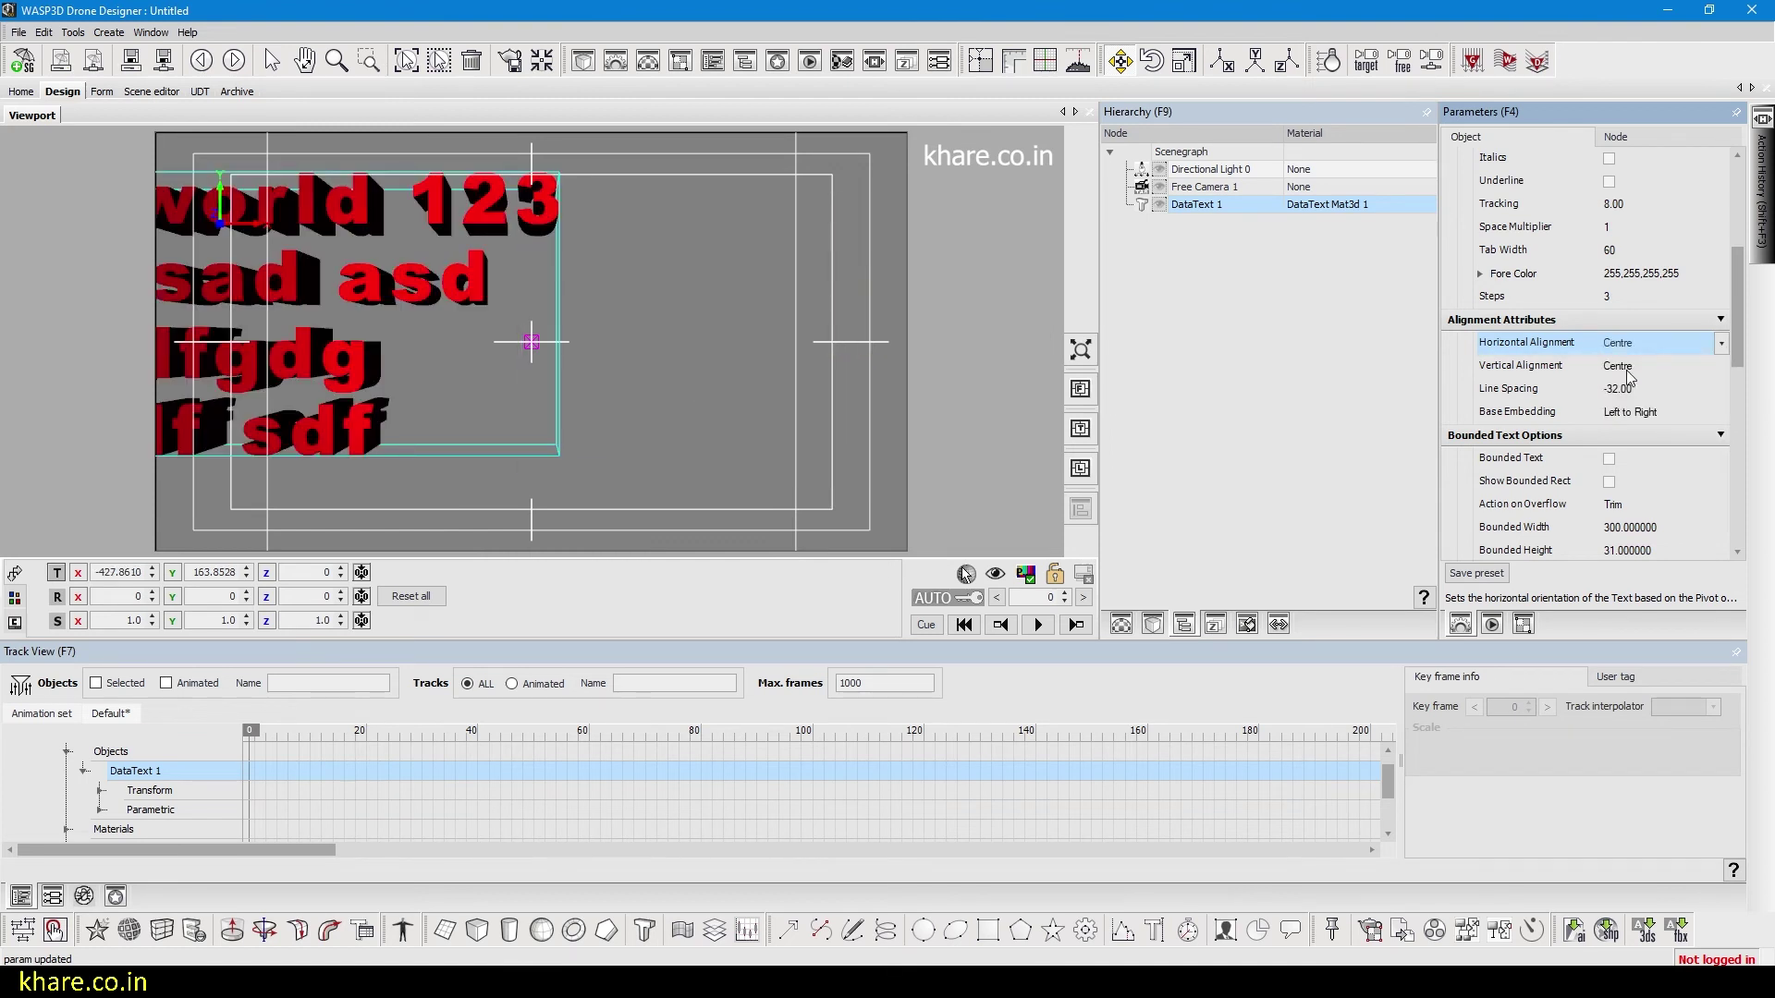
- Try Bottom vertical alignment, return it to Centre, and move the text to about X 3.81, Y 128.01
click(1626, 367)
click(1625, 399)
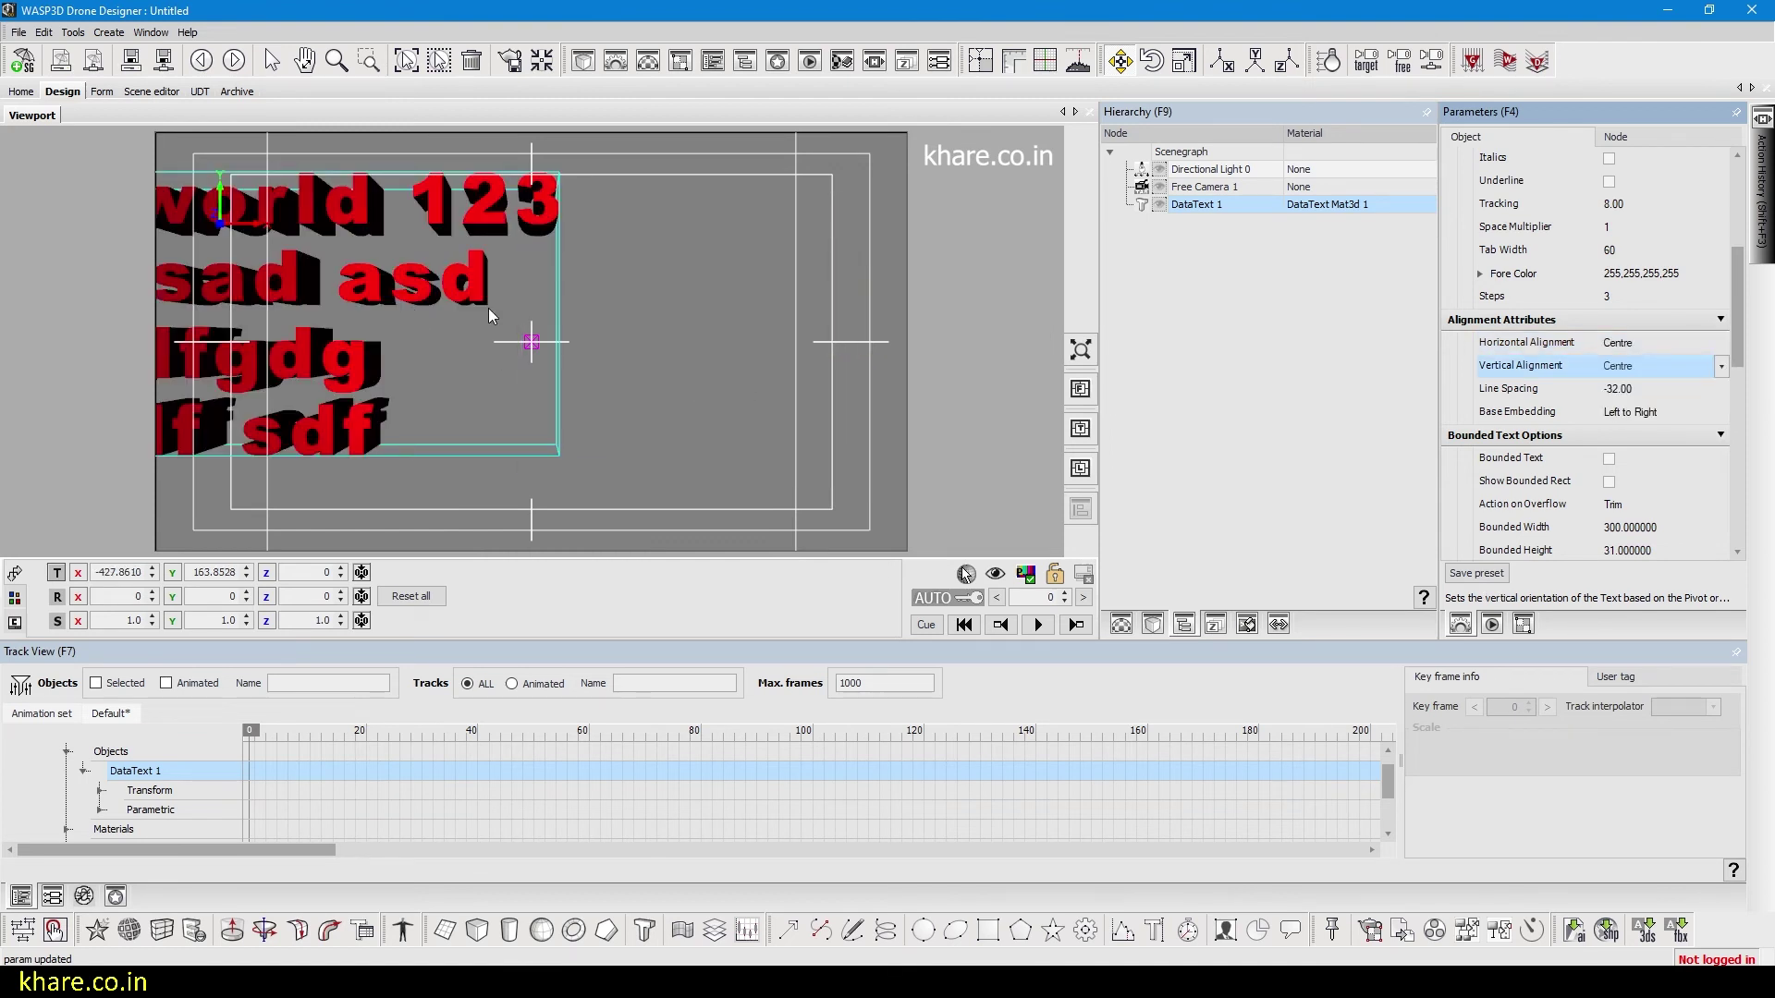
click(1629, 373)
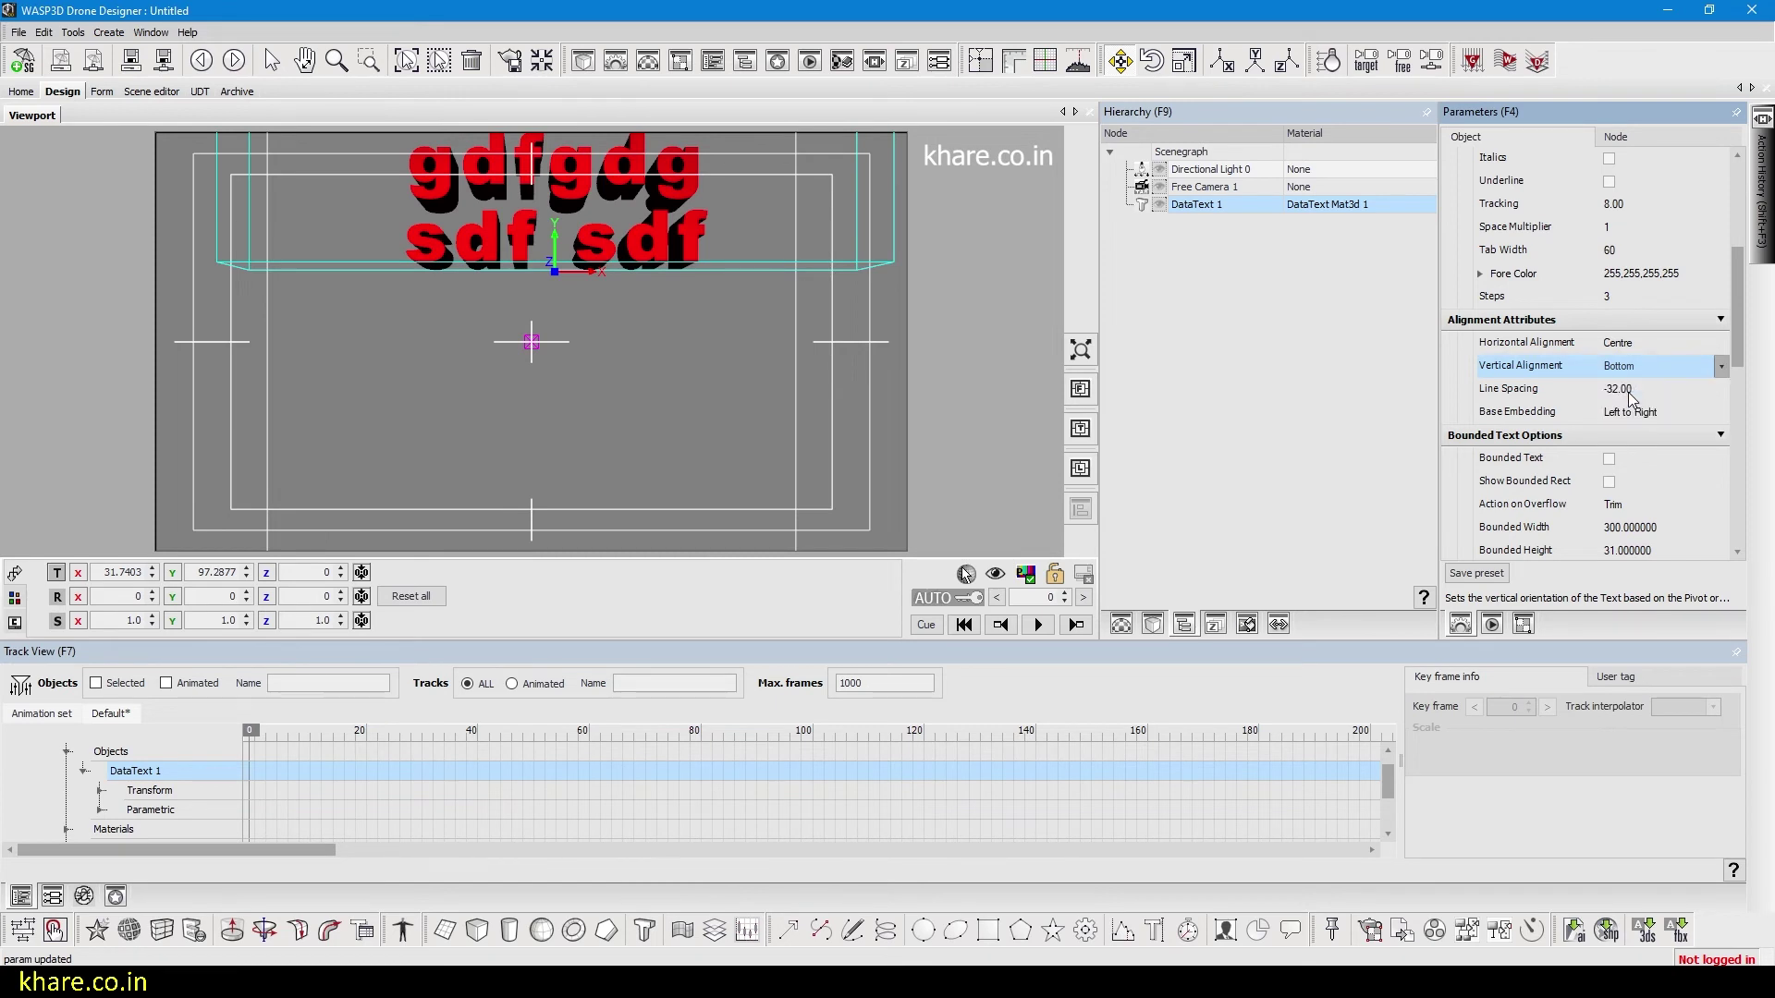
click(1627, 390)
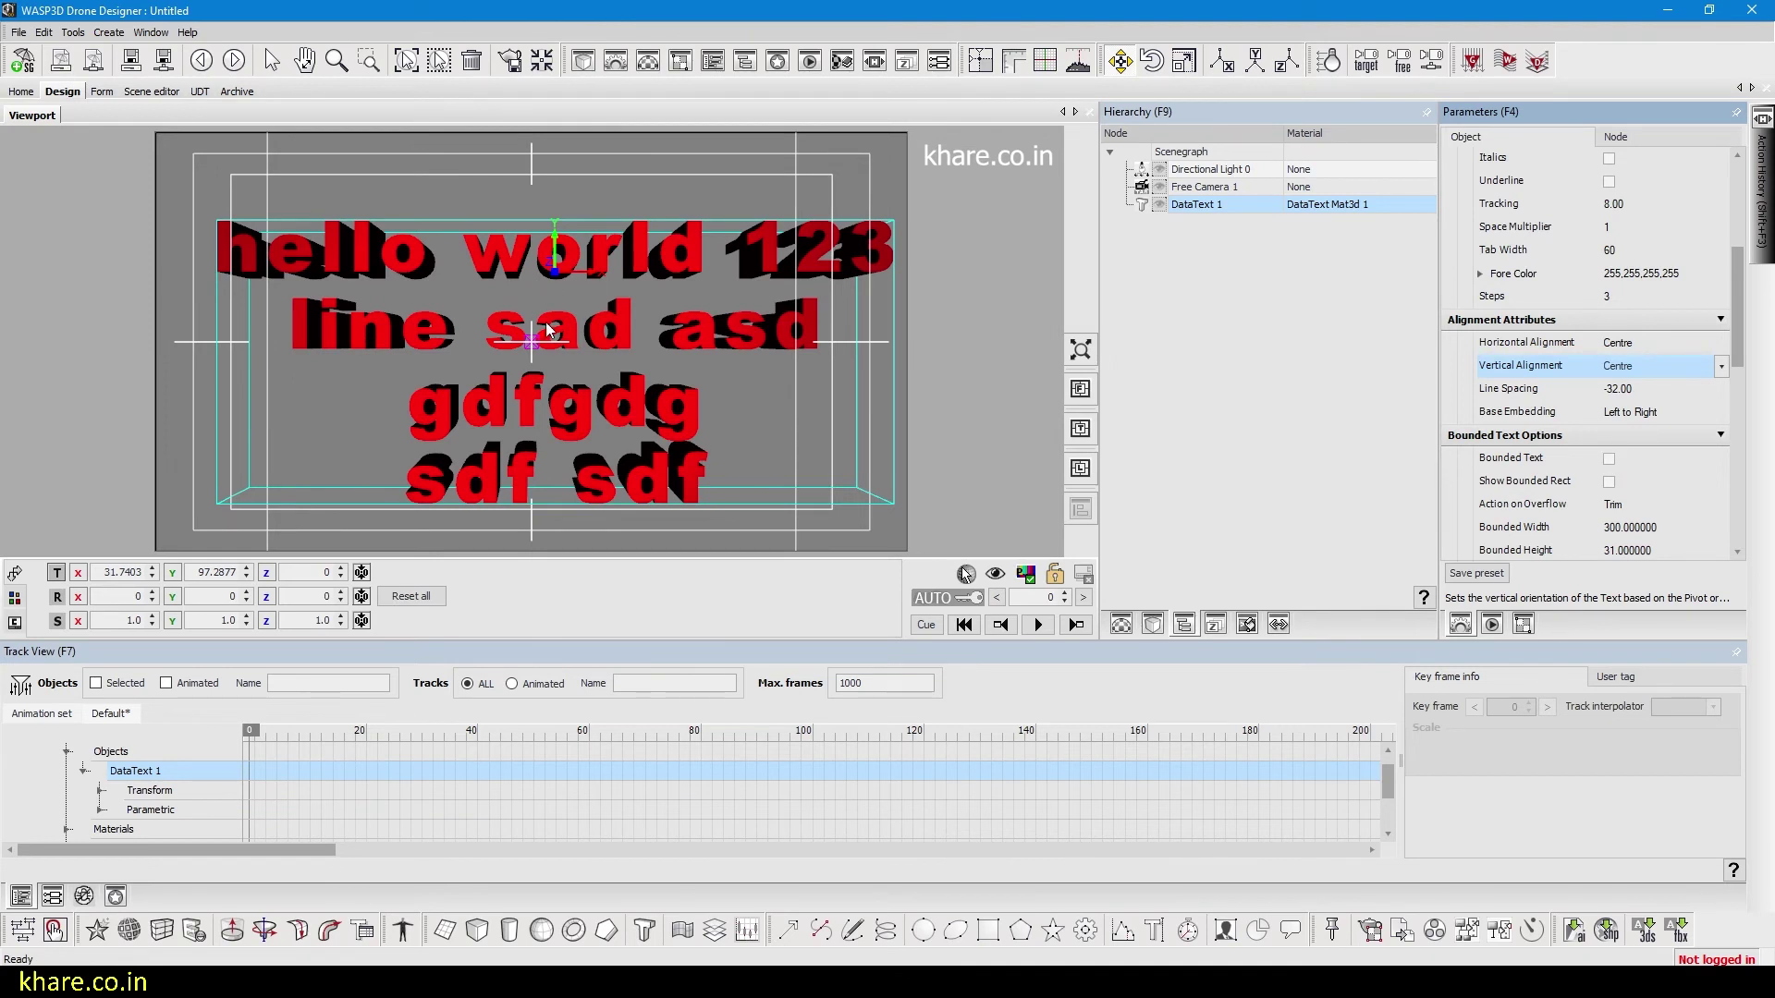
drag(558, 326, 539, 305)
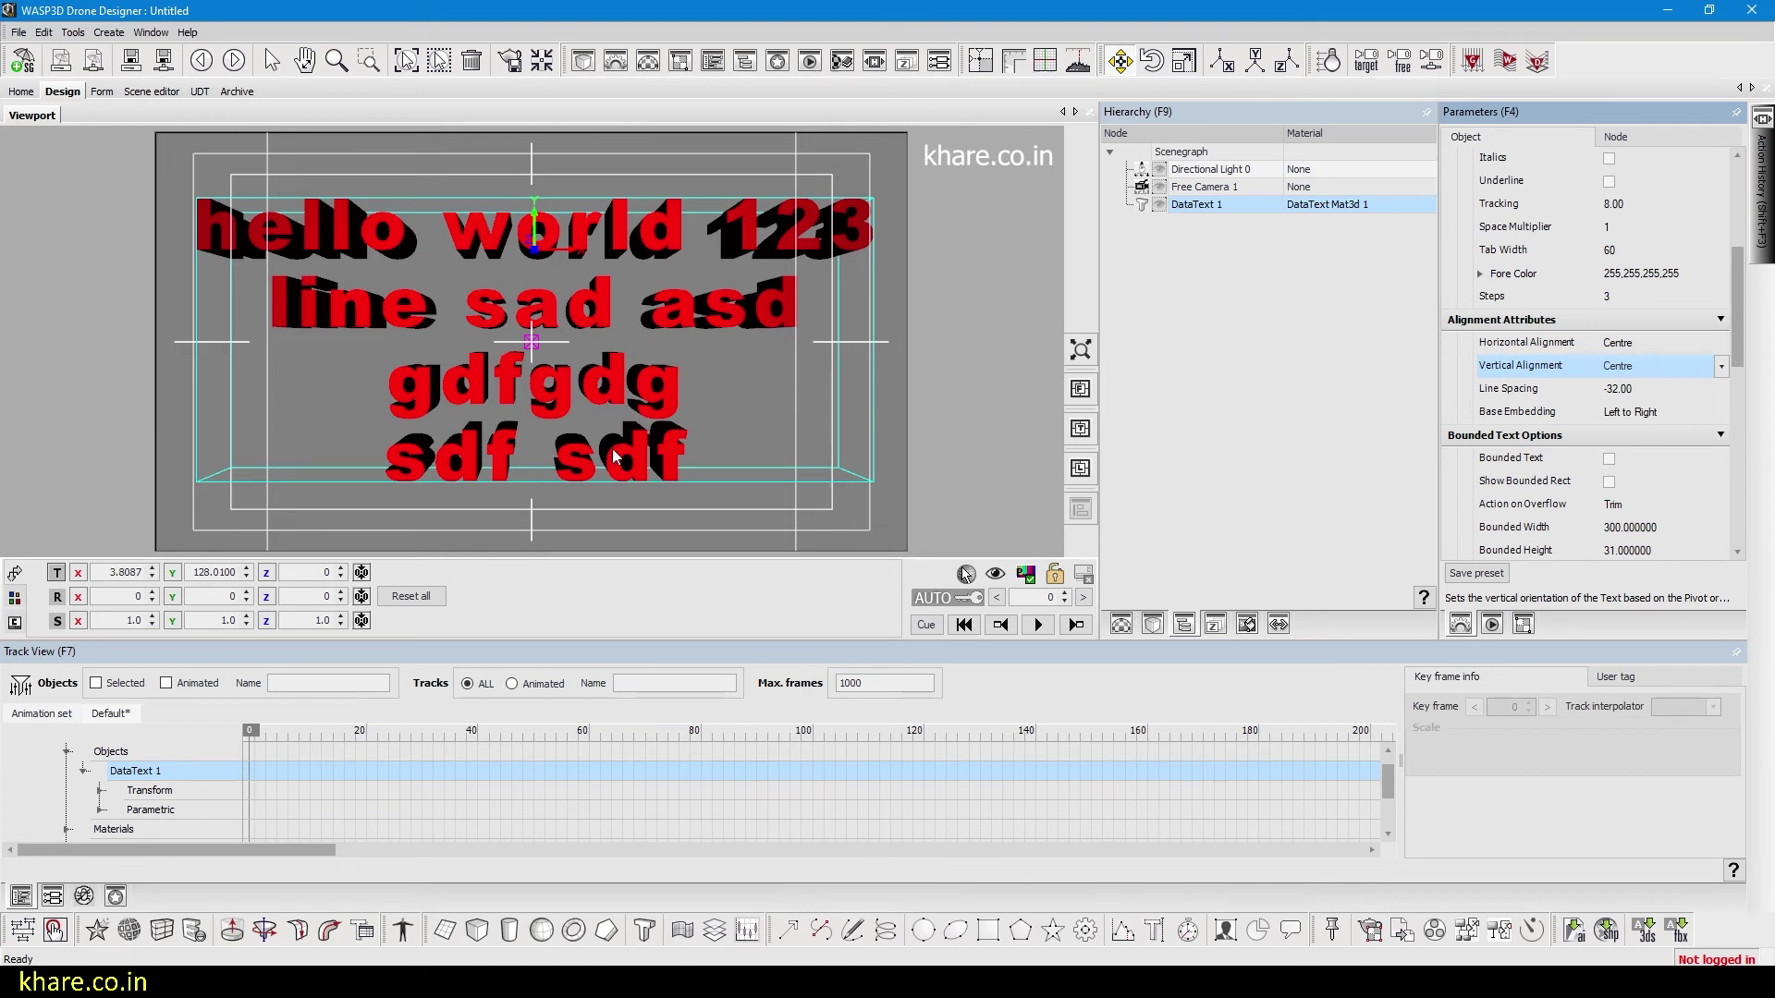
- Enable Bounded Text with its bounding rectangle shown, and view the Action on Overflow options, keeping Trim
click(1609, 459)
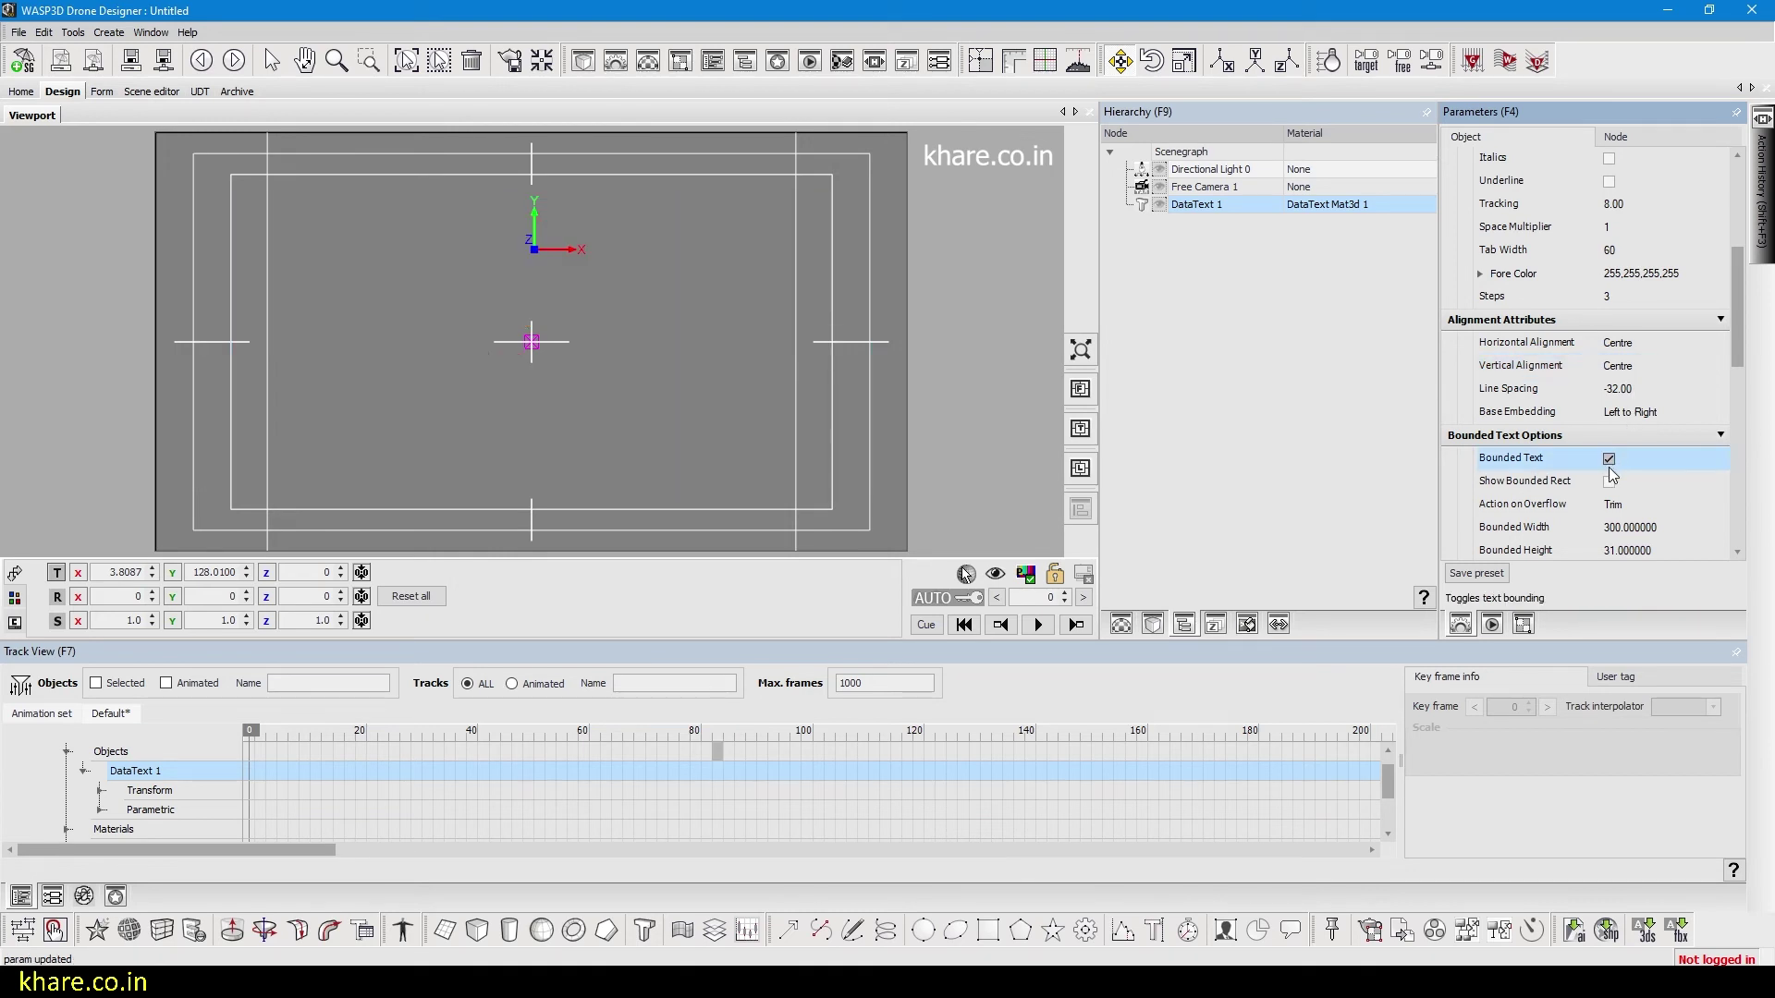
click(1625, 507)
click(1609, 482)
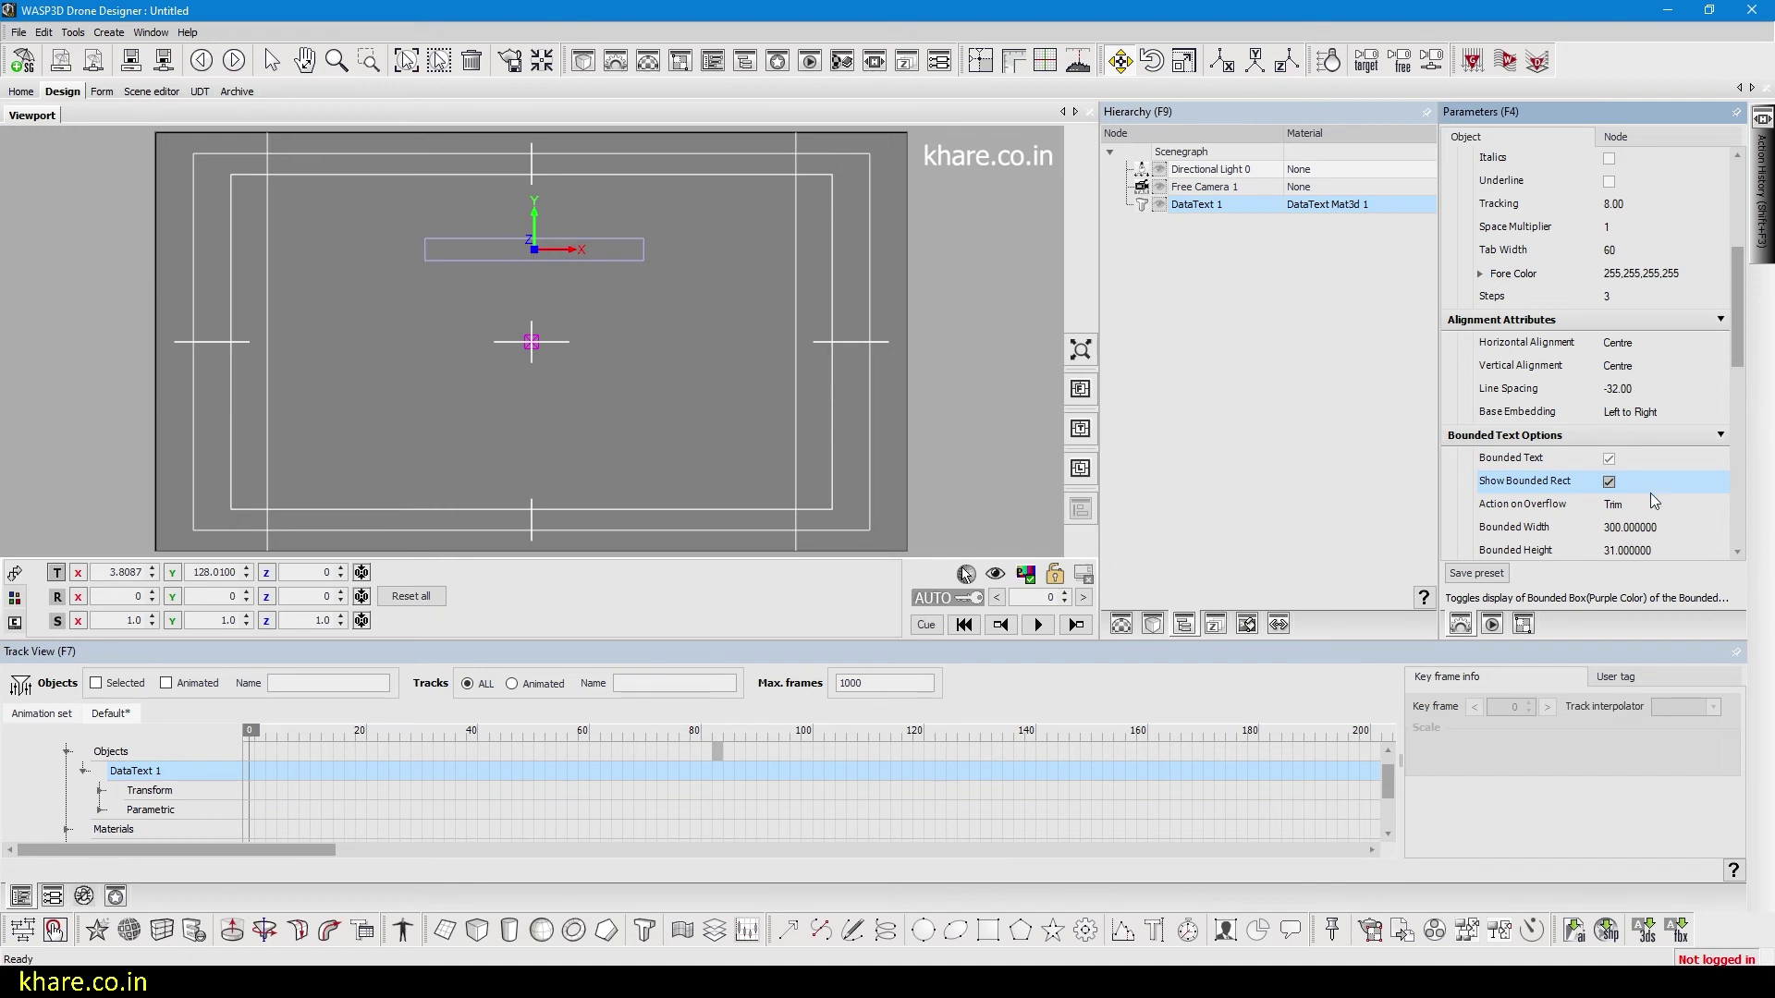
click(1629, 506)
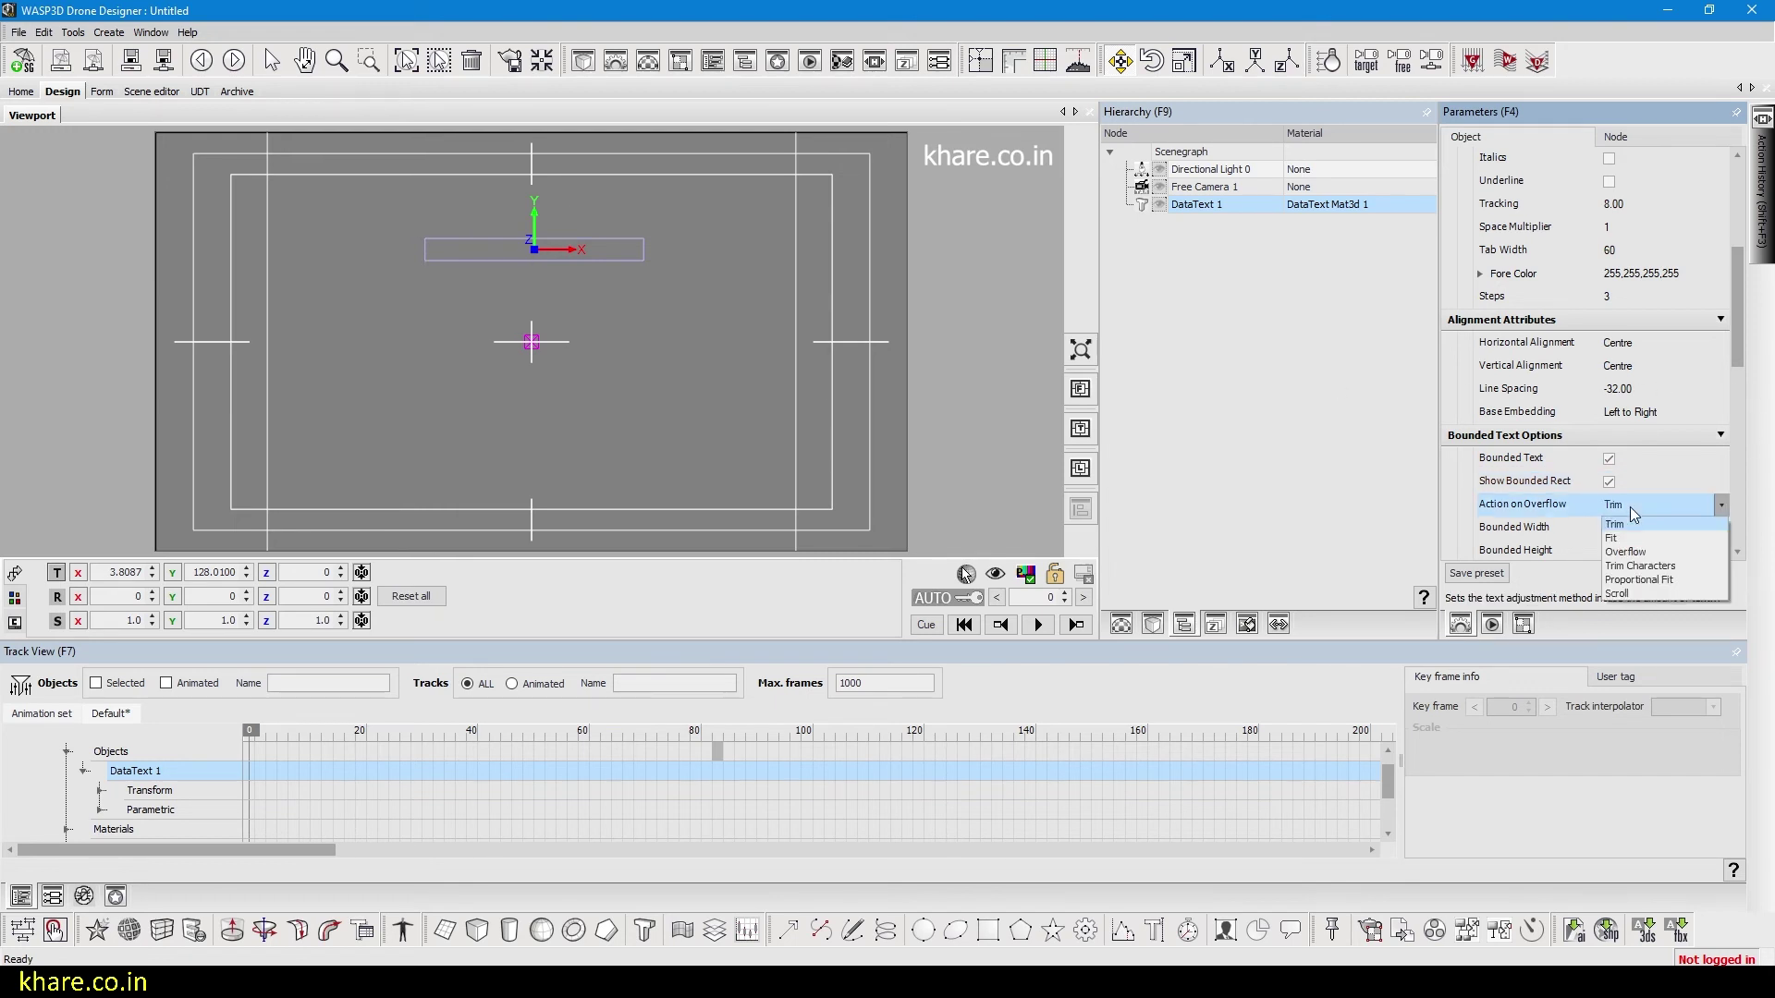
click(1543, 507)
- Increase the text's bounded width to 730
scroll(1543, 506, down, 3)
click(1612, 297)
scroll(1672, 297, up, 10)
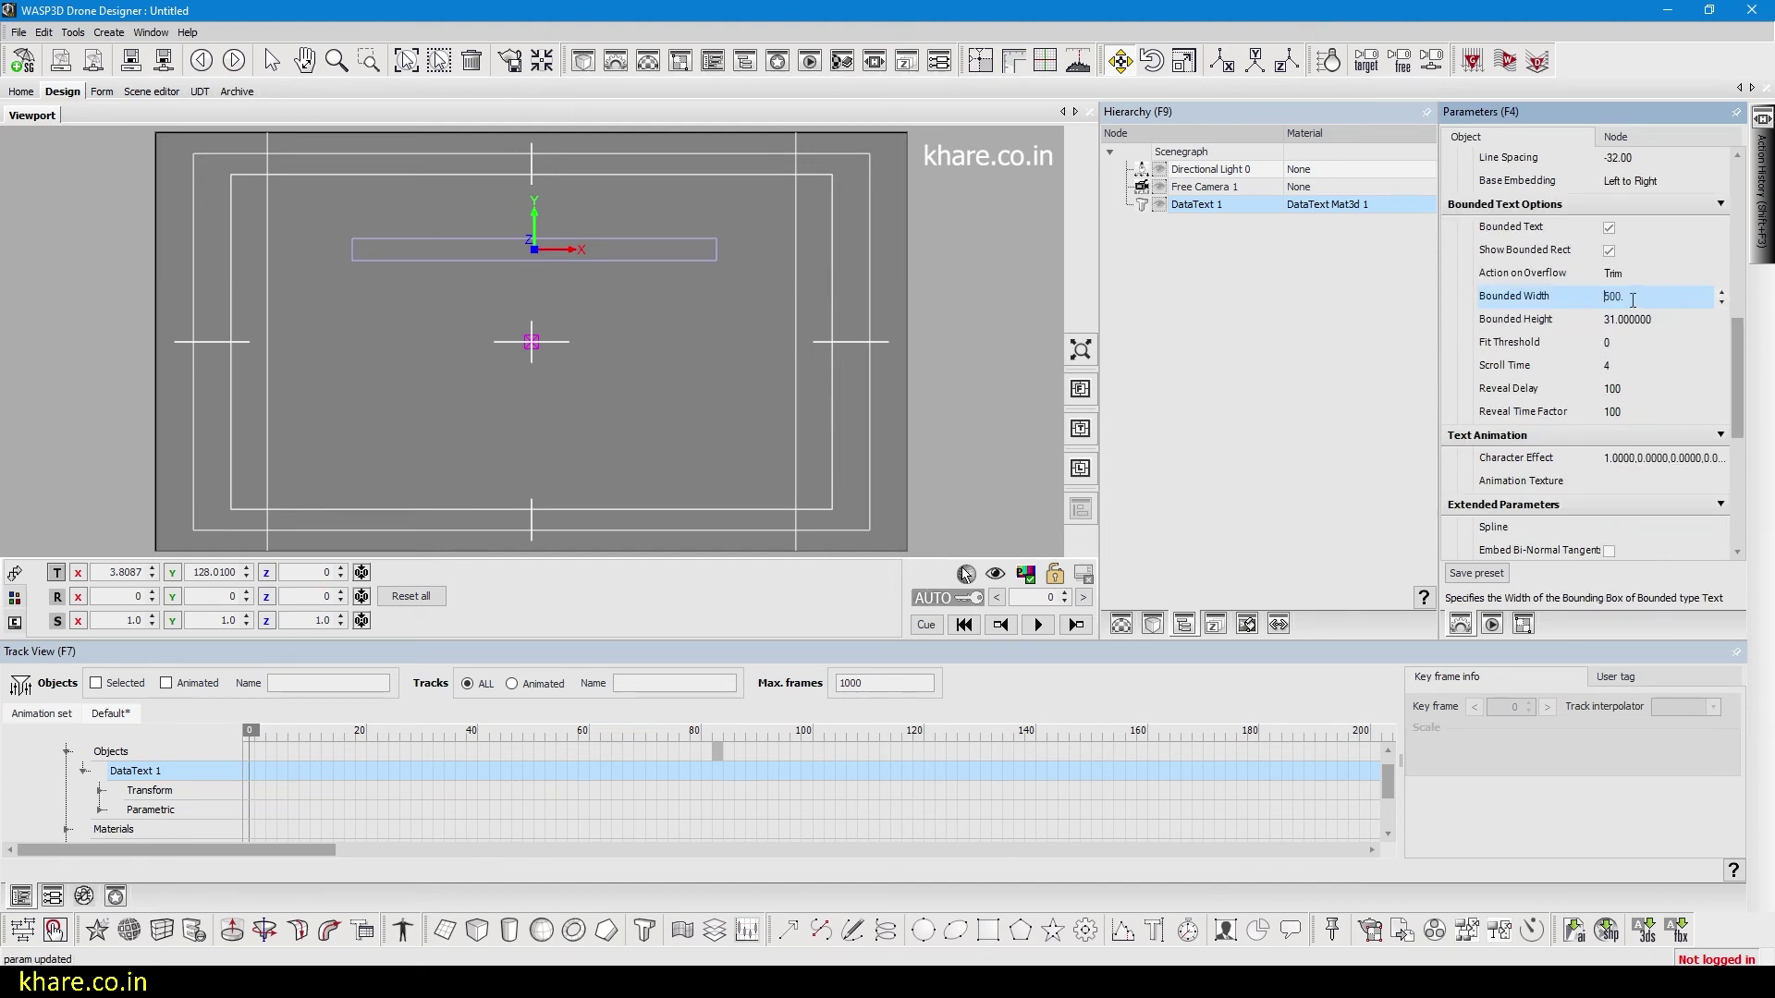
drag(1628, 298, 1602, 296)
scroll(1608, 297, up, 20)
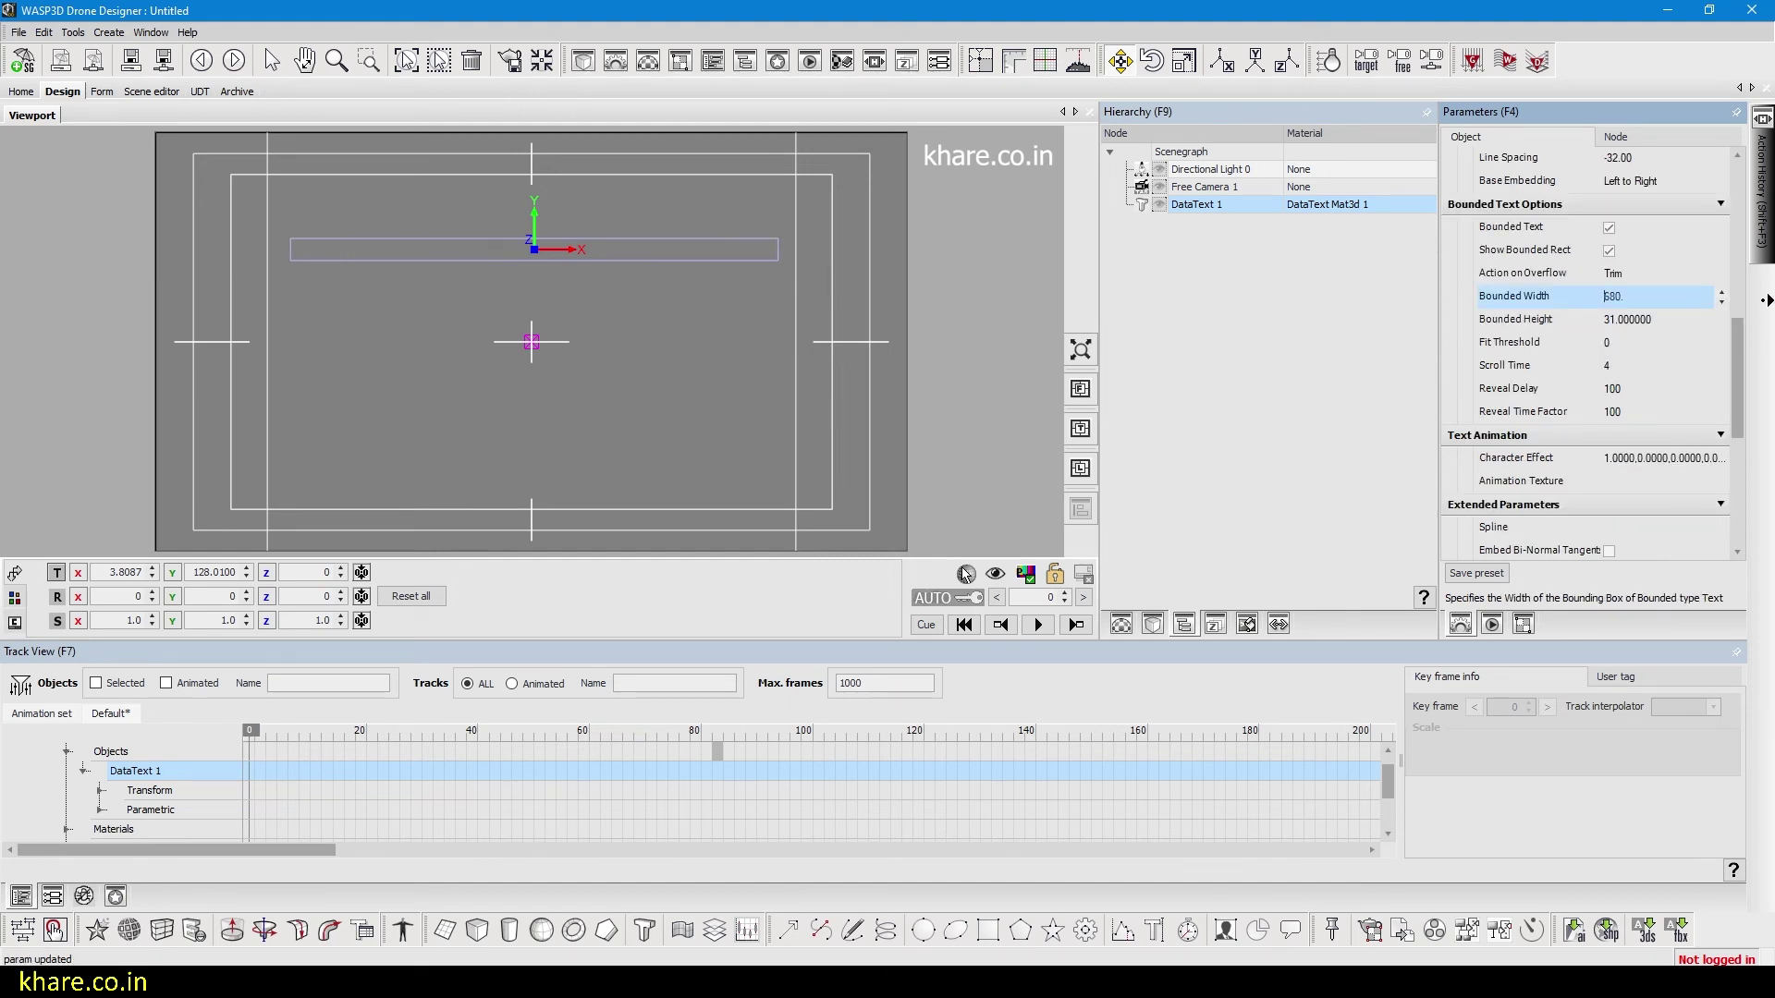
- Increase the text's bounded height to 311
click(1648, 320)
key(Up)
key(Up)
key(Up)
key(Up)
key(Up)
key(Up)
key(Up)
key(Up)
key(Up)
key(Up)
key(Up)
key(Up)
key(Up)
key(Up)
key(Up)
key(Up)
key(Up)
key(Up)
key(Up)
key(Up)
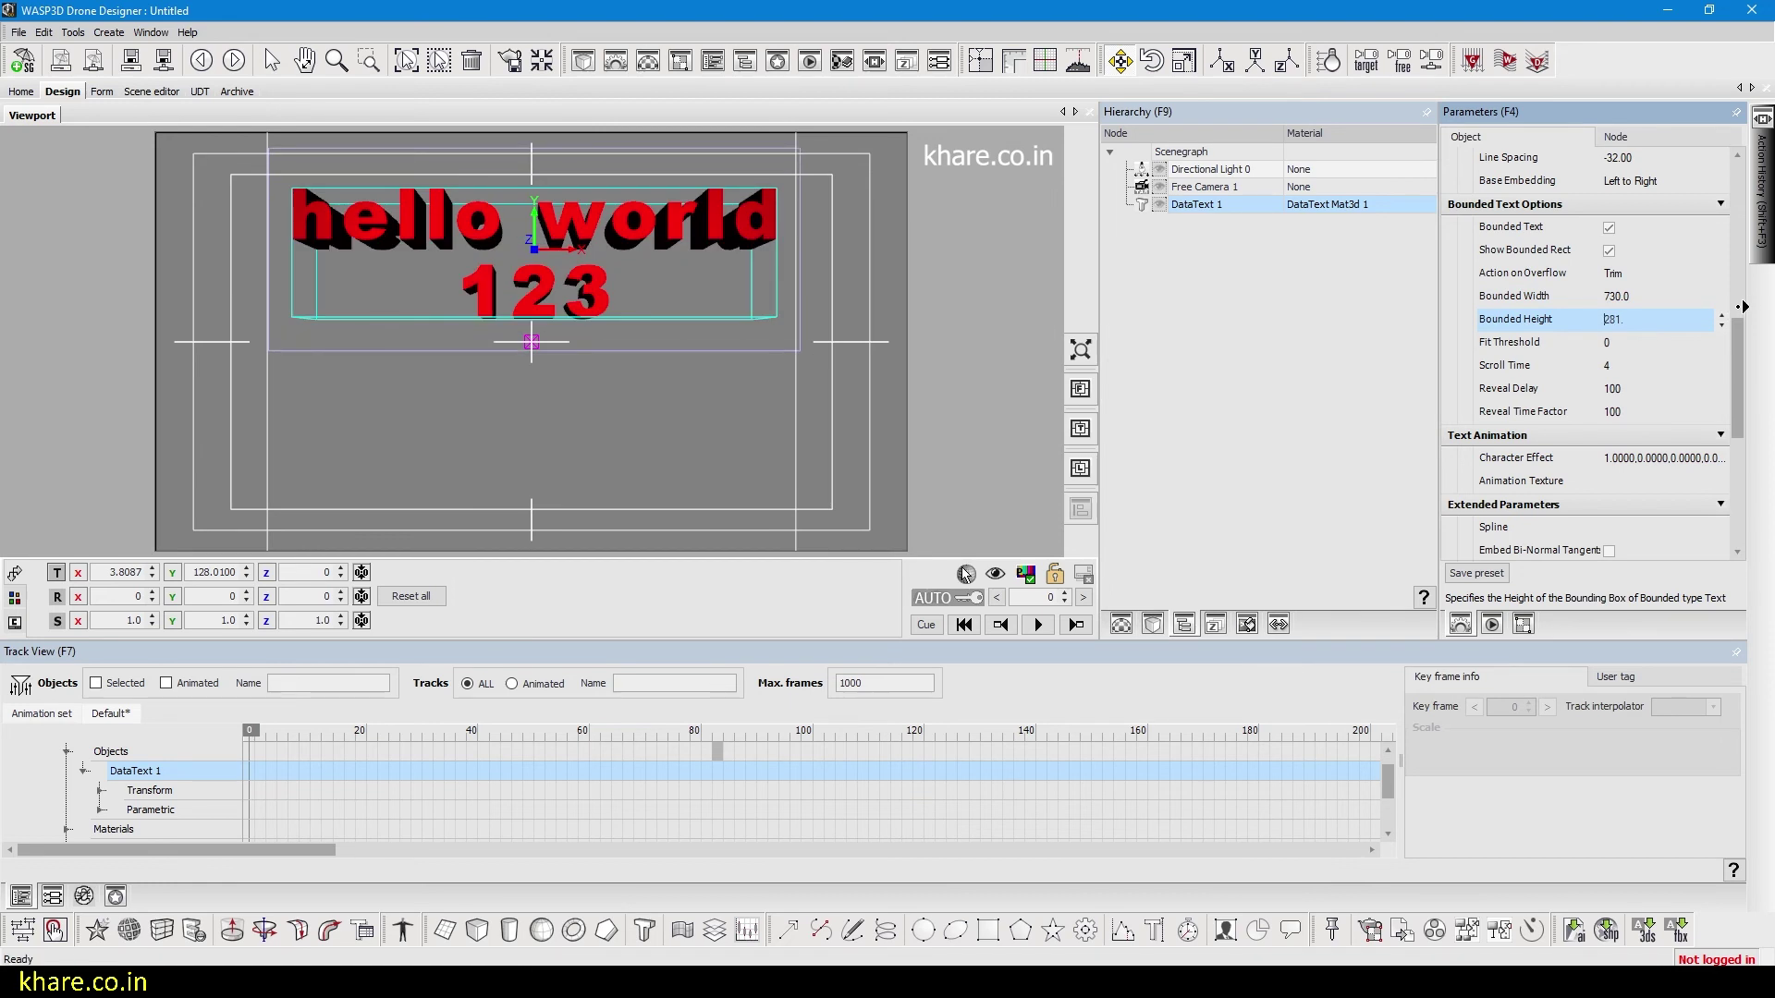
key(Up)
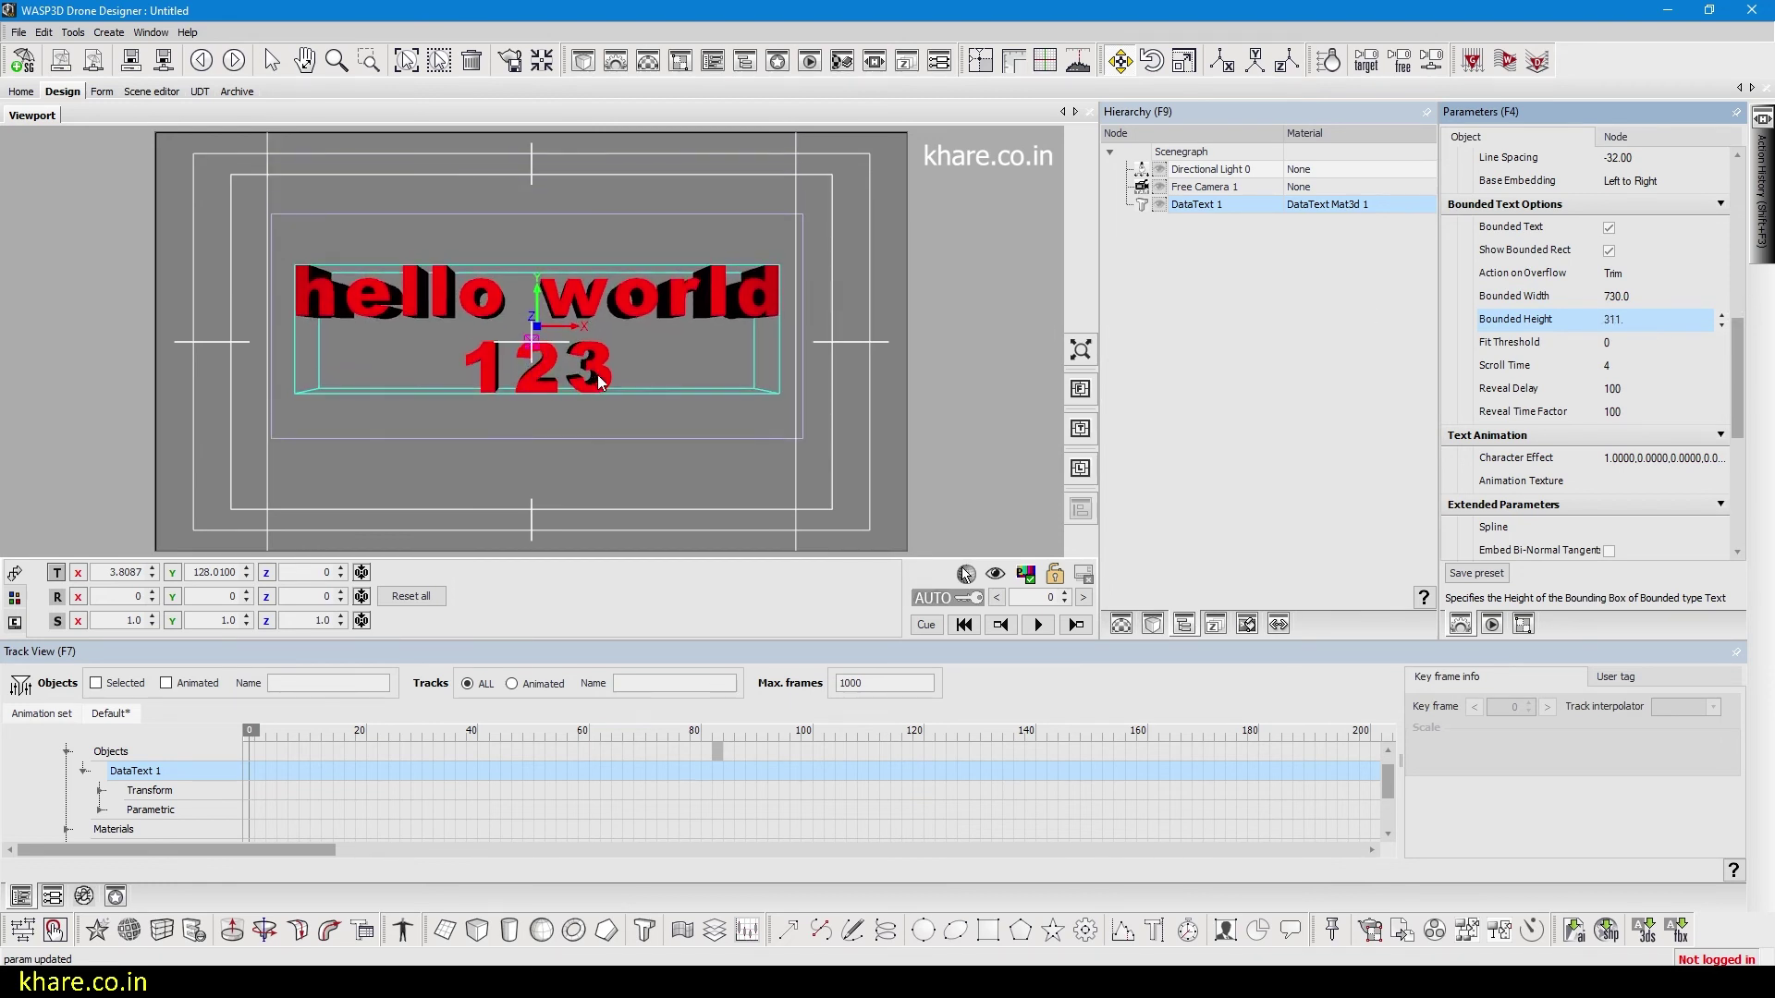
- Adjust the bounded height to 351 and centre the text at about X -2.54, Y -3.84
scroll(1664, 317, up, 14)
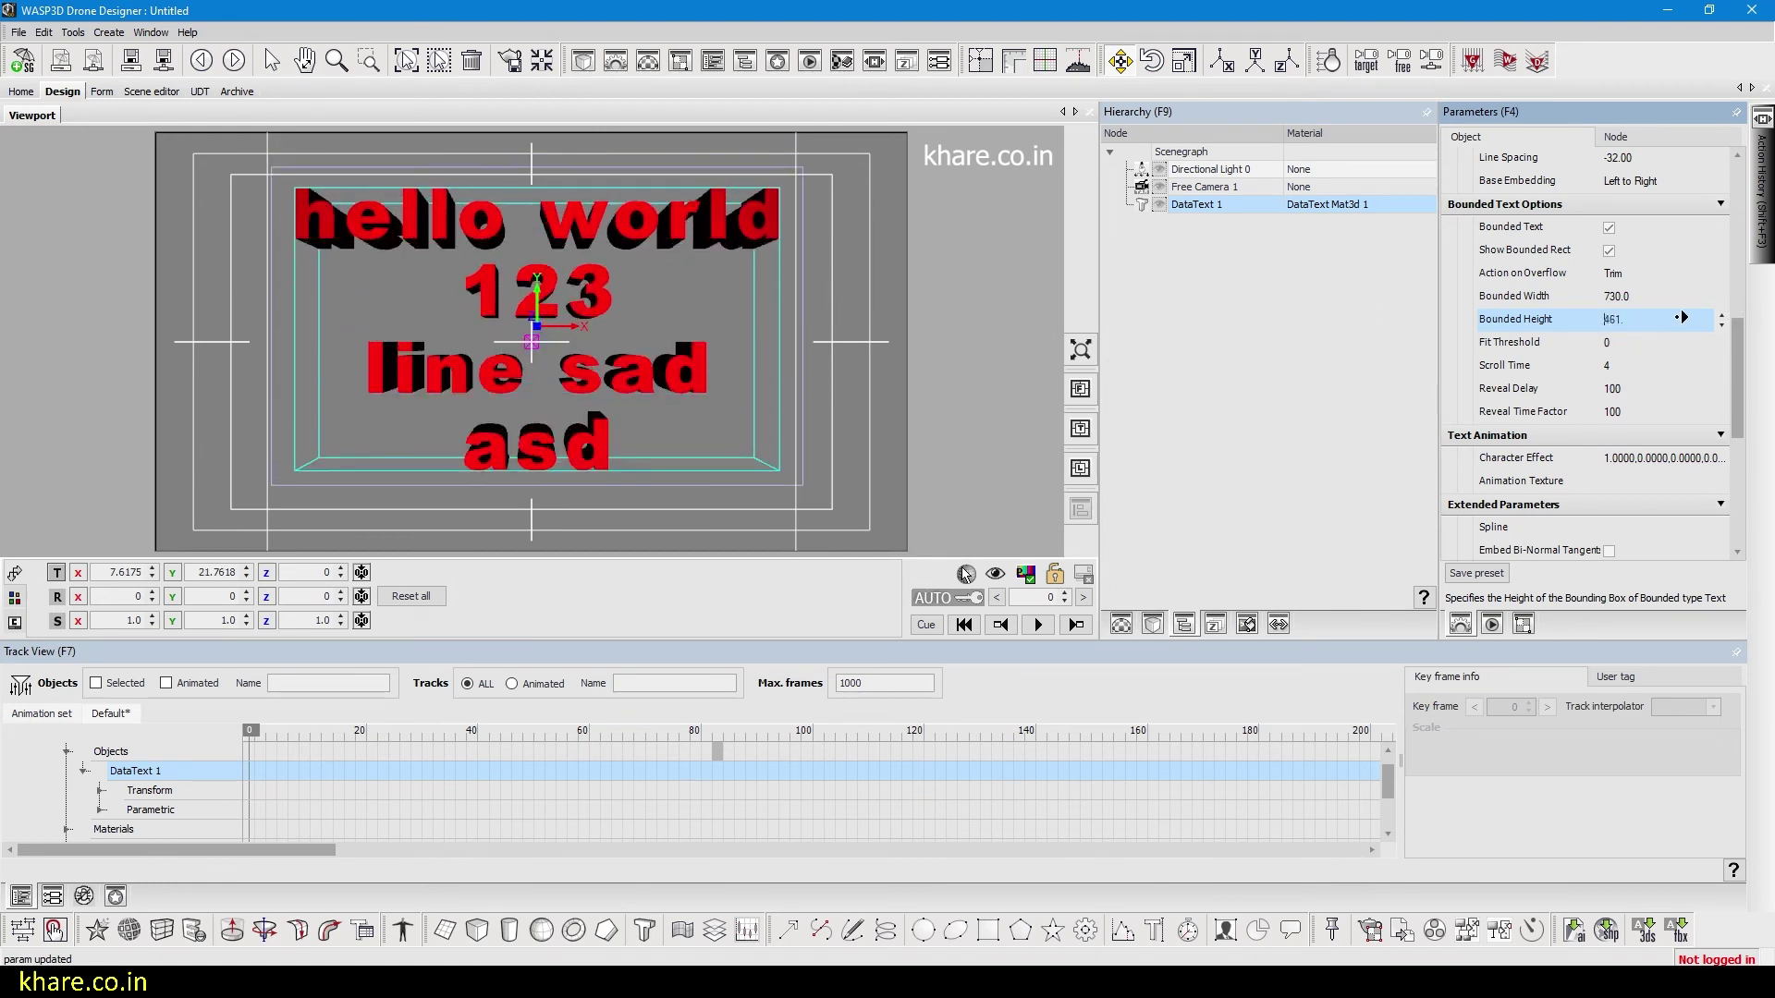
scroll(1679, 320, down, 10)
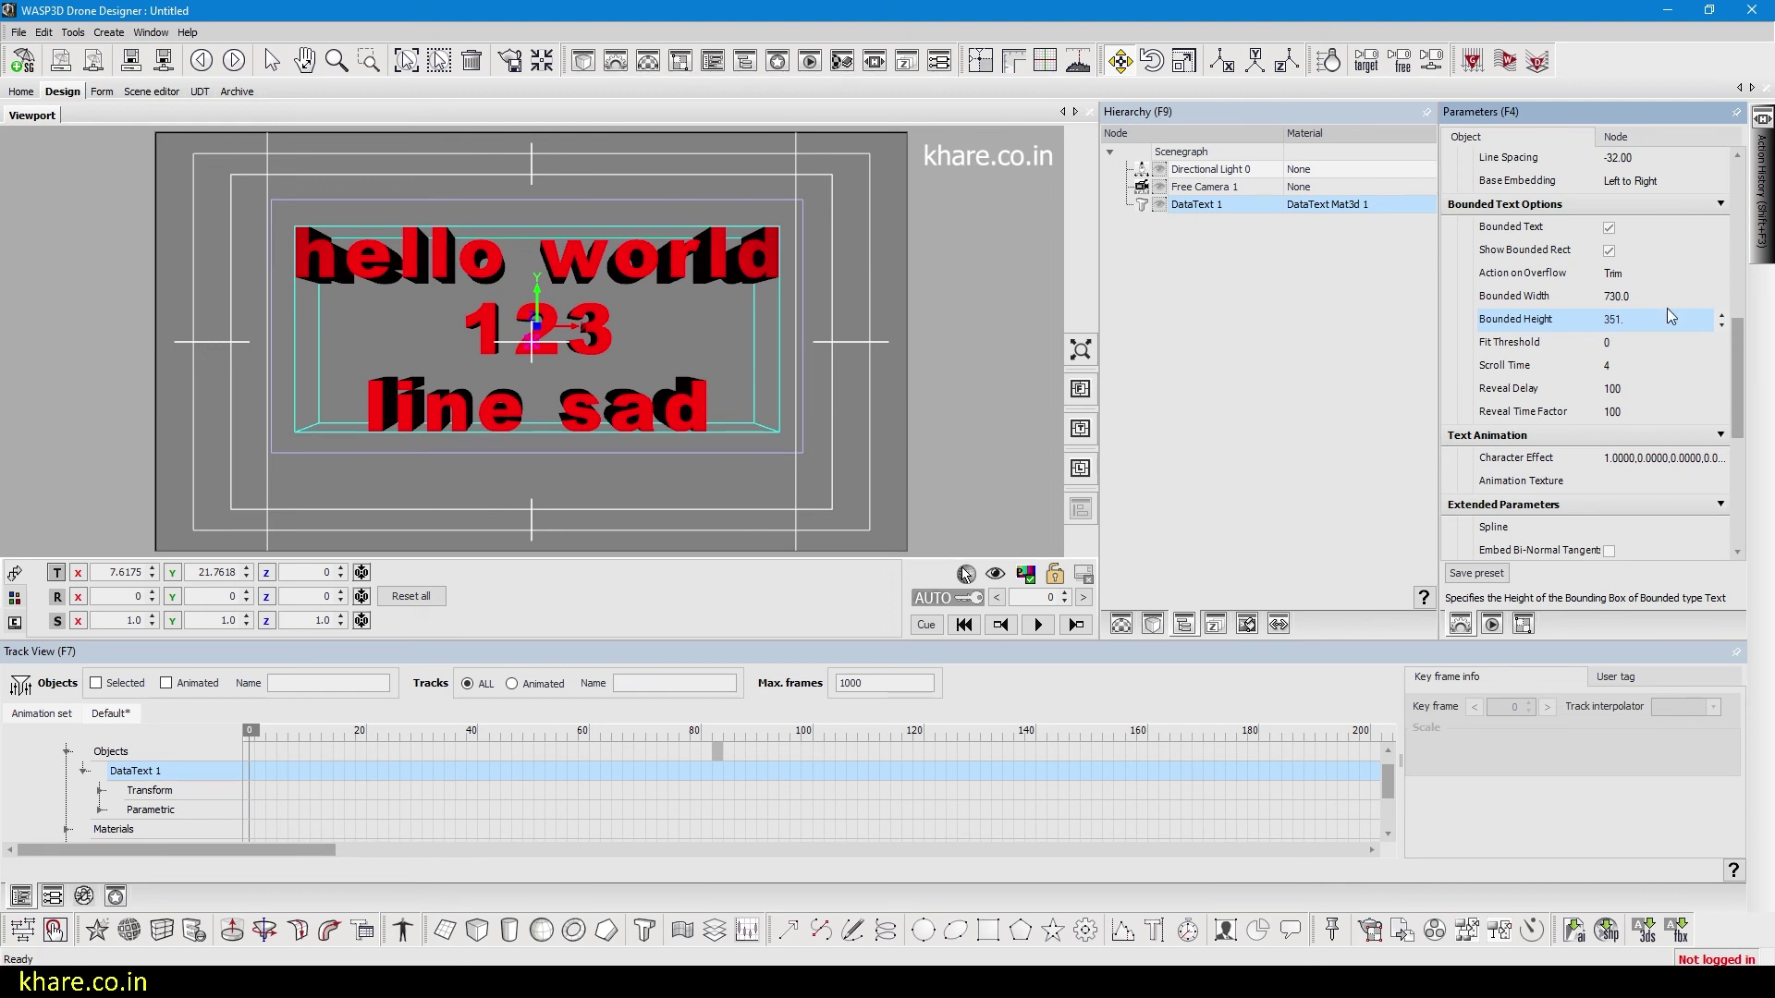
drag(500, 270, 495, 287)
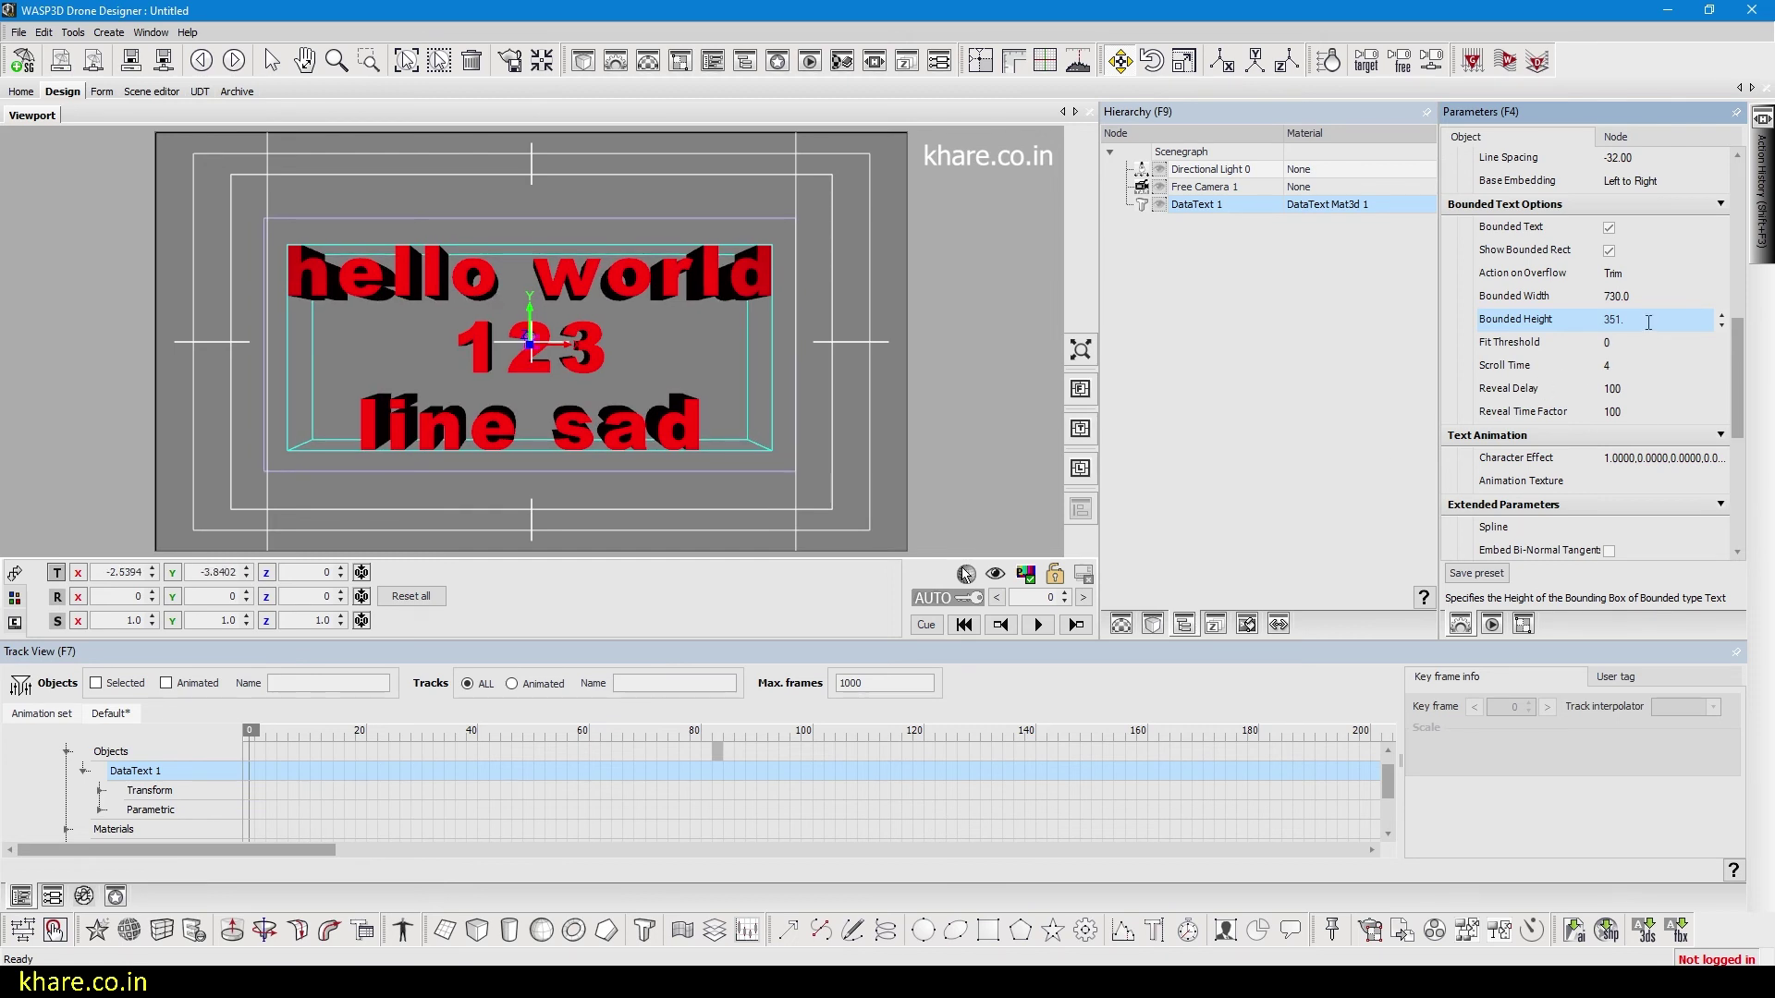
- Change the bounded text's Action on Overflow to Fit
click(1613, 276)
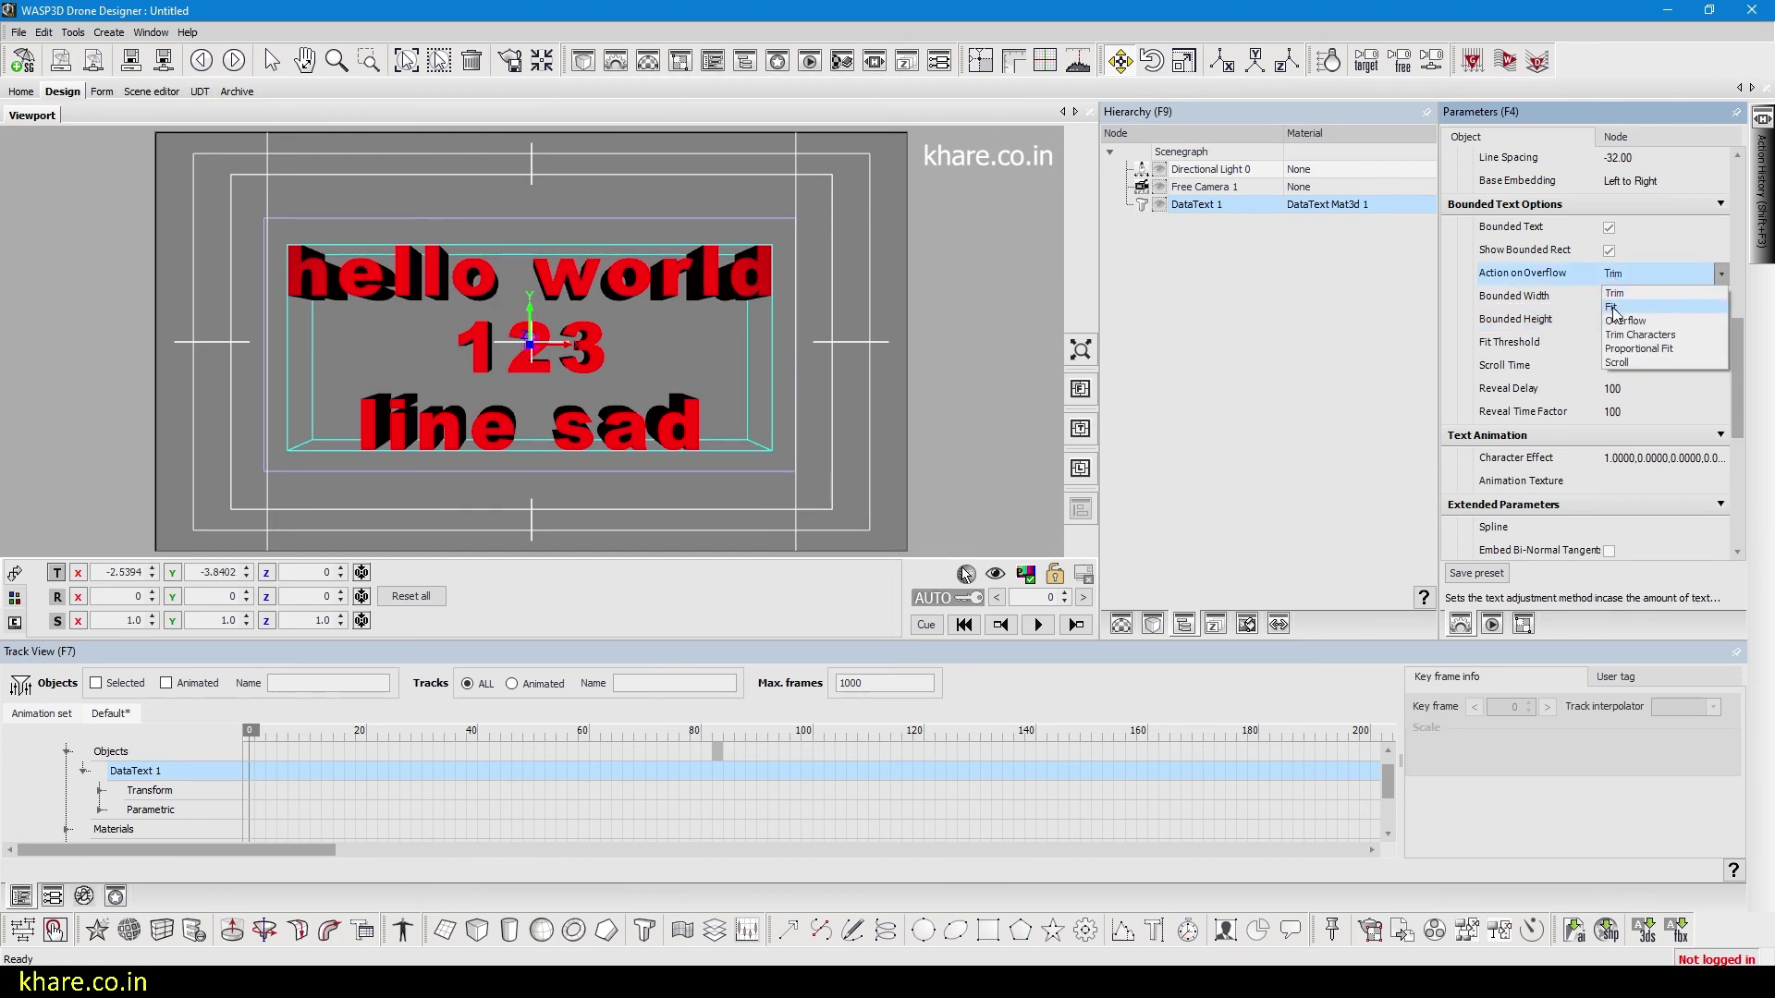
click(1612, 308)
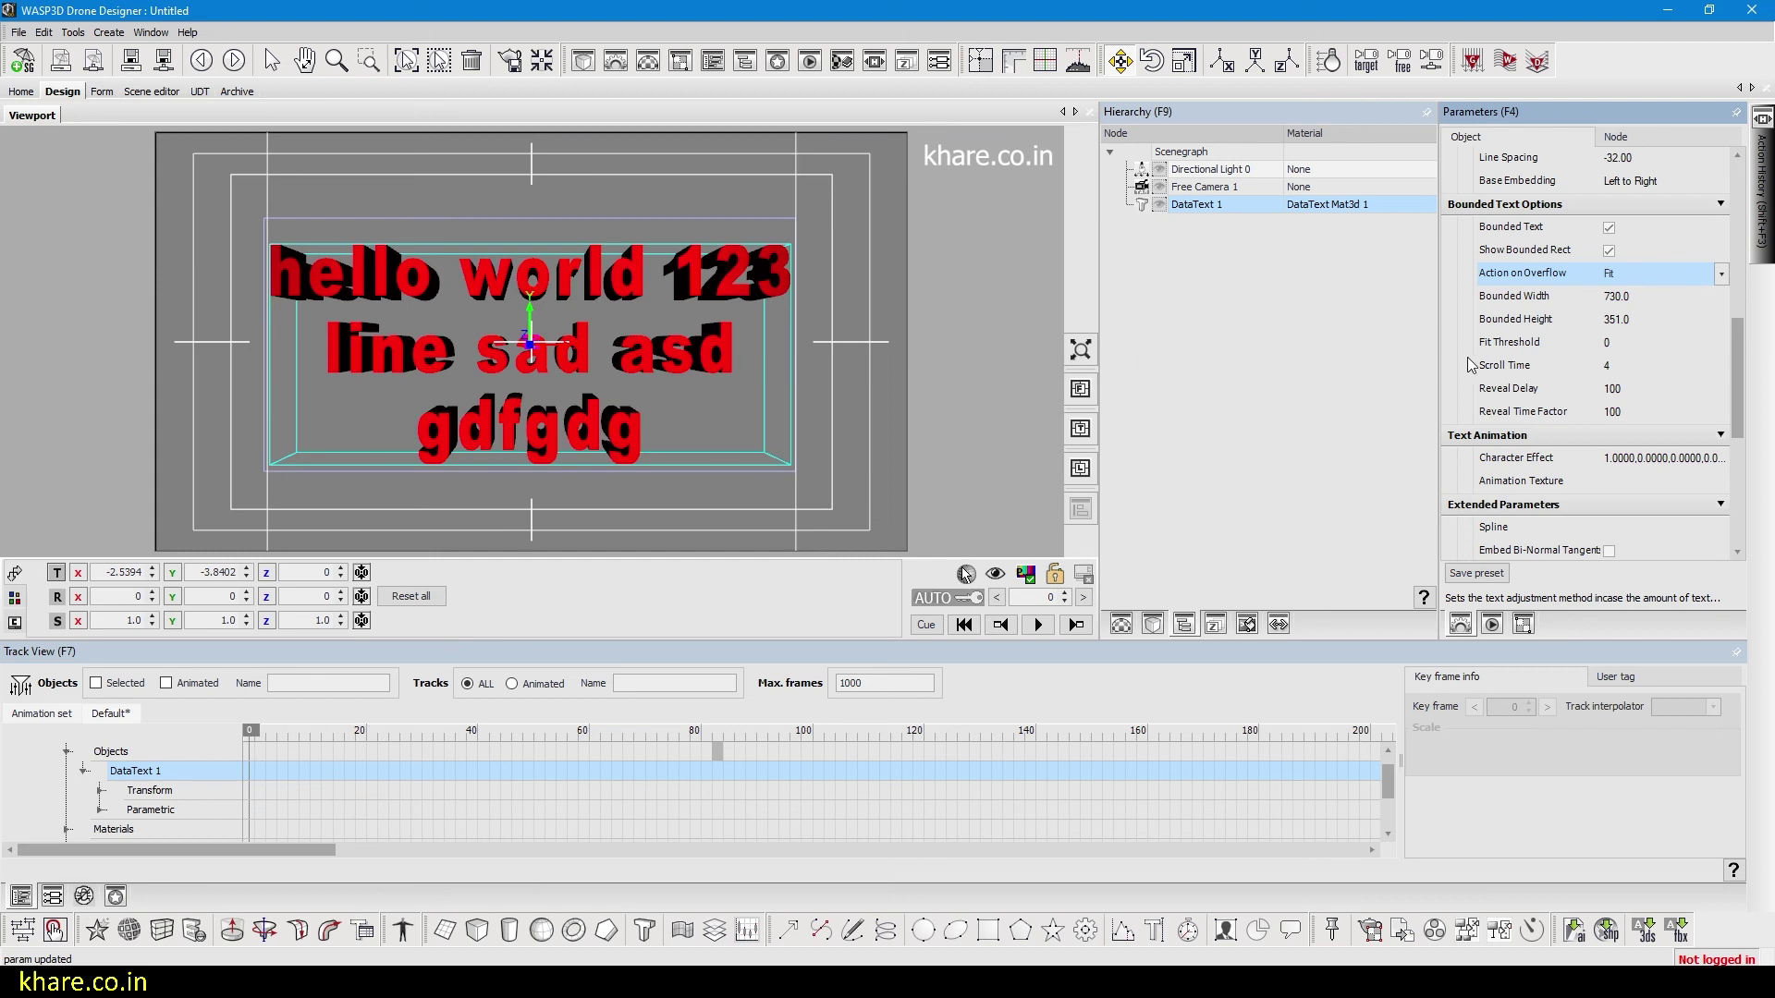
click(1736, 207)
drag(1736, 207, 1737, 152)
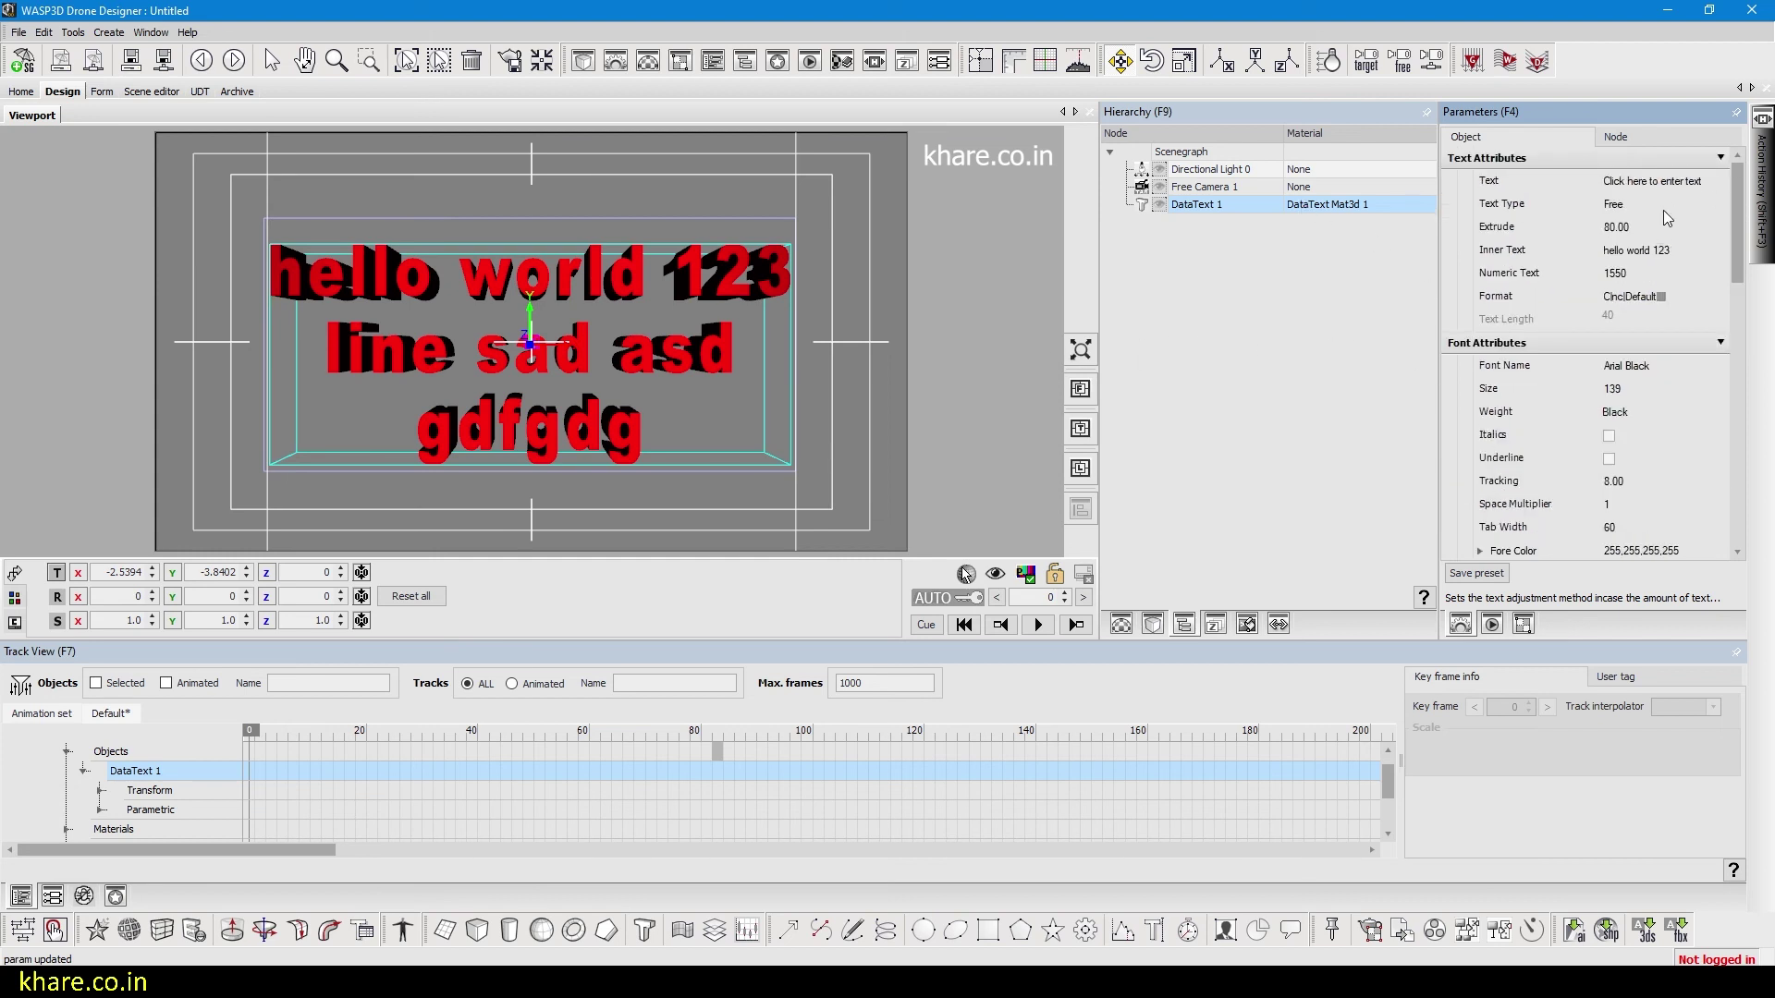
- Lengthen the text's Inner Text with repeated "line sad asd", "gdfgdg" and "sdf sdf" lines so it overfills the bounded area
click(1646, 256)
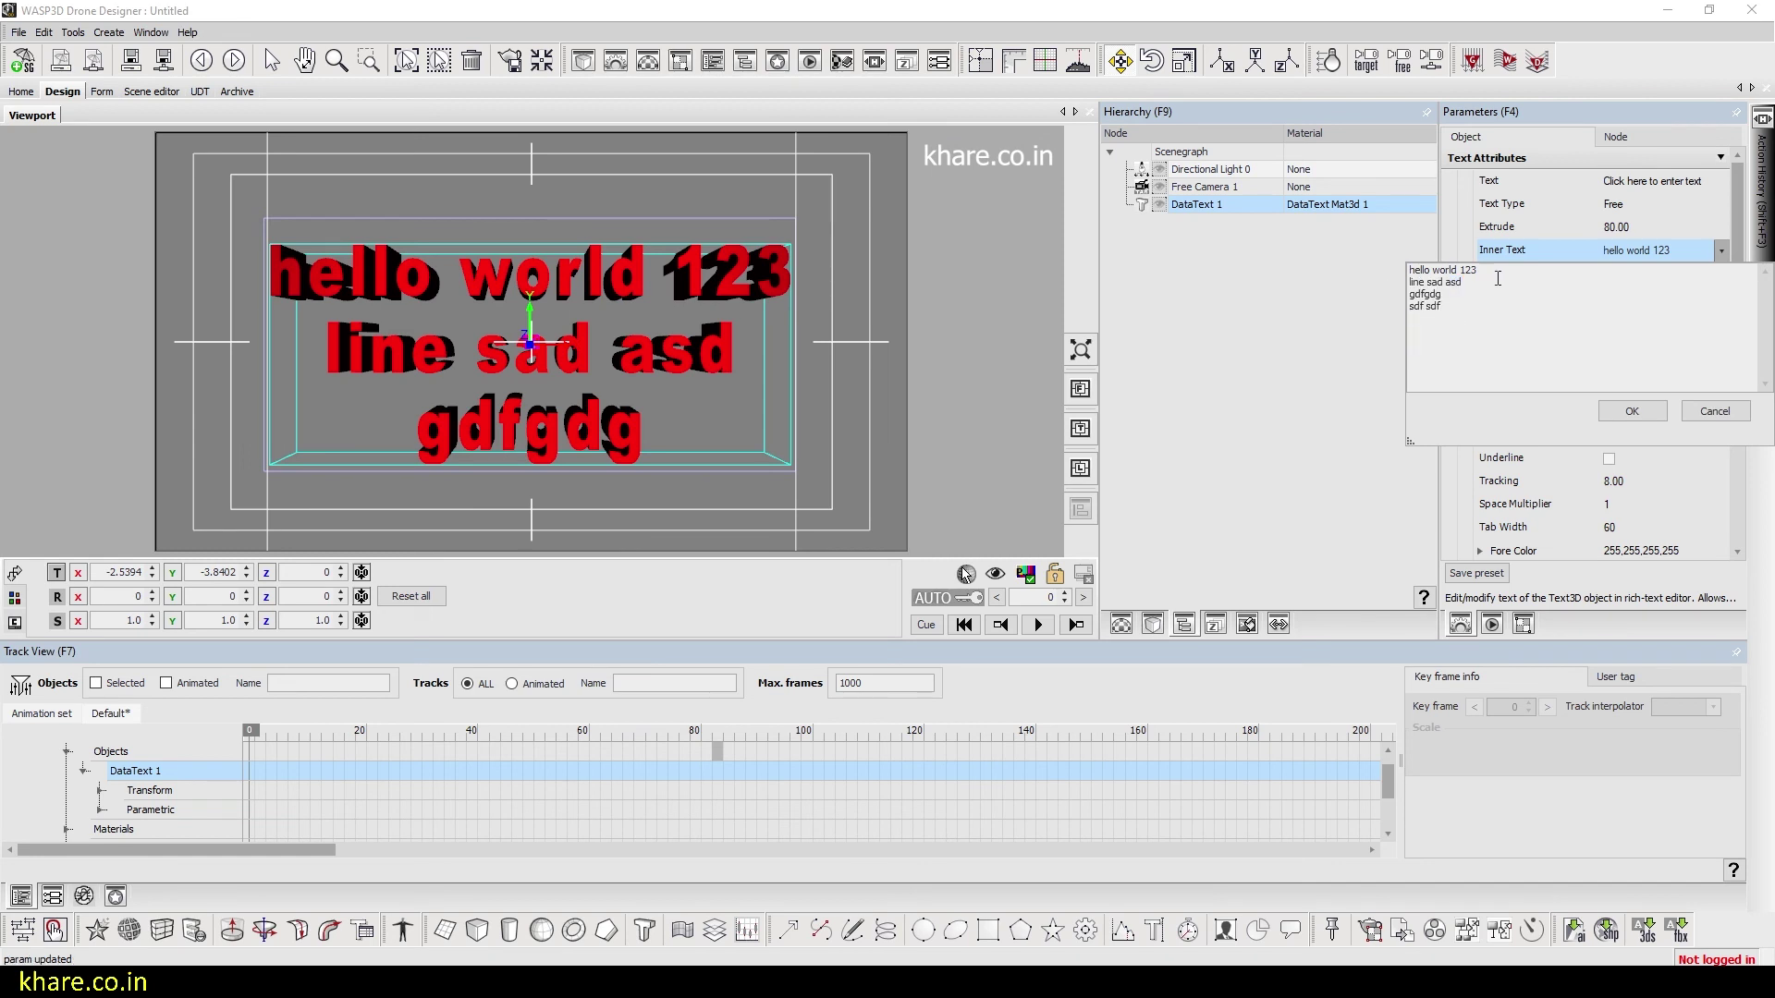
click(831, 335)
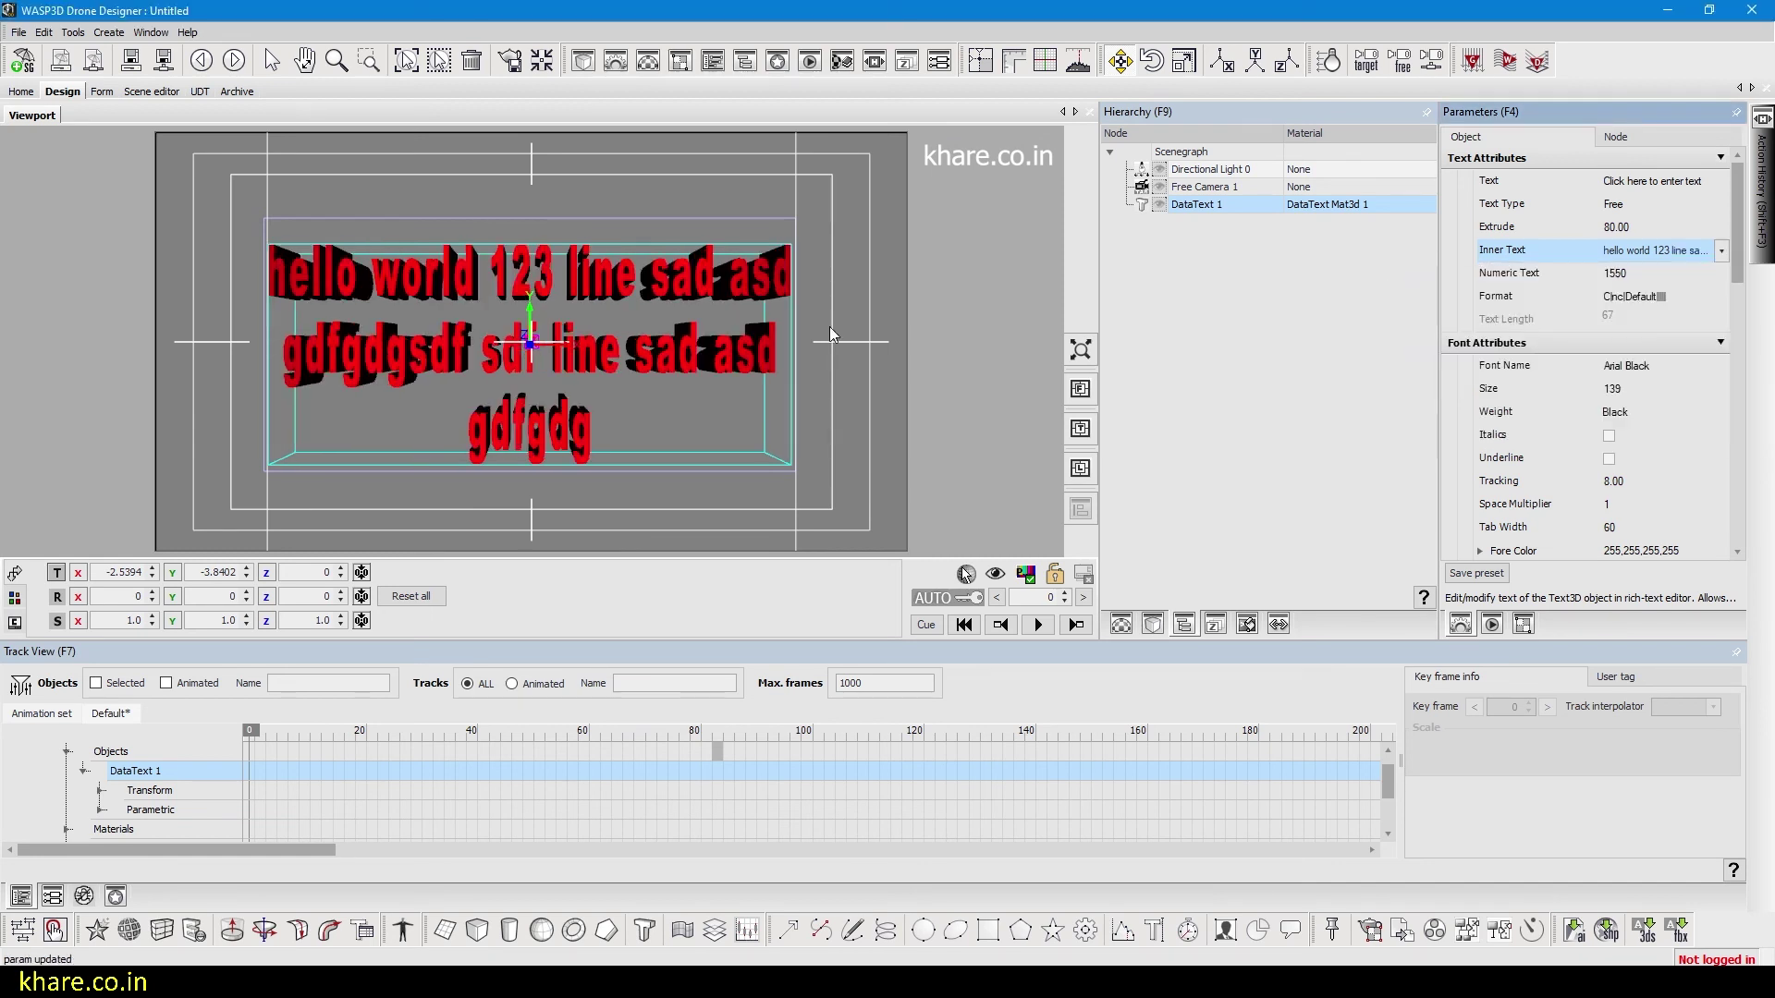
click(1721, 249)
text(line sad asd gdfgdg sdf sdf)
click(519, 456)
- Change the bounded text's Action on Overflow to Proportional Fit
drag(1737, 225, 1736, 361)
click(1655, 344)
click(1655, 418)
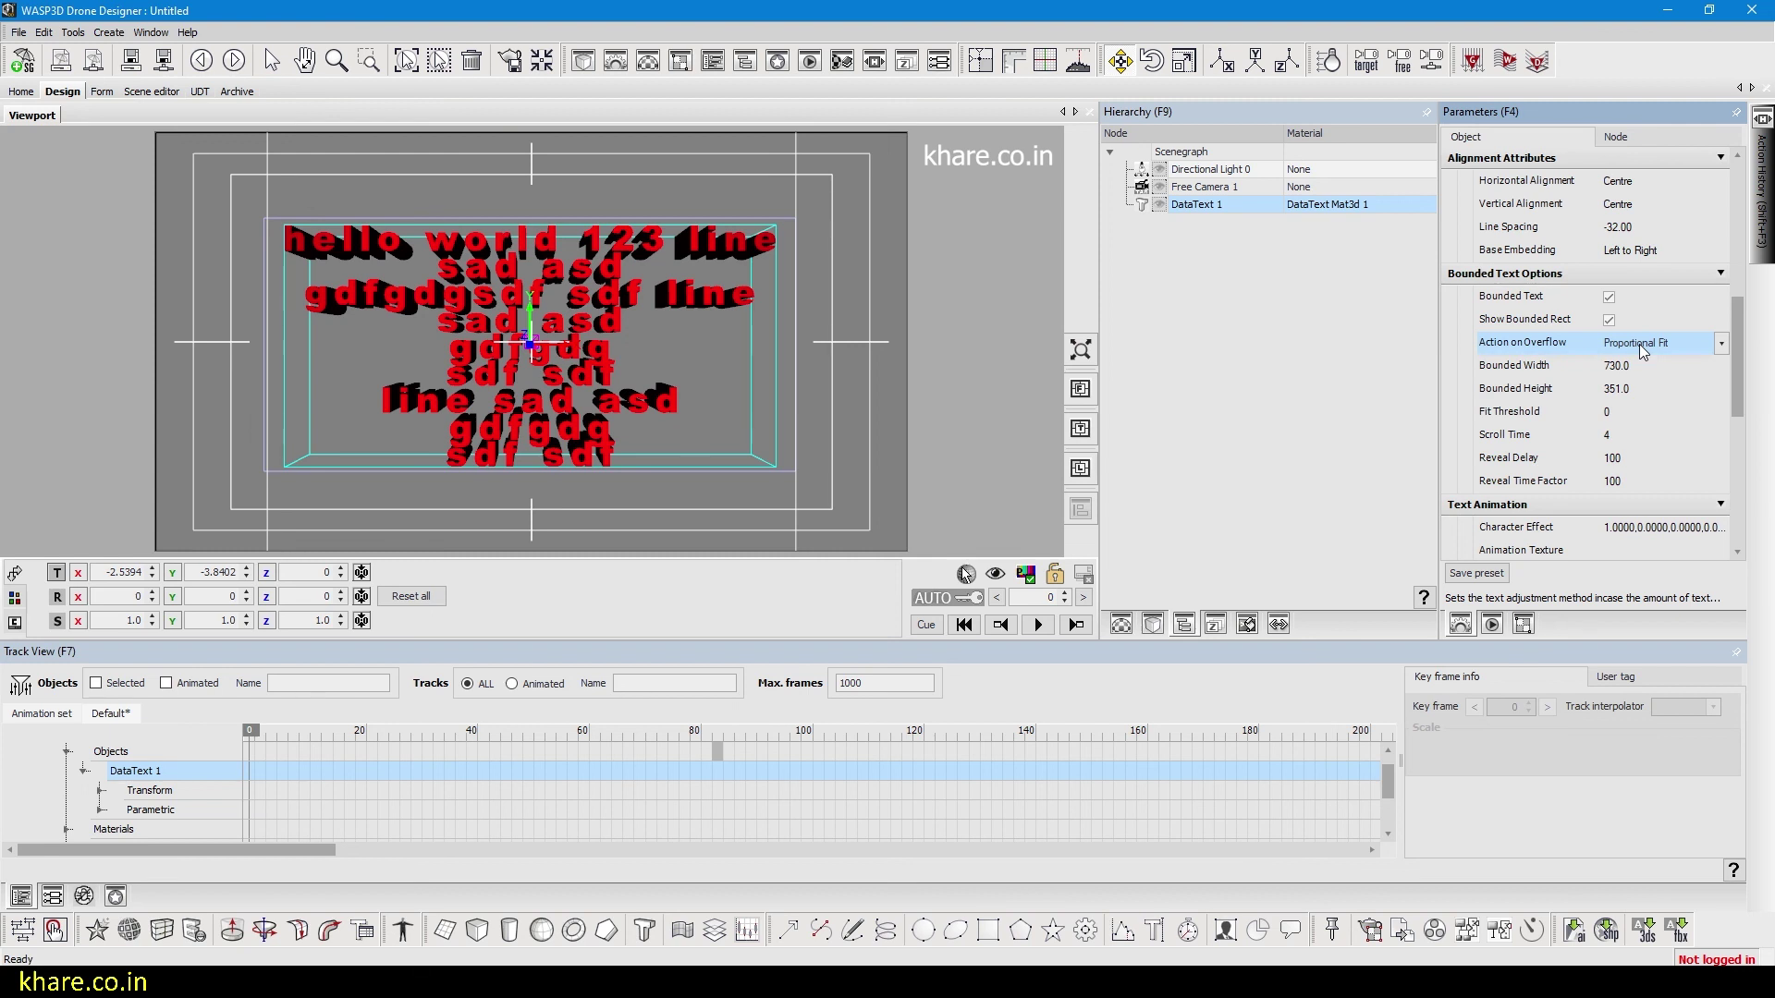
- Shorten the text's Inner Text to "hello world 123 line sad asd gdfgdgsdf sdf line sad asd gdfgdg"
scroll(1639, 343, up, 6)
click(1721, 204)
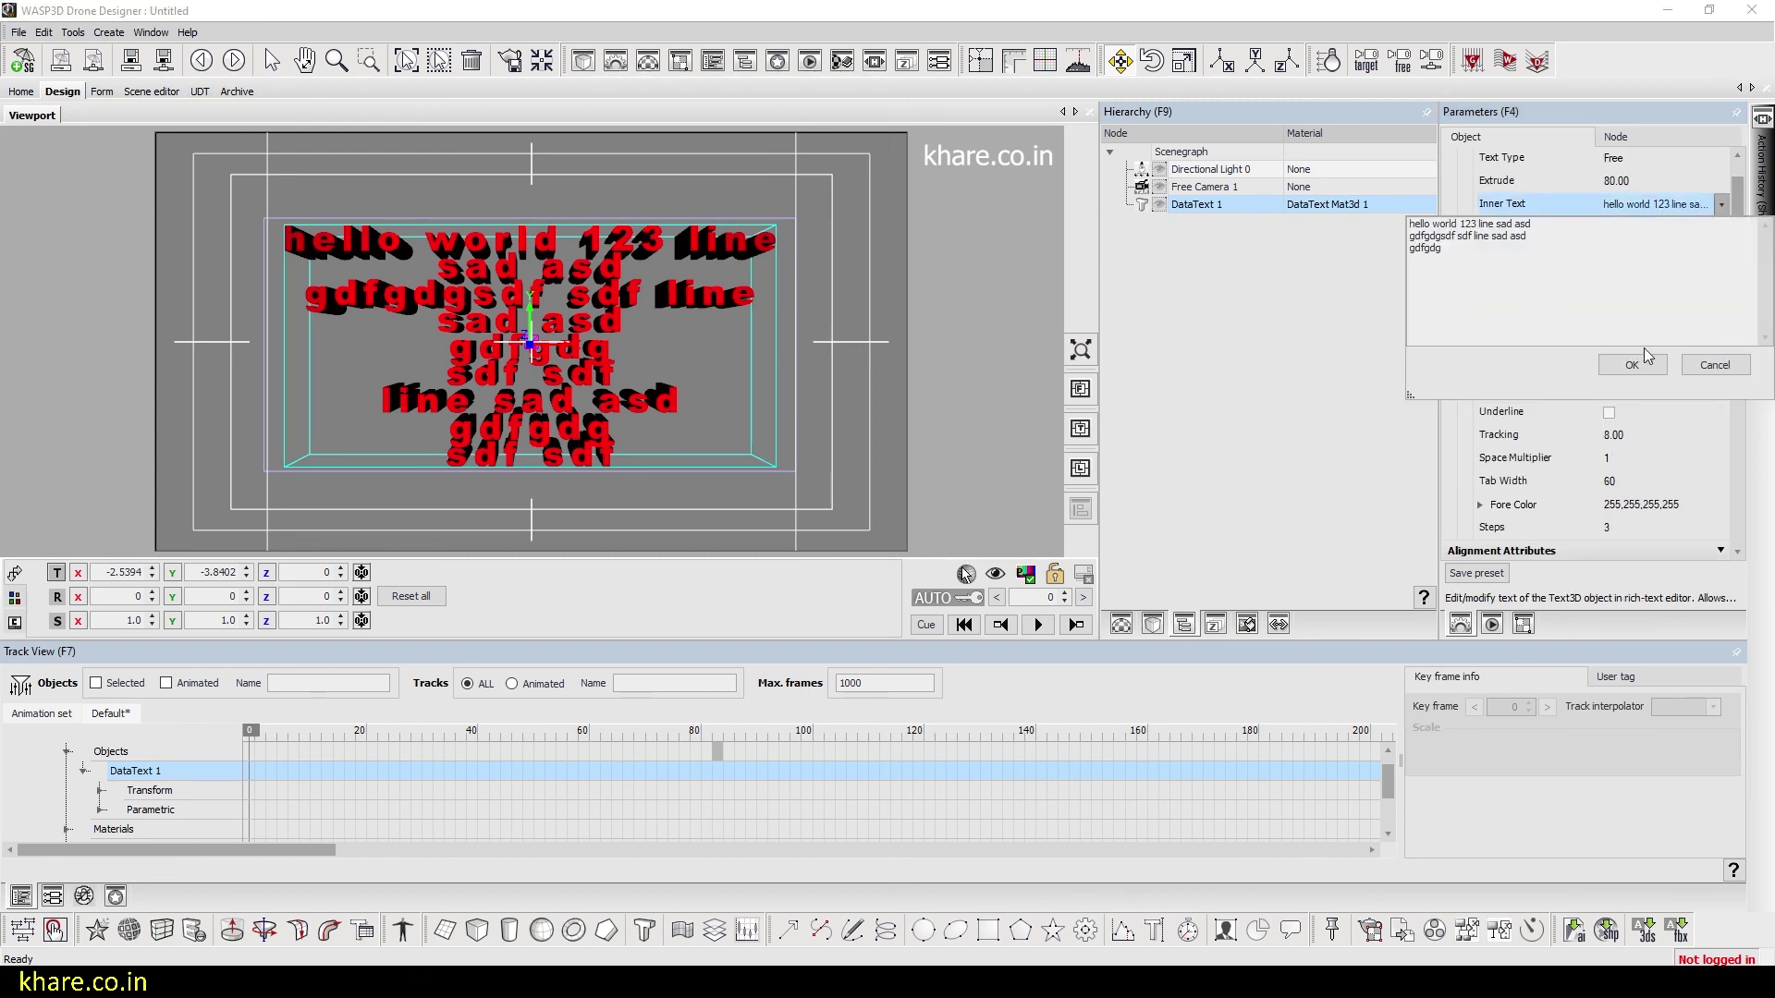
click(1640, 361)
drag(1738, 244, 1743, 386)
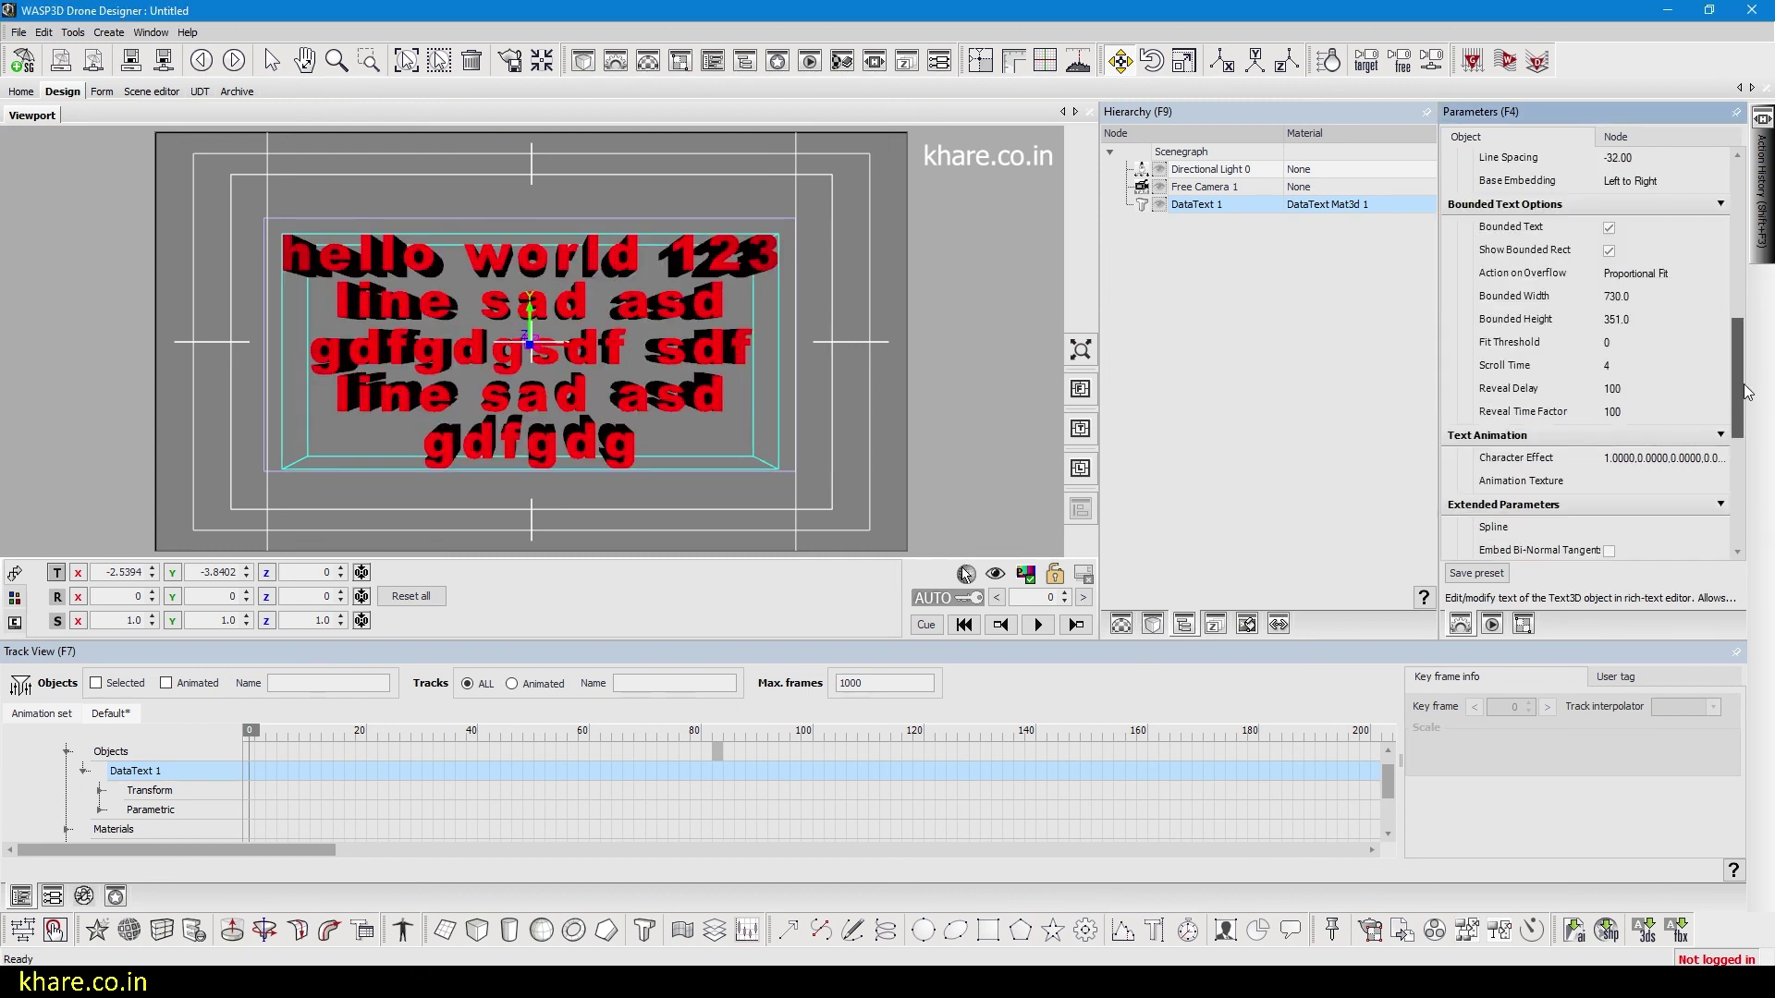
scroll(1747, 393, down, 2)
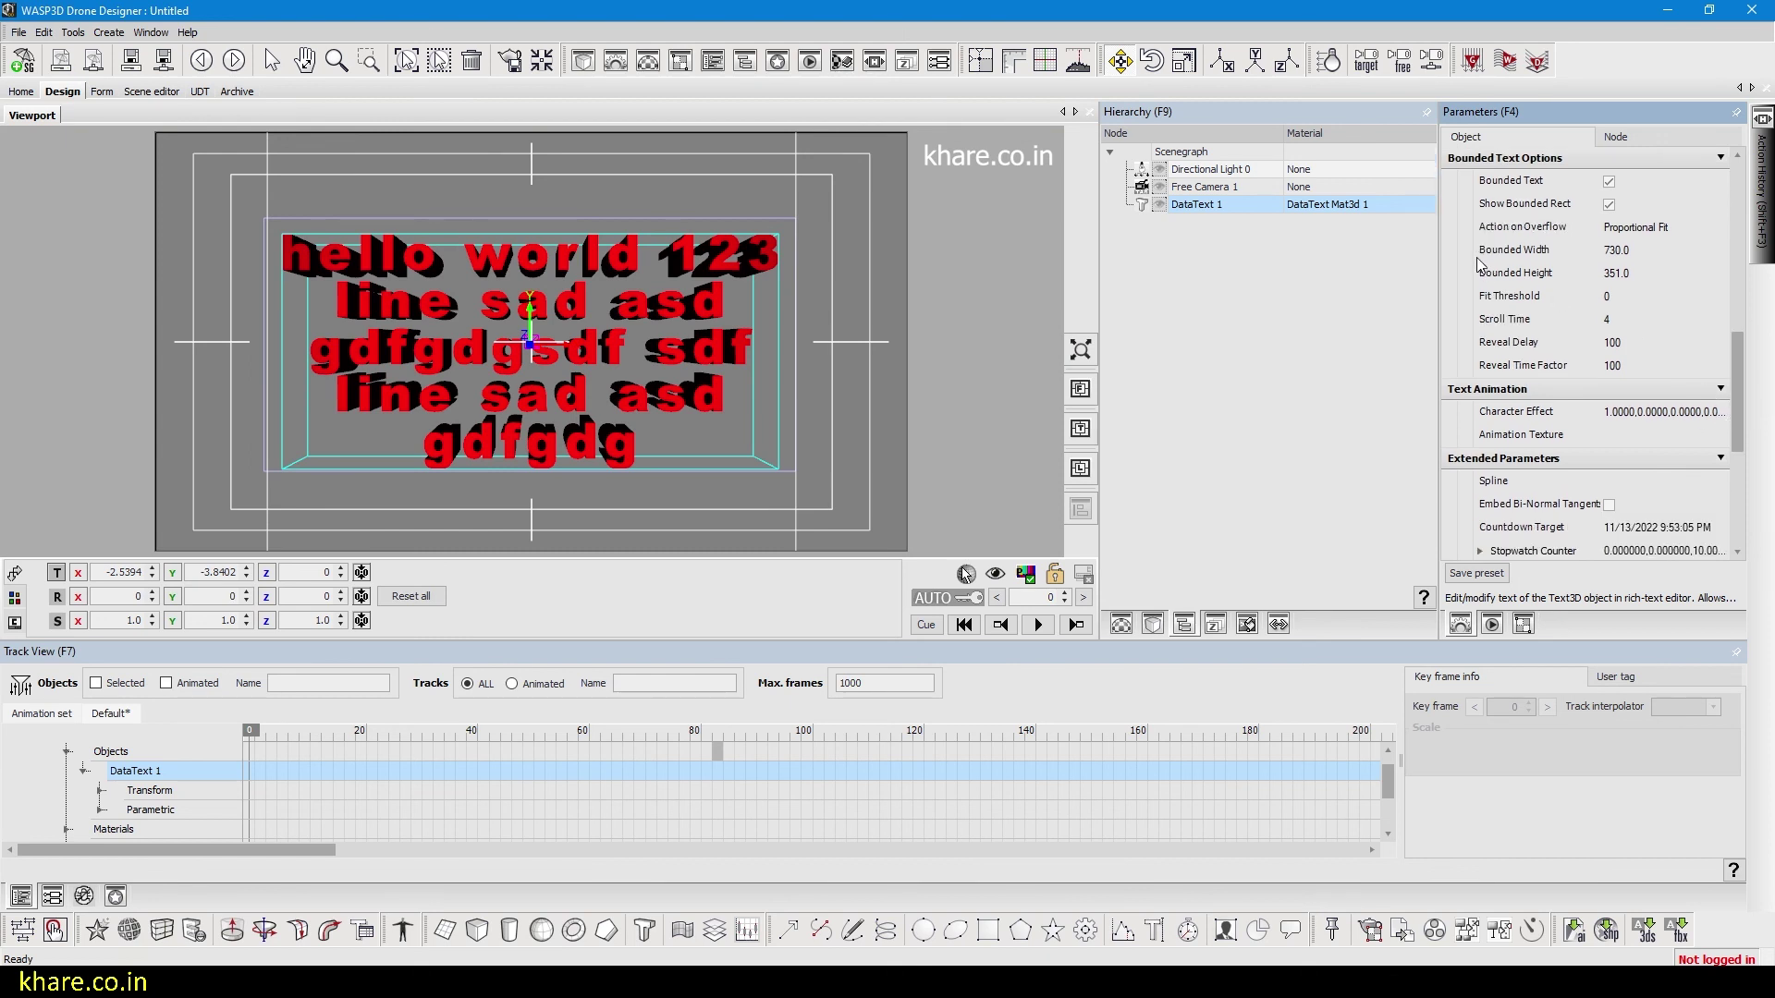
drag(1734, 383, 1736, 185)
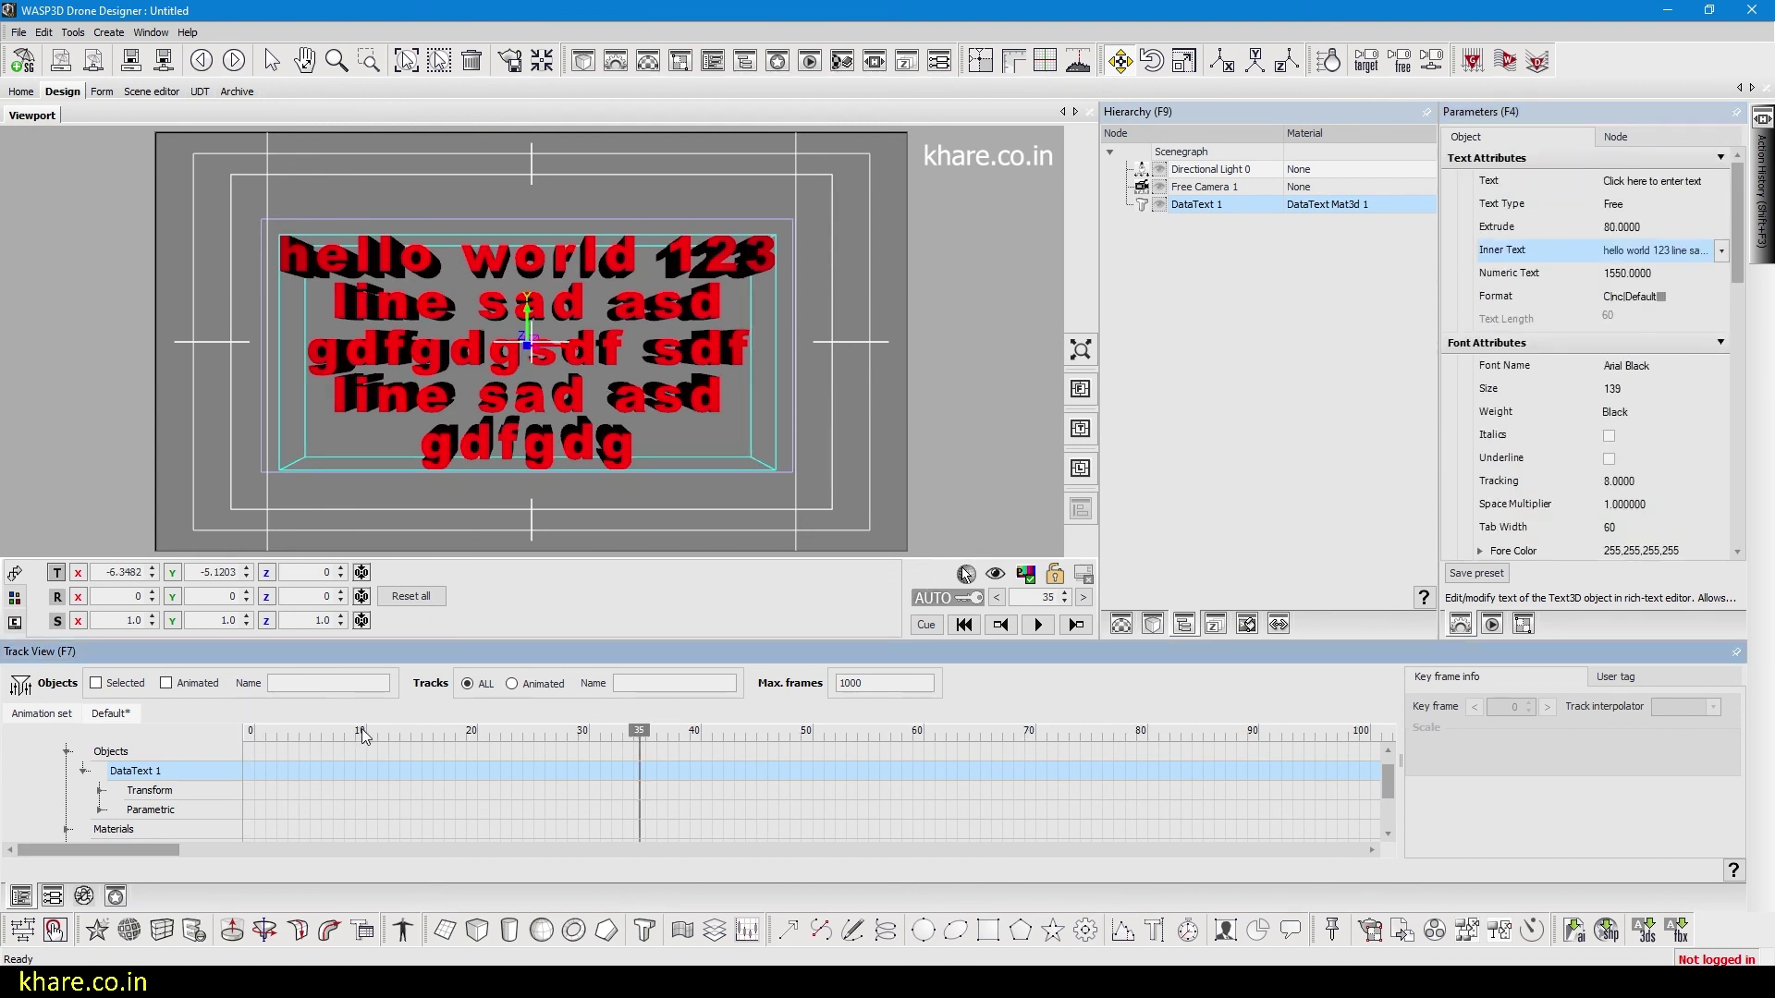
- Move the timeline's current-frame marker to frame 20
click(362, 732)
drag(363, 728, 472, 737)
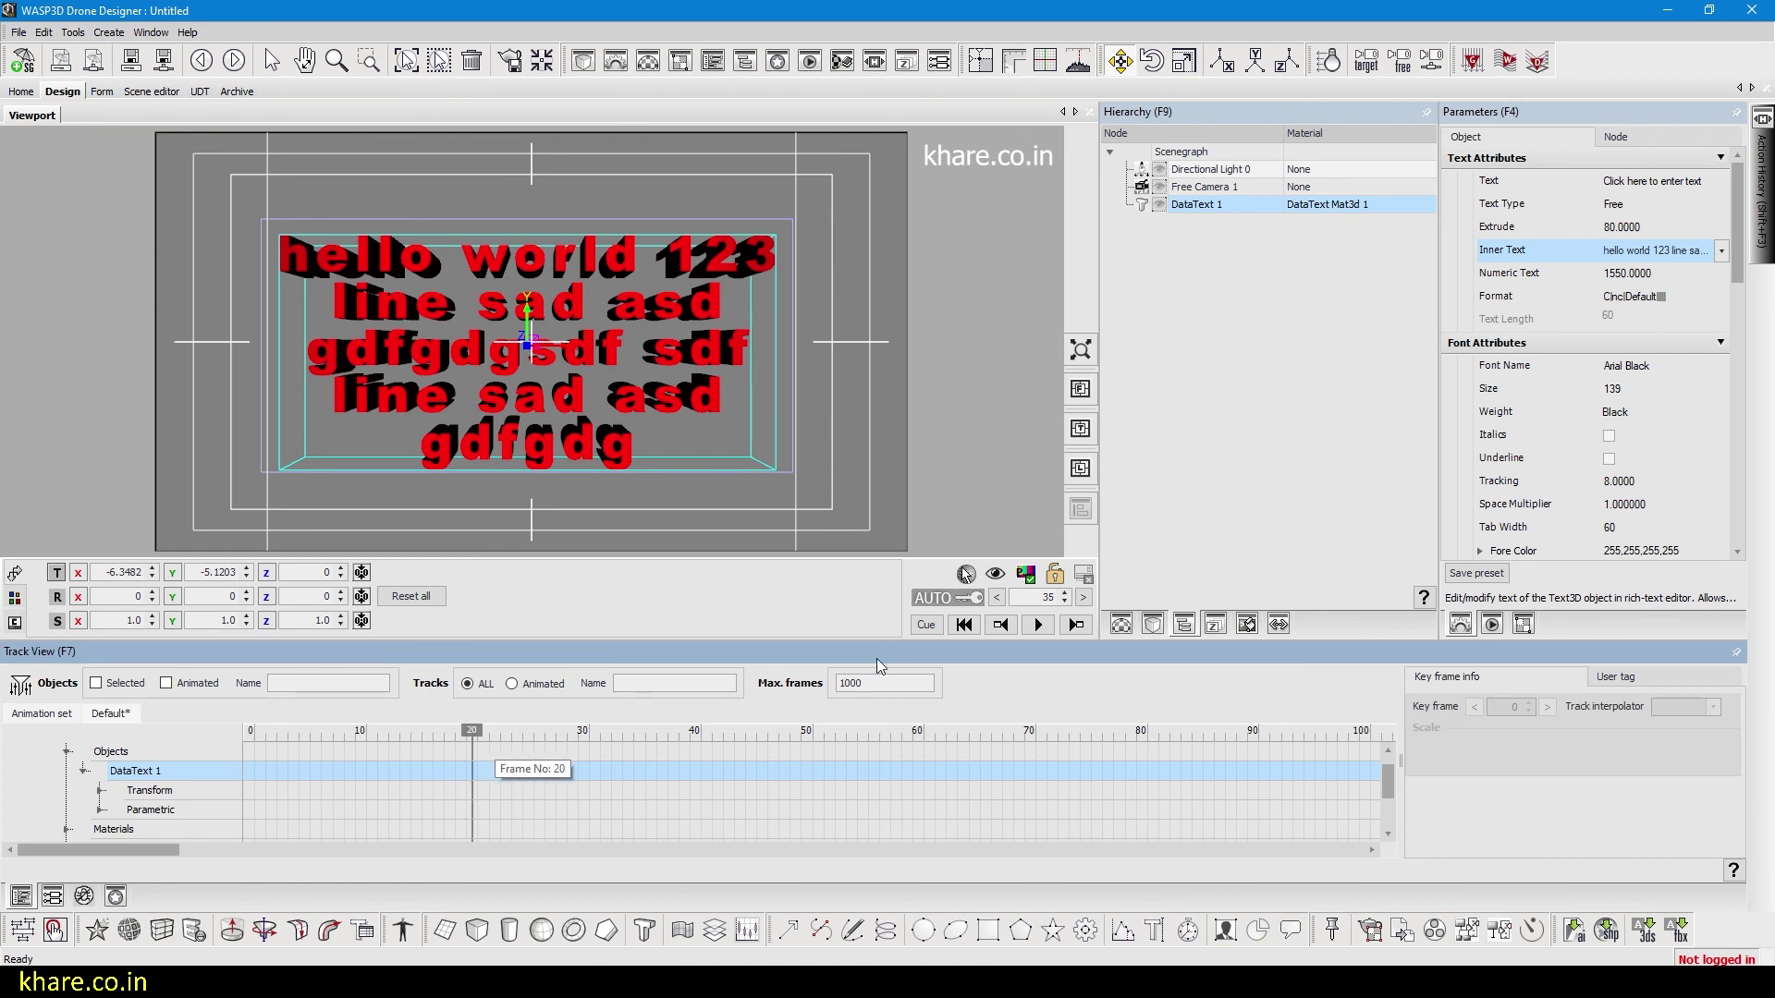